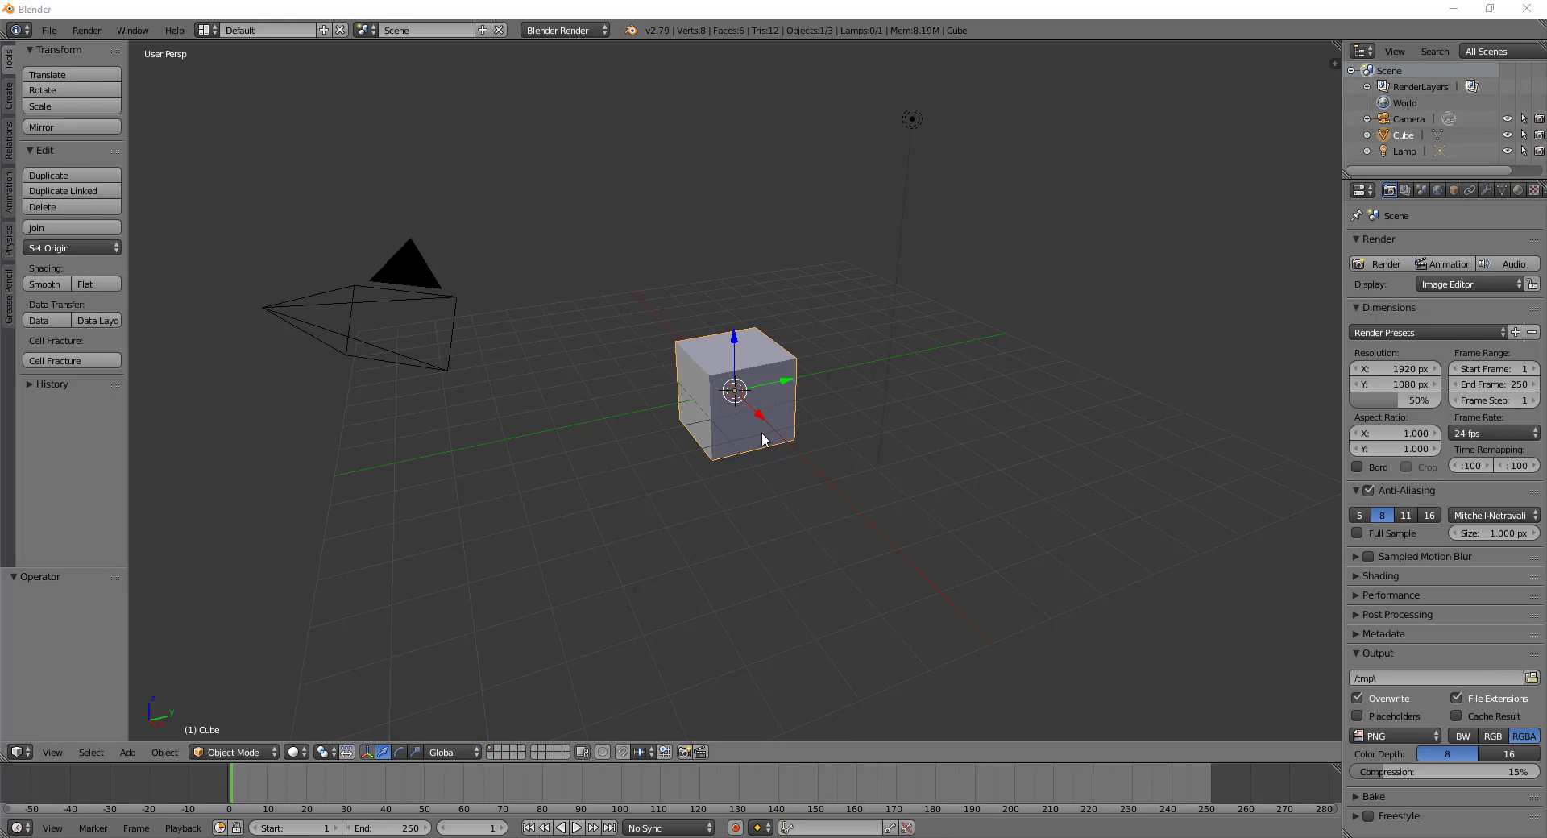
# Delete the default cube so only the camera and lamp remain
pyautogui.moveTo(761, 432); pyautogui.dragTo(748, 452, button='middle')
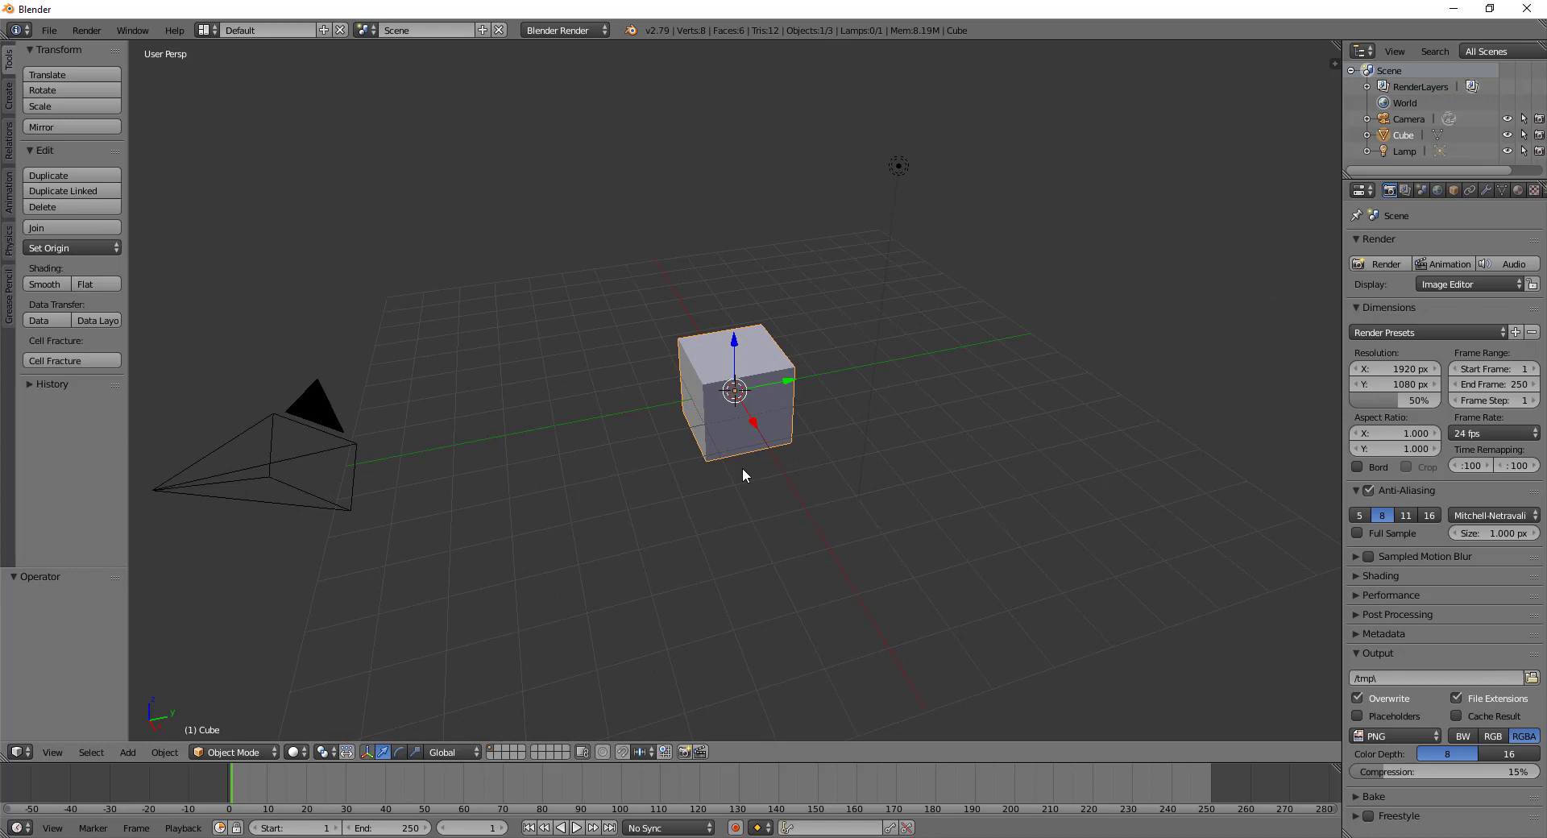
pyautogui.press('x')
pyautogui.click(741, 467)
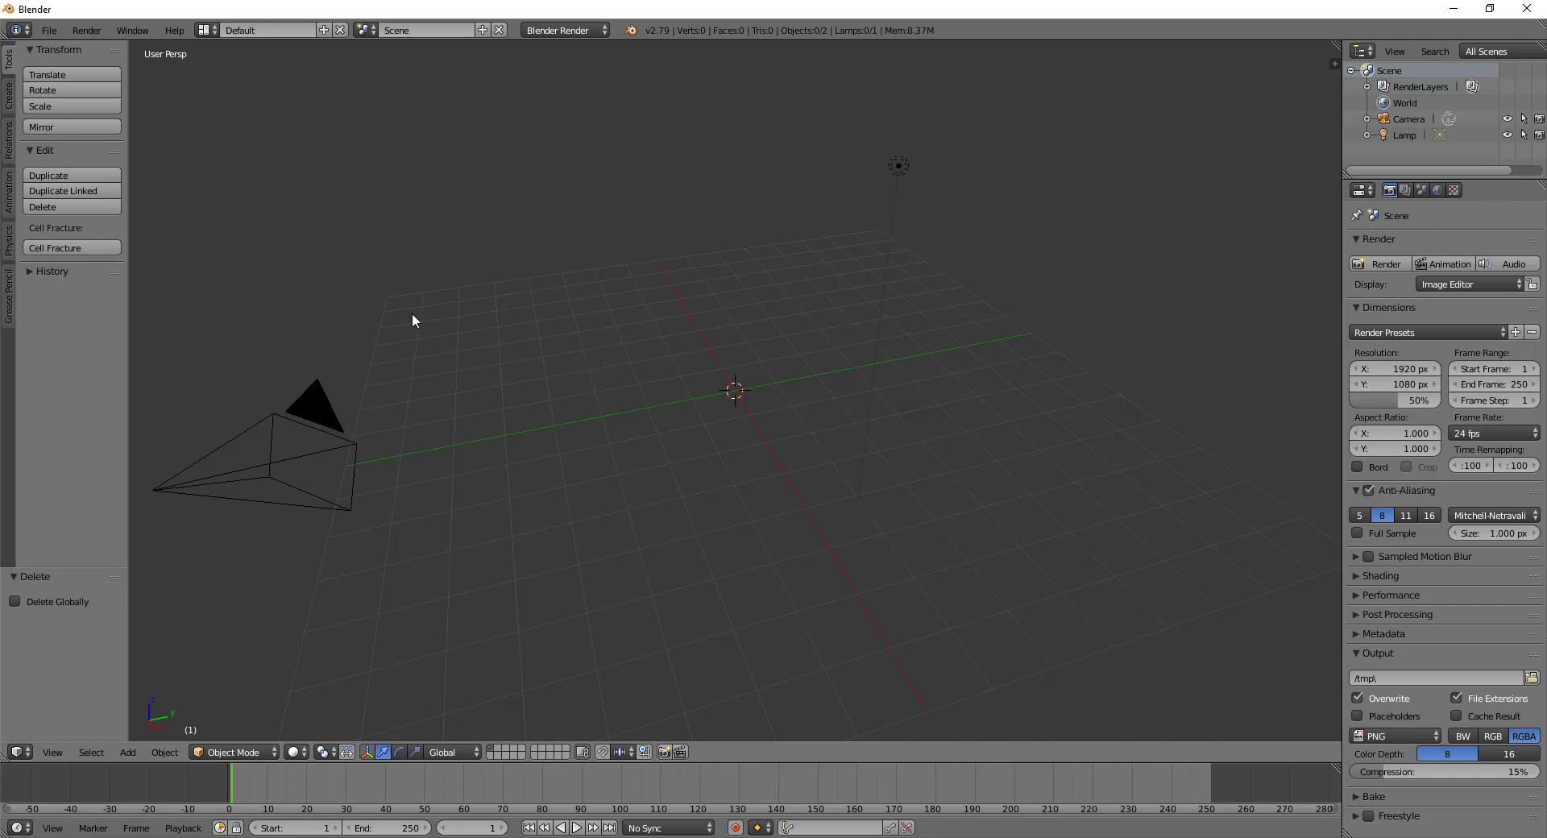
# Add a cylinder with 20 vertices from the Create tab
pyautogui.click(9, 96)
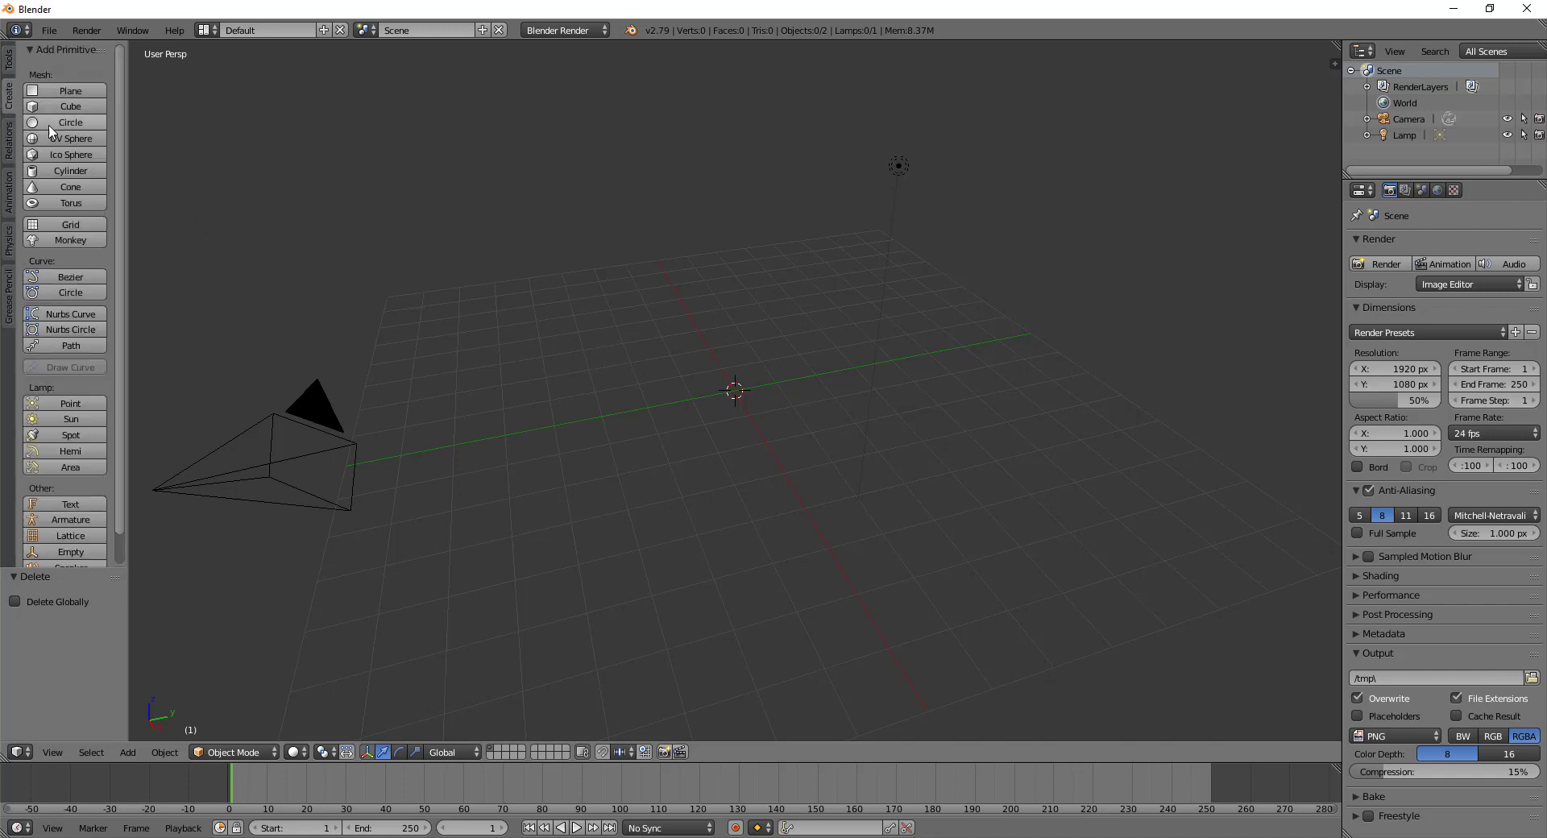
pyautogui.click(65, 172)
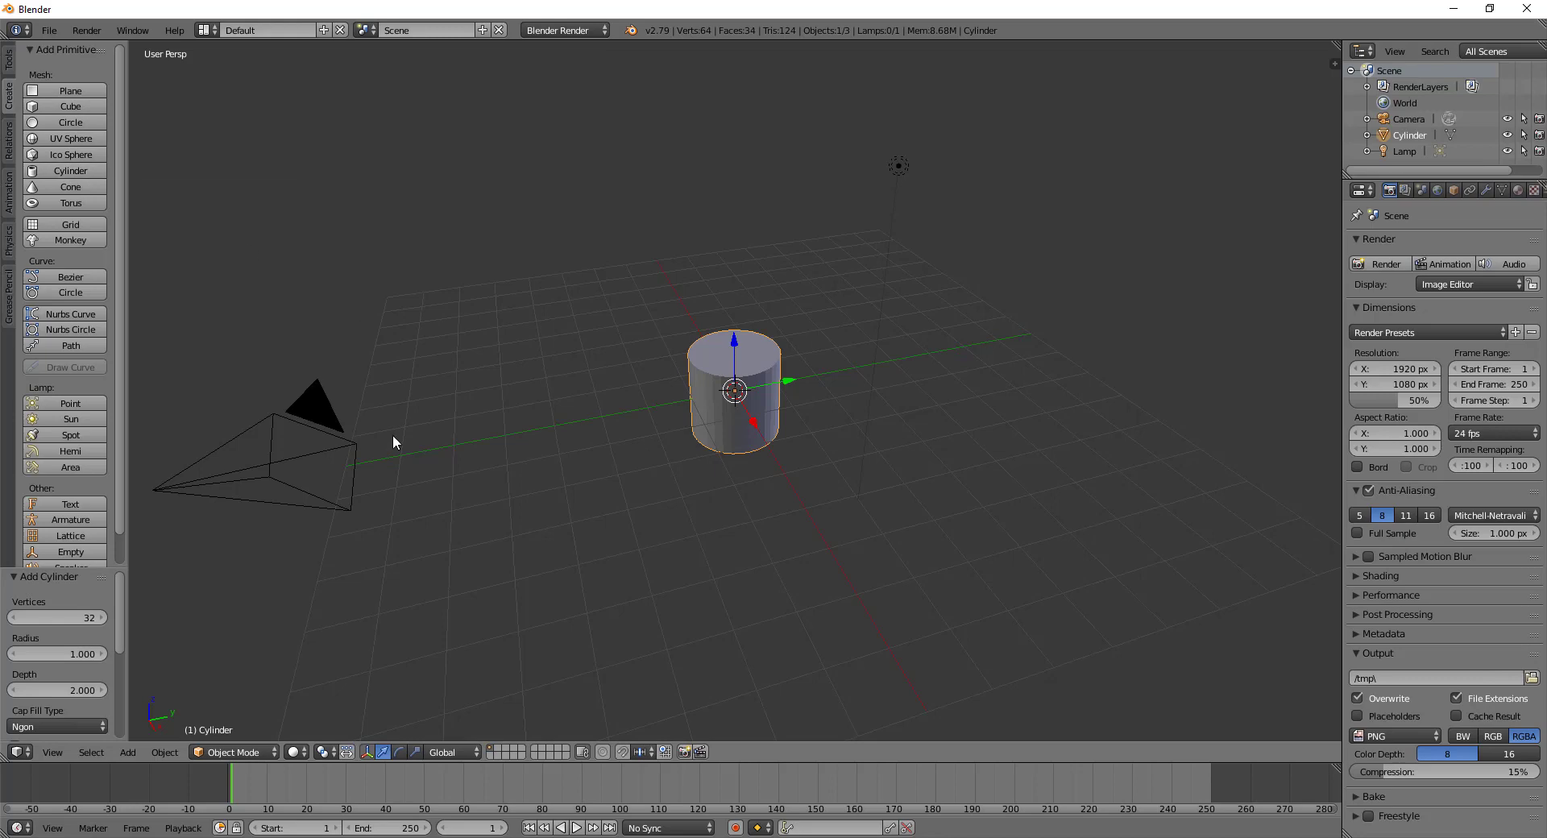
pyautogui.click(56, 617)
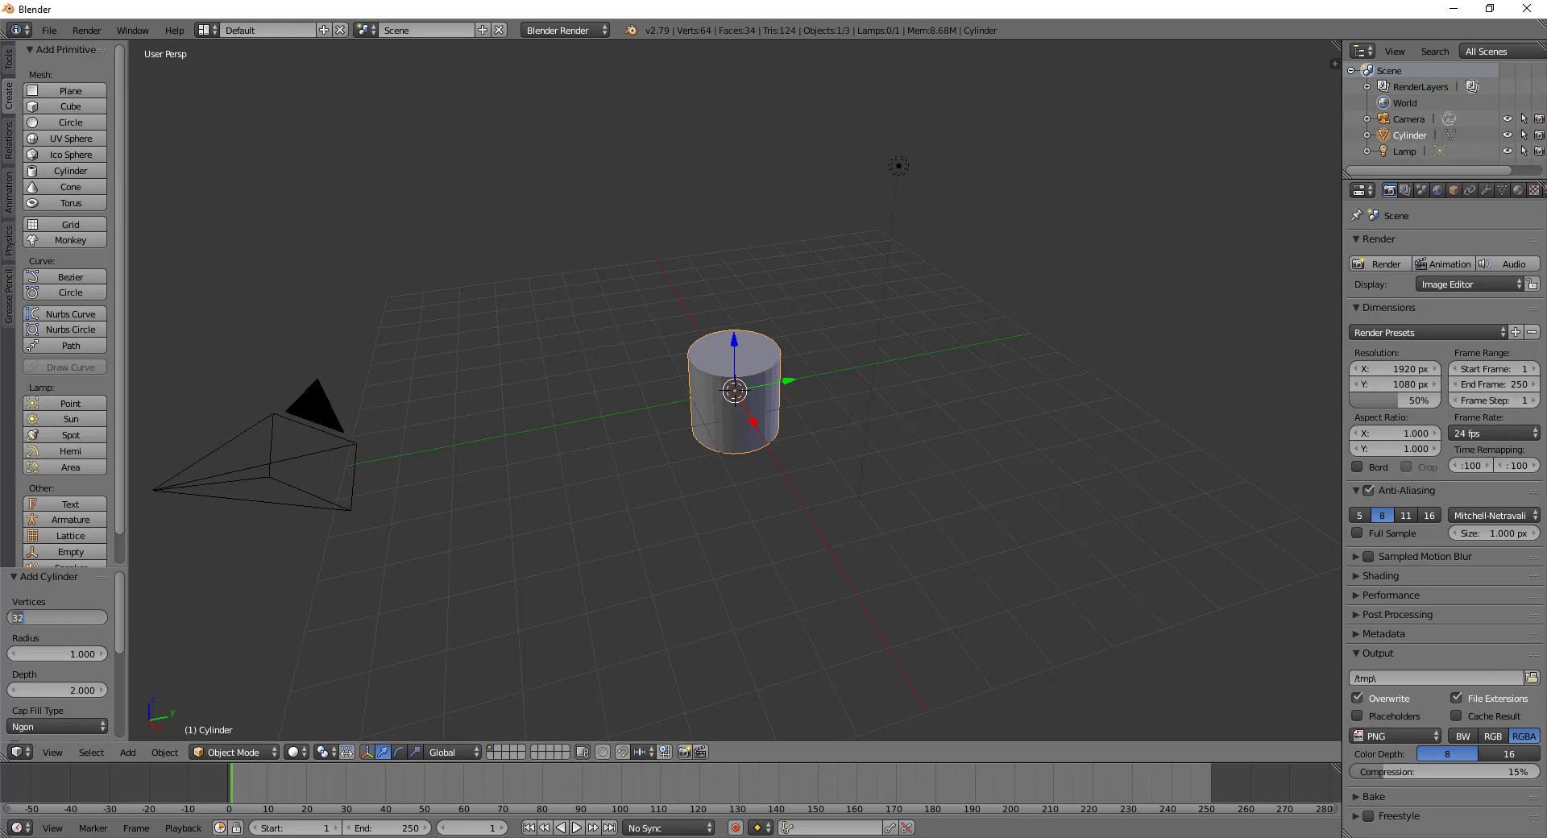
pyautogui.write('20')
pyautogui.press('Return')
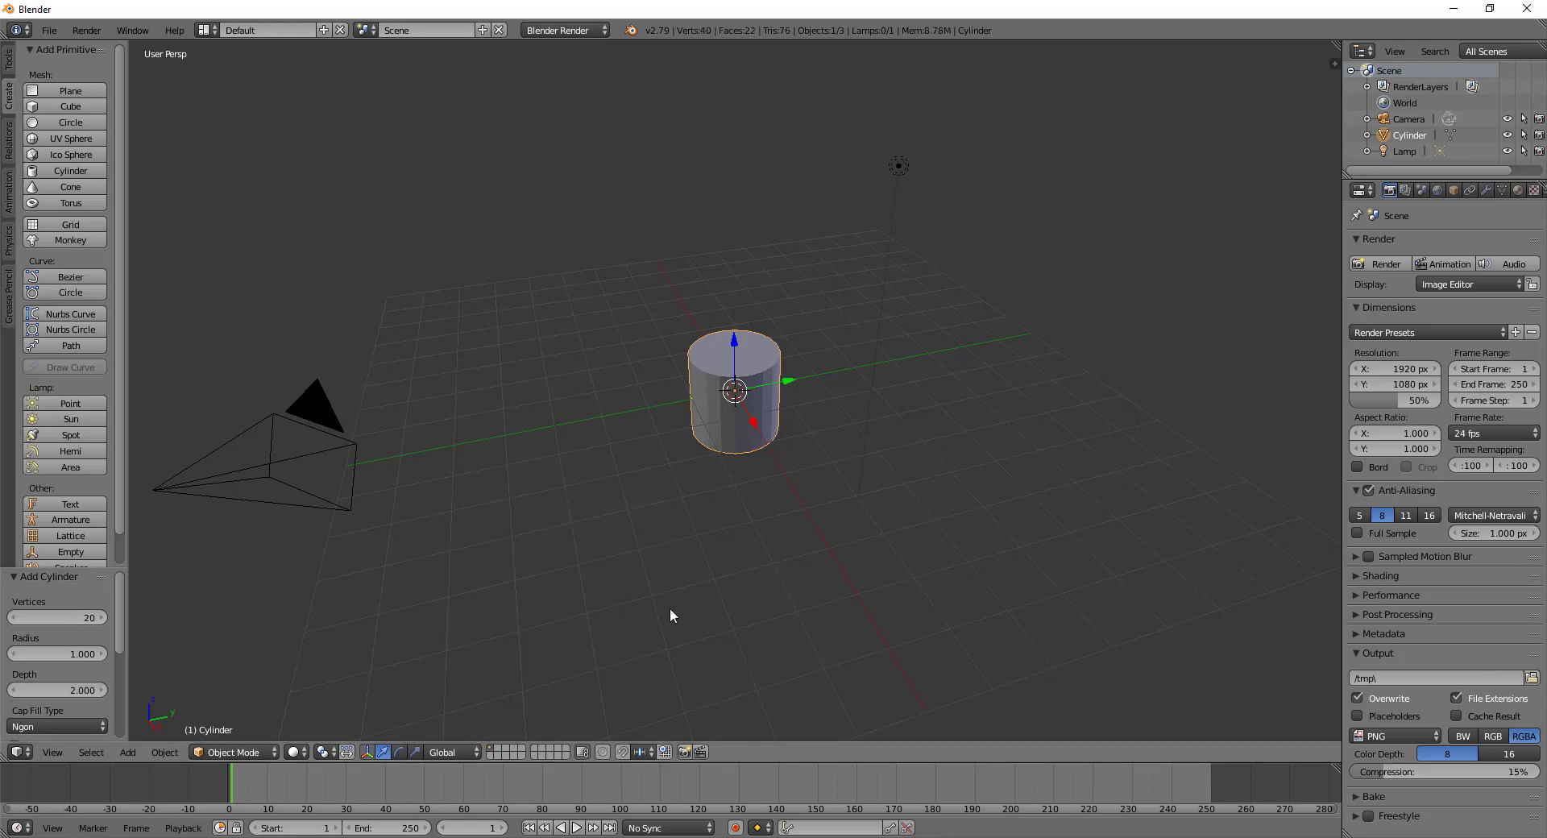
# From a lower, closer view, put the cylinder in Edit Mode and begin a loop cut
pyautogui.moveTo(695, 611)
pyautogui.mouseDown(button='middle')
pyautogui.moveTo(848, 399)
pyautogui.moveTo(781, 429)
pyautogui.moveTo(747, 415)
pyautogui.moveTo(755, 429)
pyautogui.mouseUp(button='middle')
pyautogui.scroll(3, 781, 461)
pyautogui.press('Tab')
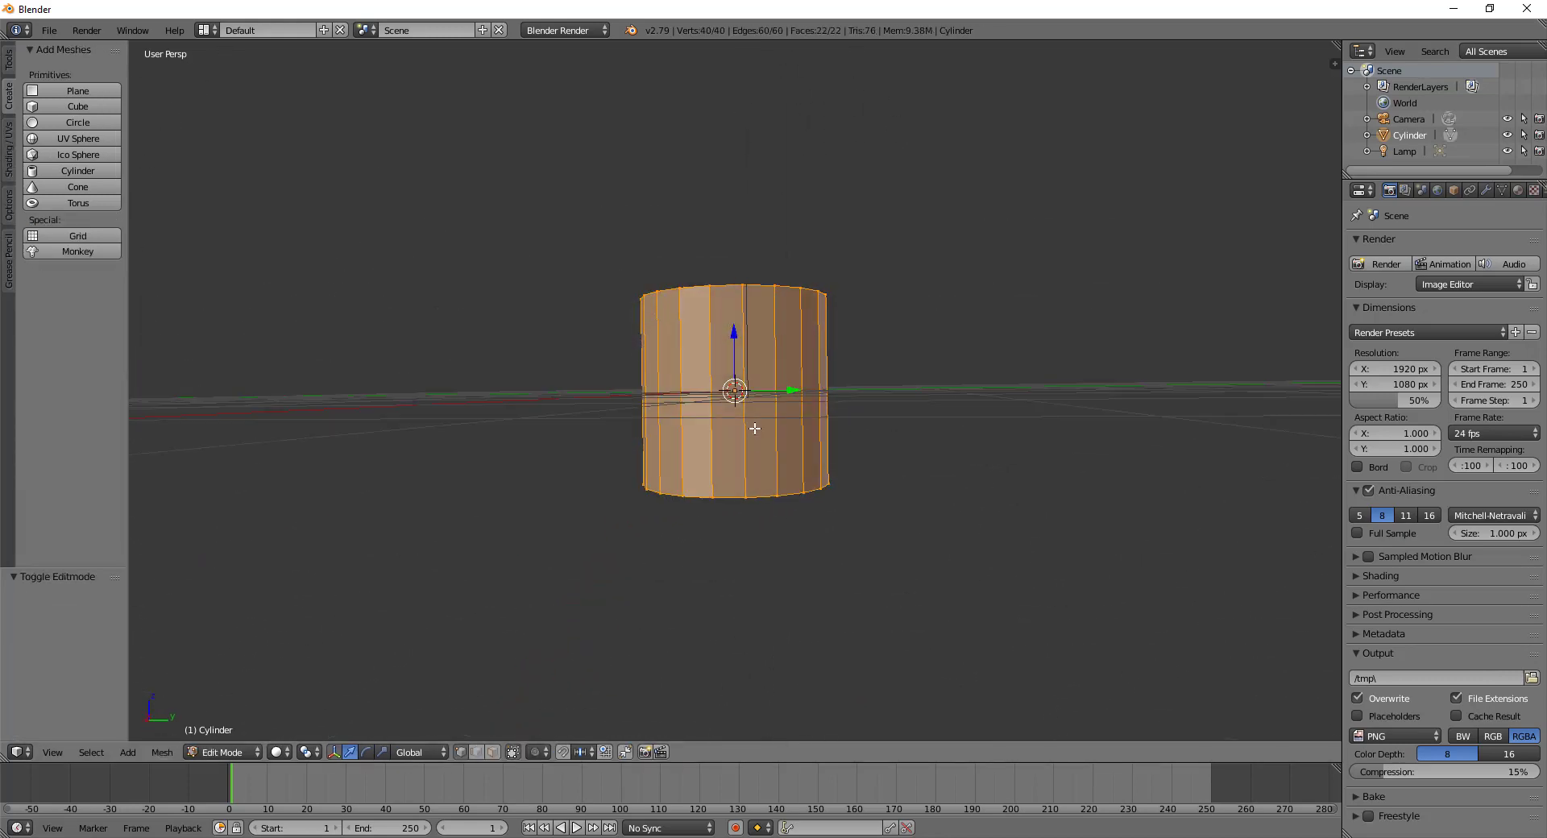
pyautogui.hotkey('ctrl', 'r')
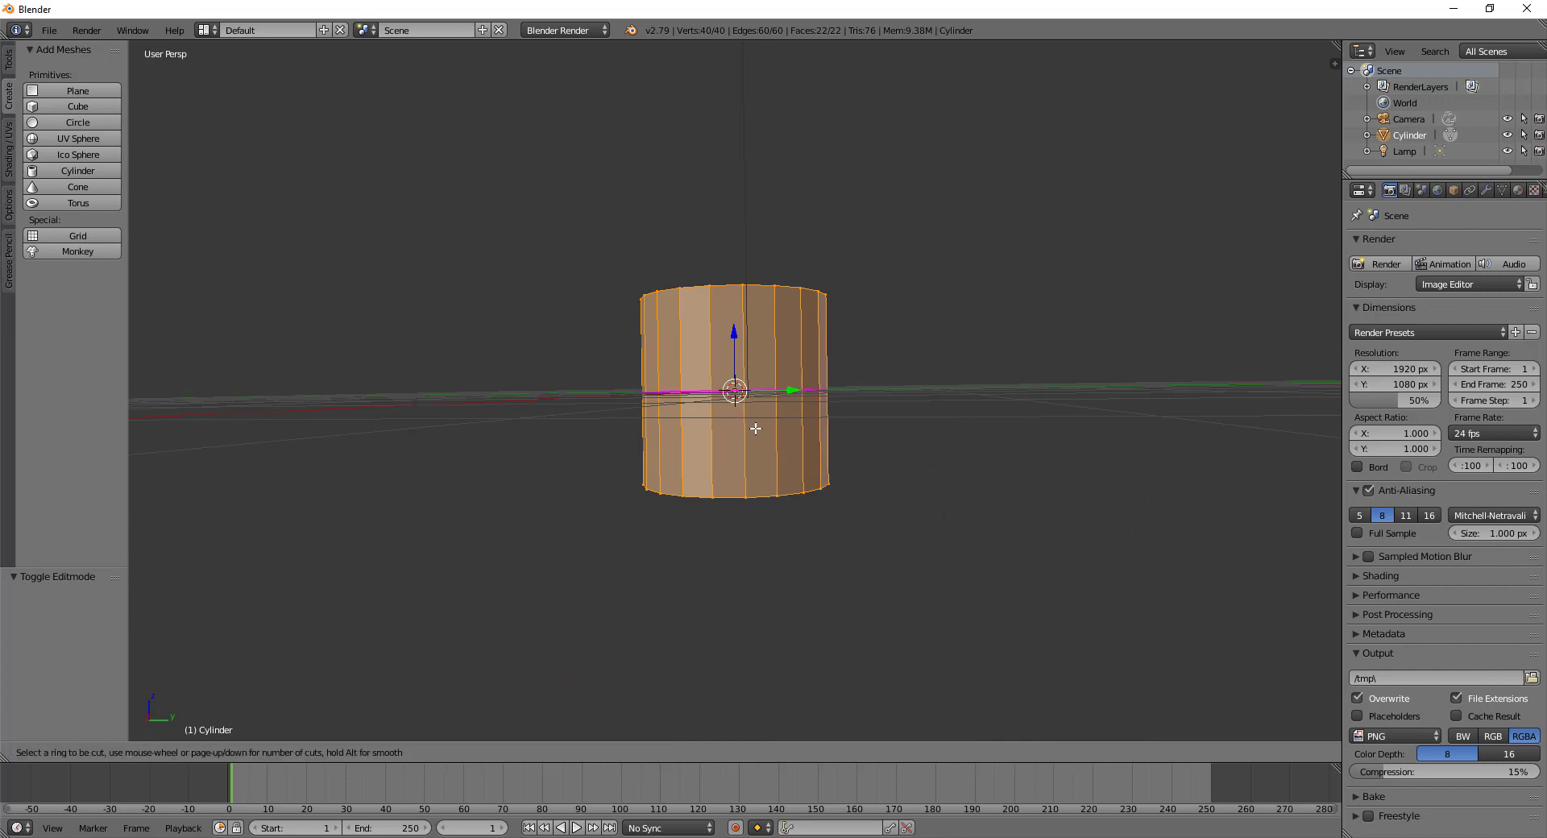
# Cut a centred loop around the middle and scale it in to an hourglass
pyautogui.click(755, 429)
pyautogui.rightClick(756, 429)
pyautogui.press('s')
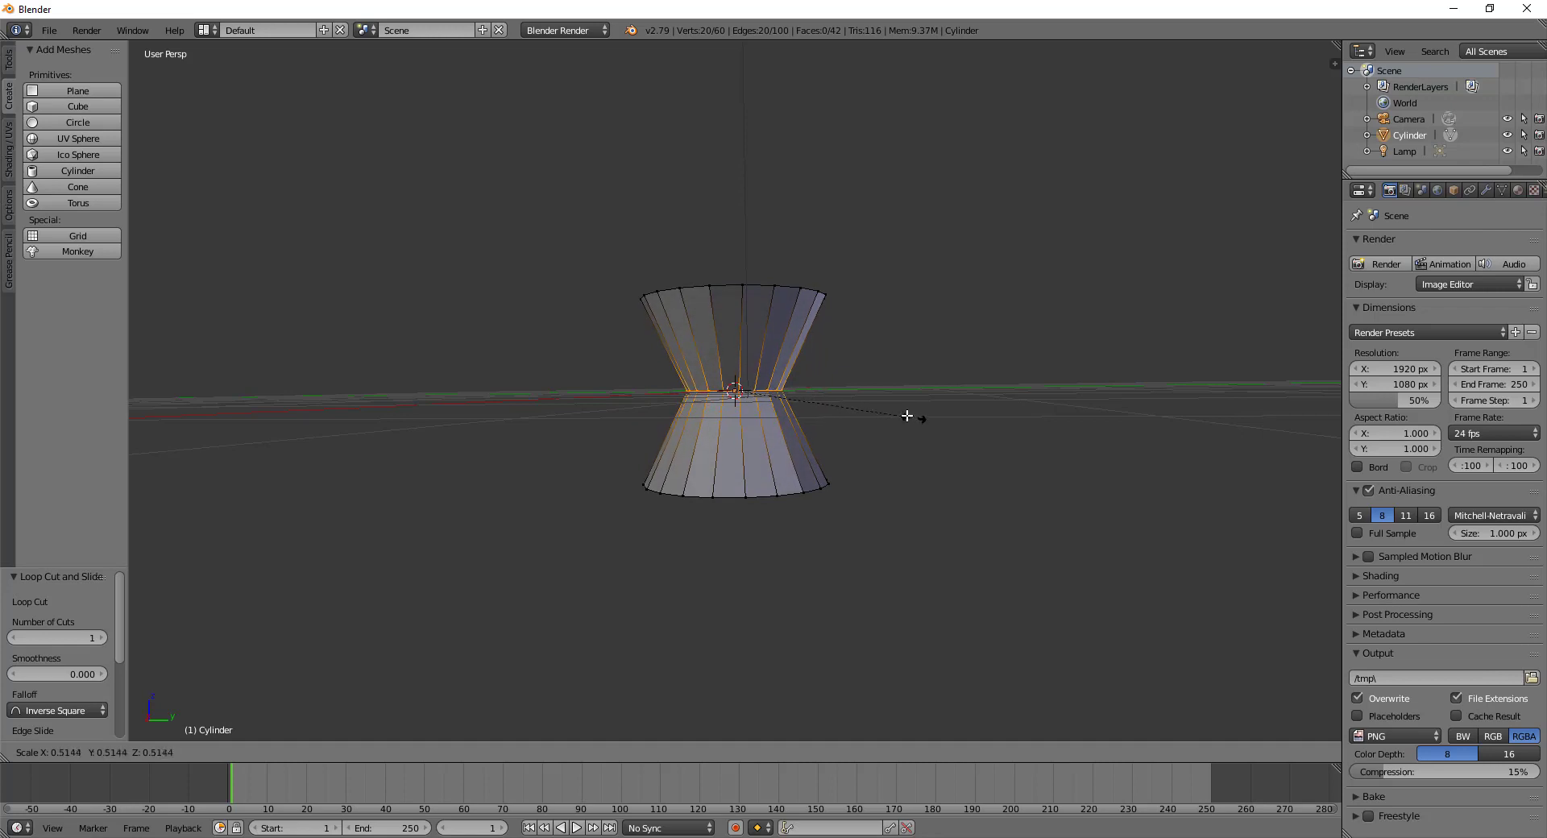
pyautogui.click(958, 418)
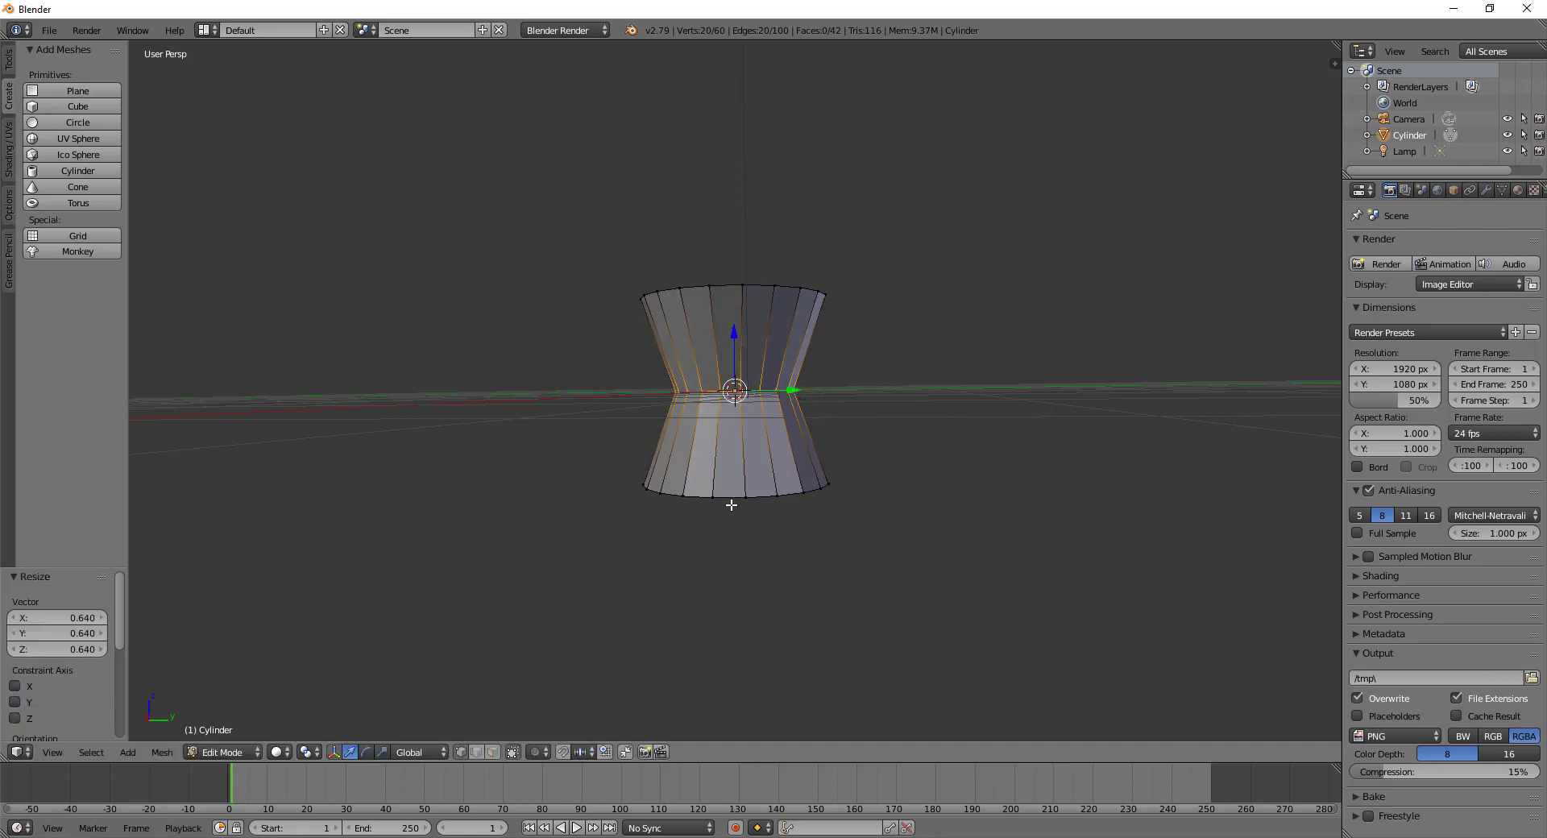
# Move the bottom loop down and scale it narrower to form the base
pyautogui.keyDown('alt'); pyautogui.rightClick(735, 497); pyautogui.keyUp('alt')
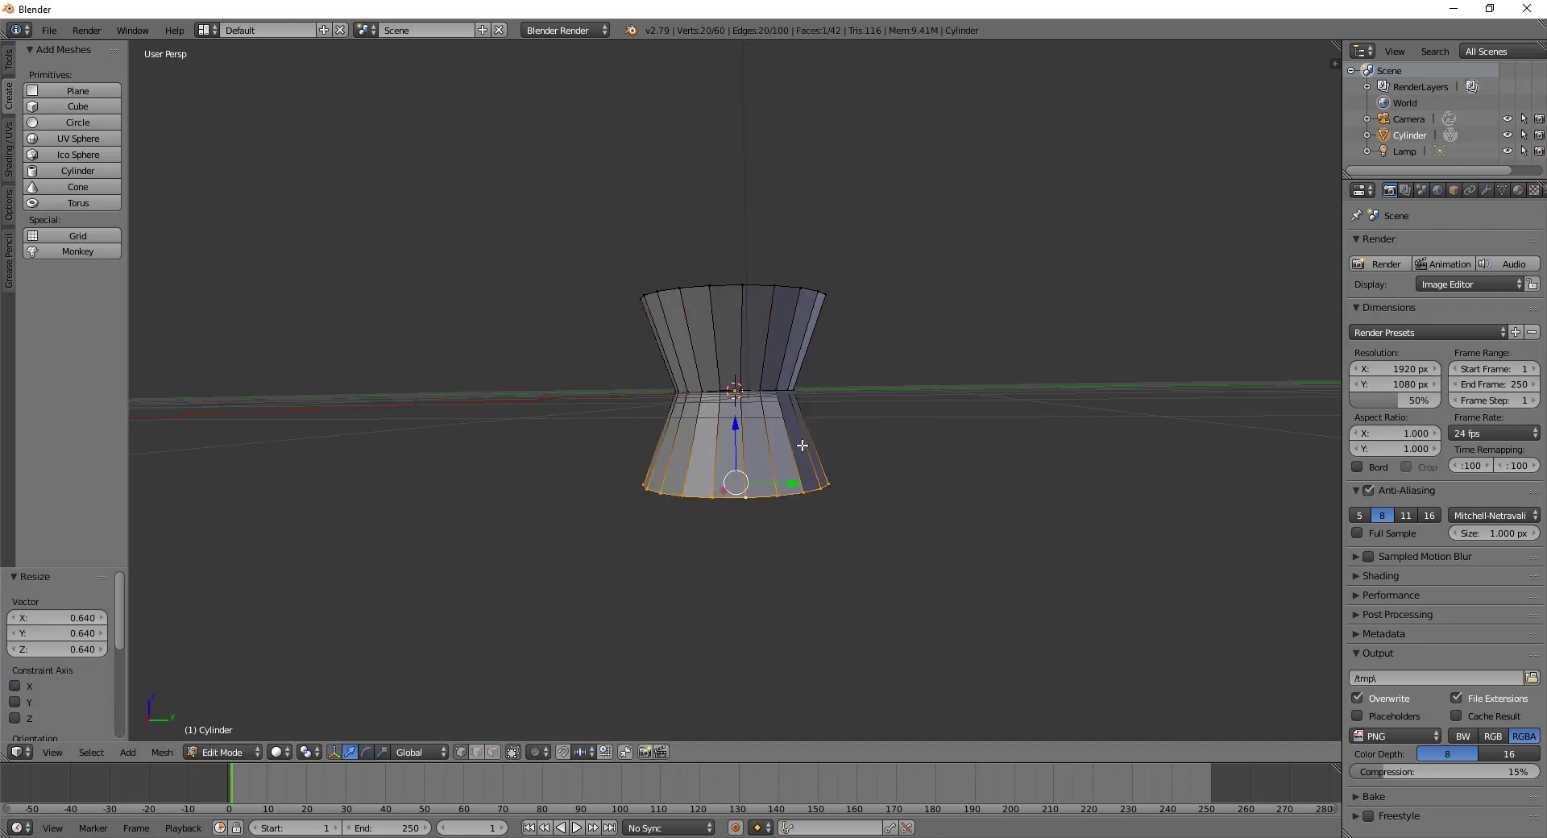
pyautogui.moveTo(736, 421); pyautogui.dragTo(754, 535)
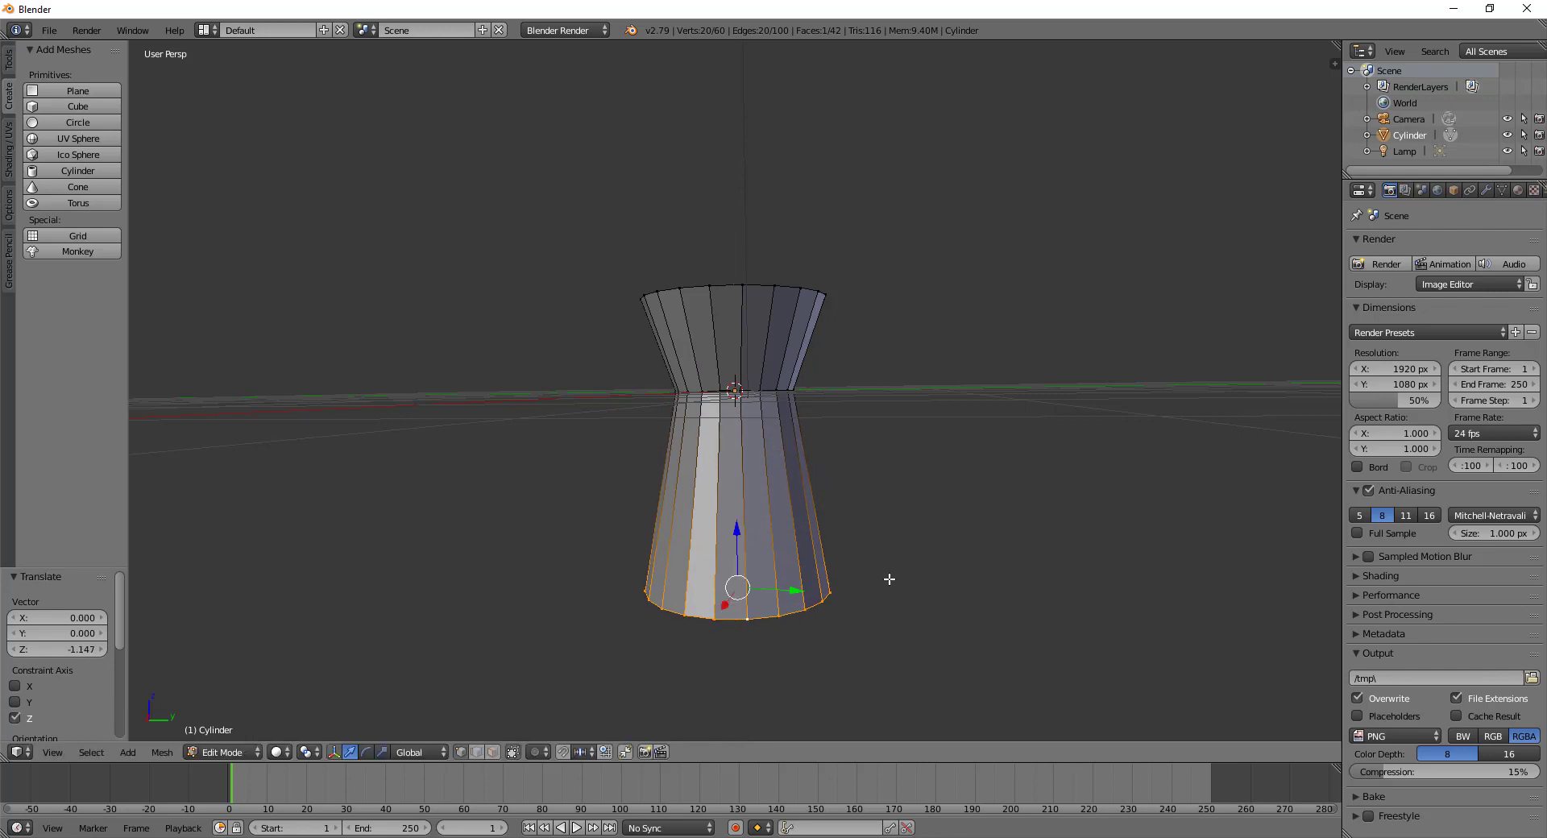
pyautogui.press('s')
pyautogui.click(854, 564)
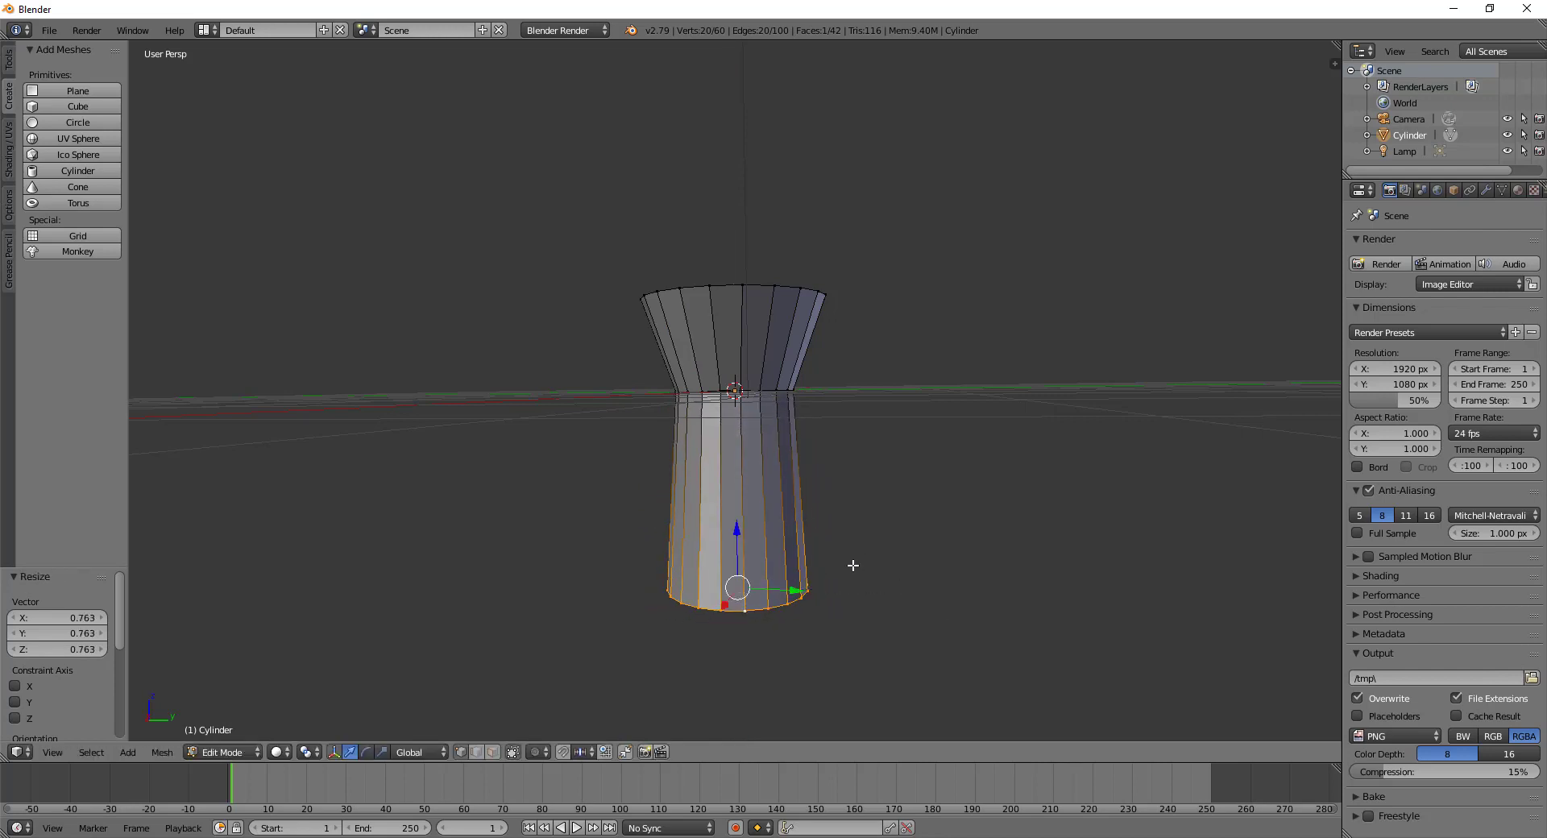
# Cut a loop on the lower section, pinch it almost to a point and lower it toward the base
pyautogui.hotkey('ctrl', 'r')
pyautogui.click(775, 460)
pyautogui.rightClick(774, 459)
pyautogui.press('s')
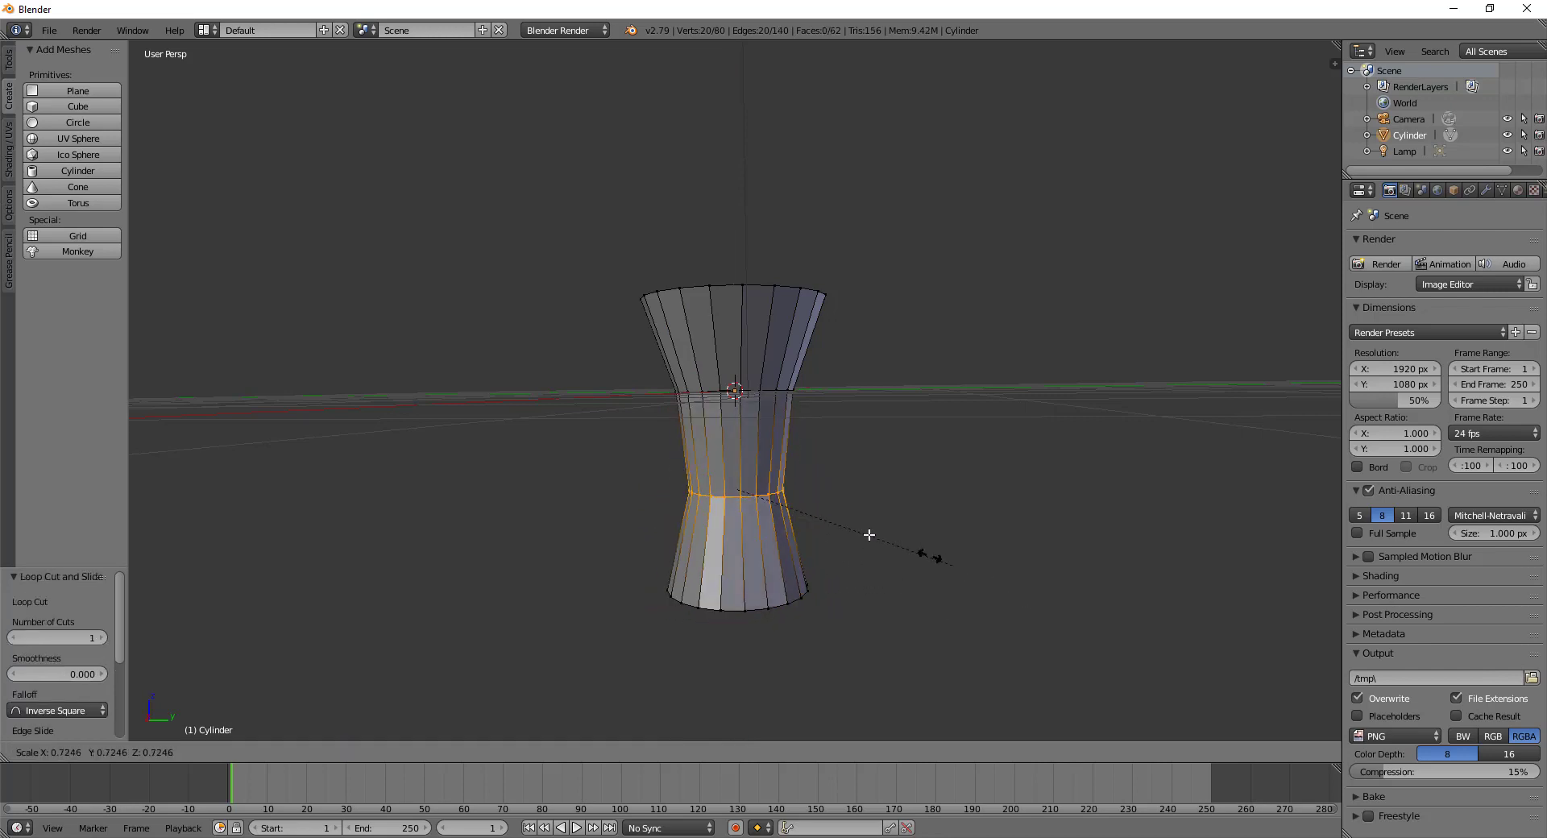
pyautogui.click(791, 471)
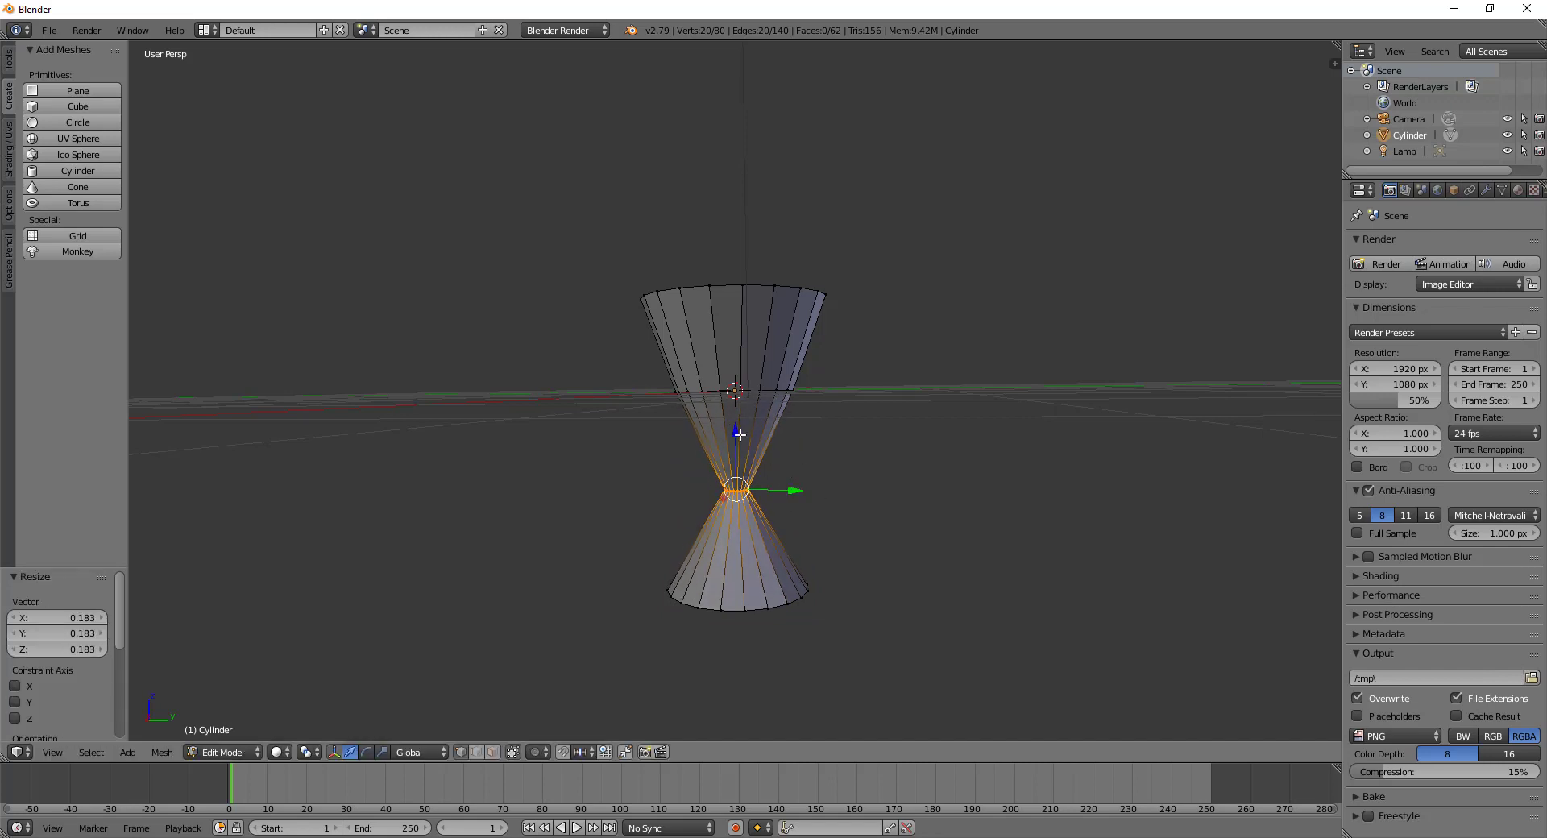
pyautogui.press('g')
pyautogui.press('z')
pyautogui.click(765, 492)
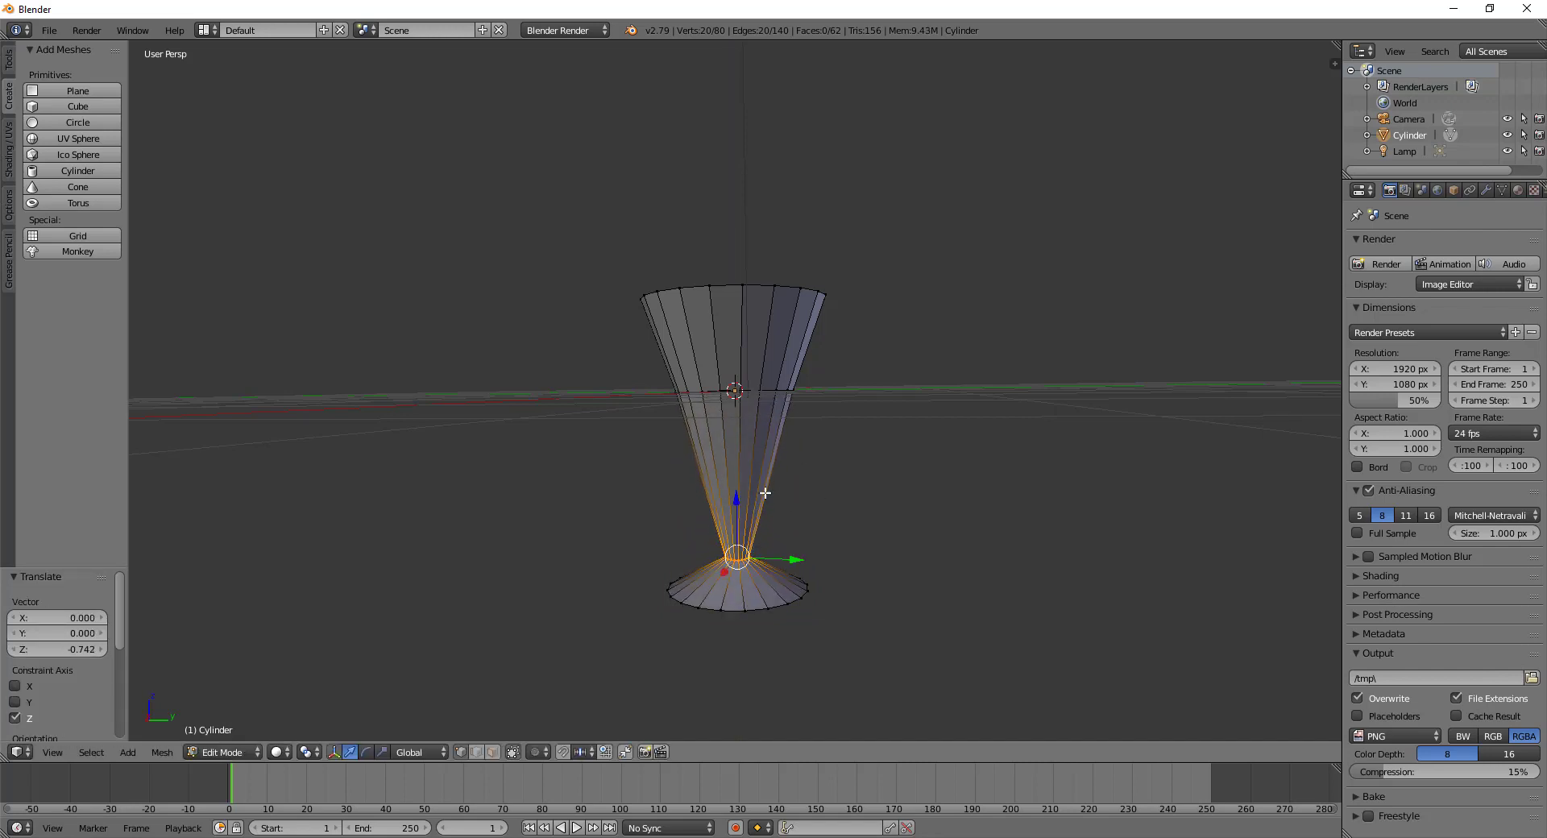
# Cut a stem loop, thin it and lower it slightly, then place a loop cut near the cup rim
pyautogui.hotkey('ctrl', 'r')
pyautogui.click(785, 443)
pyautogui.click(793, 373)
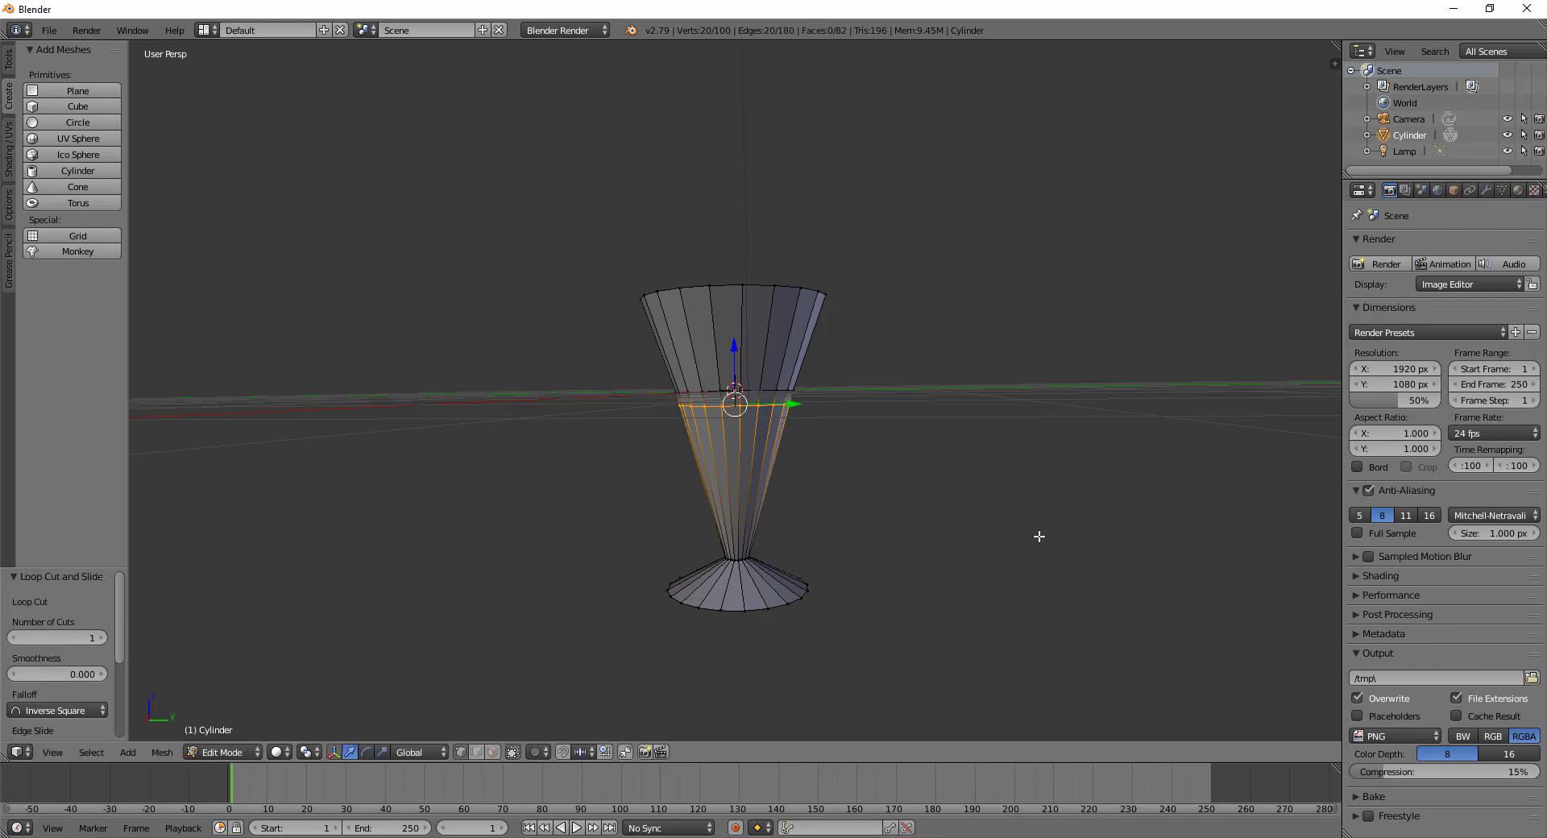
pyautogui.press('s')
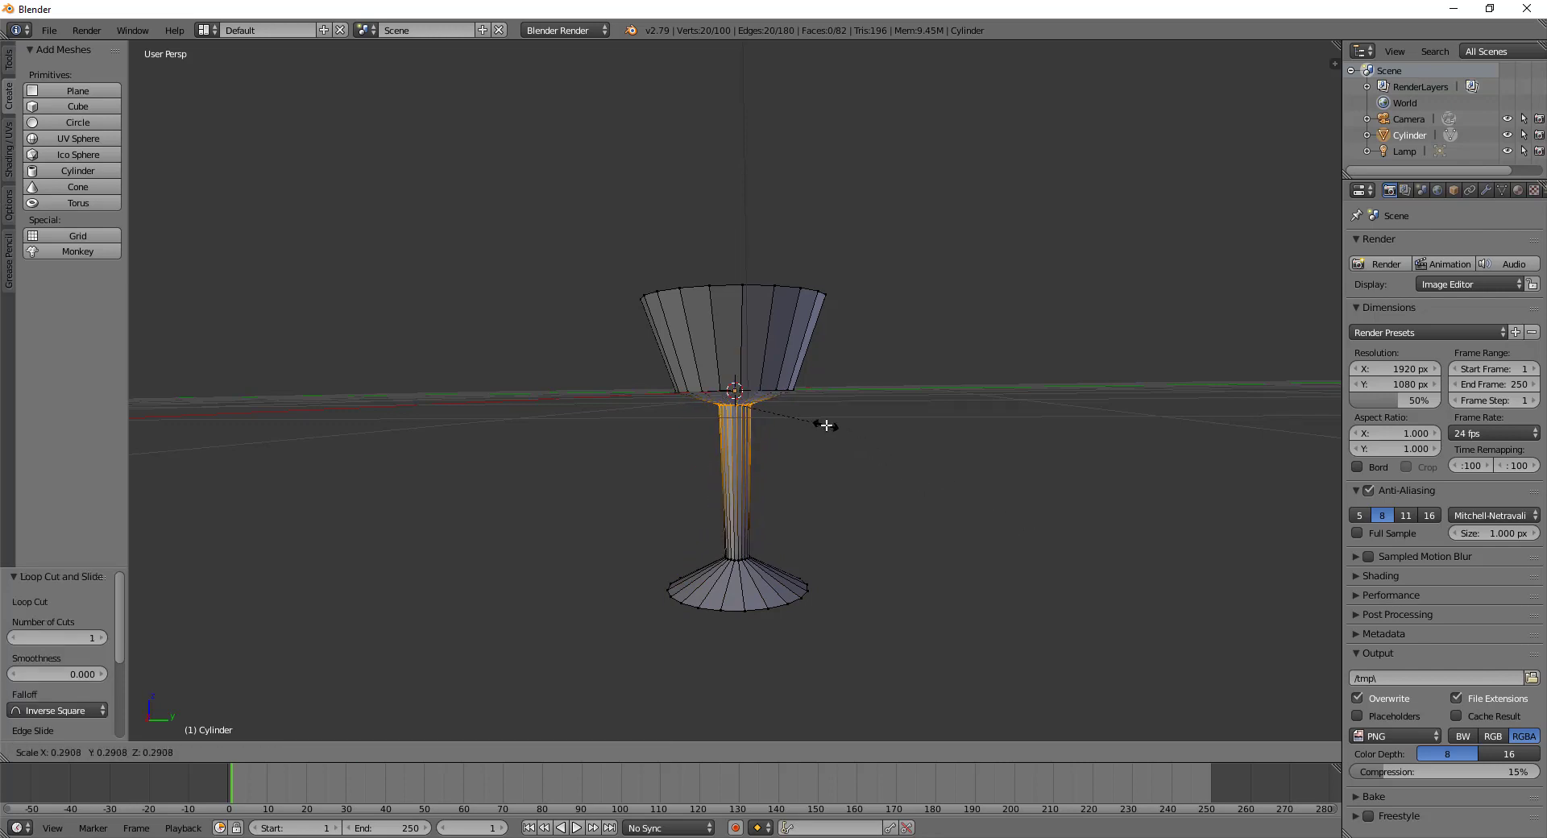
pyautogui.click(697, 371)
pyautogui.press('g')
pyautogui.press('z')
pyautogui.click(738, 364)
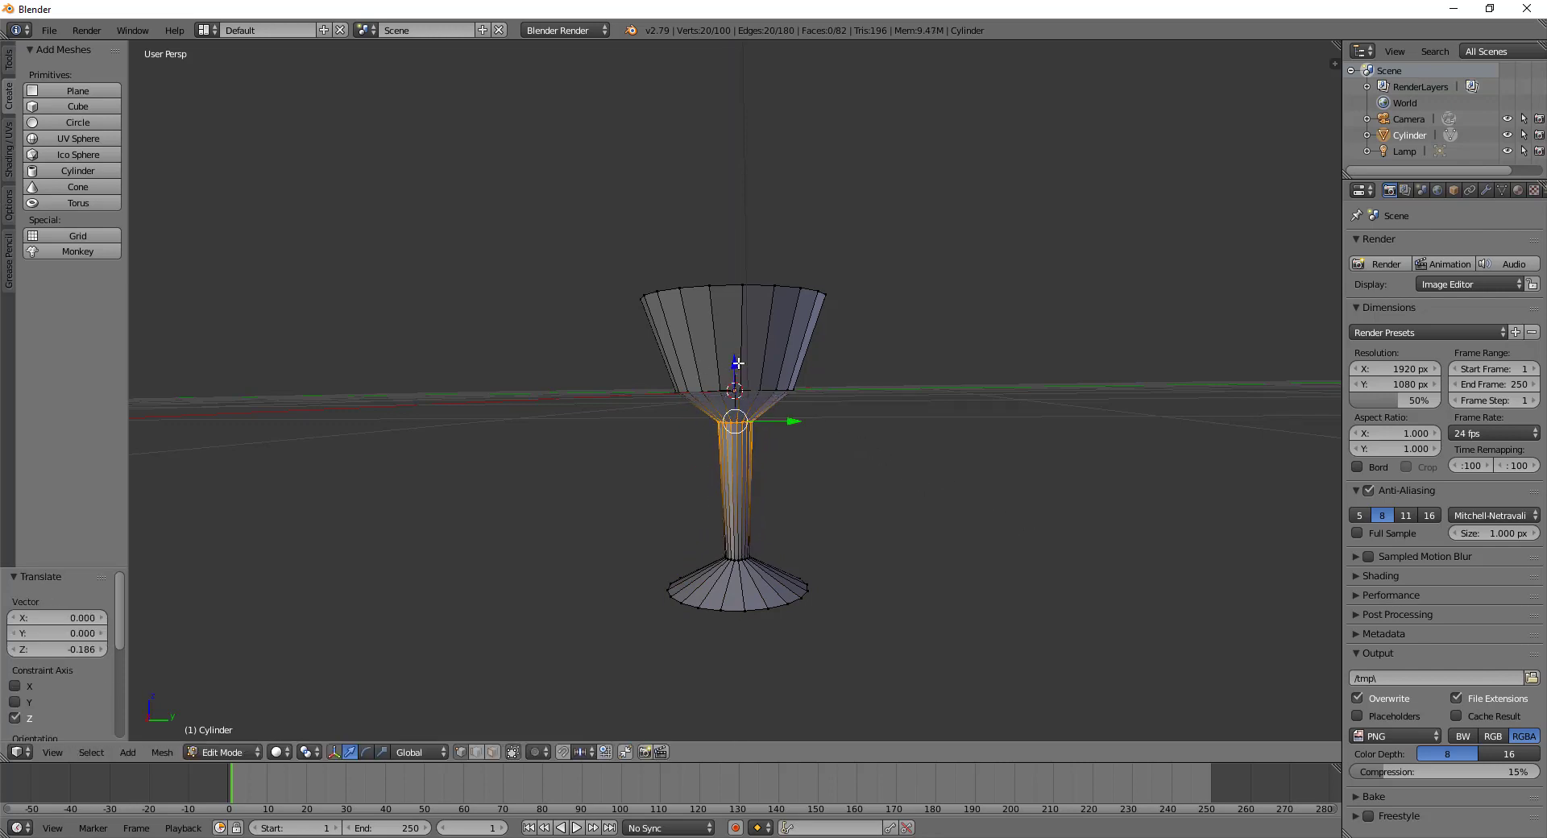
pyautogui.hotkey('ctrl', 'r')
pyautogui.click(790, 322)
# Confirm the loop near the rim and scale the top rim slightly wider
pyautogui.click(807, 287)
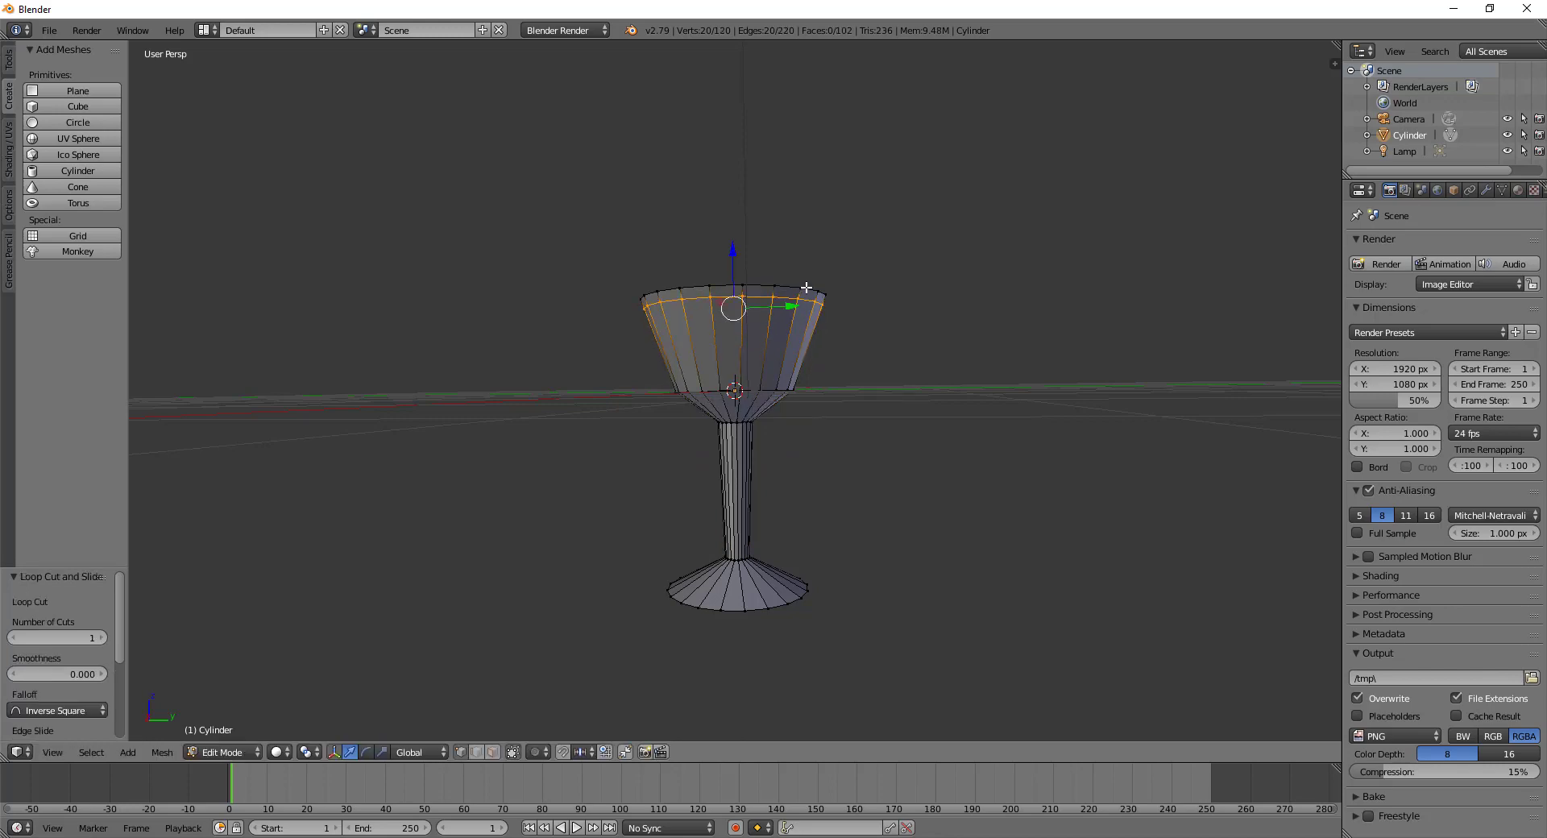
pyautogui.press('s')
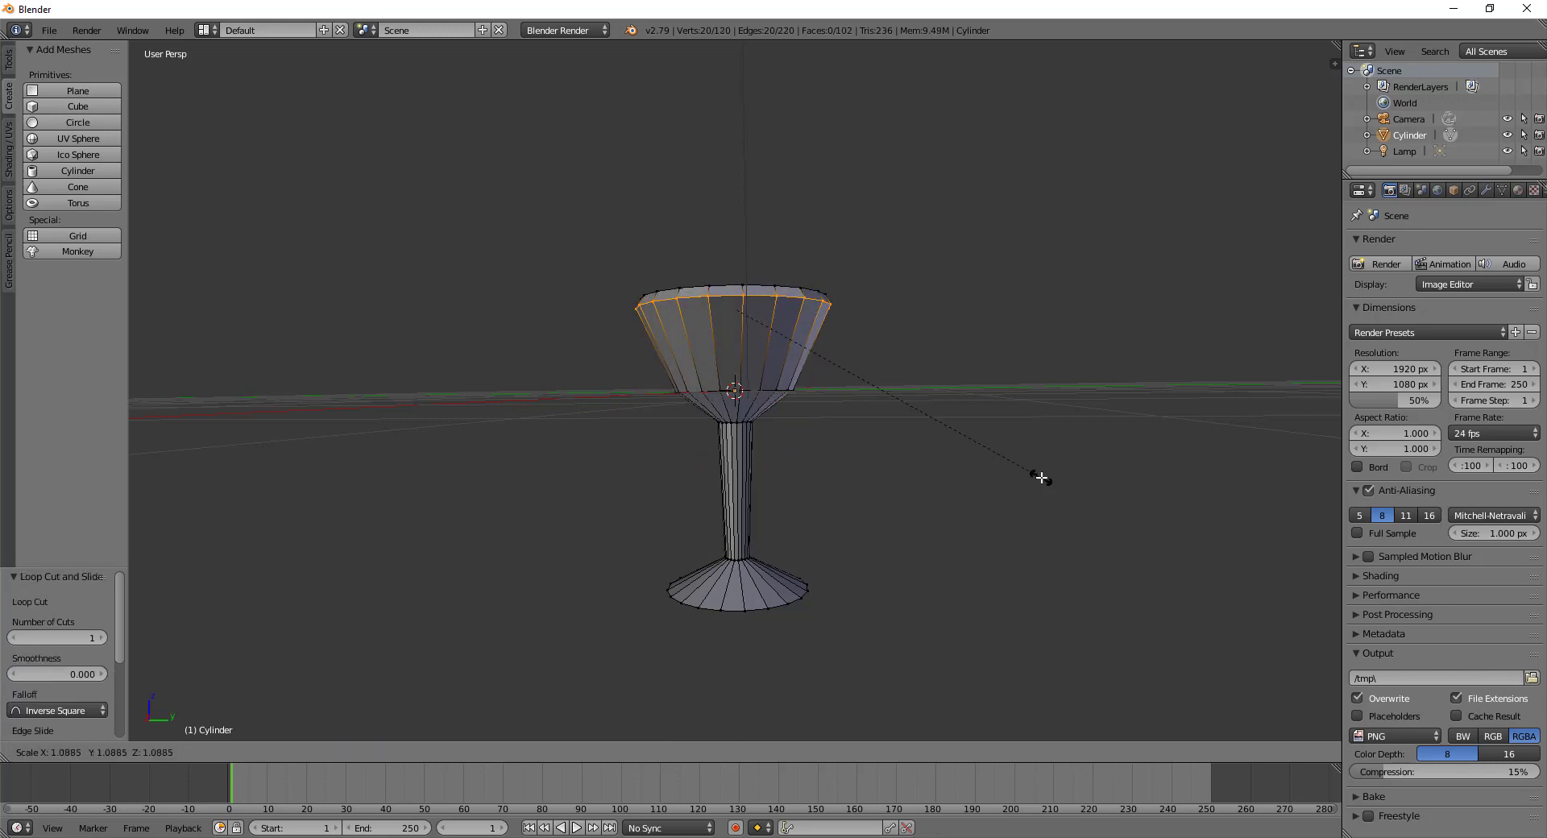
pyautogui.click(1040, 476)
pyautogui.moveTo(734, 356); pyautogui.dragTo(731, 348, button='middle')
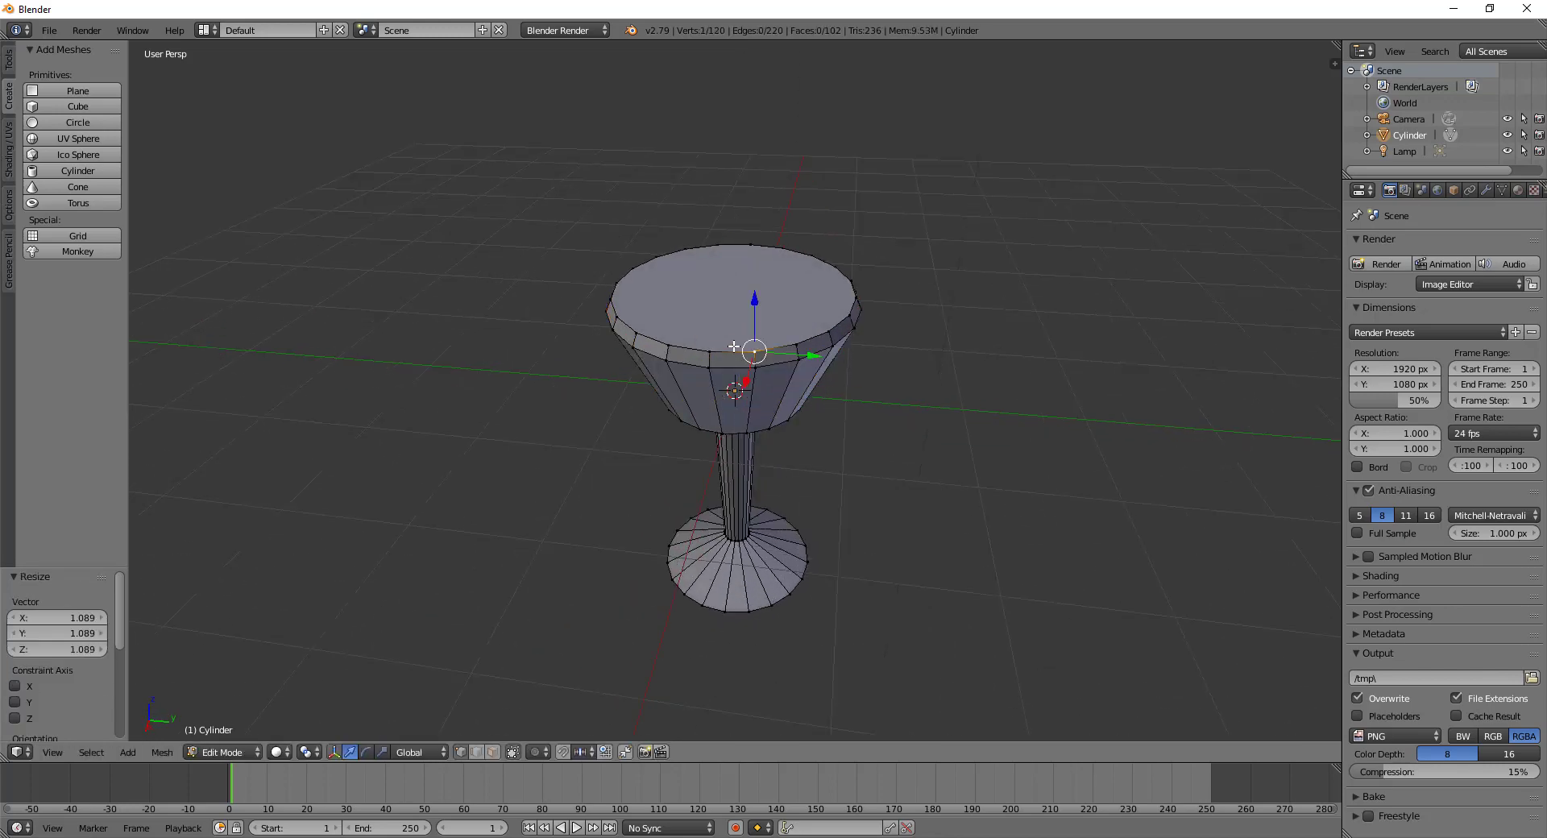
# Fill the top with a face and inset it twice by extruding and scaling inward
pyautogui.press('f')
pyautogui.press('e')
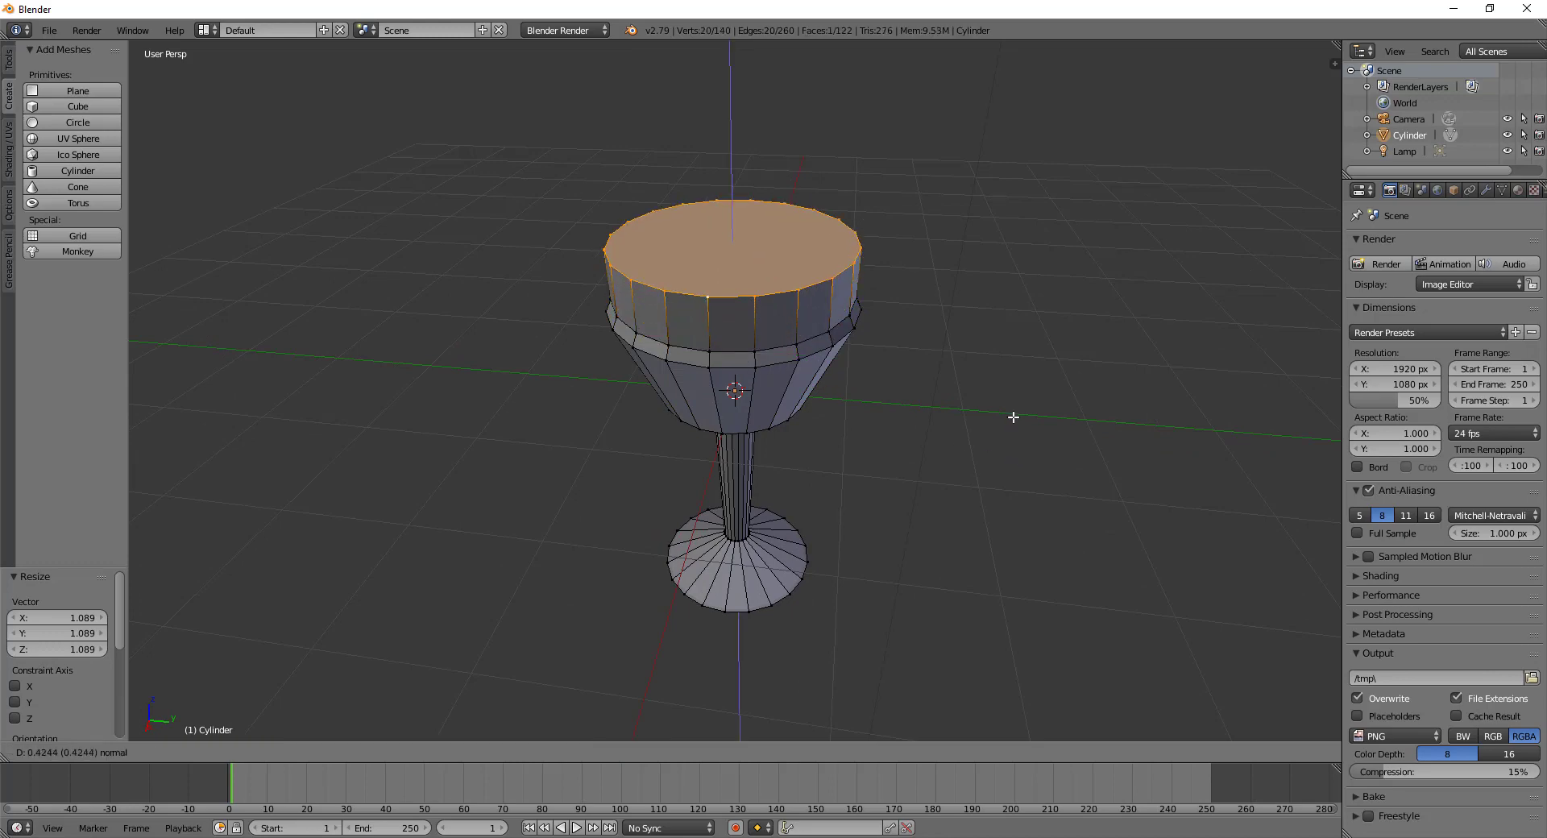
pyautogui.press('Escape')
pyautogui.press('s')
pyautogui.click(1013, 422)
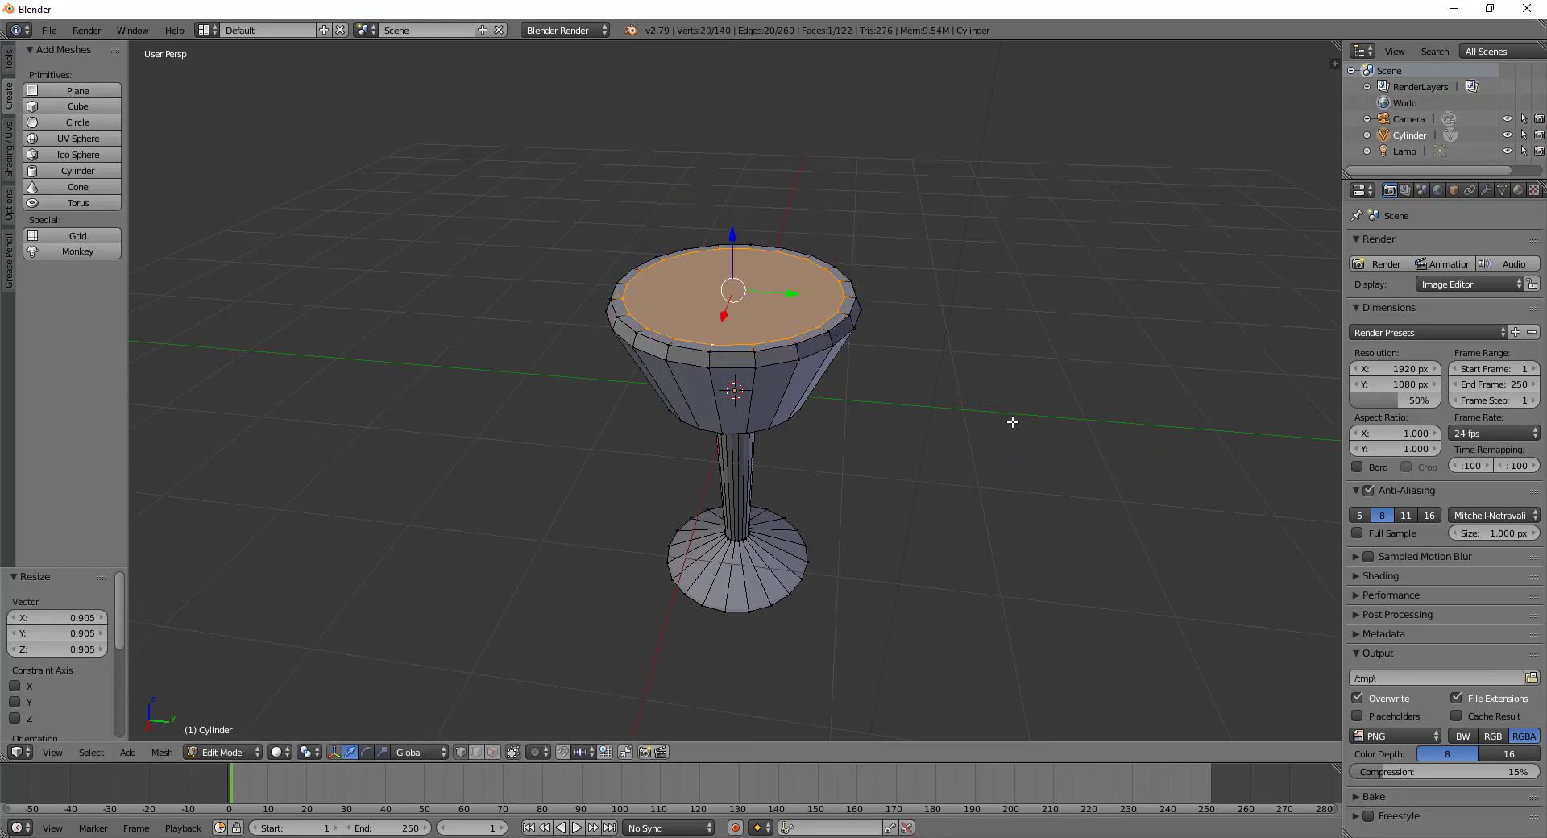
pyautogui.press('e')
pyautogui.press('Escape')
pyautogui.press('s')
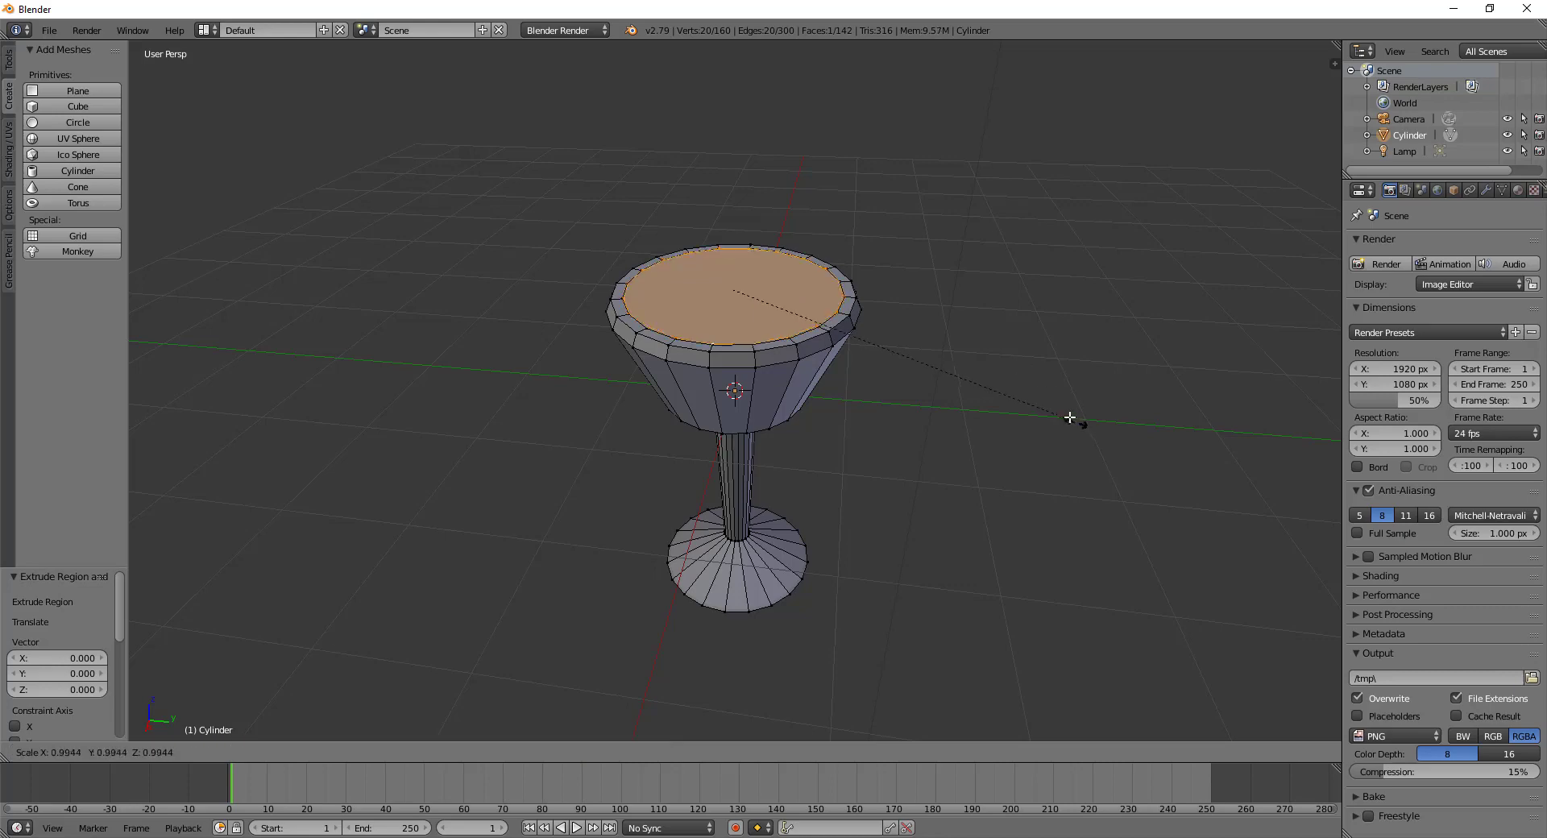
pyautogui.click(1058, 407)
# Extrude the top face down into the cup, then shrink and lower the inner floor further
pyautogui.press('e')
pyautogui.press('Escape')
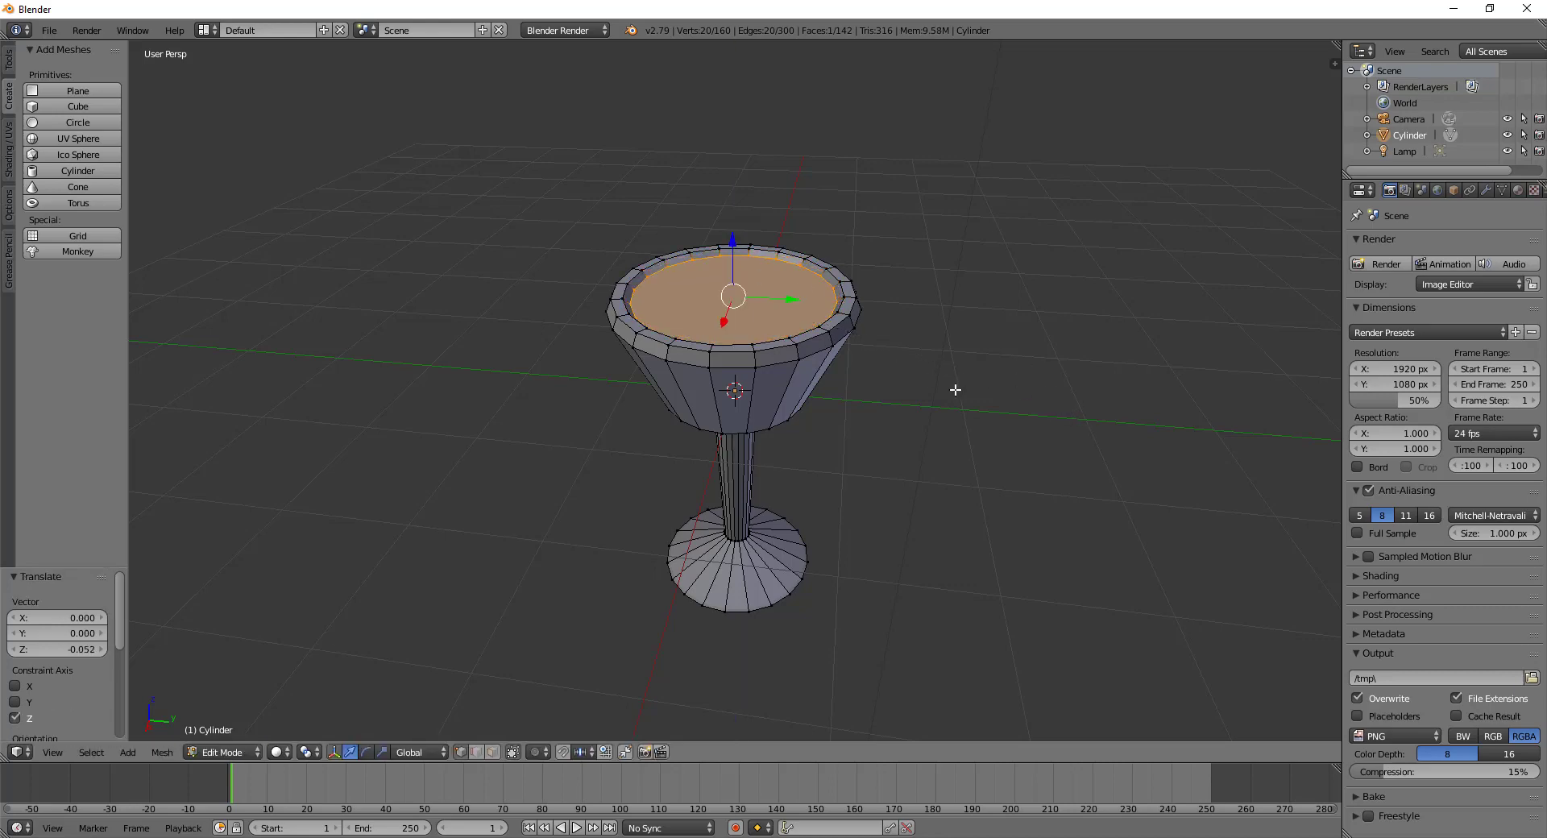
pyautogui.press('g')
pyautogui.press('z')
pyautogui.press('z')
pyautogui.click(1043, 476)
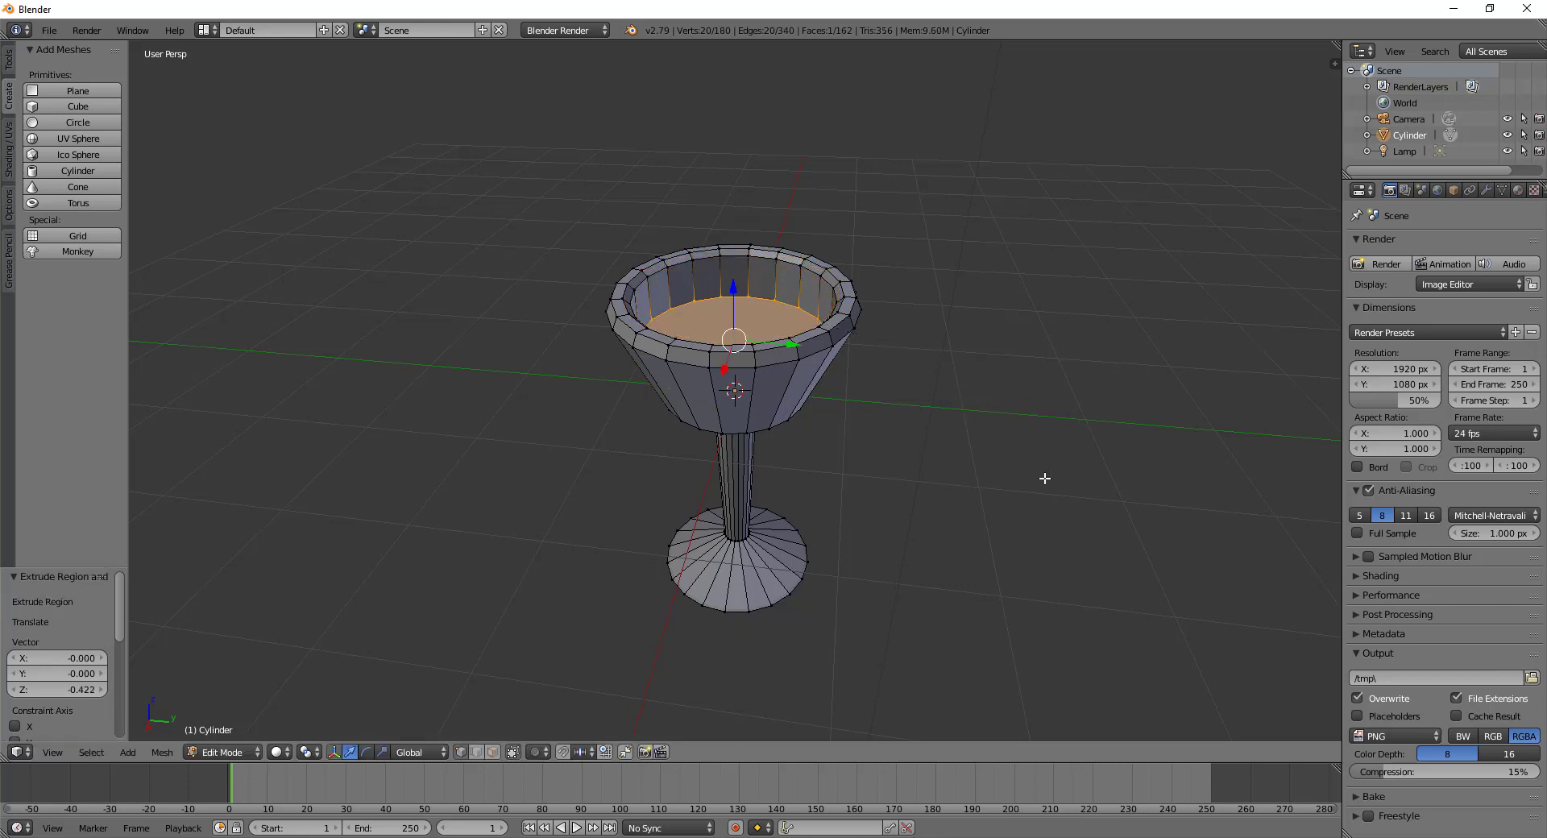
pyautogui.press('s')
pyautogui.click(960, 416)
pyautogui.press('g')
pyautogui.press('z')
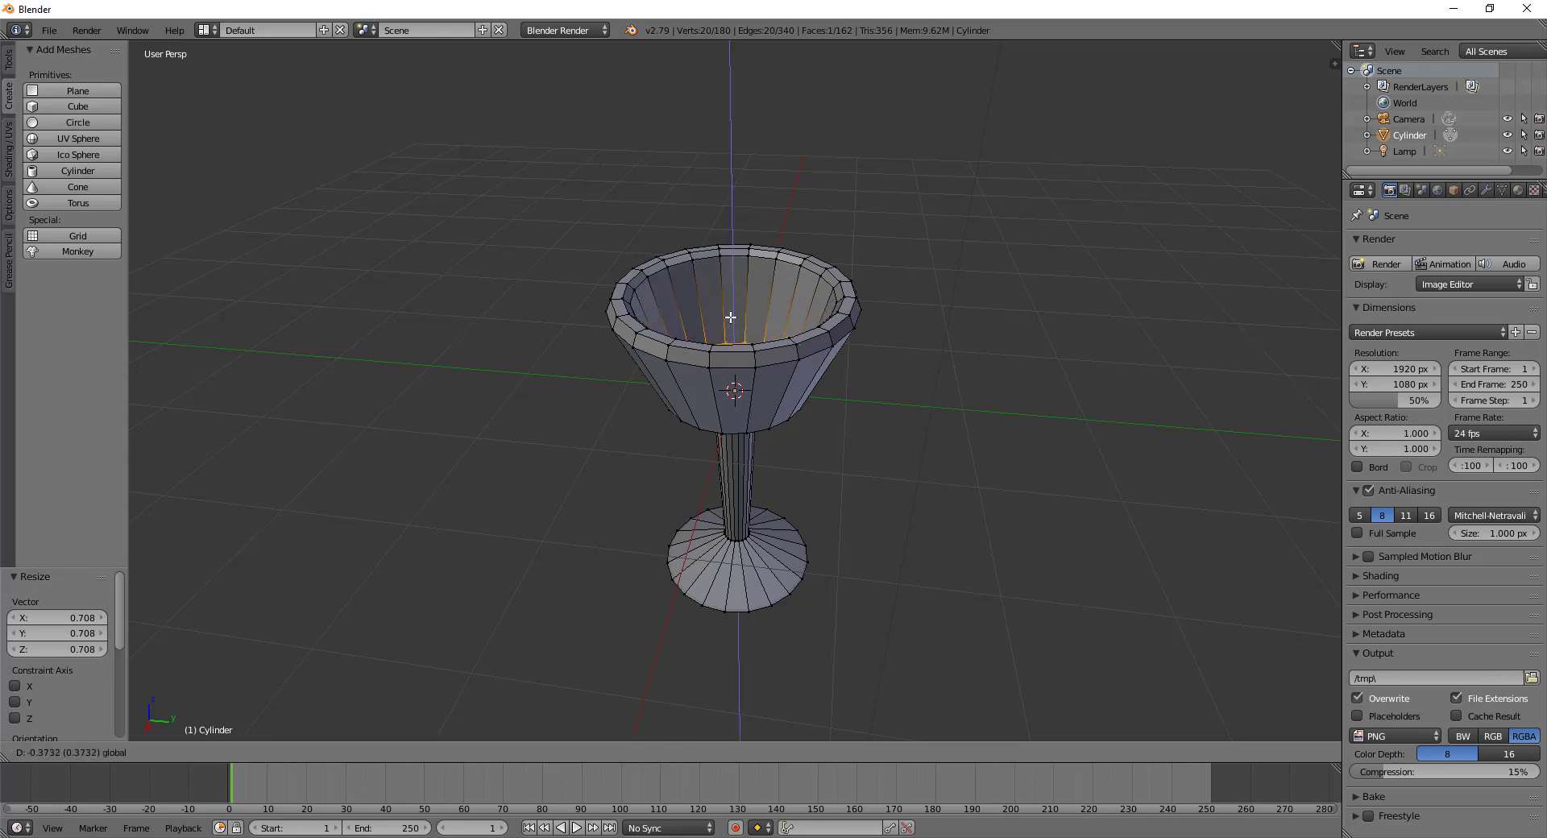
pyautogui.click(713, 306)
pyautogui.moveTo(713, 306); pyautogui.dragTo(827, 421, button='middle')
pyautogui.scroll(1, 737, 363)
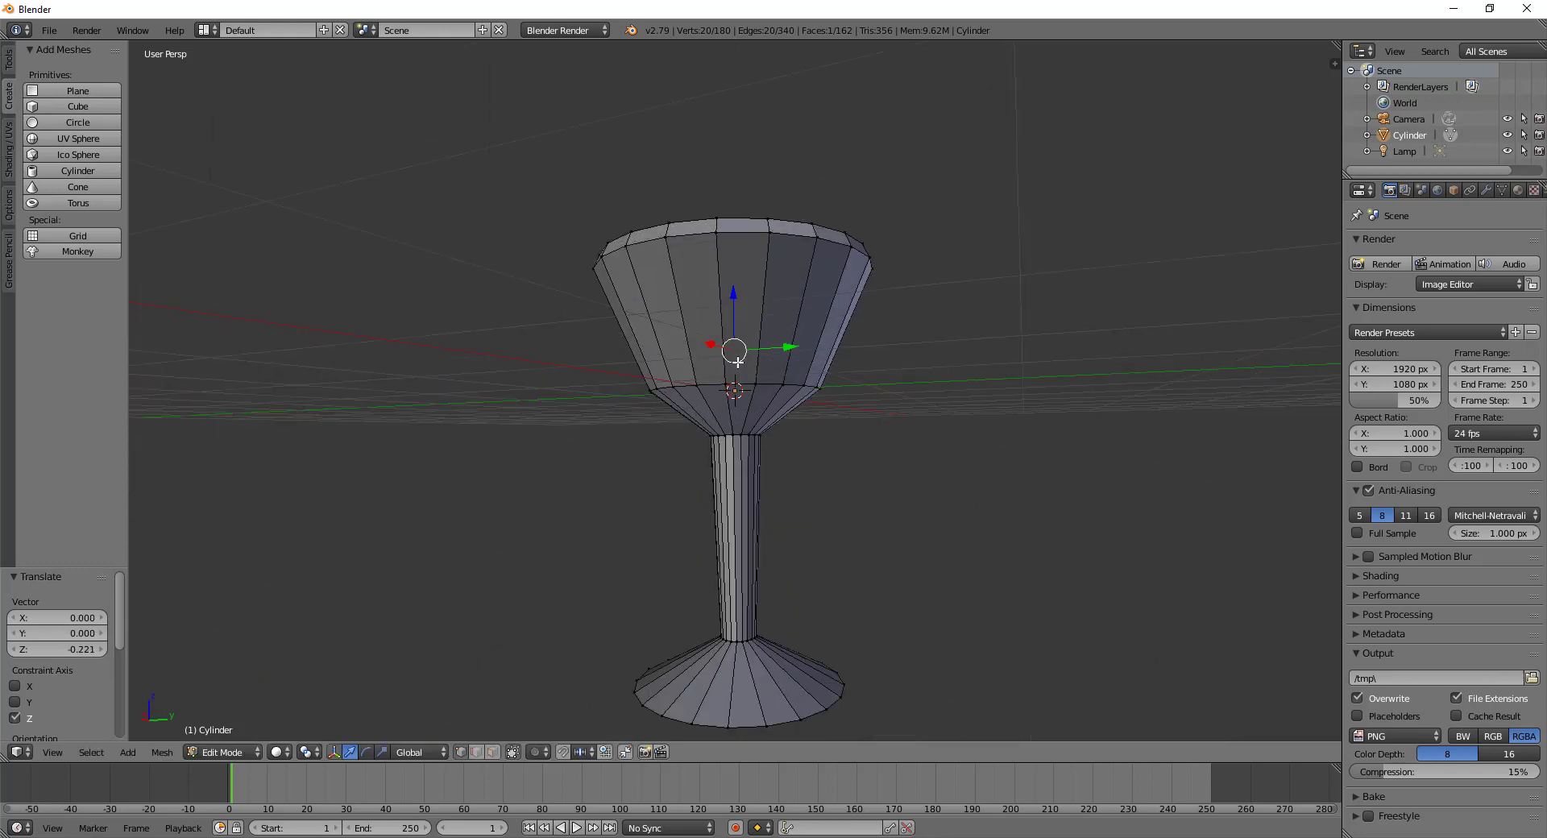
# Cut two loops around the bowl and scale the band to 1.102
pyautogui.hotkey('ctrl', 'r')
pyautogui.scroll(1, 756, 325)
pyautogui.click(756, 325)
pyautogui.rightClick(755, 325)
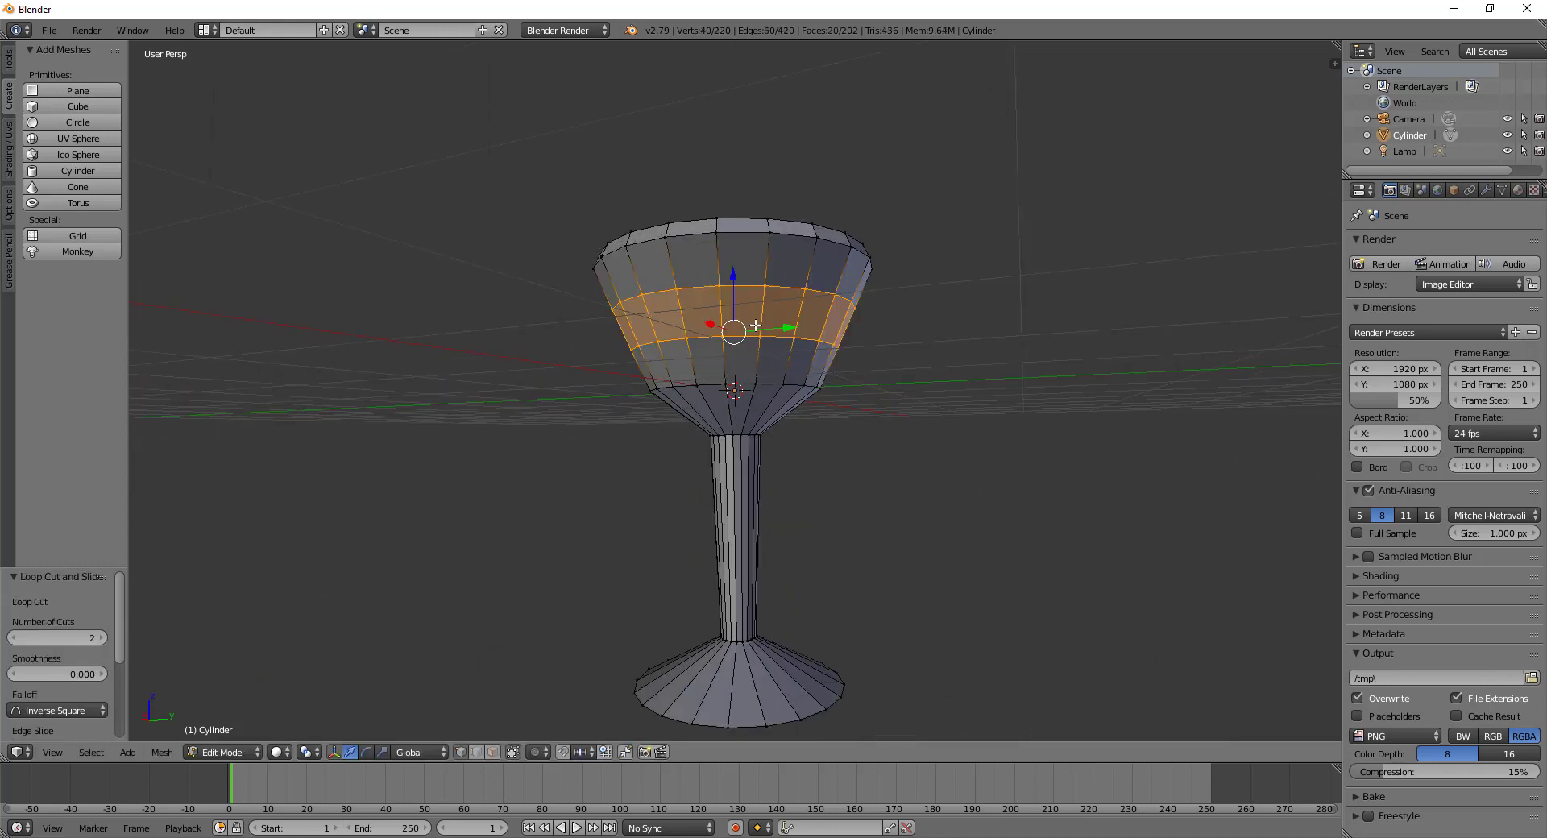
pyautogui.press('s')
pyautogui.click(1001, 442)
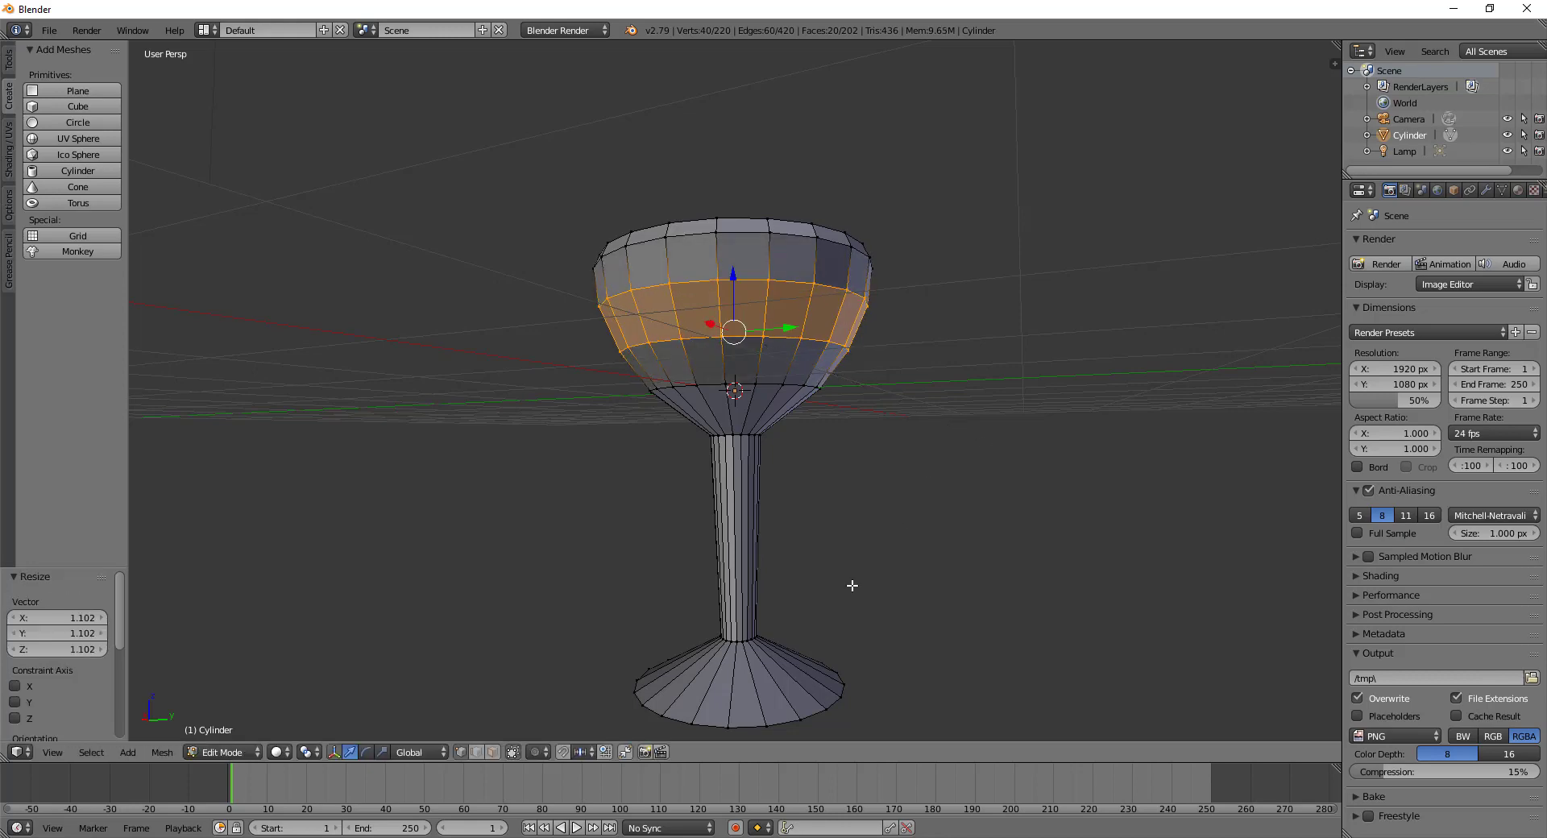
pyautogui.moveTo(1002, 442)
pyautogui.mouseDown(button='middle')
pyautogui.moveTo(839, 577)
pyautogui.moveTo(829, 674)
pyautogui.moveTo(822, 622)
pyautogui.moveTo(767, 577)
pyautogui.mouseUp(button='middle')
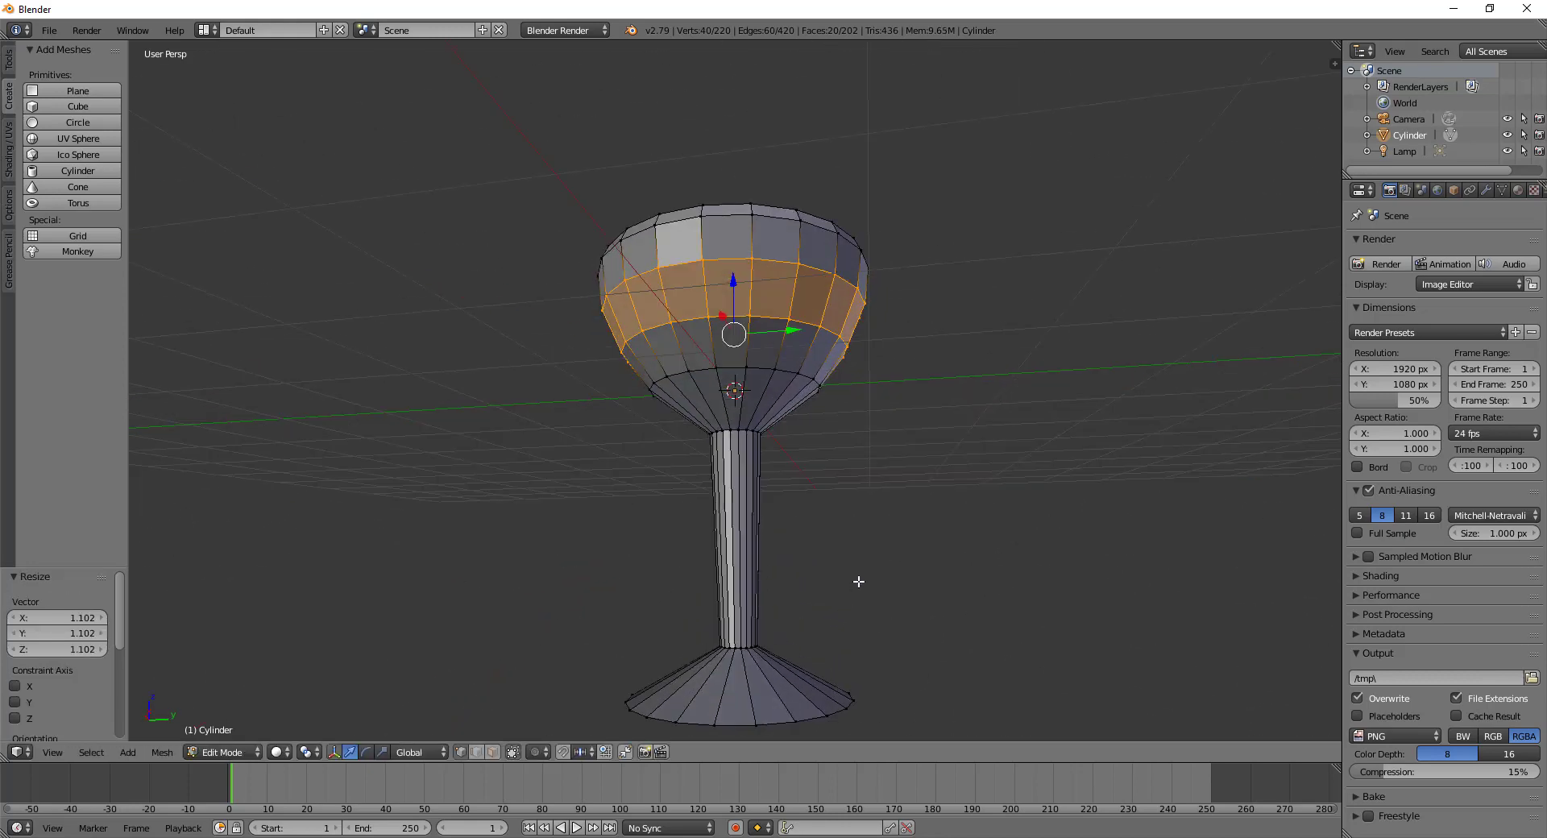
# Add a ring low on the stem and scale it to 0.797
pyautogui.hotkey('ctrl', 'r')
pyautogui.click(737, 596)
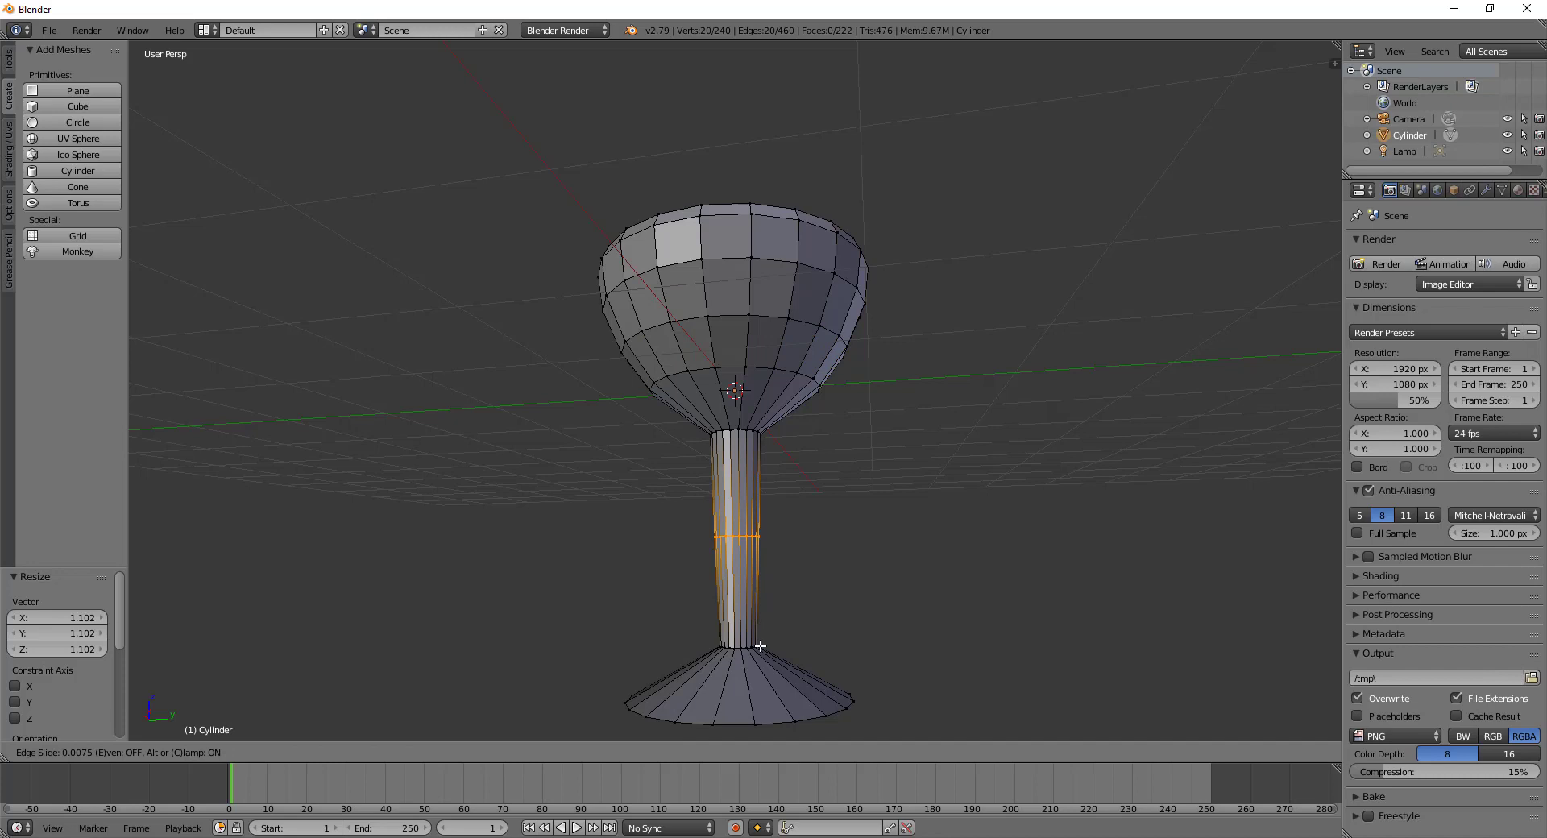
pyautogui.click(795, 700)
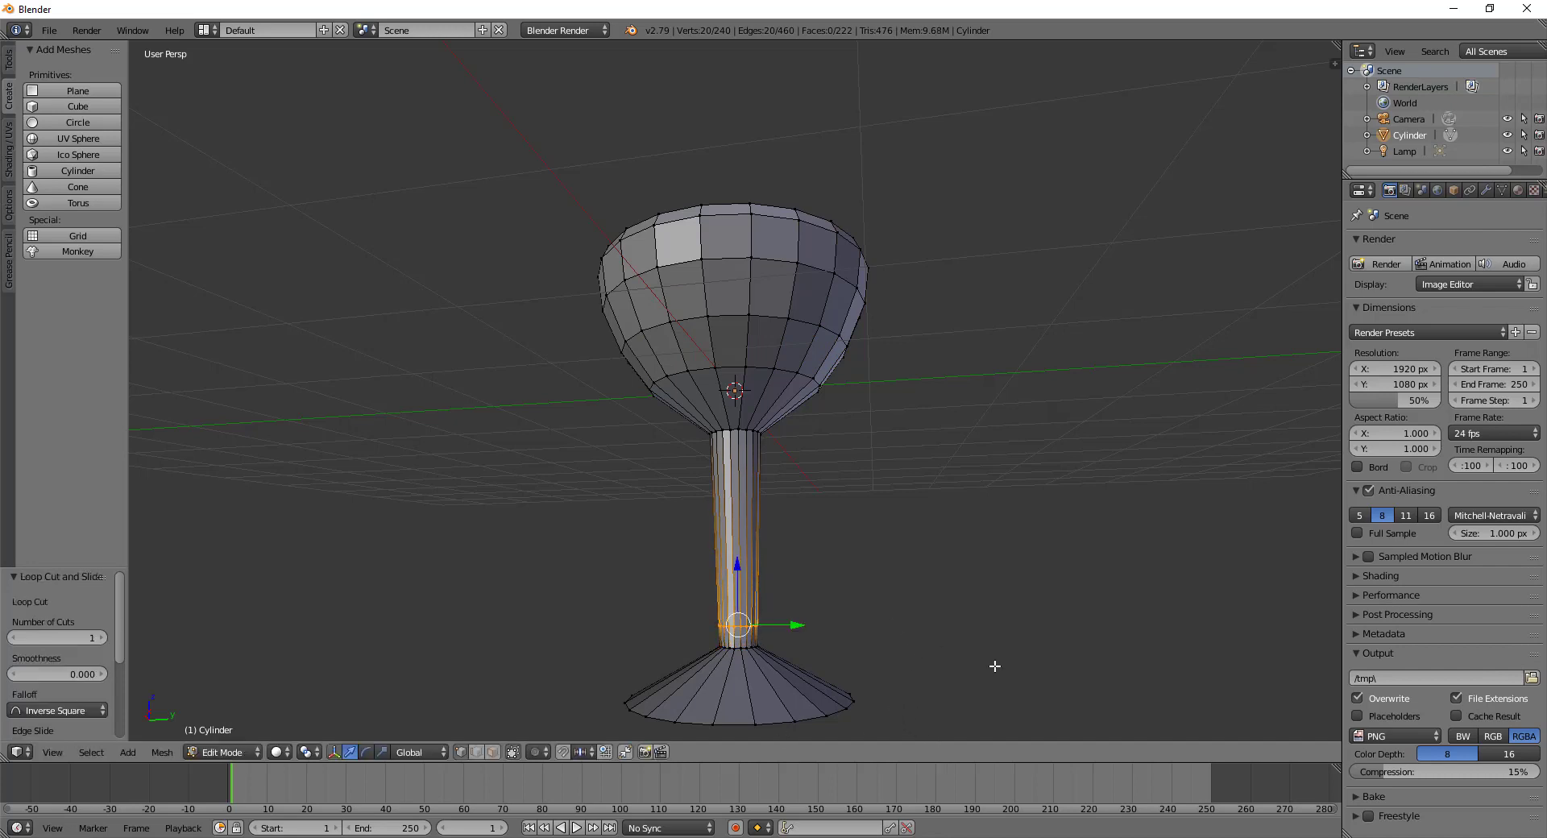
pyautogui.press('s')
pyautogui.click(963, 645)
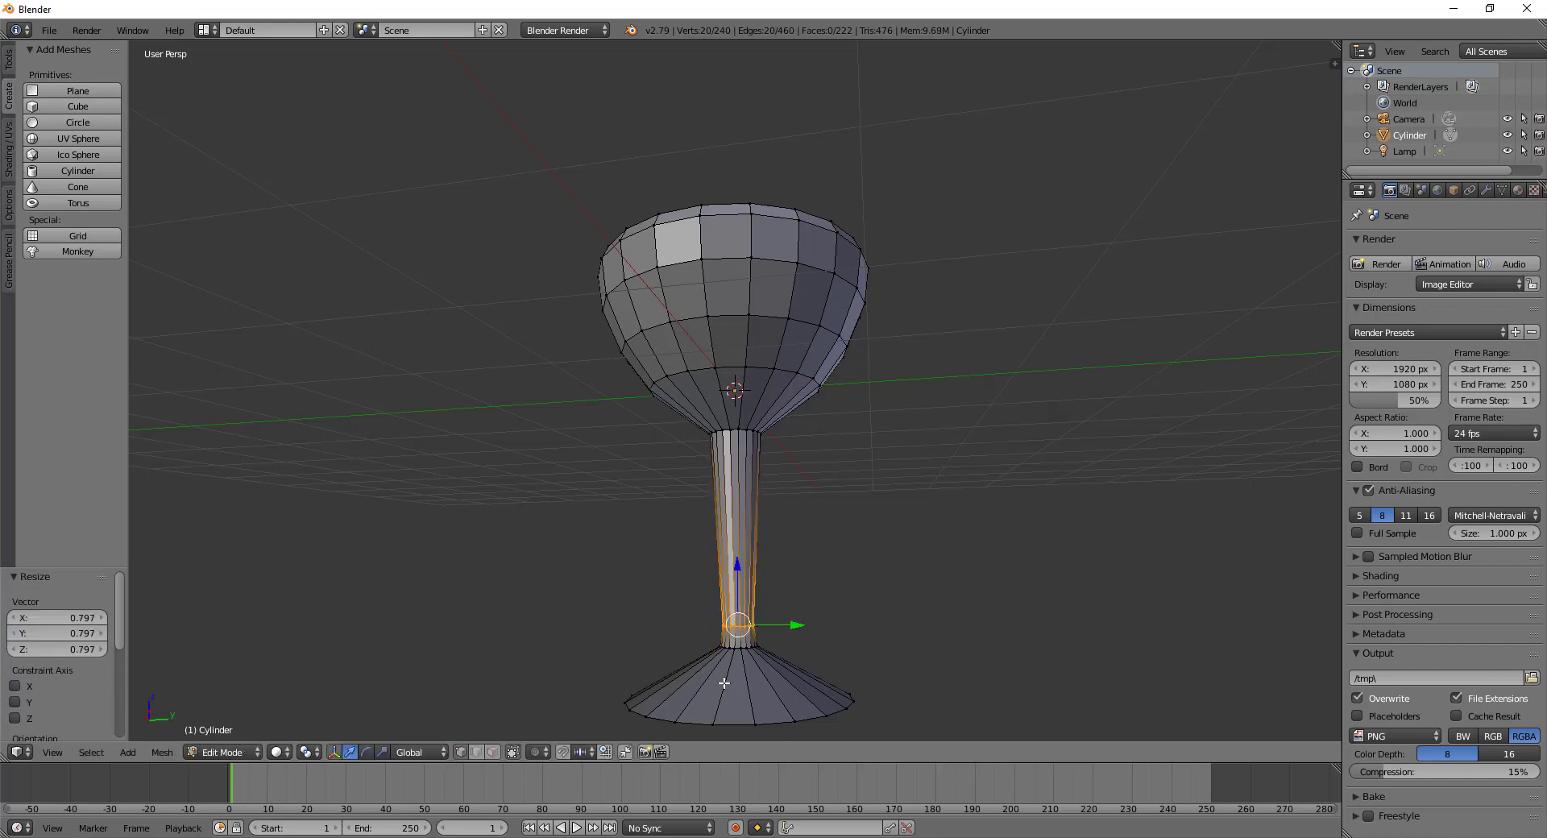
# Place a new loop cut around the goblet foot
pyautogui.hotkey('ctrl', 'r')
pyautogui.click(741, 675)
pyautogui.click(741, 675)
# Scale the new foot ring inward to 0.732
pyautogui.press('s')
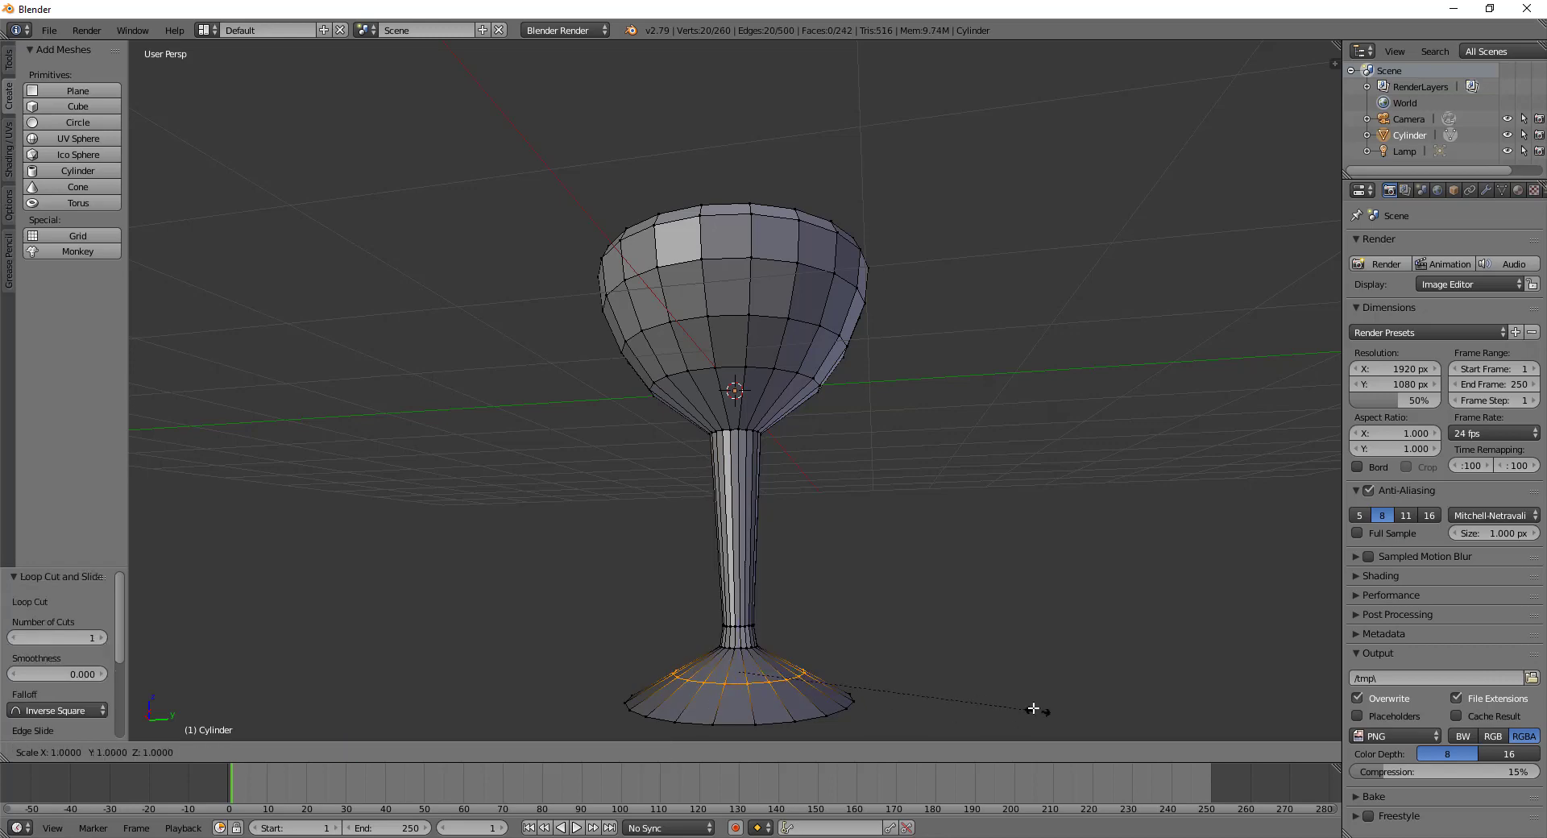
pyautogui.click(951, 672)
pyautogui.moveTo(951, 672)
pyautogui.mouseDown(button='middle')
pyautogui.moveTo(830, 672)
pyautogui.moveTo(716, 522)
pyautogui.mouseUp(button='middle')
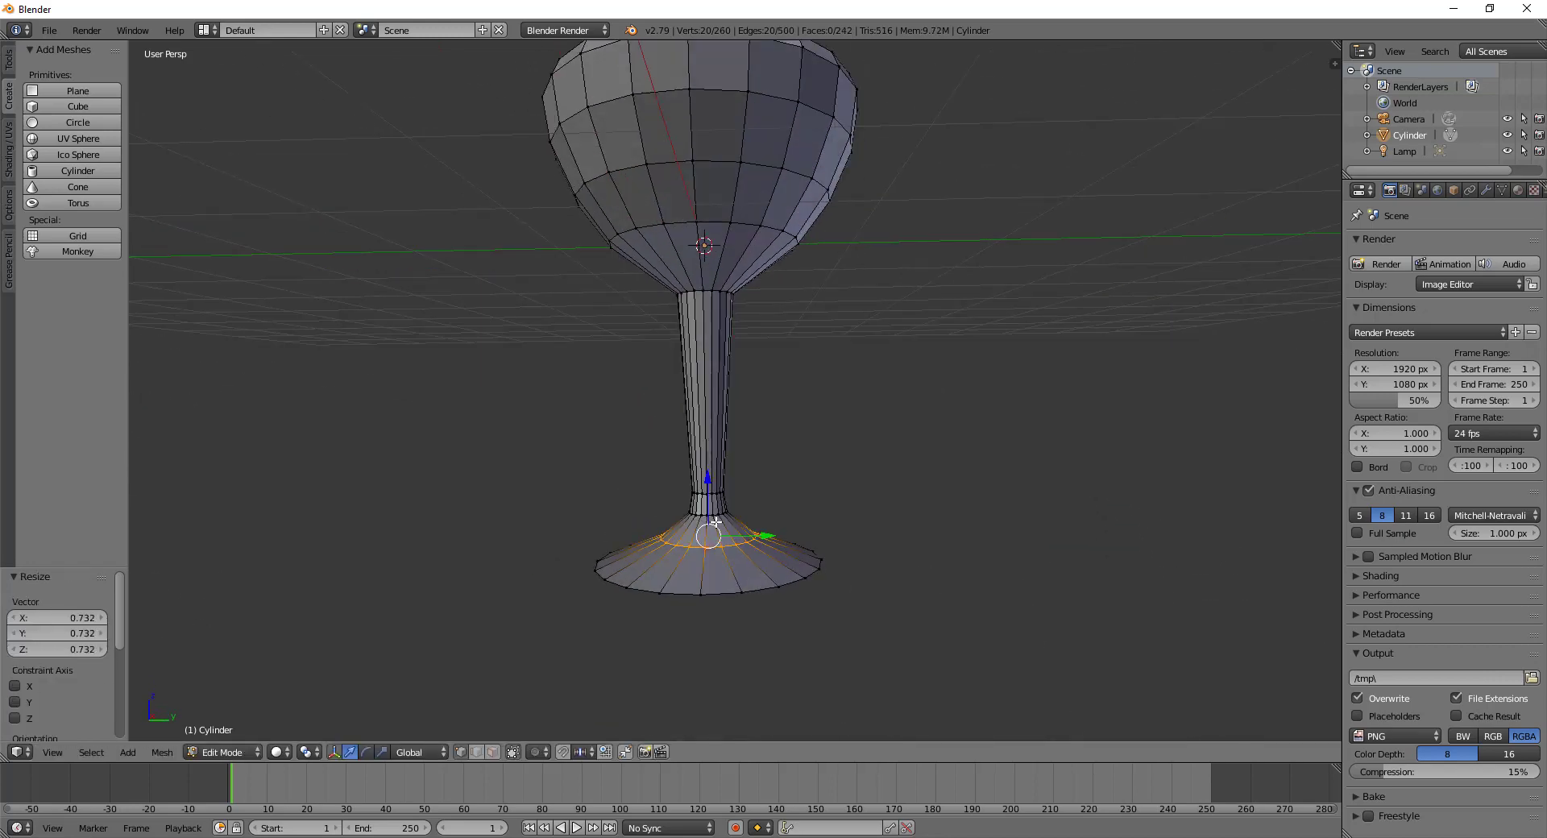
# Select the foot's outer rim plus the lower stem, undoing two wrong vertical loop picks
pyautogui.keyDown('alt'); pyautogui.keyDown('shift'); pyautogui.click(718, 580); pyautogui.keyUp('shift'); pyautogui.keyUp('alt')
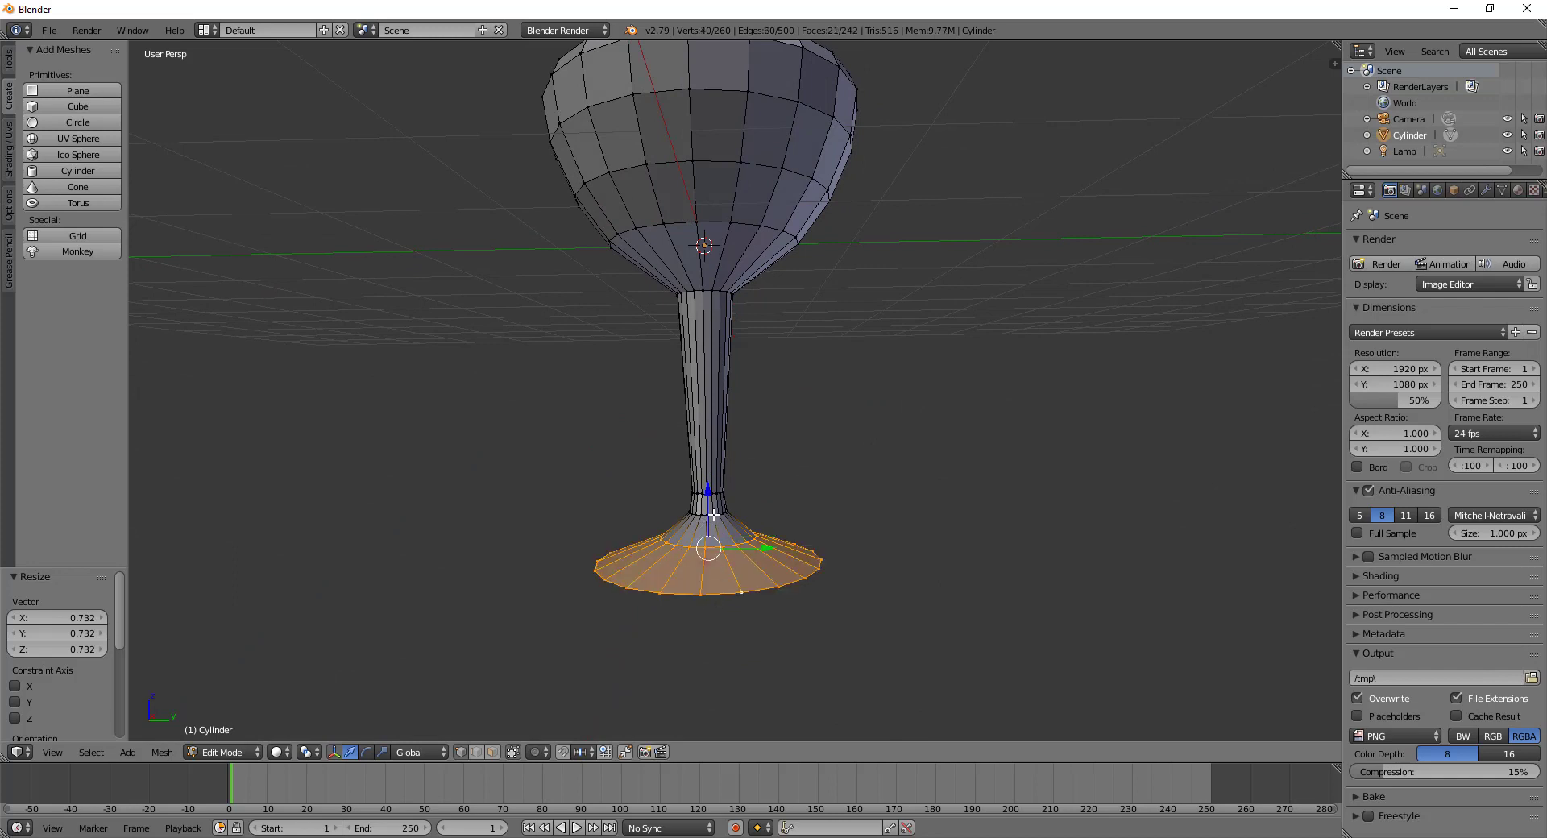
pyautogui.keyDown('alt'); pyautogui.keyDown('shift'); pyautogui.click(709, 513); pyautogui.keyUp('shift'); pyautogui.keyUp('alt')
pyautogui.keyDown('alt'); pyautogui.keyDown('shift'); pyautogui.click(706, 491); pyautogui.keyUp('shift'); pyautogui.keyUp('alt')
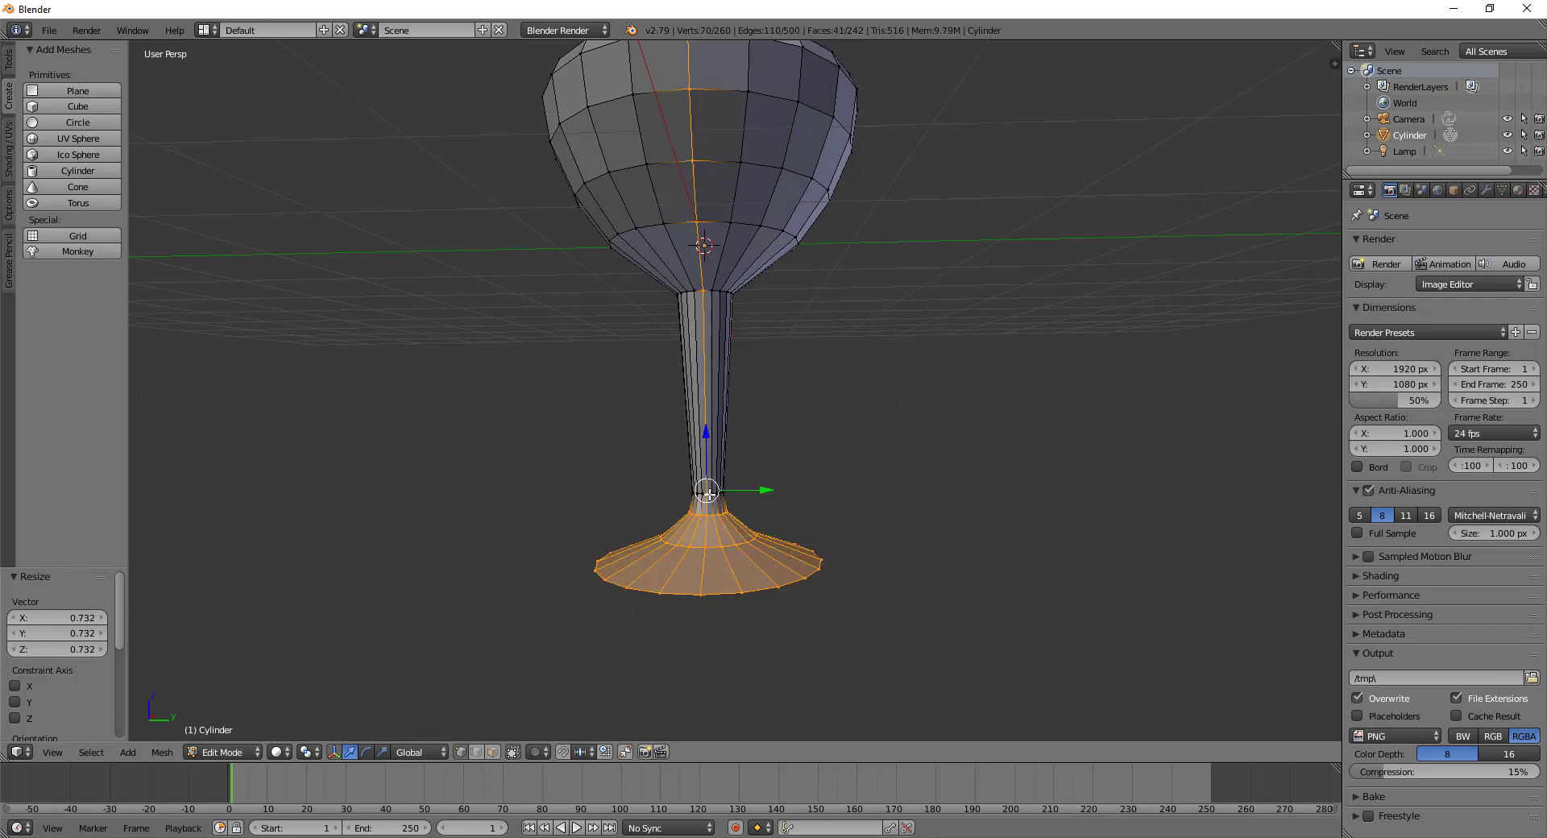
pyautogui.hotkey('ctrl', 'z')
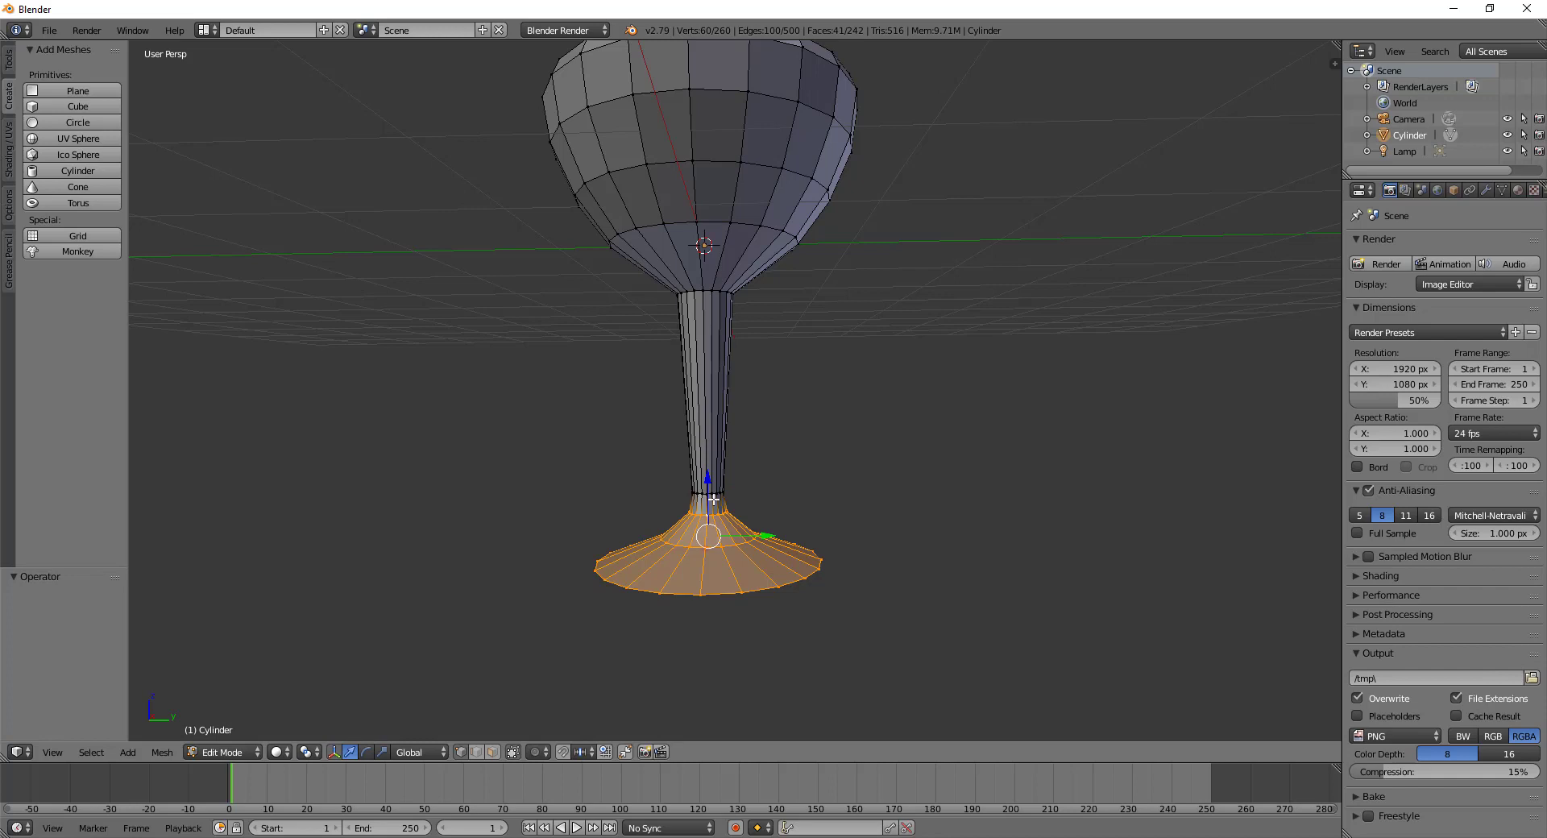
pyautogui.keyDown('alt'); pyautogui.keyDown('shift'); pyautogui.click(710, 494); pyautogui.keyUp('shift'); pyautogui.keyUp('alt')
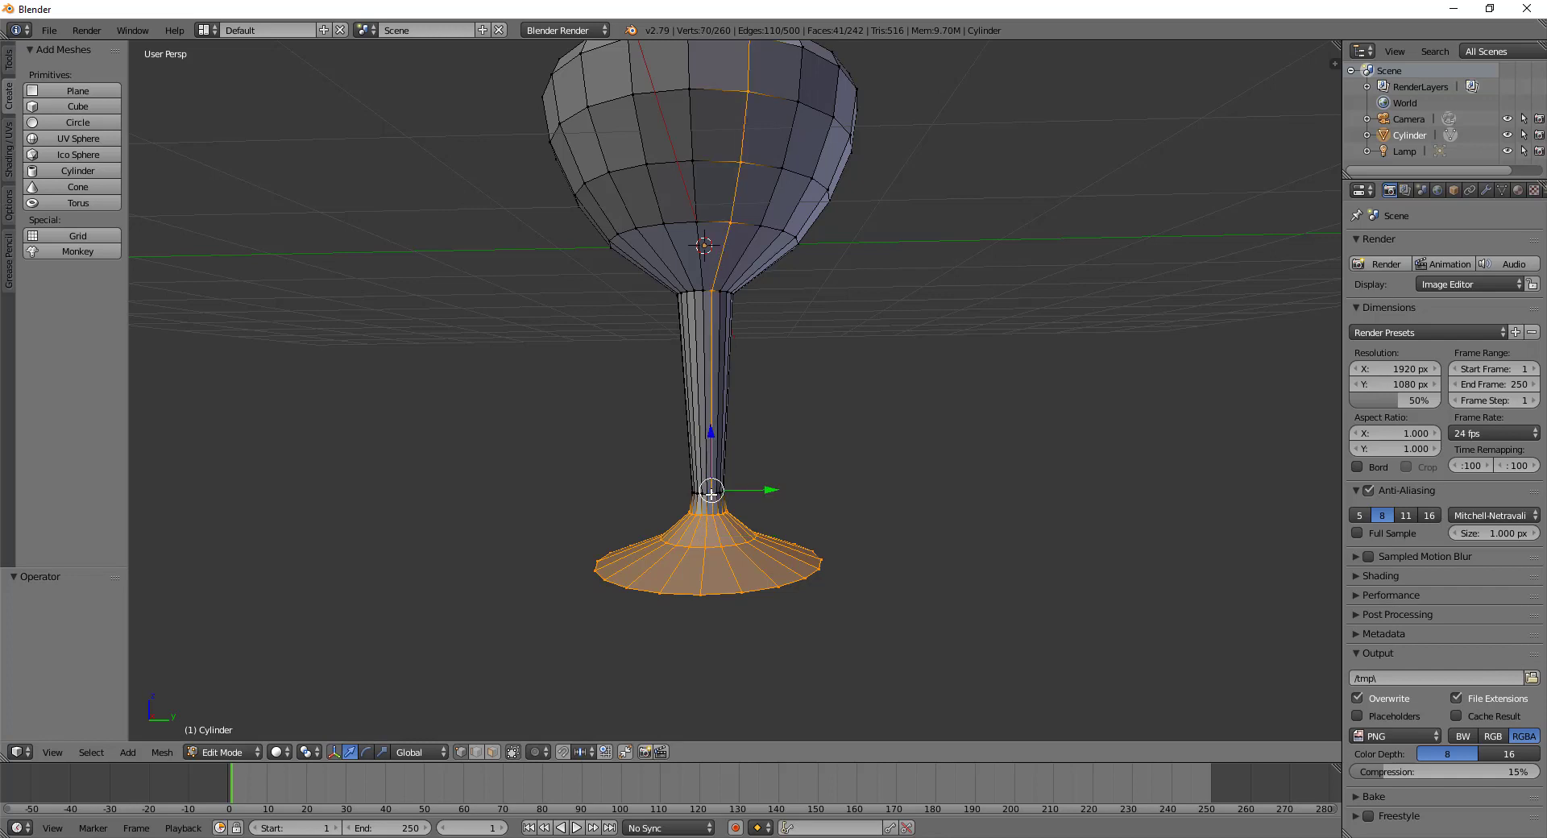
pyautogui.hotkey('ctrl', 'z')
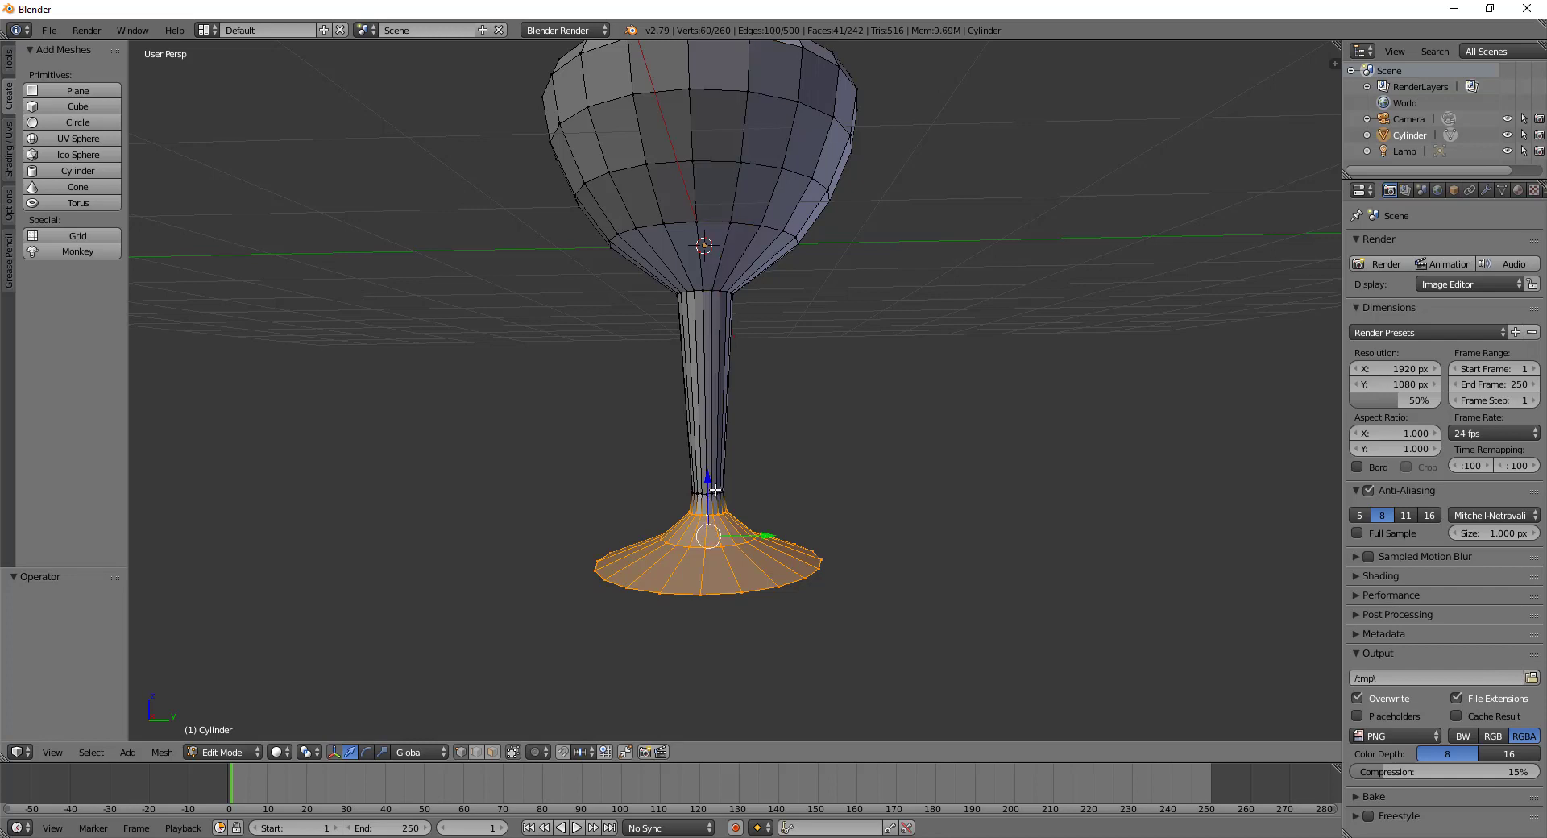
pyautogui.keyDown('ctrl'); pyautogui.keyDown('alt'); pyautogui.keyDown('shift'); pyautogui.click(717, 478); pyautogui.keyUp('shift'); pyautogui.keyUp('alt'); pyautogui.keyUp('ctrl')
# Raise the foot 0.385 along Z and lower the top-of-stem ring slightly
pyautogui.moveTo(706, 468); pyautogui.dragTo(806, 514)
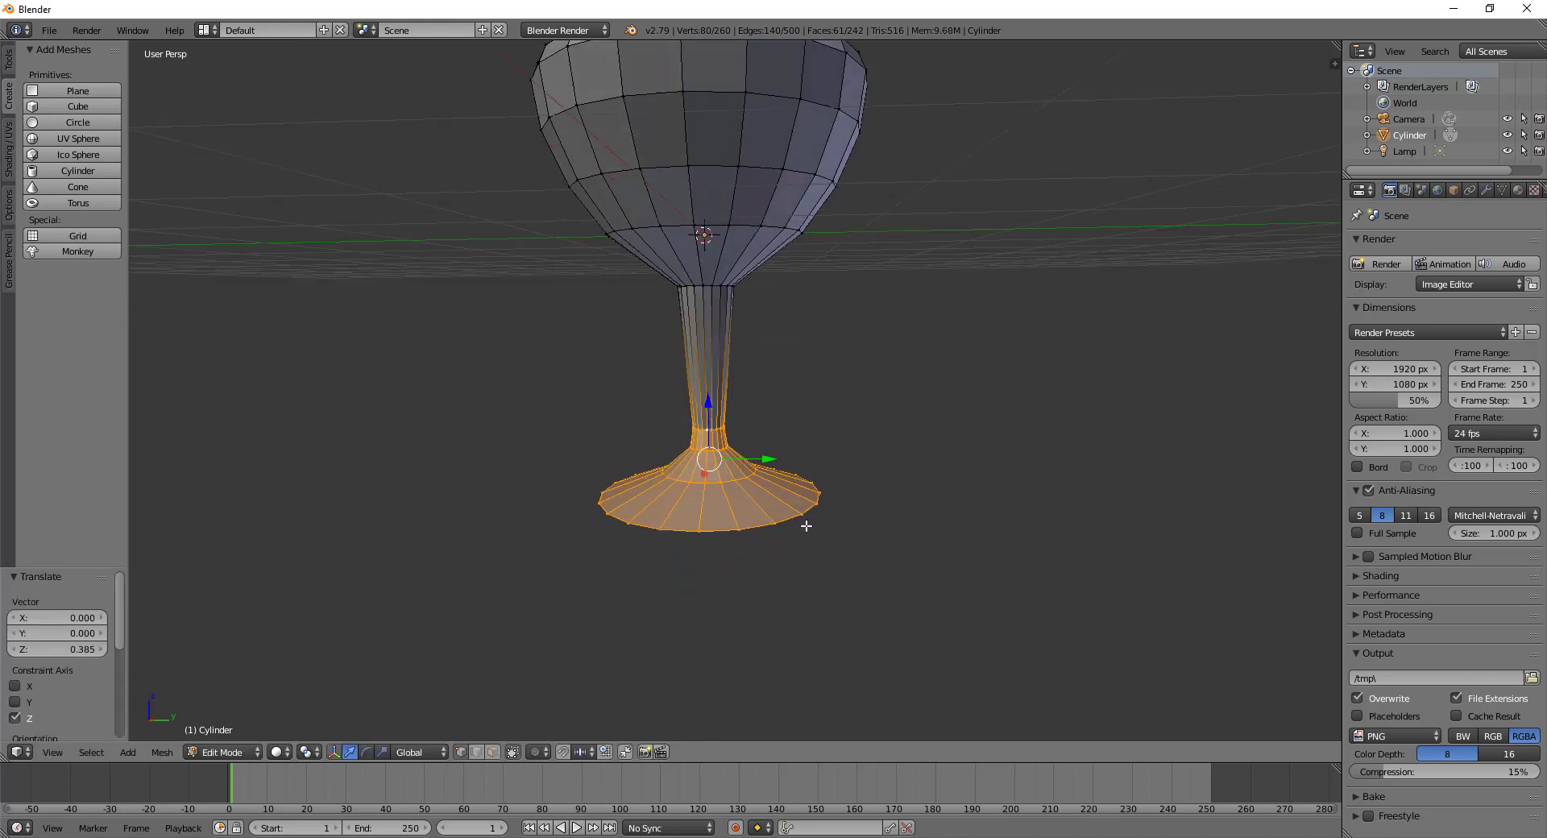
pyautogui.moveTo(807, 514); pyautogui.dragTo(688, 574, button='middle')
pyautogui.scroll(3, 688, 575)
pyautogui.rightClick(649, 460)
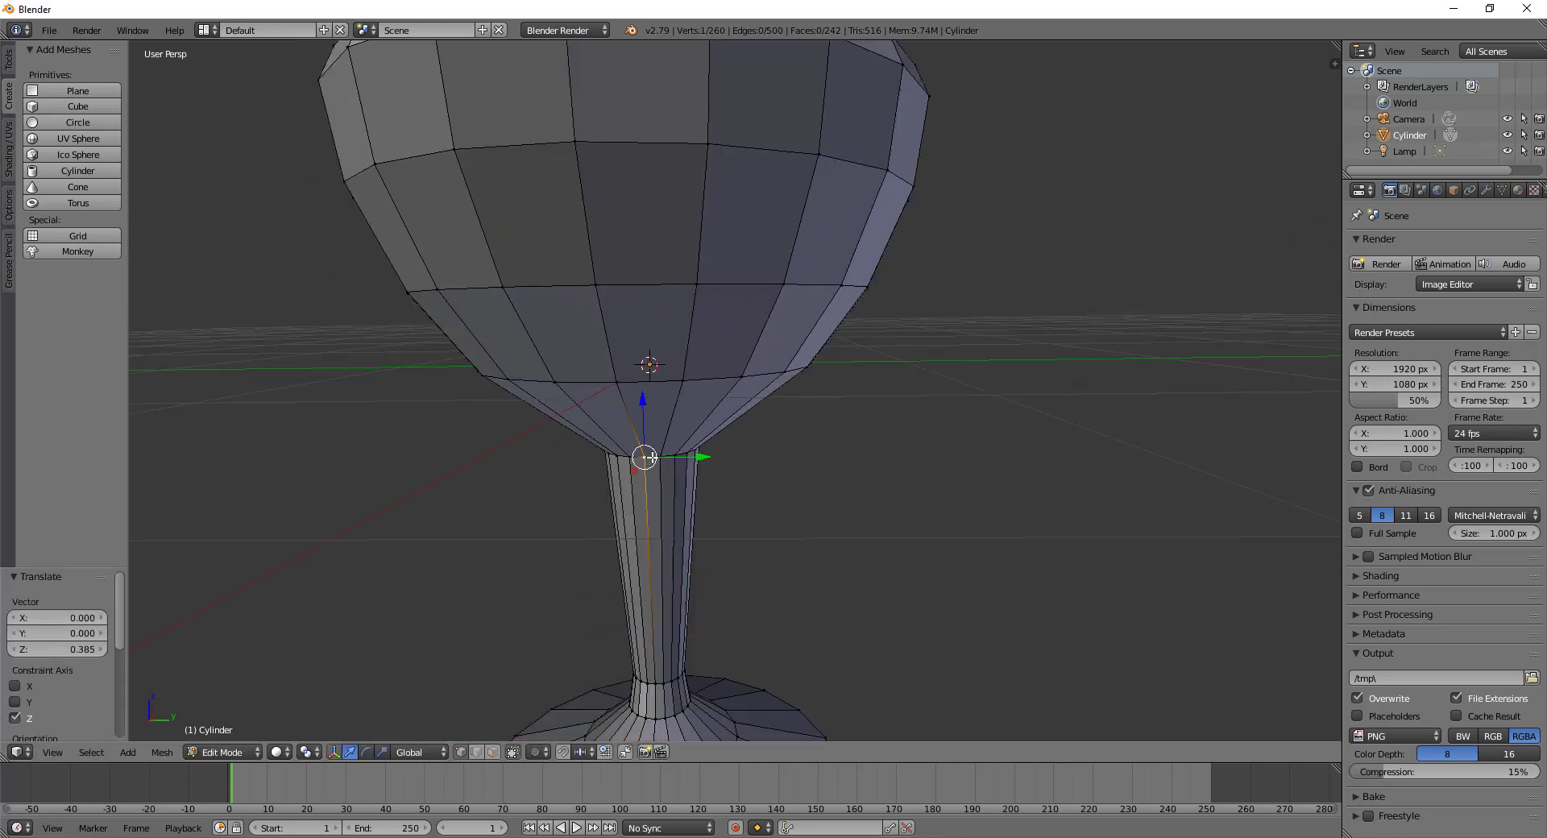
pyautogui.keyDown('alt'); pyautogui.rightClick(651, 456); pyautogui.keyUp('alt')
pyautogui.moveTo(651, 382); pyautogui.dragTo(653, 387)
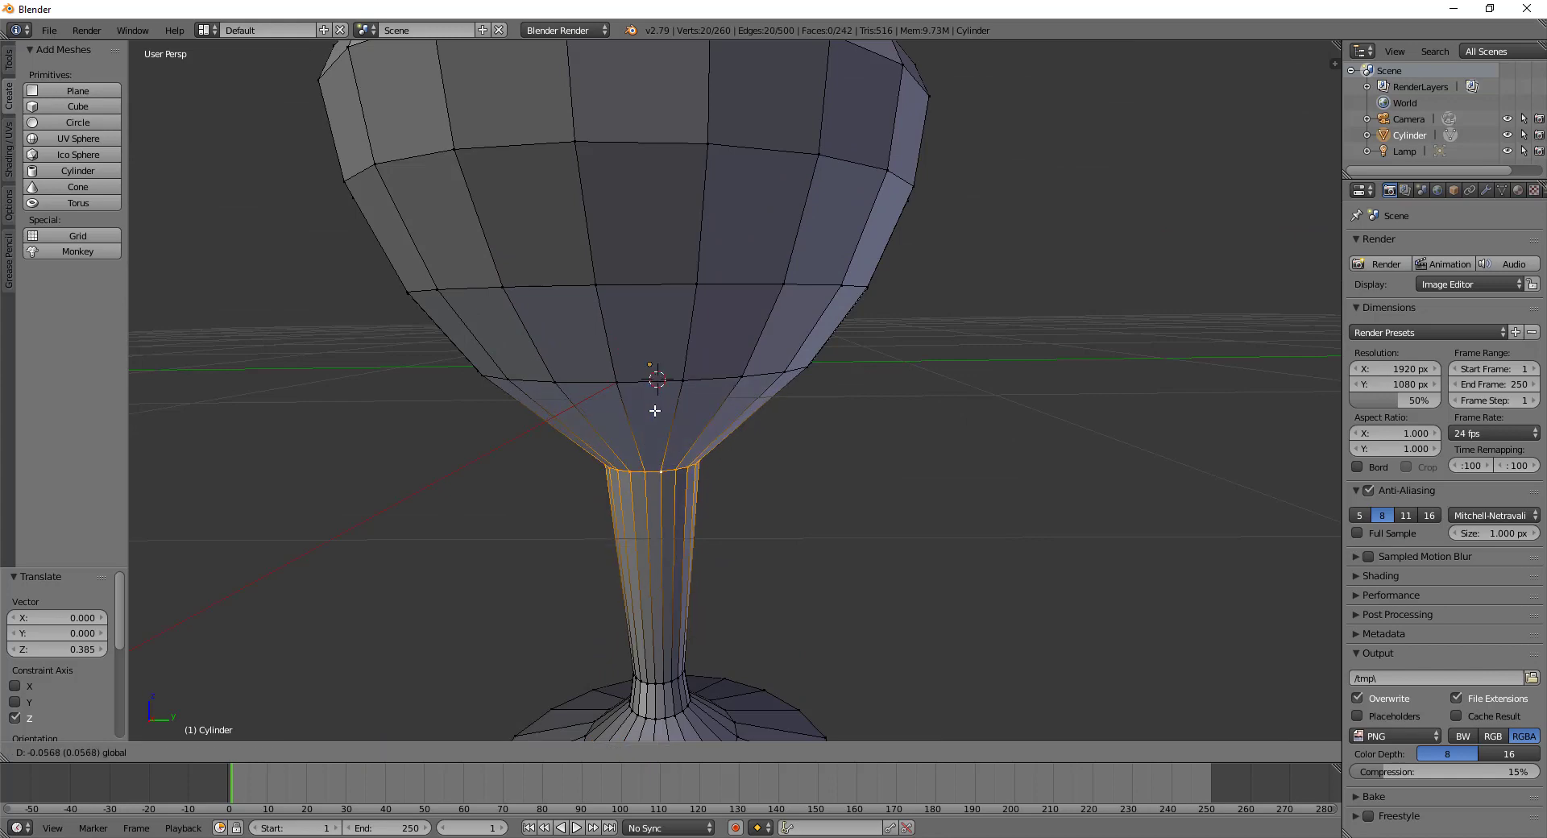
pyautogui.scroll(-1, 675, 462)
pyautogui.scroll(-2, 675, 462)
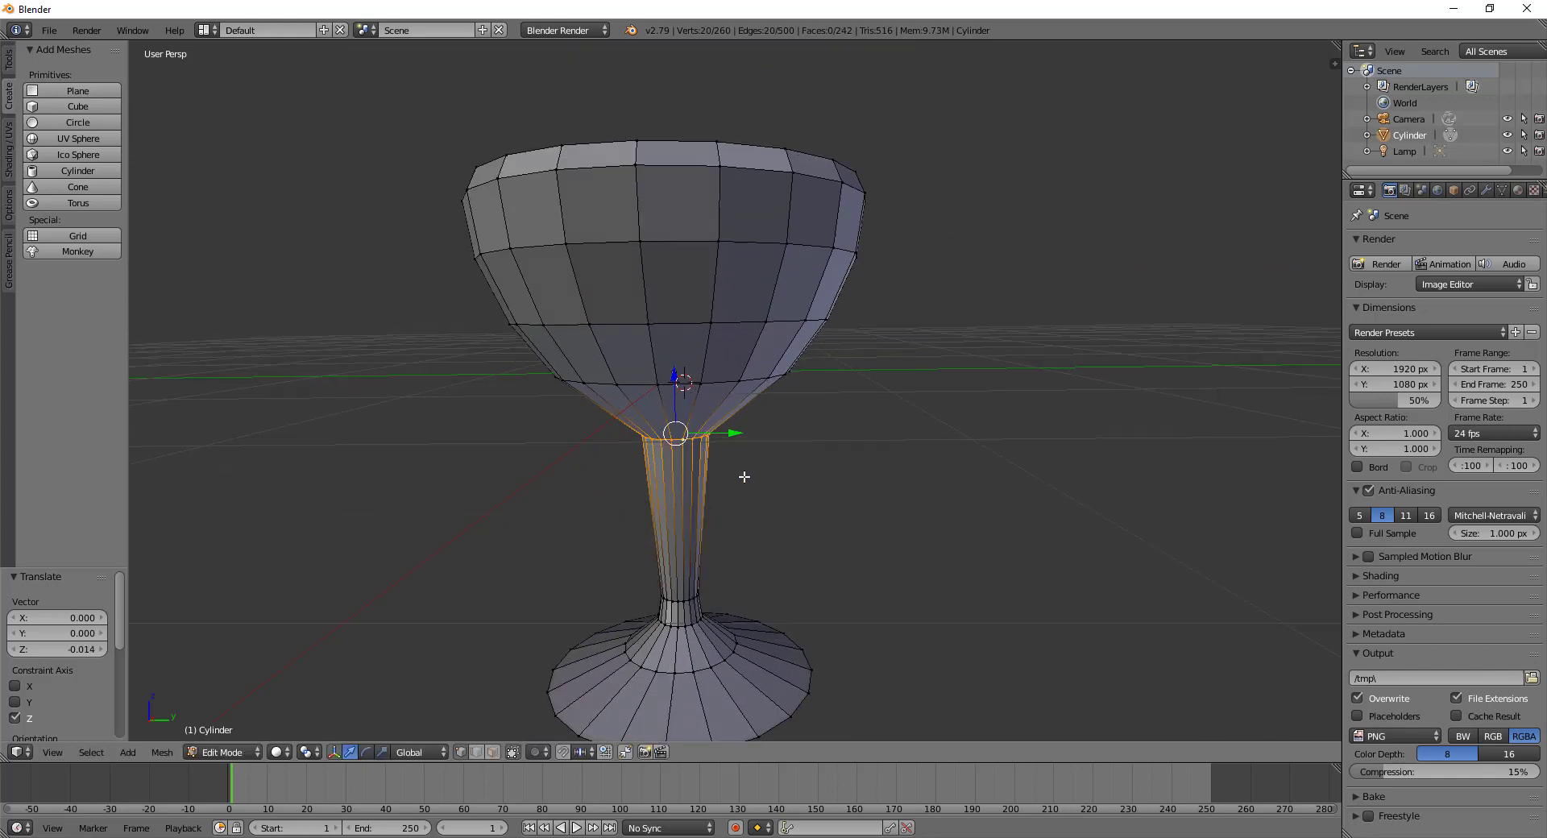
# Select all the bowl rings from the lower bowl up to the rim and inside
pyautogui.moveTo(675, 462); pyautogui.dragTo(711, 377, button='middle')
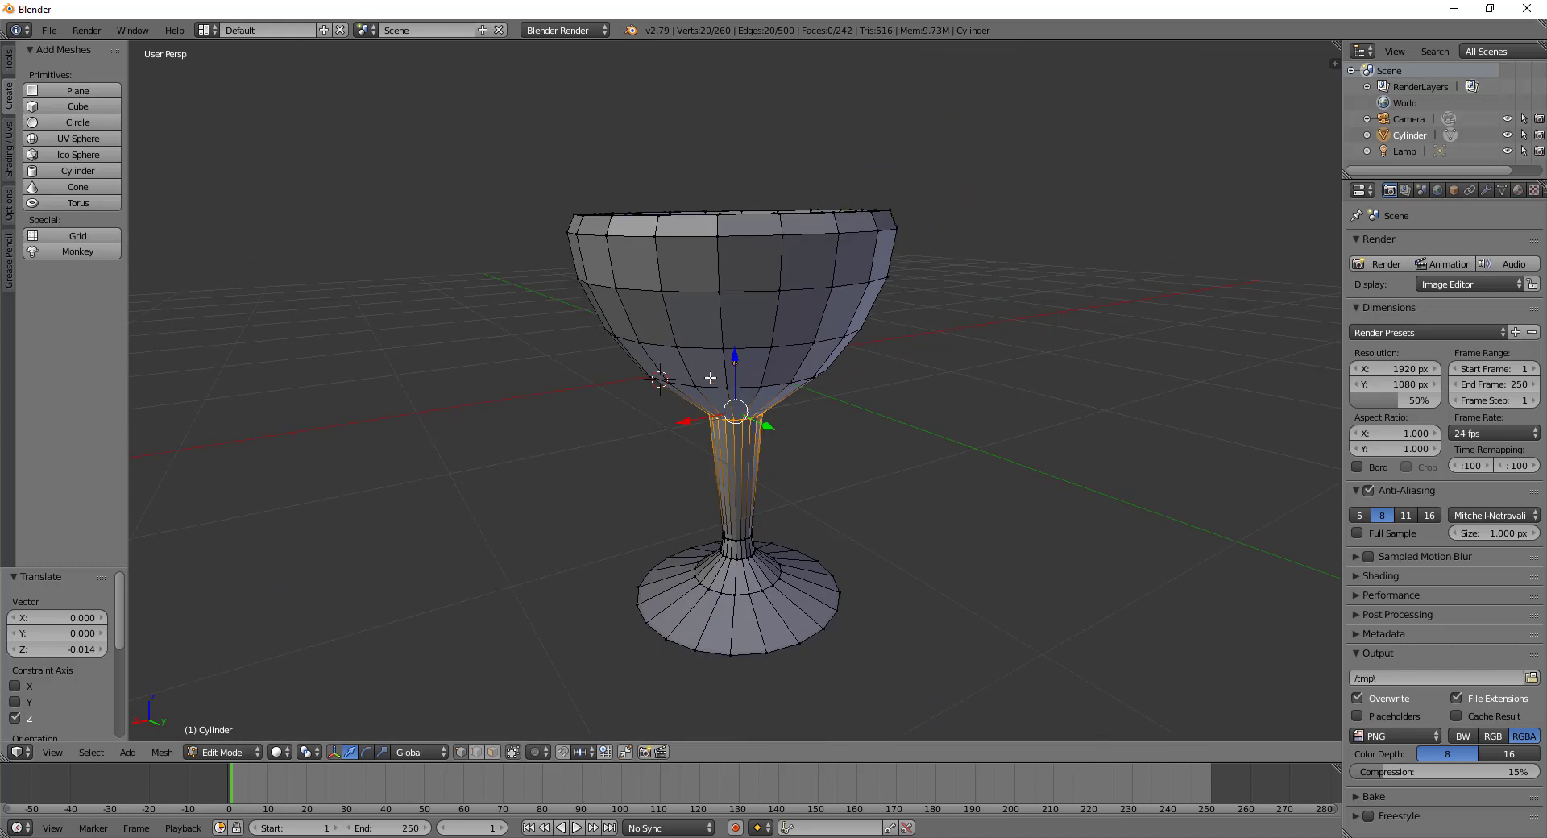
pyautogui.rightClick(711, 385)
pyautogui.keyDown('alt'); pyautogui.rightClick(710, 385); pyautogui.keyUp('alt')
pyautogui.keyDown('alt'); pyautogui.keyDown('shift'); pyautogui.rightClick(709, 346); pyautogui.keyUp('shift'); pyautogui.keyUp('alt')
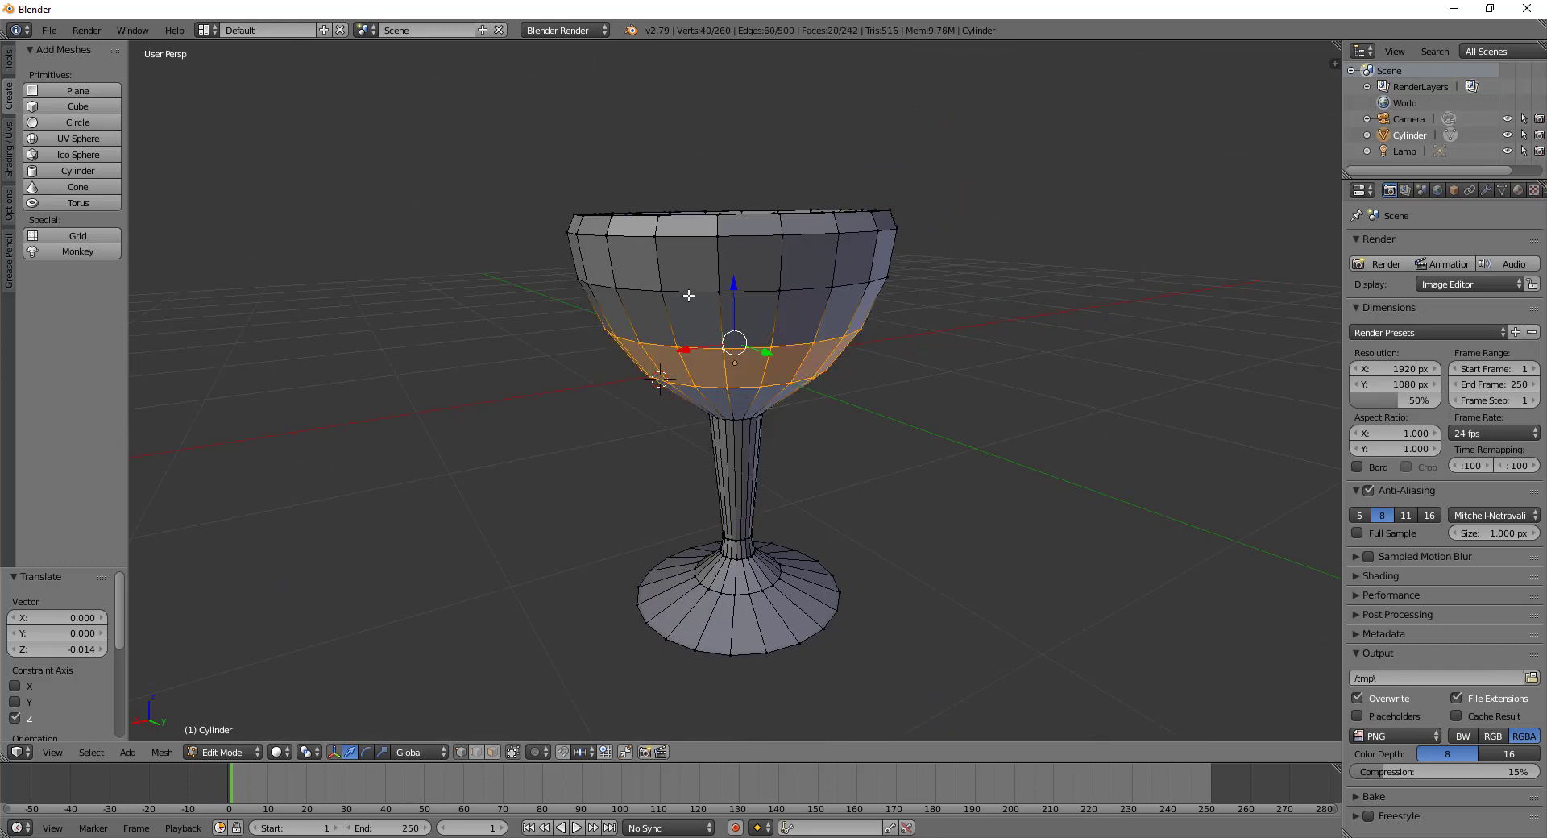
pyautogui.keyDown('alt'); pyautogui.keyDown('shift'); pyautogui.rightClick(689, 294); pyautogui.keyUp('shift'); pyautogui.keyUp('alt')
pyautogui.keyDown('alt'); pyautogui.keyDown('shift'); pyautogui.rightClick(685, 252); pyautogui.keyUp('shift'); pyautogui.keyUp('alt')
pyautogui.moveTo(686, 252)
pyautogui.mouseDown(button='middle')
pyautogui.moveTo(717, 314)
pyautogui.moveTo(707, 281)
pyautogui.mouseUp(button='middle')
pyautogui.keyDown('alt'); pyautogui.keyDown('shift'); pyautogui.rightClick(705, 282); pyautogui.keyUp('shift'); pyautogui.keyUp('alt')
pyautogui.keyDown('alt'); pyautogui.keyDown('shift'); pyautogui.rightClick(694, 266); pyautogui.keyUp('shift'); pyautogui.keyUp('alt')
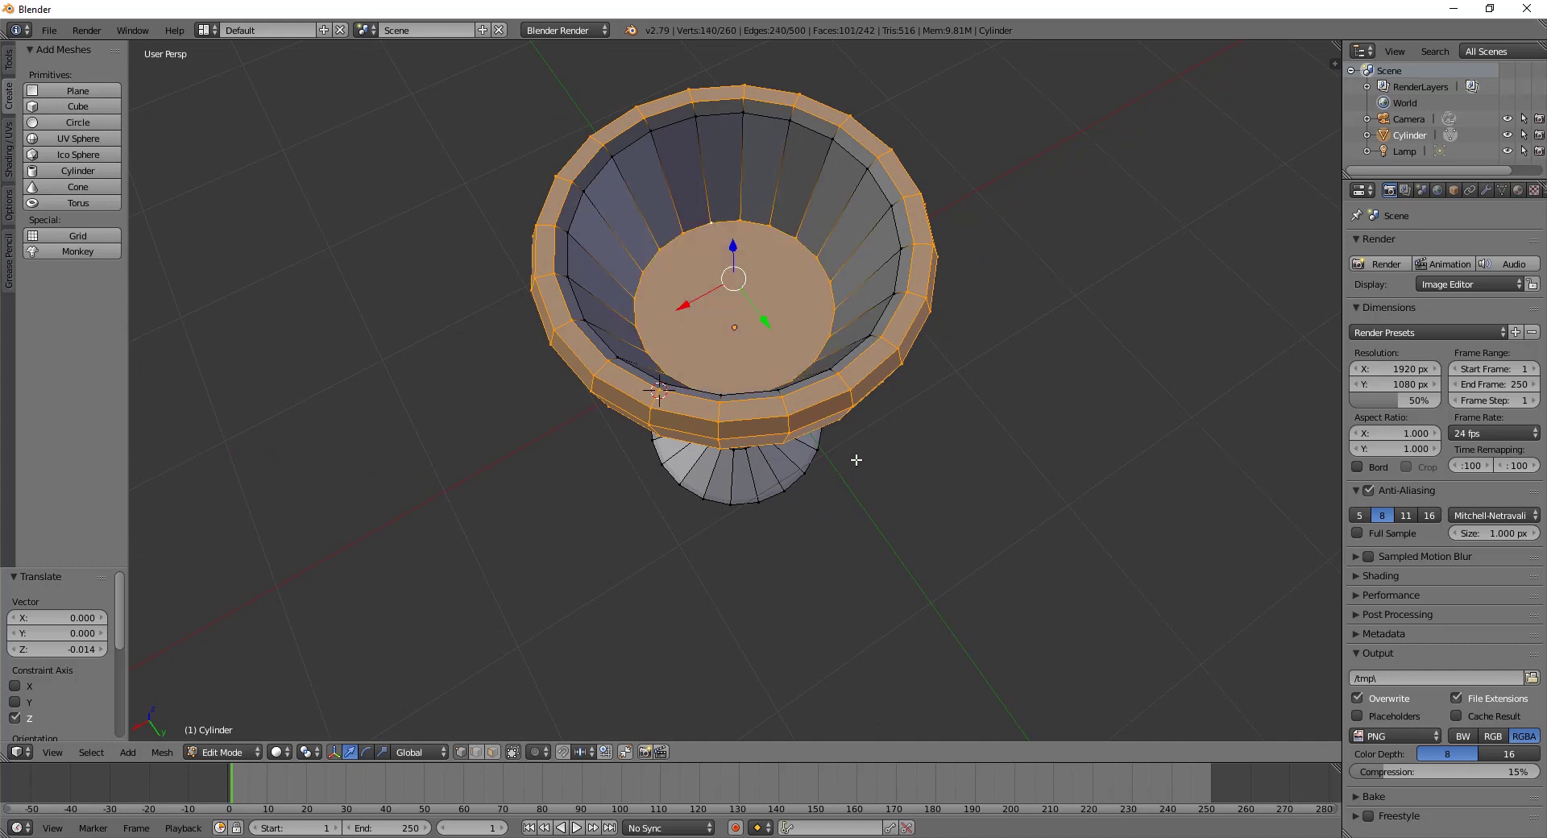
pyautogui.moveTo(853, 456)
pyautogui.mouseDown(button='middle')
pyautogui.moveTo(891, 480)
pyautogui.moveTo(735, 175)
pyautogui.moveTo(873, 303)
pyautogui.moveTo(839, 310)
pyautogui.mouseUp(button='middle')
pyautogui.keyDown('alt'); pyautogui.keyDown('shift'); pyautogui.rightClick(719, 142); pyautogui.keyUp('shift'); pyautogui.keyUp('alt')
# Scale the bowl to 0.768 in Z, lower it 0.232, scale to 1.124, and return to Object Mode
pyautogui.press('s')
pyautogui.press('z')
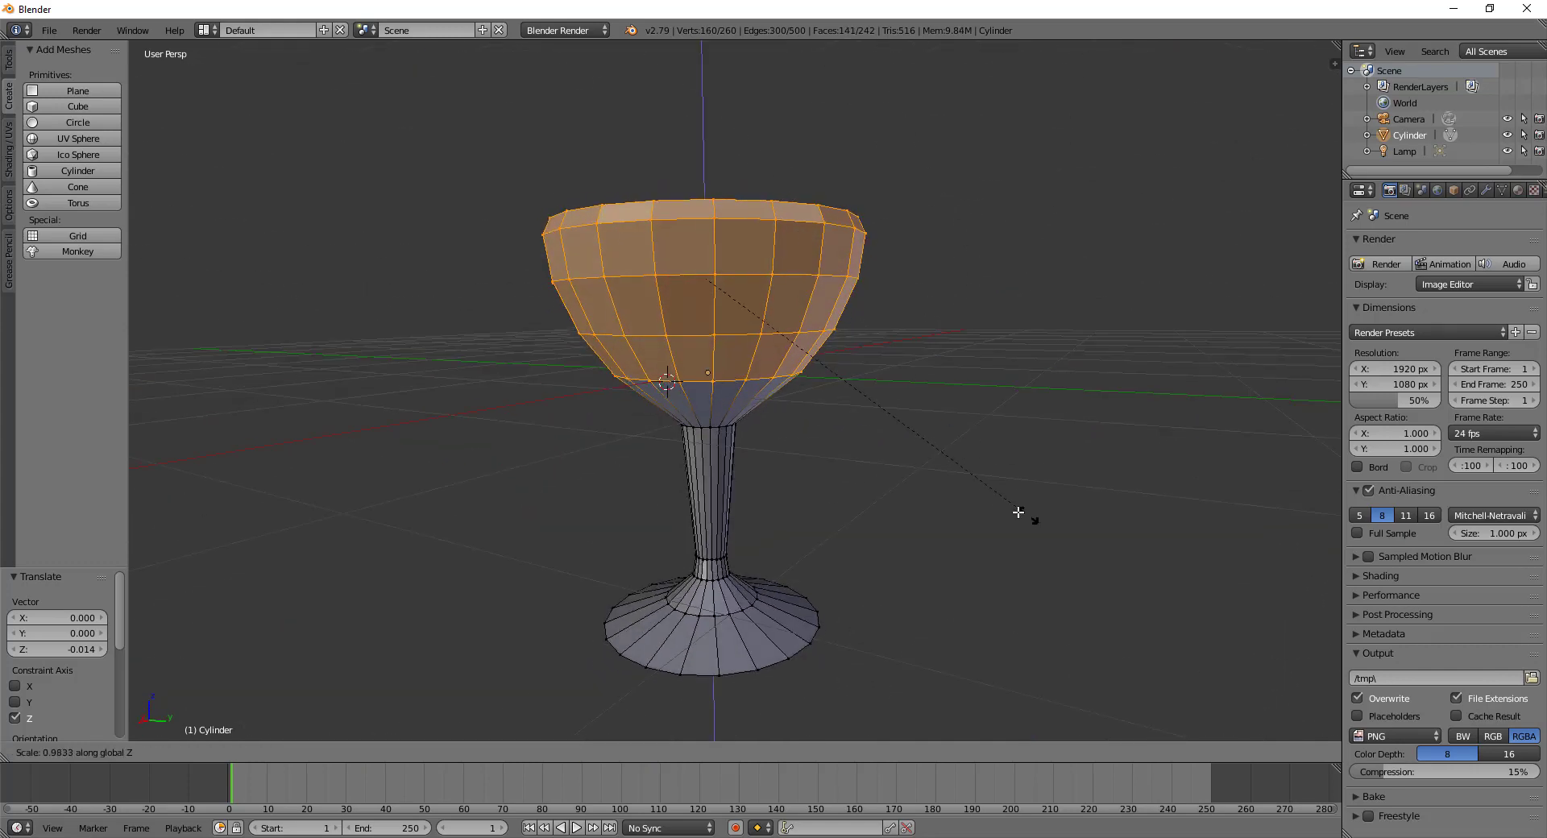
pyautogui.click(971, 443)
pyautogui.press('g')
pyautogui.press('z')
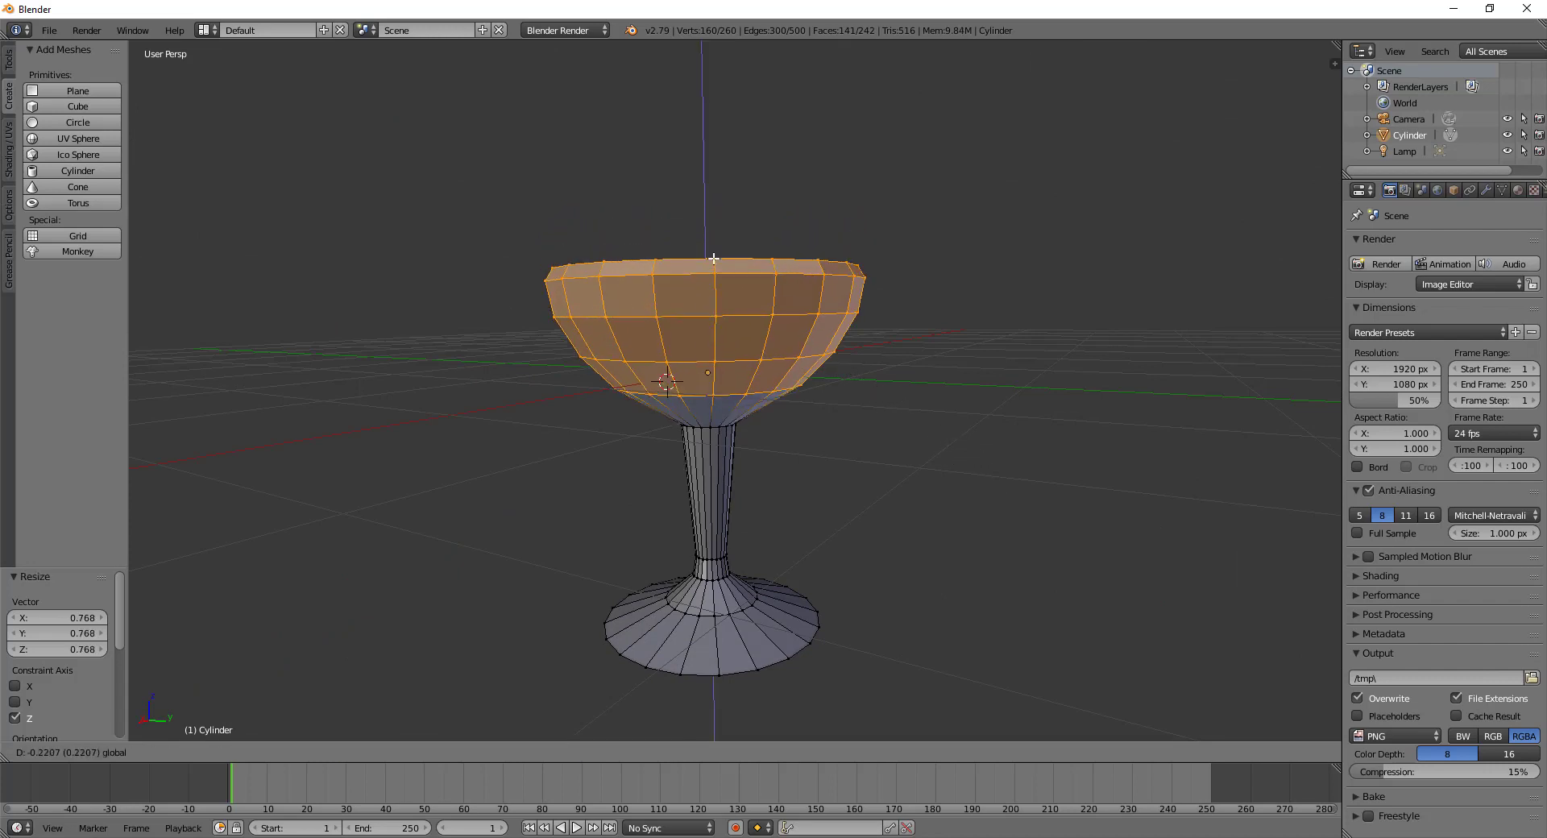
pyautogui.click(716, 252)
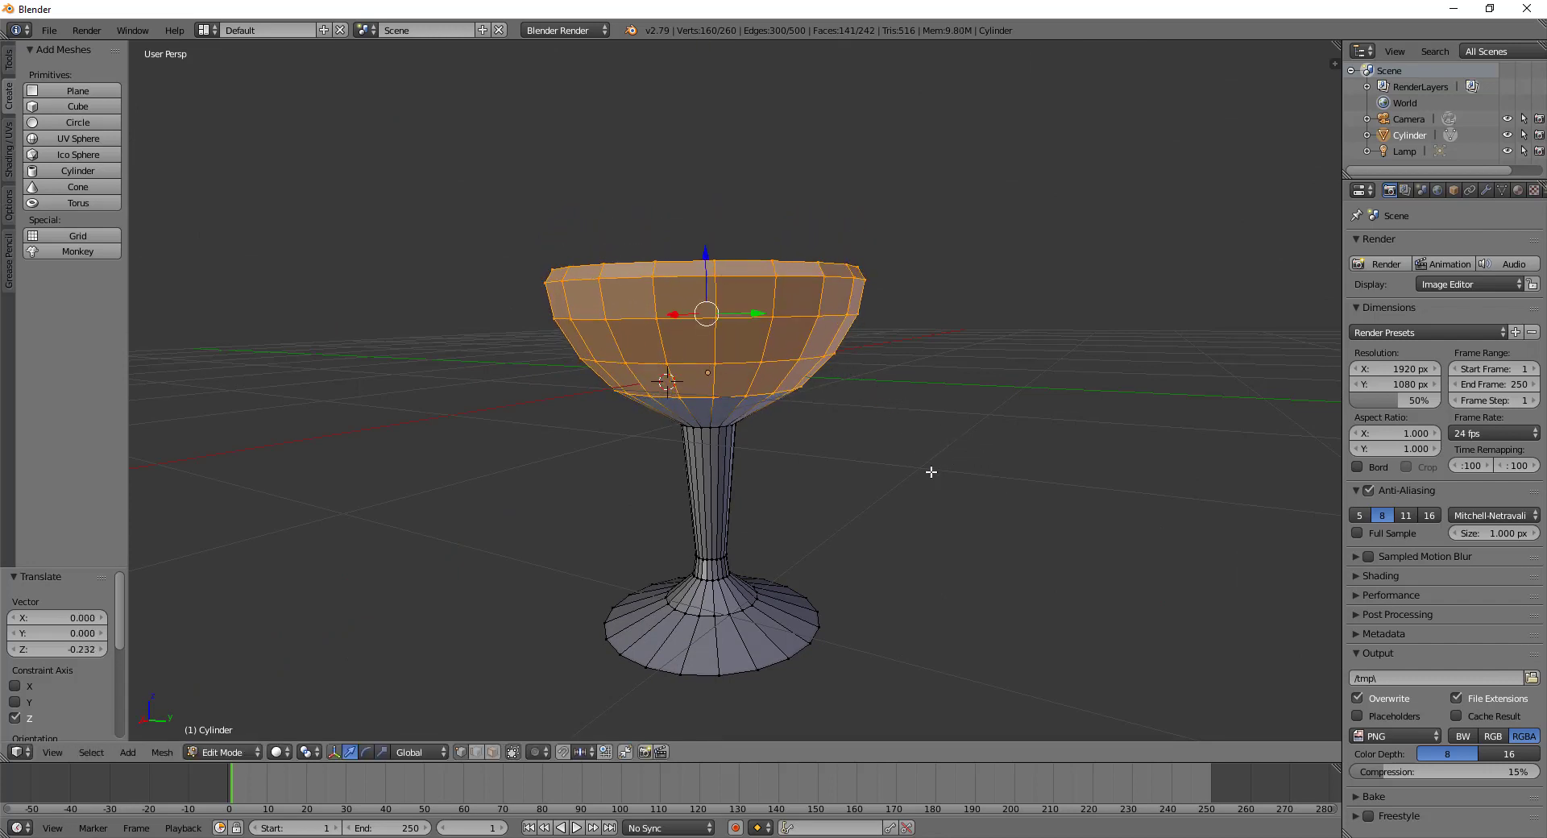
pyautogui.press('s')
pyautogui.press('z')
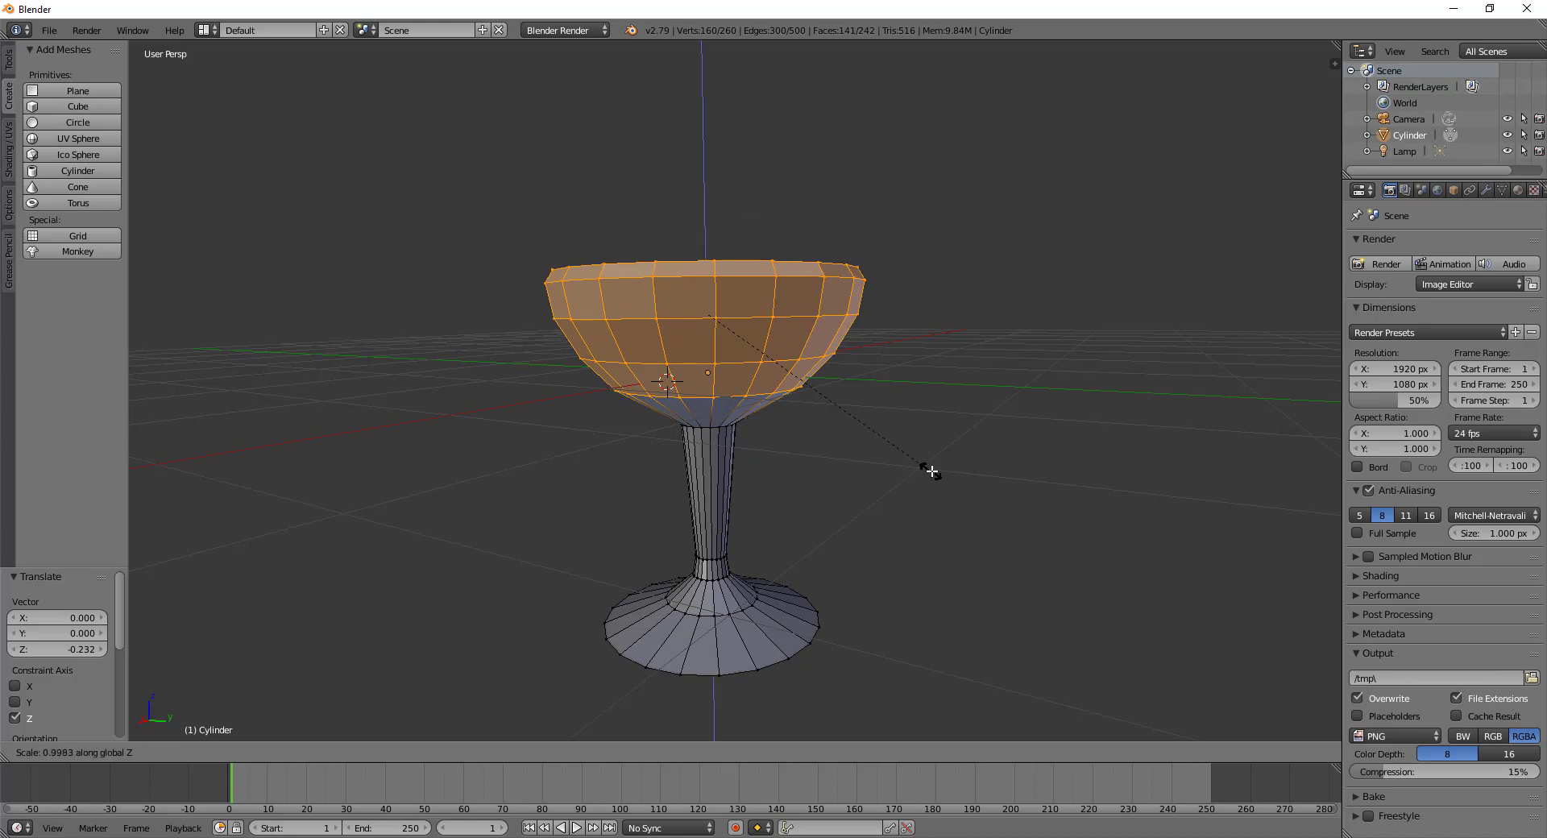
pyautogui.click(960, 483)
pyautogui.moveTo(960, 484)
pyautogui.mouseDown(button='middle')
pyautogui.moveTo(763, 493)
pyautogui.moveTo(766, 435)
pyautogui.moveTo(838, 525)
pyautogui.mouseUp(button='middle')
pyautogui.press('Tab')
pyautogui.moveTo(733, 573)
pyautogui.mouseDown(button='middle')
pyautogui.moveTo(660, 387)
pyautogui.moveTo(766, 523)
pyautogui.moveTo(746, 614)
pyautogui.mouseUp(button='middle')
# Select the foot's bottom rim ring and close it with a face
pyautogui.scroll(4, 747, 614)
pyautogui.scroll(-3, 772, 620)
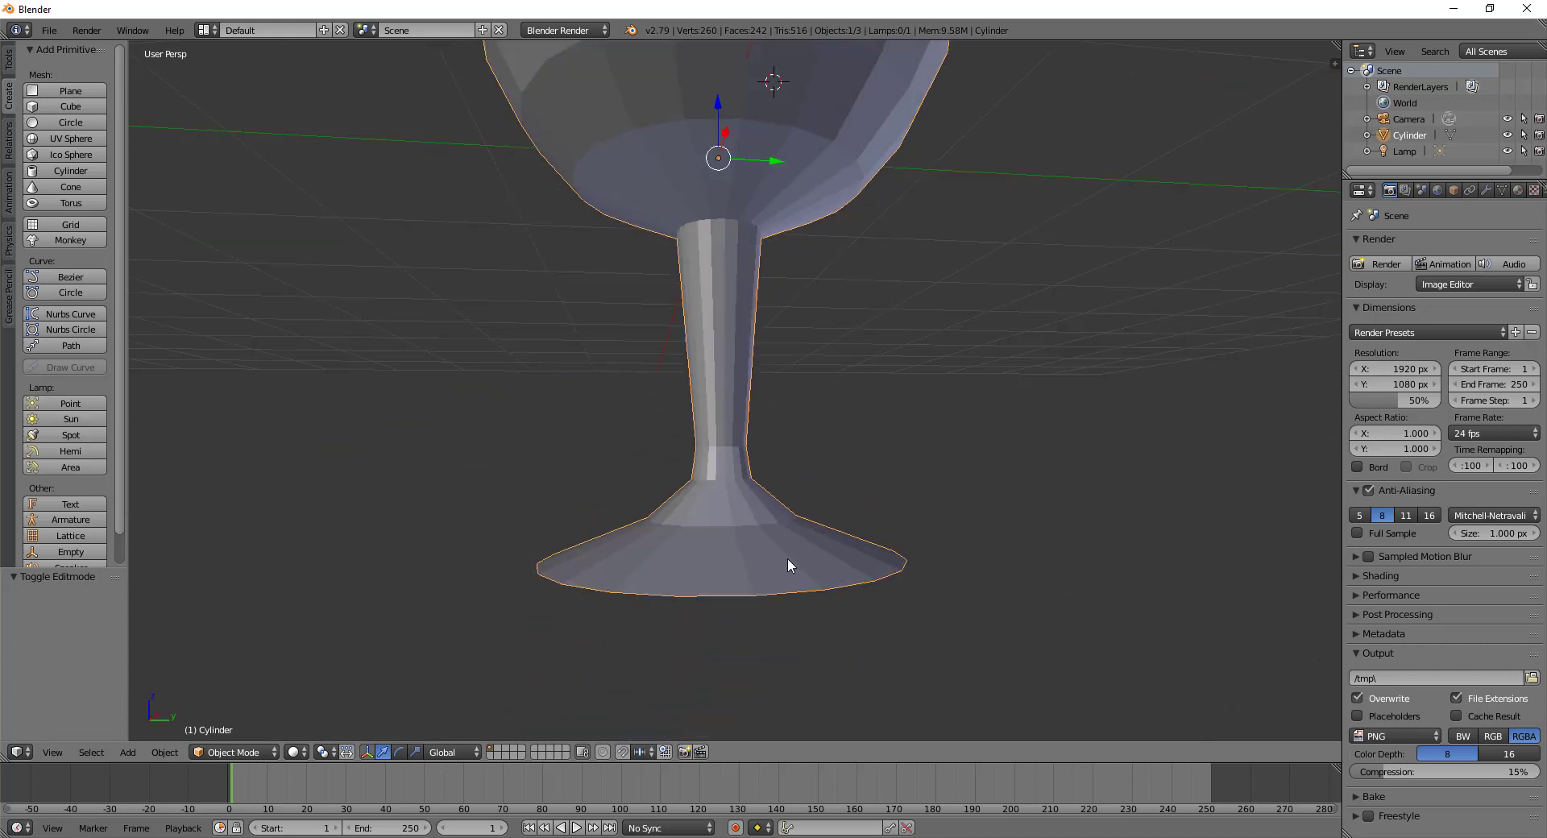
pyautogui.moveTo(788, 564); pyautogui.dragTo(773, 588, button='middle')
pyautogui.press('Tab')
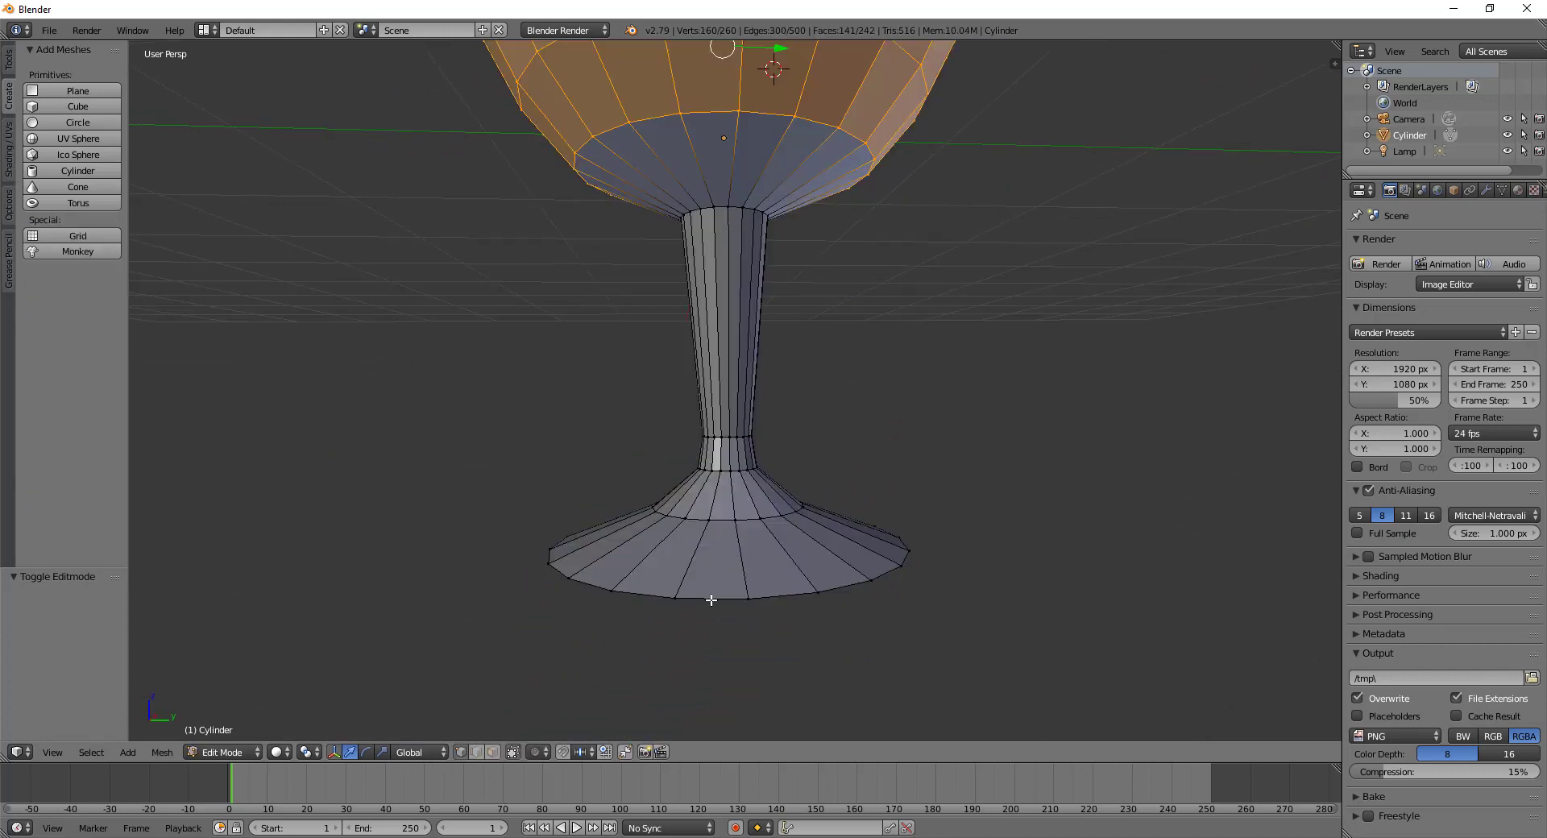
pyautogui.rightClick(711, 601)
pyautogui.keyDown('alt'); pyautogui.rightClick(677, 597); pyautogui.keyUp('alt')
pyautogui.moveTo(859, 639); pyautogui.dragTo(873, 594, button='middle')
pyautogui.press('f')
# Extrude the bottom face twice and shrink it to 0.897
pyautogui.press('e')
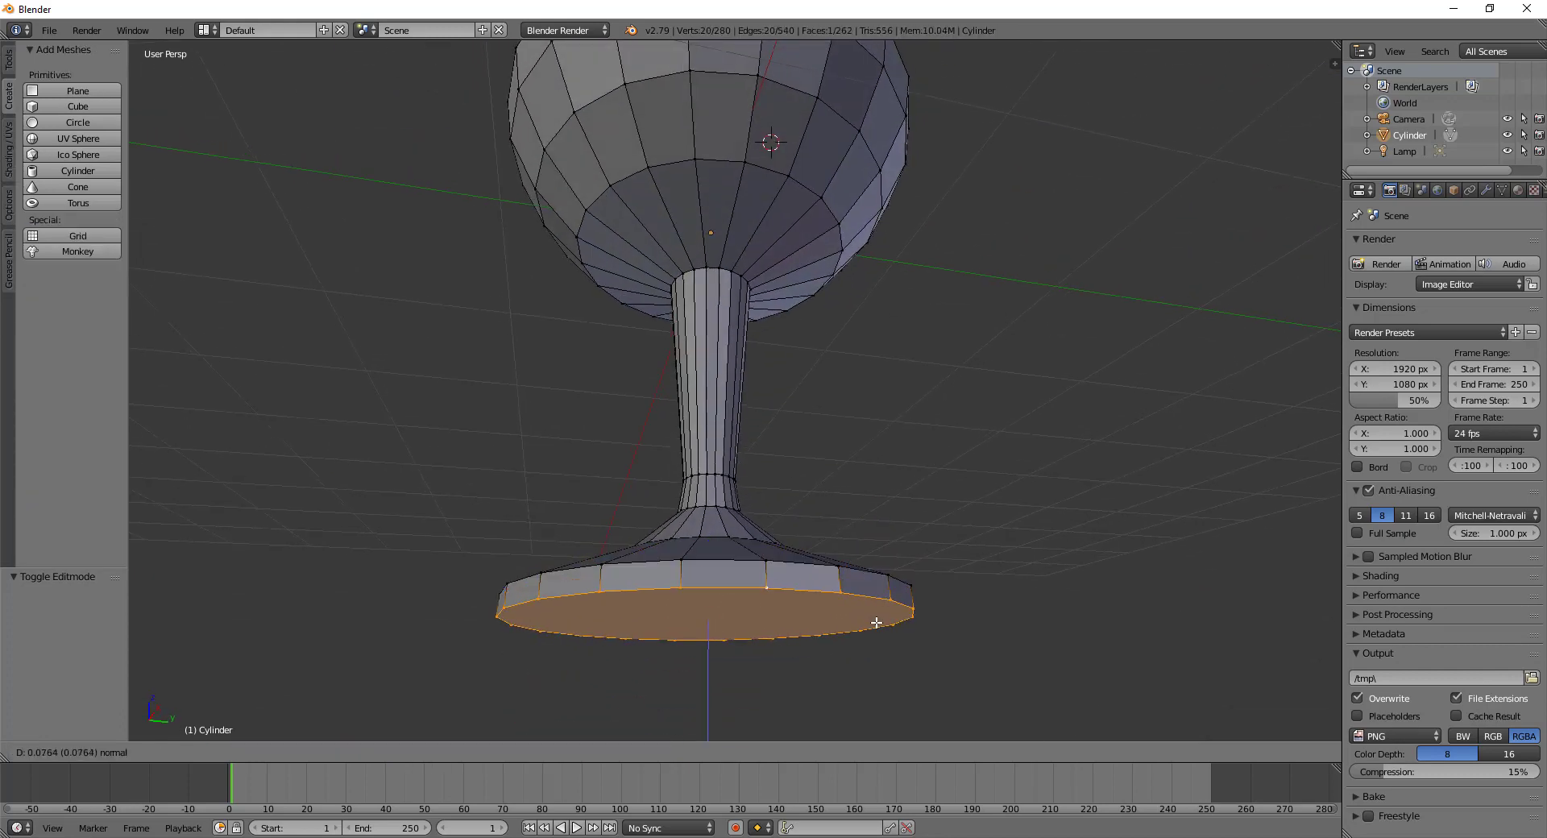
pyautogui.click(880, 614)
pyautogui.press('e')
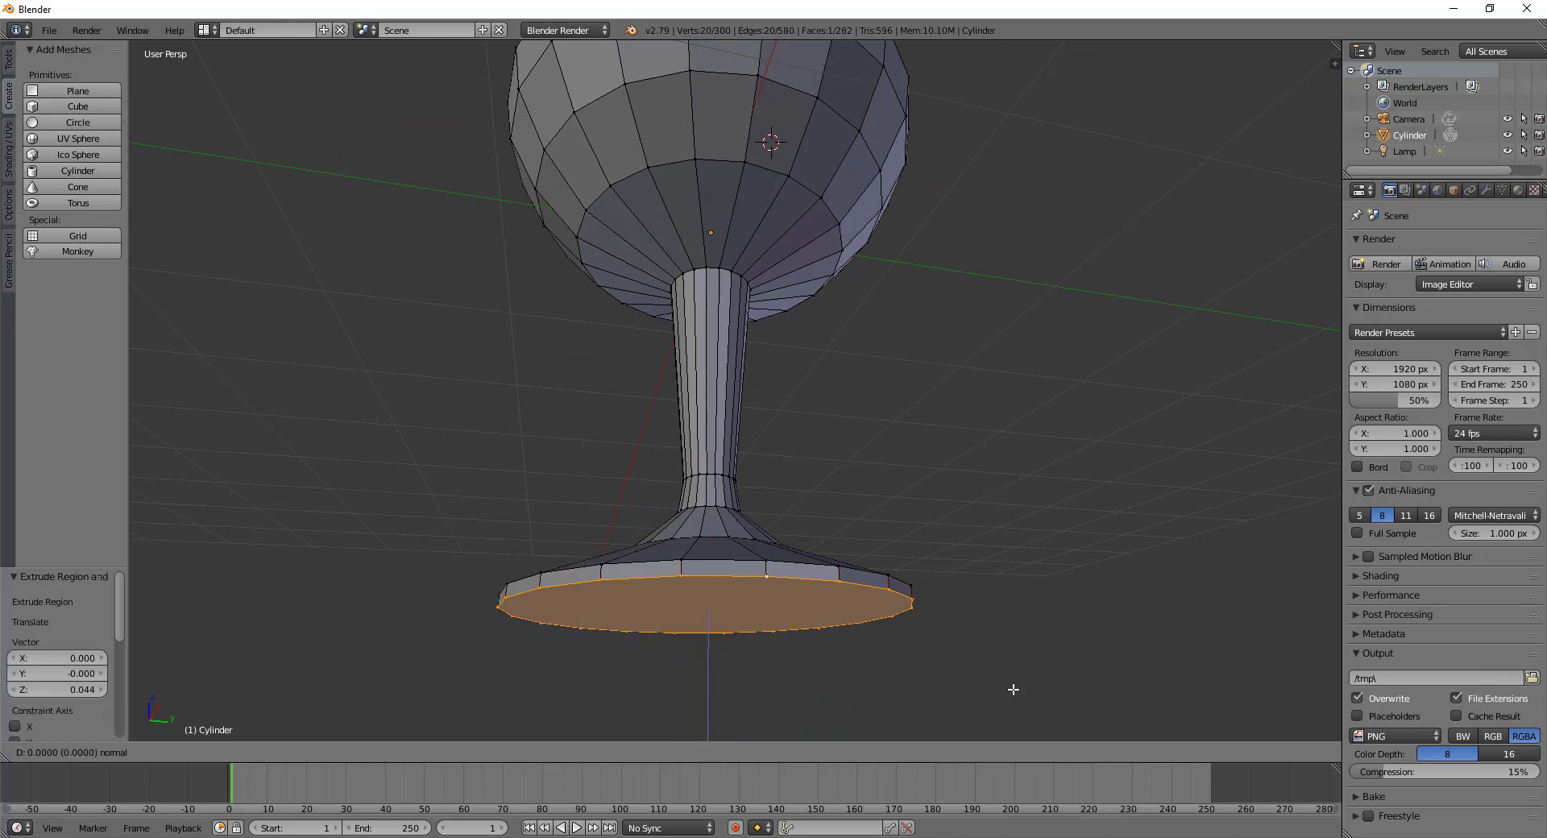
pyautogui.click(1017, 690)
pyautogui.press('s')
pyautogui.click(989, 671)
# Extrude the bottom face again, shrink it to 0.785 and push it up into the foot
pyautogui.press('e')
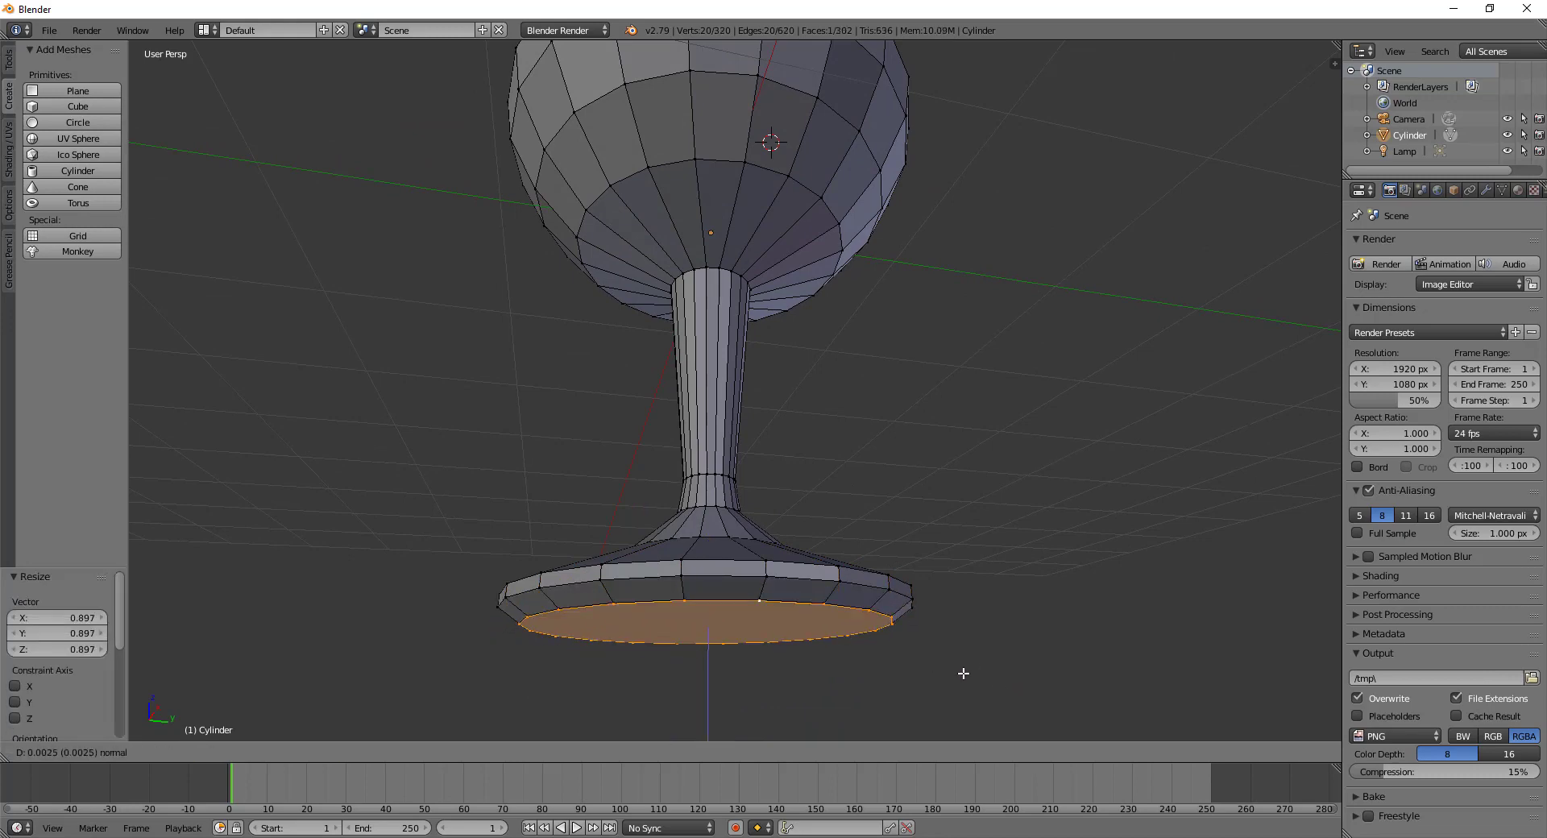
pyautogui.click(977, 685)
pyautogui.press('s')
pyautogui.click(922, 662)
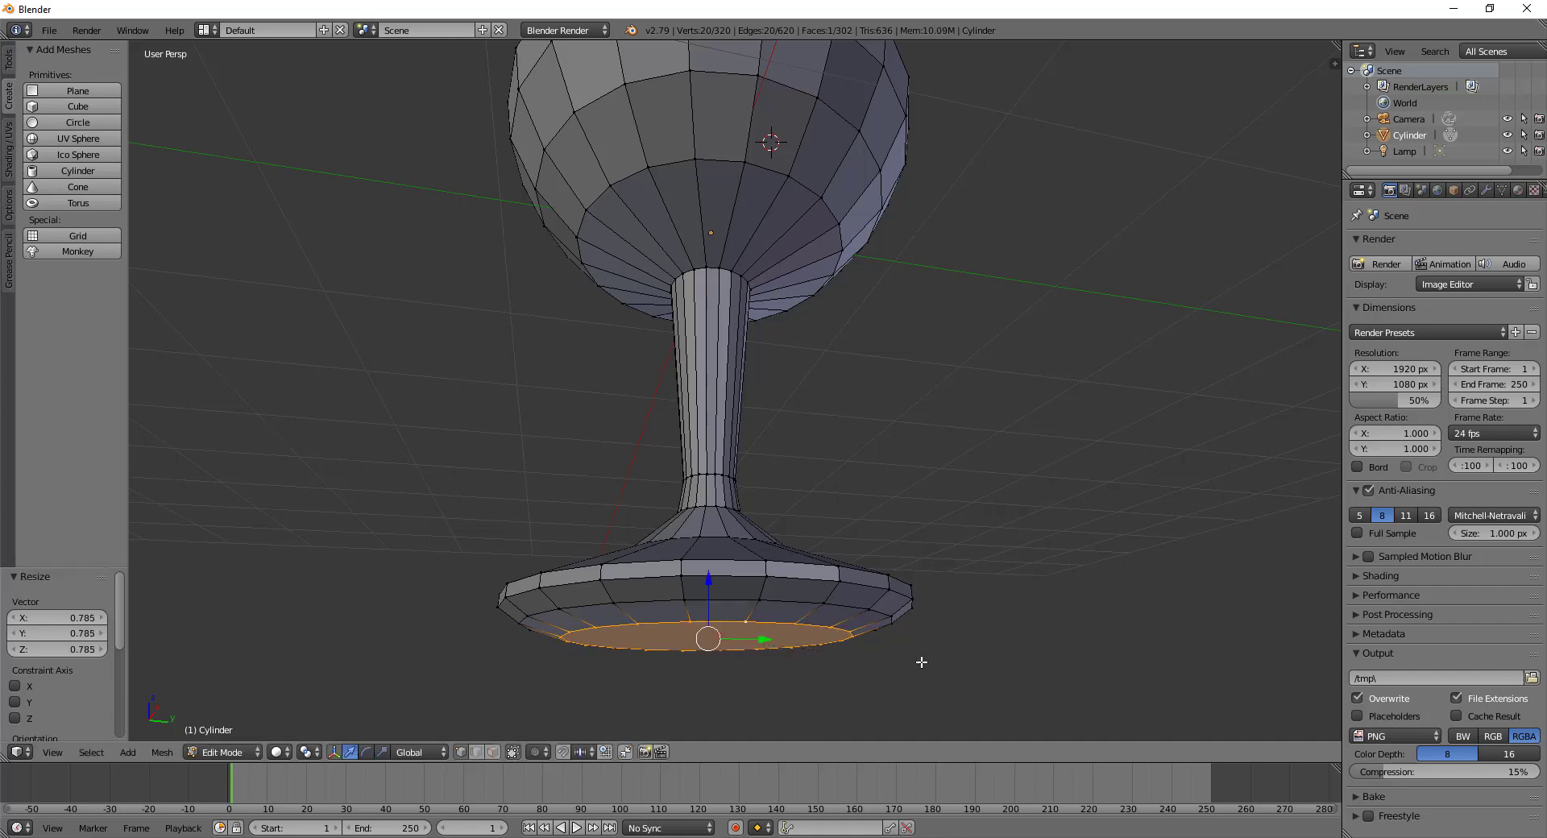
pyautogui.moveTo(711, 581); pyautogui.dragTo(713, 564)
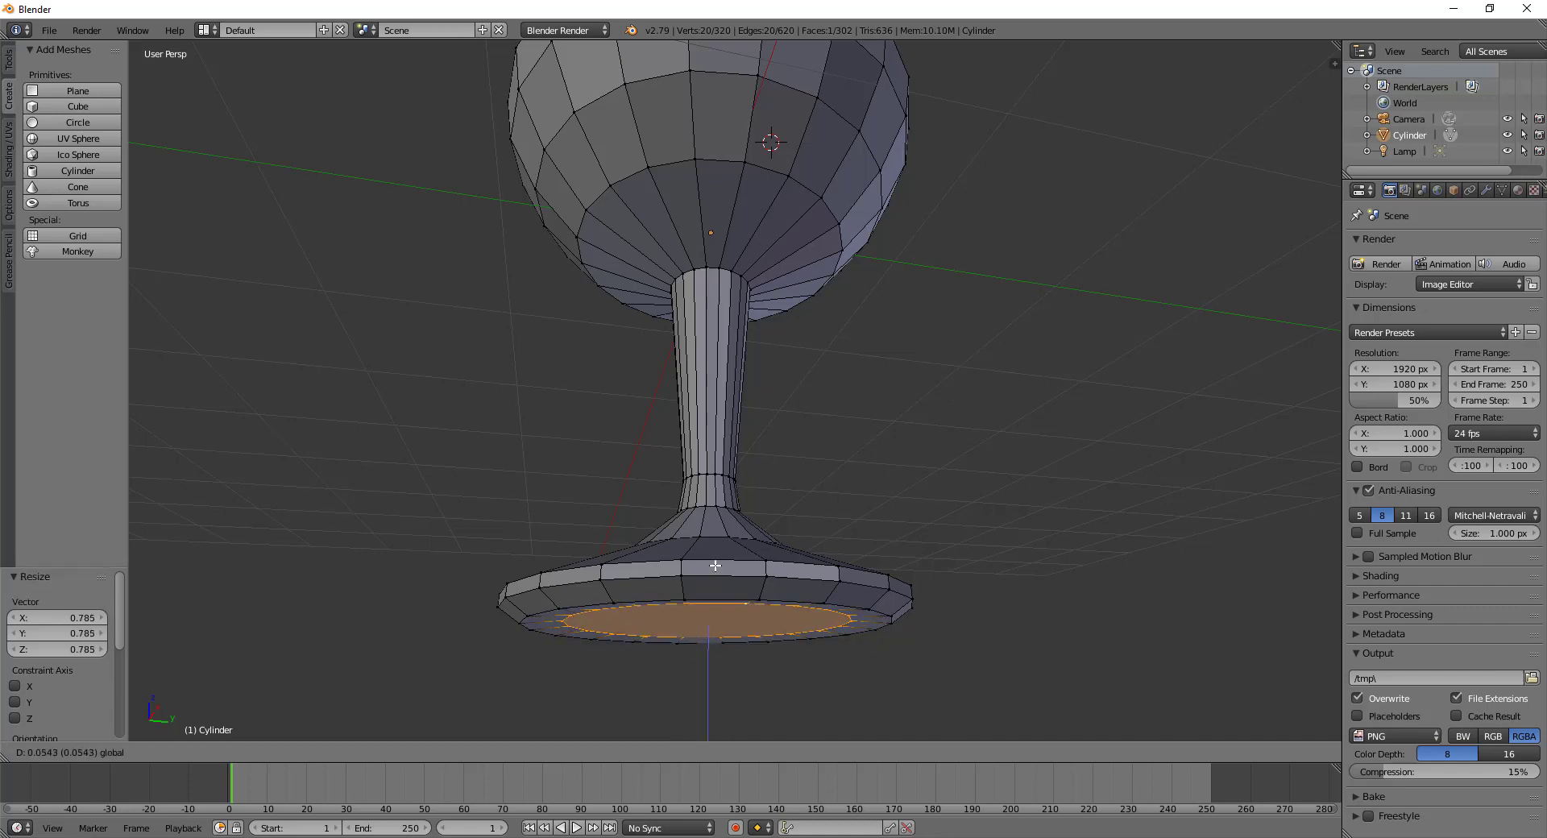
pyautogui.press('Tab')
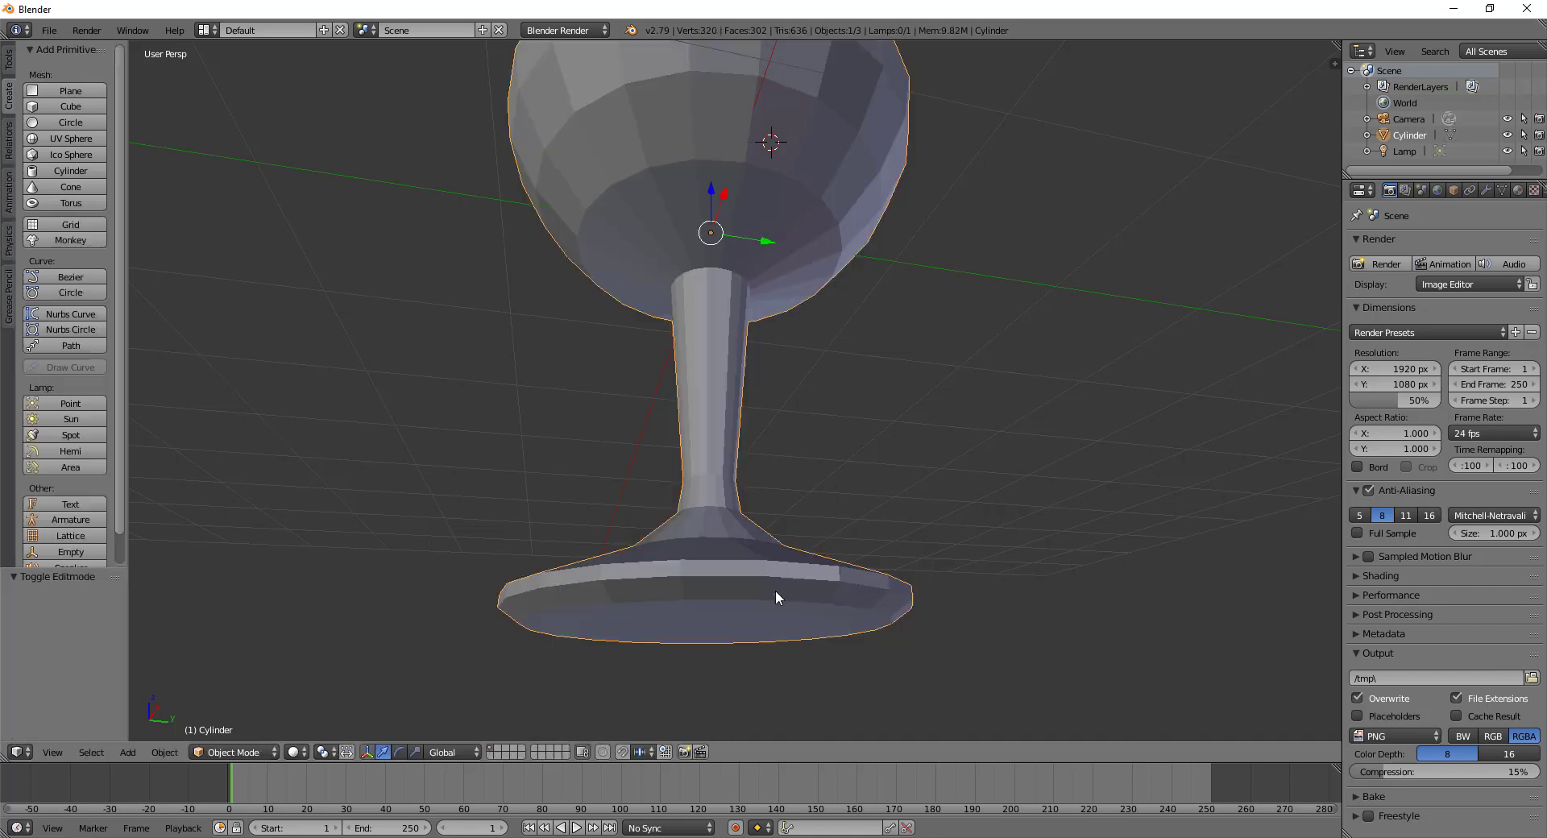
pyautogui.moveTo(775, 590)
pyautogui.mouseDown(button='middle')
pyautogui.moveTo(810, 615)
pyautogui.moveTo(804, 595)
pyautogui.mouseUp(button='middle')
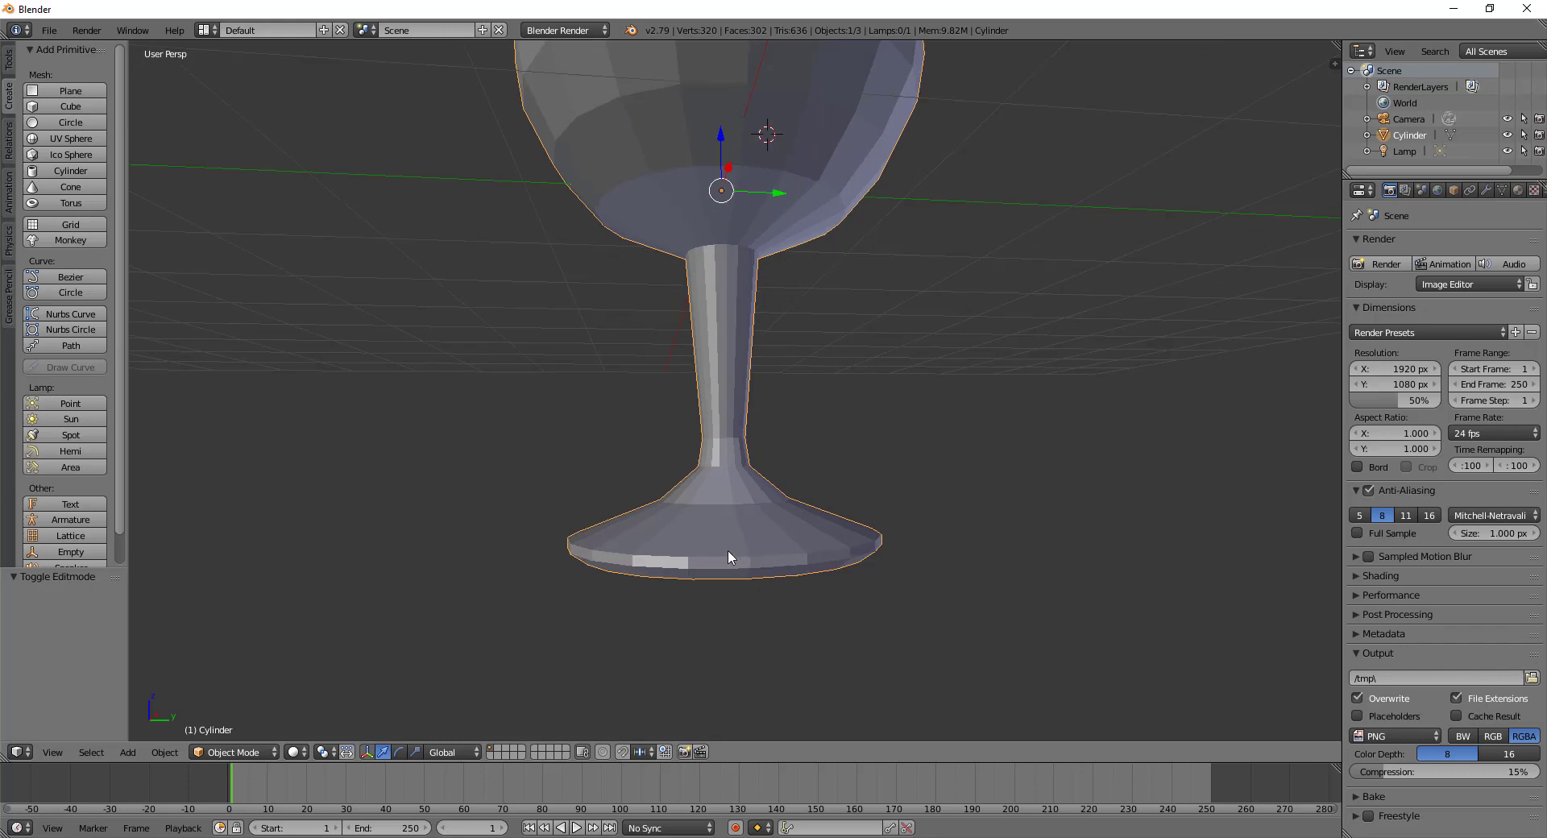
# Add a Ctrl+R loop cut around the goblet's base
pyautogui.press('Tab')
pyautogui.hotkey('ctrl', 'r')
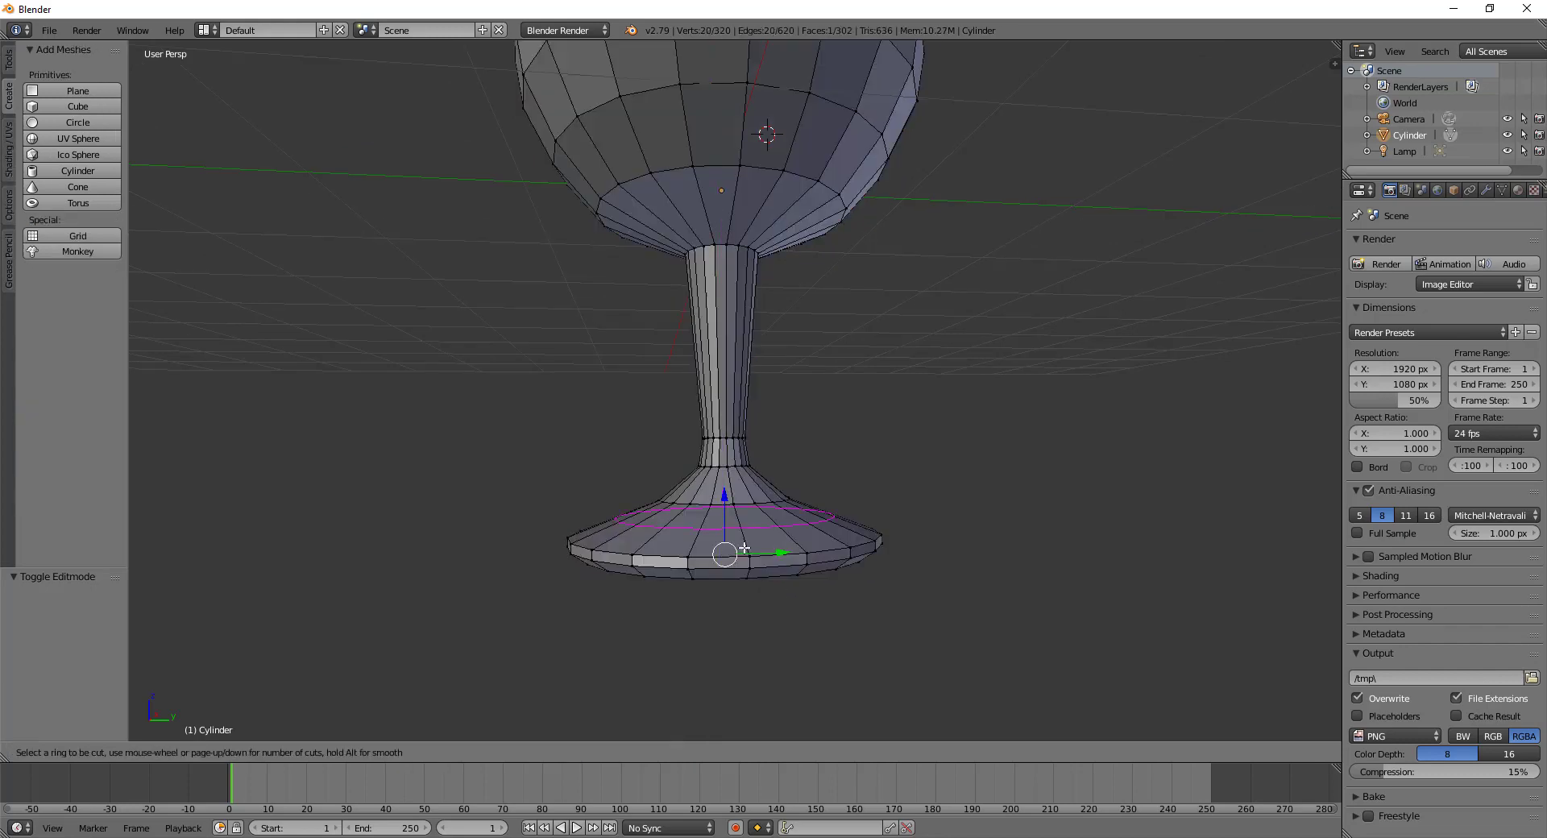
pyautogui.click(741, 554)
pyautogui.click(759, 563)
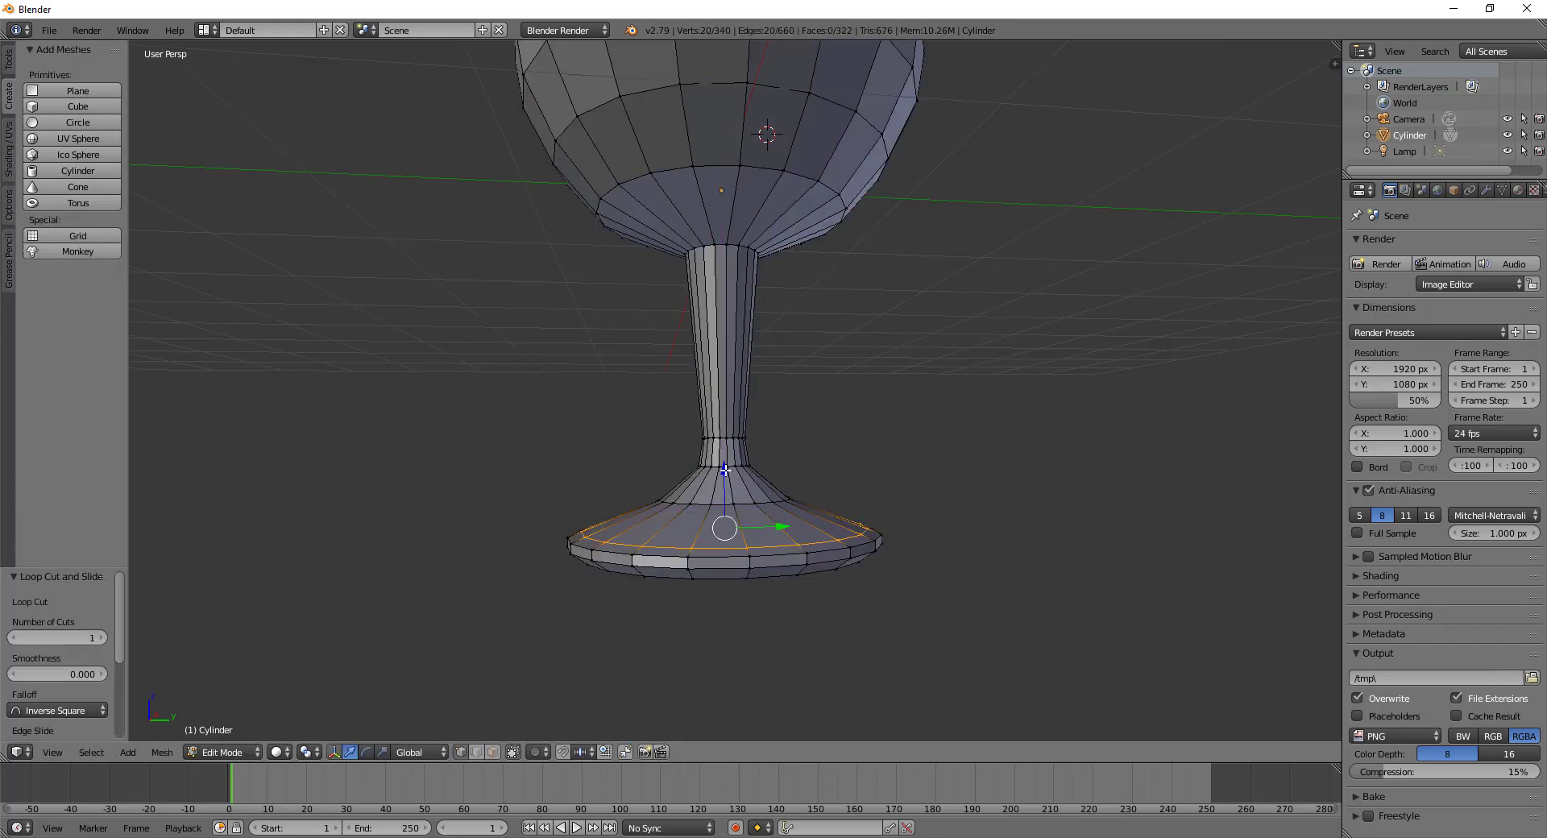
# Return to Object Mode and orbit to a low side view of the whole goblet
pyautogui.press('Tab')
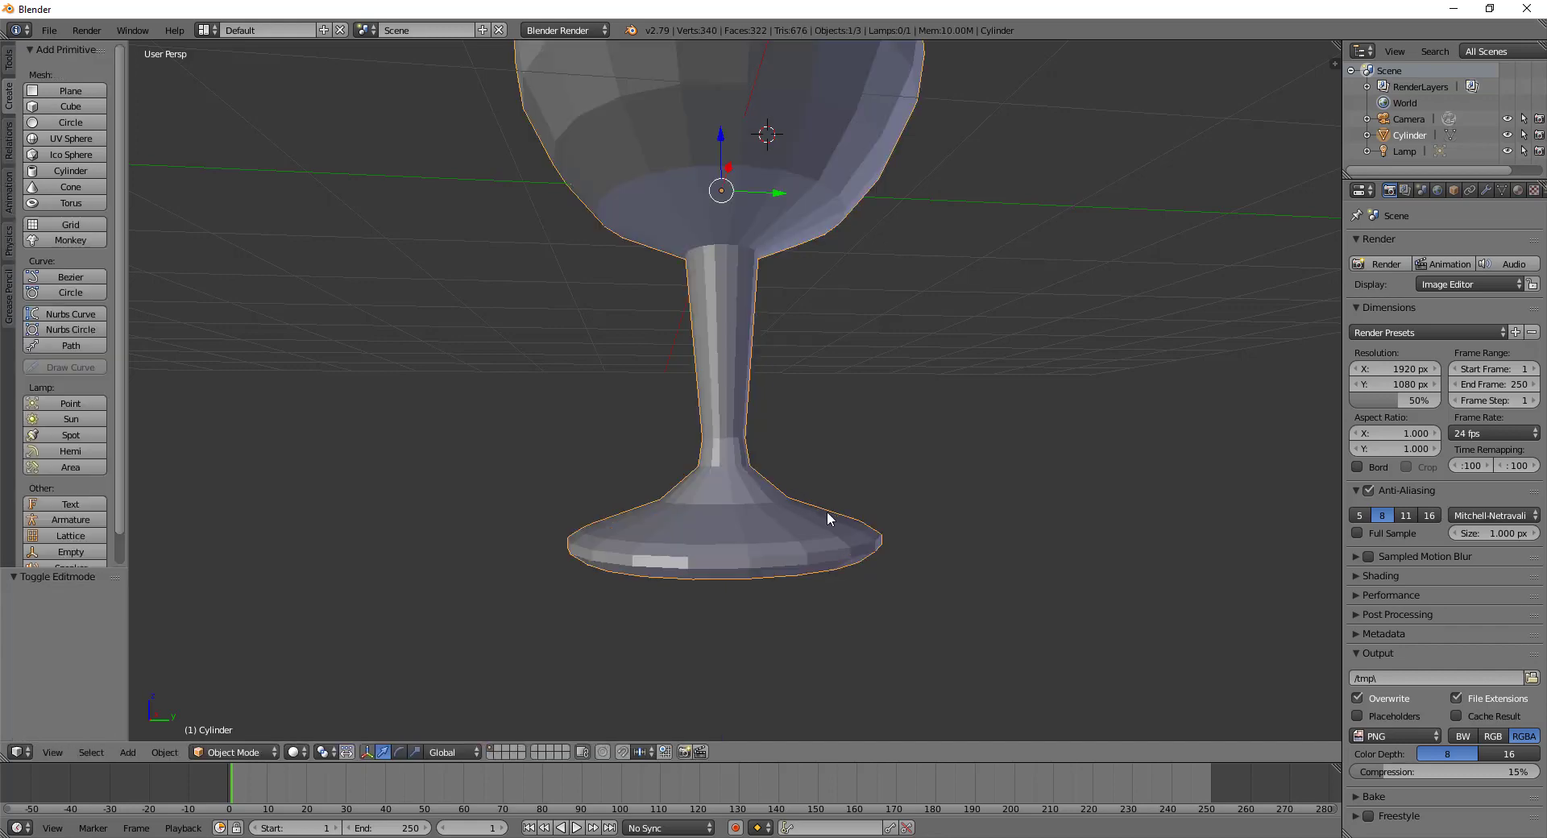
pyautogui.scroll(-3, 825, 517)
pyautogui.moveTo(788, 473); pyautogui.dragTo(762, 630, button='middle')
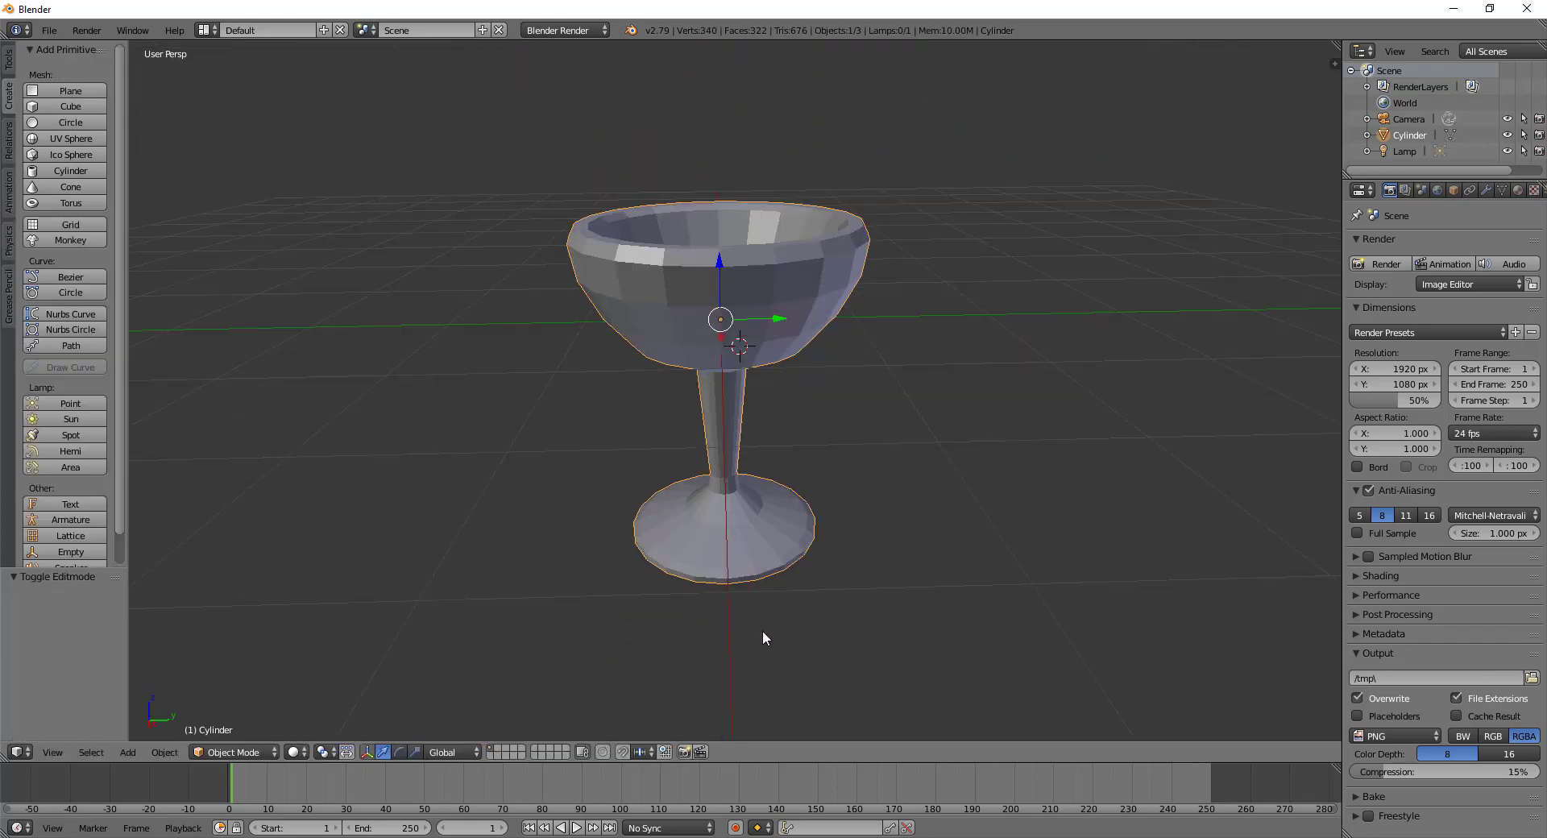
pyautogui.moveTo(742, 457); pyautogui.dragTo(727, 544, button='middle')
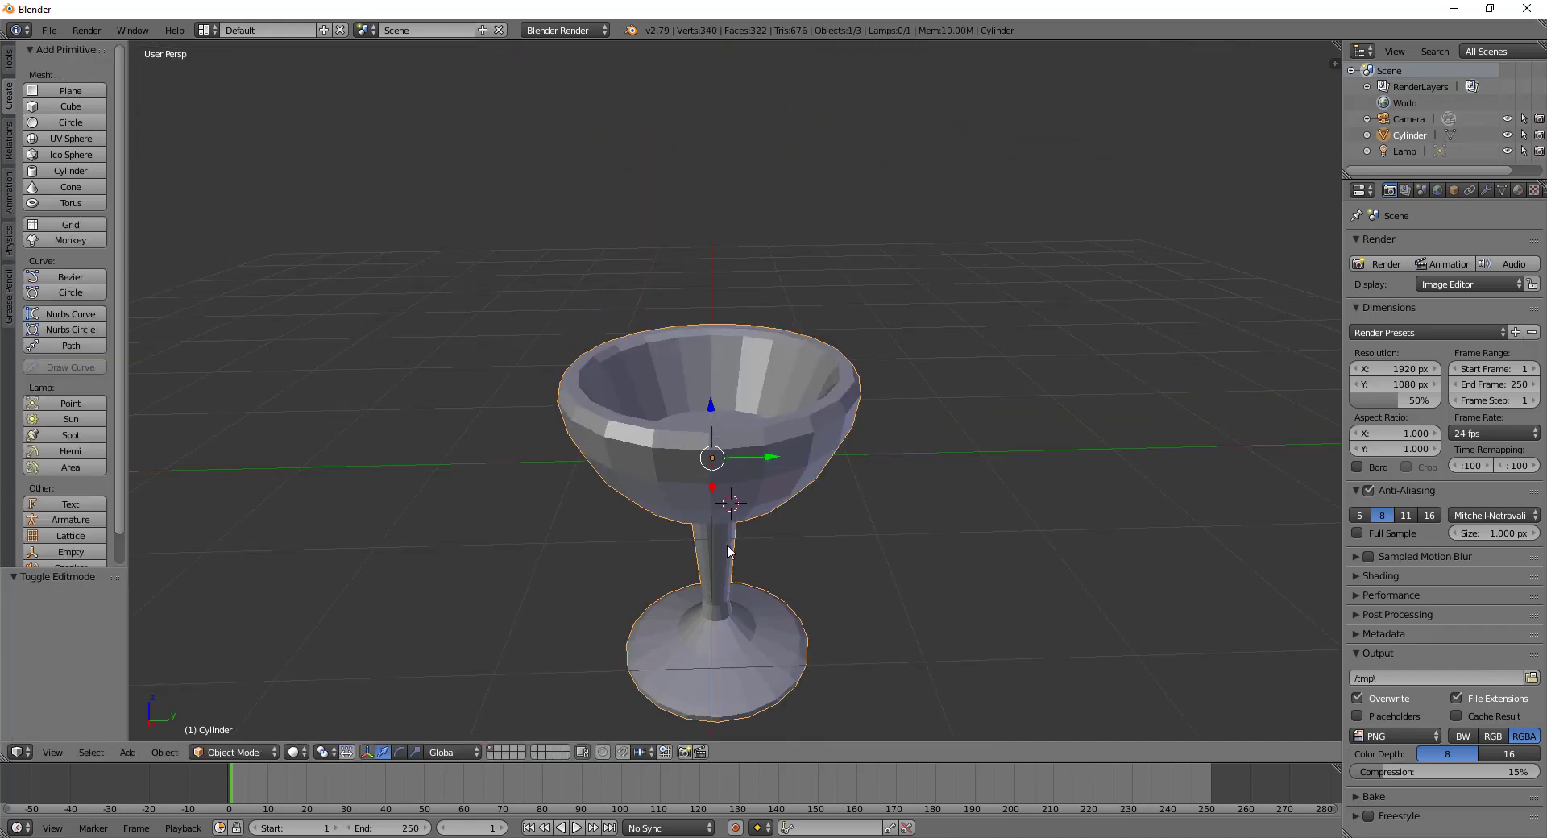
# Apply Shade Smooth to the goblet from the Tools panel
pyautogui.click(10, 61)
pyautogui.click(44, 283)
pyautogui.moveTo(630, 509)
pyautogui.mouseDown(button='middle')
pyautogui.moveTo(736, 345)
pyautogui.moveTo(677, 434)
pyautogui.moveTo(749, 460)
pyautogui.mouseUp(button='middle')
pyautogui.scroll(2, 908, 477)
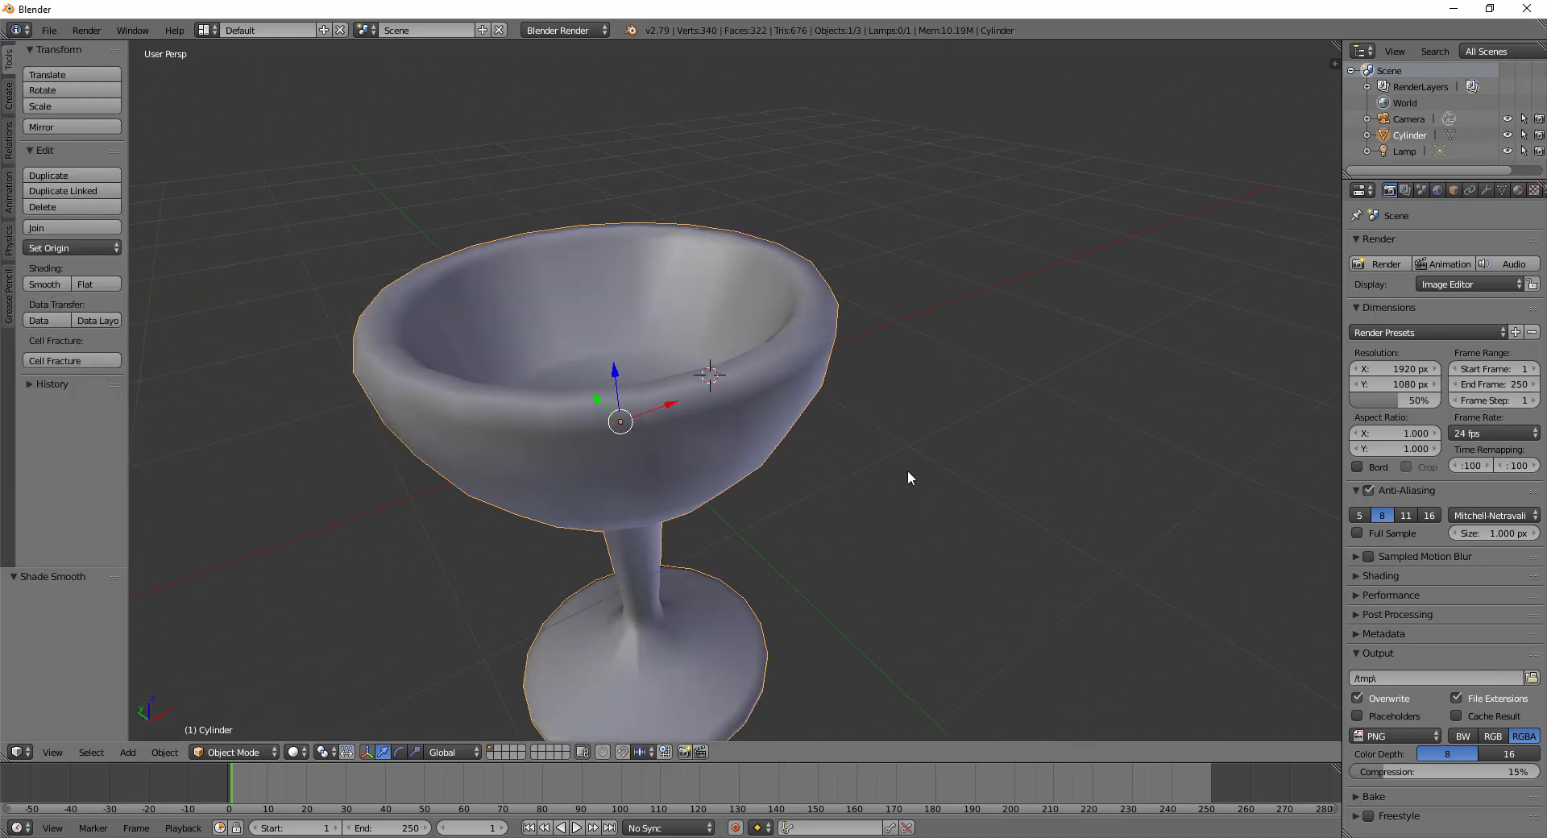
pyautogui.moveTo(907, 476)
pyautogui.mouseDown(button='middle')
pyautogui.moveTo(877, 543)
pyautogui.moveTo(649, 531)
pyautogui.moveTo(684, 518)
pyautogui.mouseUp(button='middle')
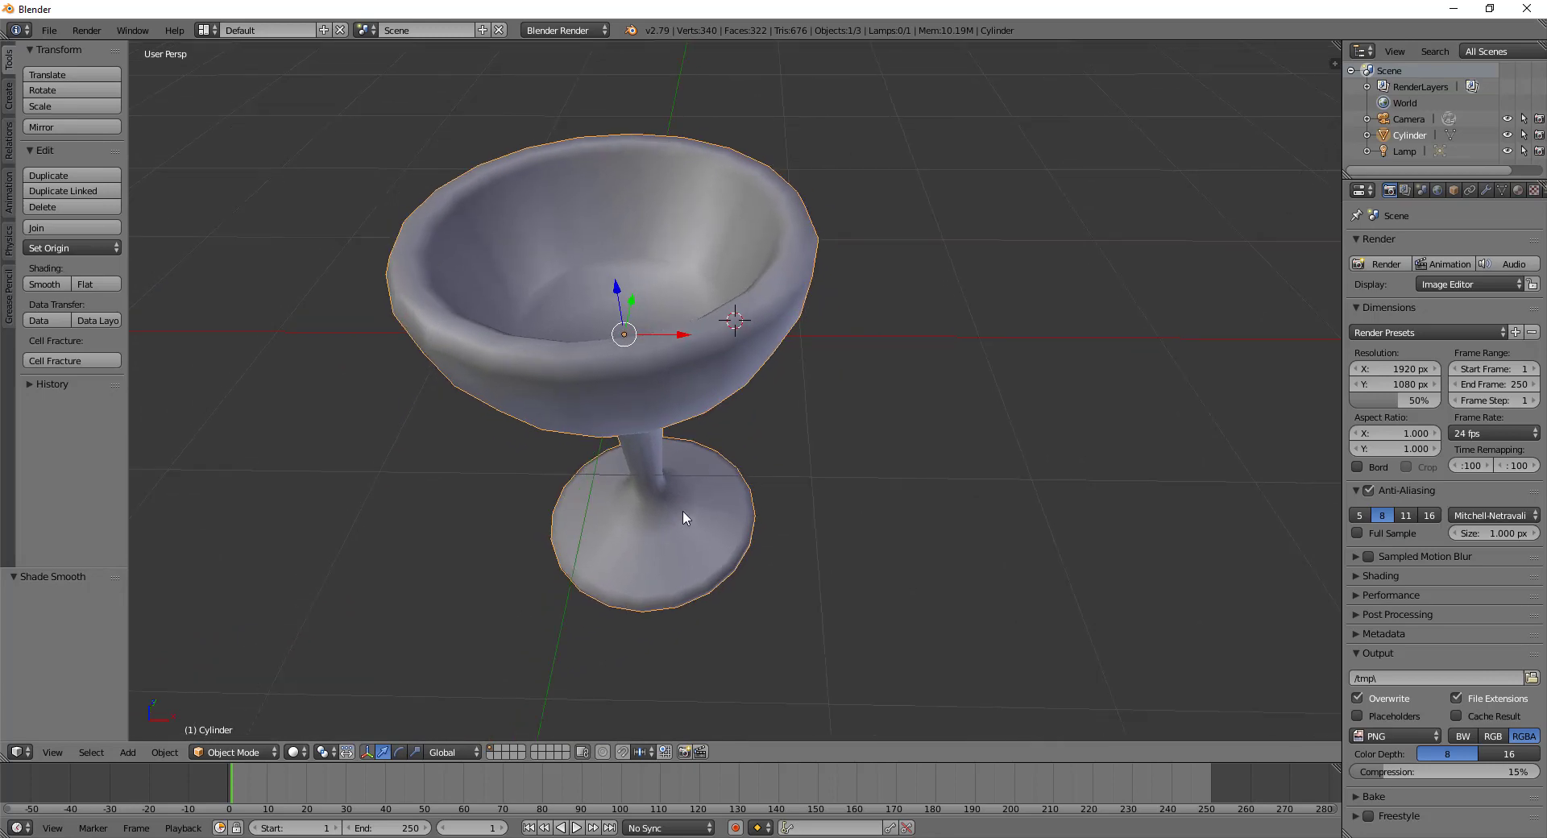
# Lower the bowl-bottom edge loop, extrude it down 0.104 and resize it
pyautogui.press('Tab')
pyautogui.rightClick(584, 268)
pyautogui.keyDown('alt'); pyautogui.rightClick(587, 264); pyautogui.keyUp('alt')
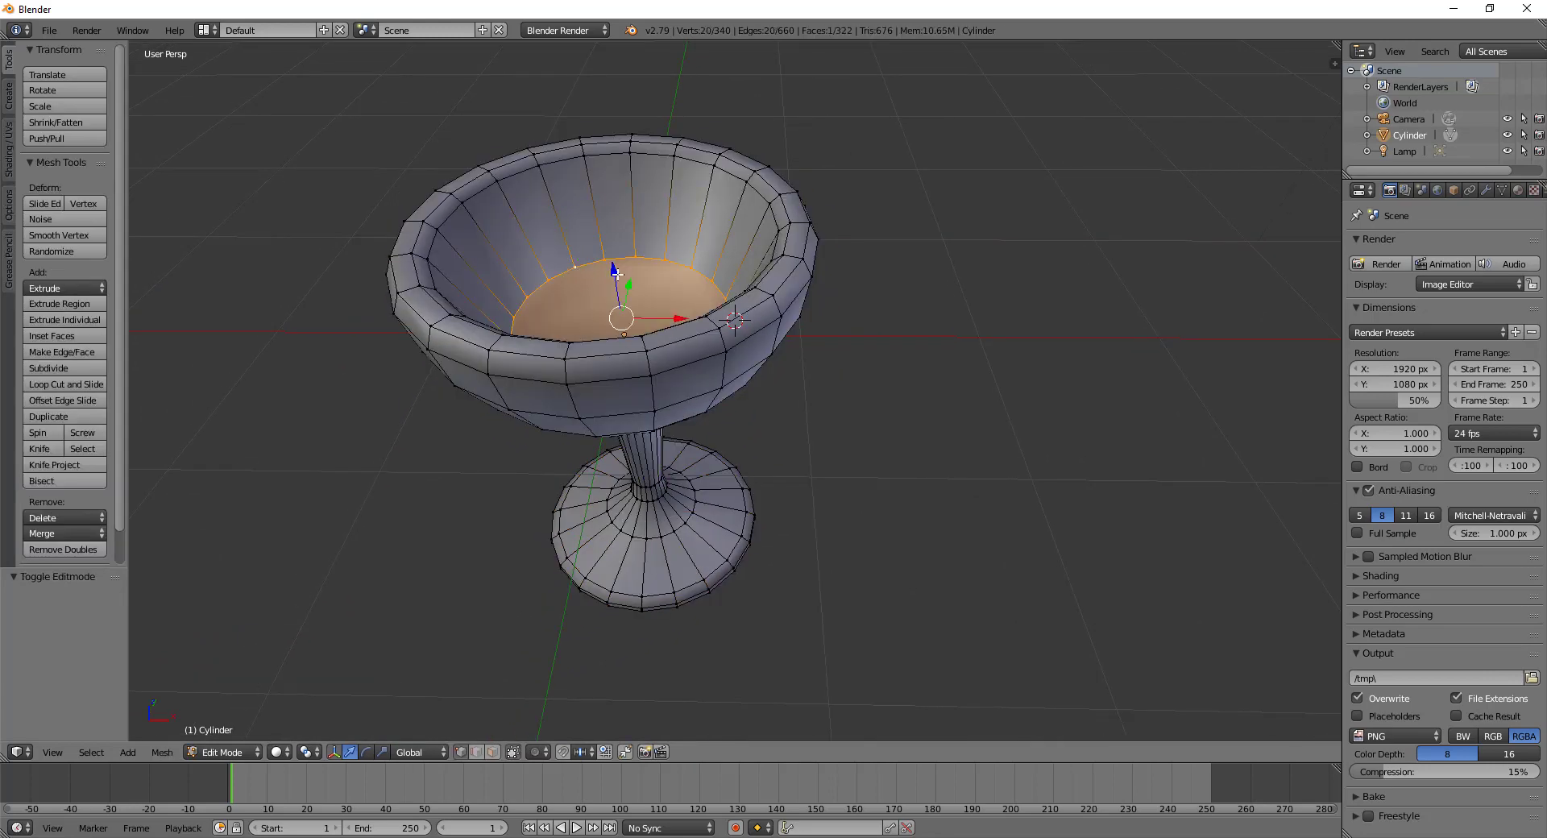
pyautogui.moveTo(616, 274); pyautogui.dragTo(636, 291)
pyautogui.press('e')
pyautogui.click(681, 343)
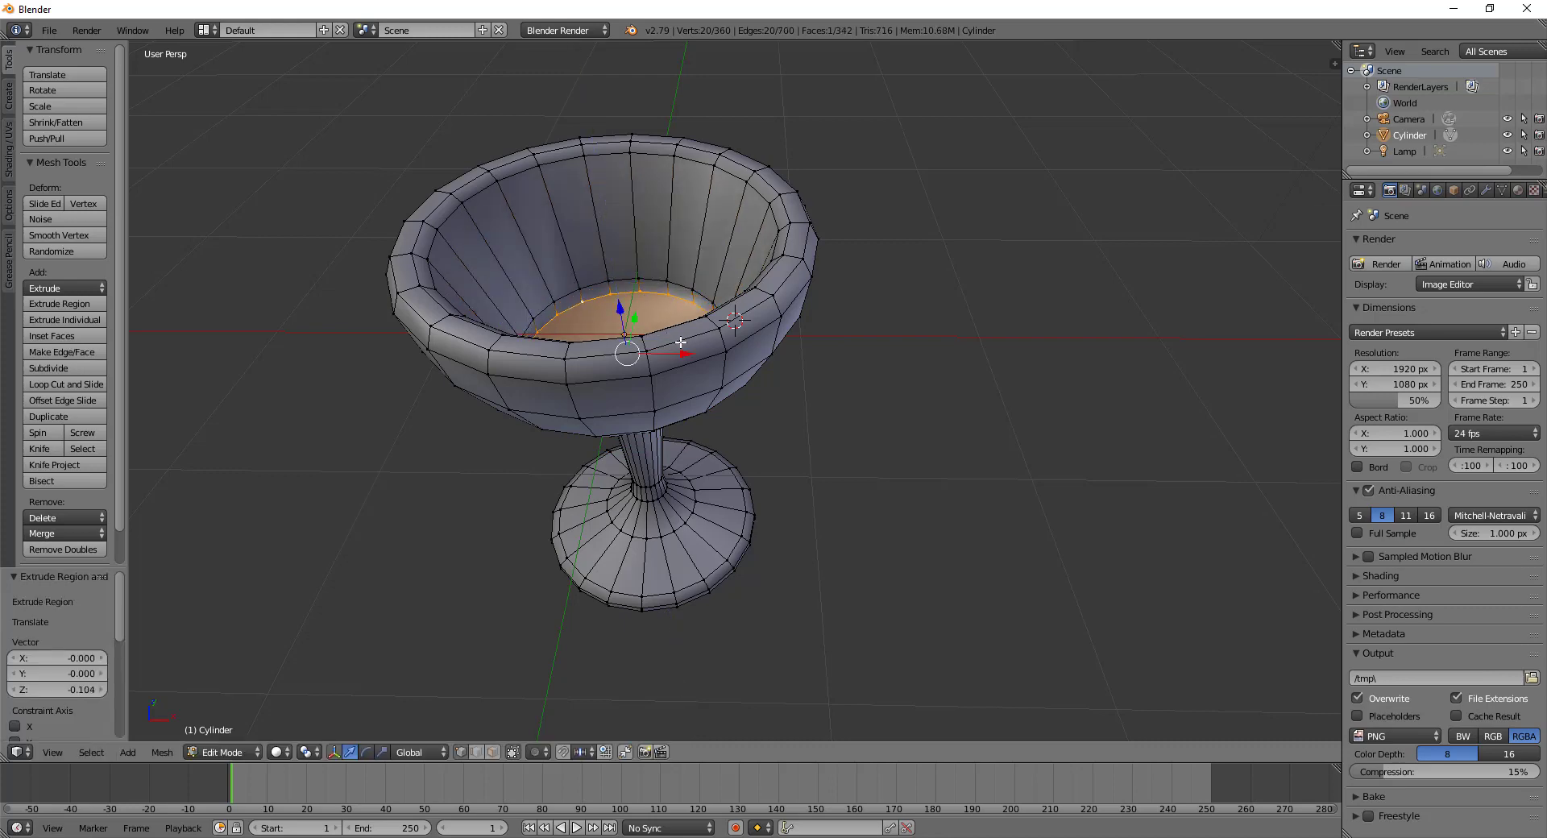
pyautogui.press('s')
pyautogui.click(709, 331)
pyautogui.press('Tab')
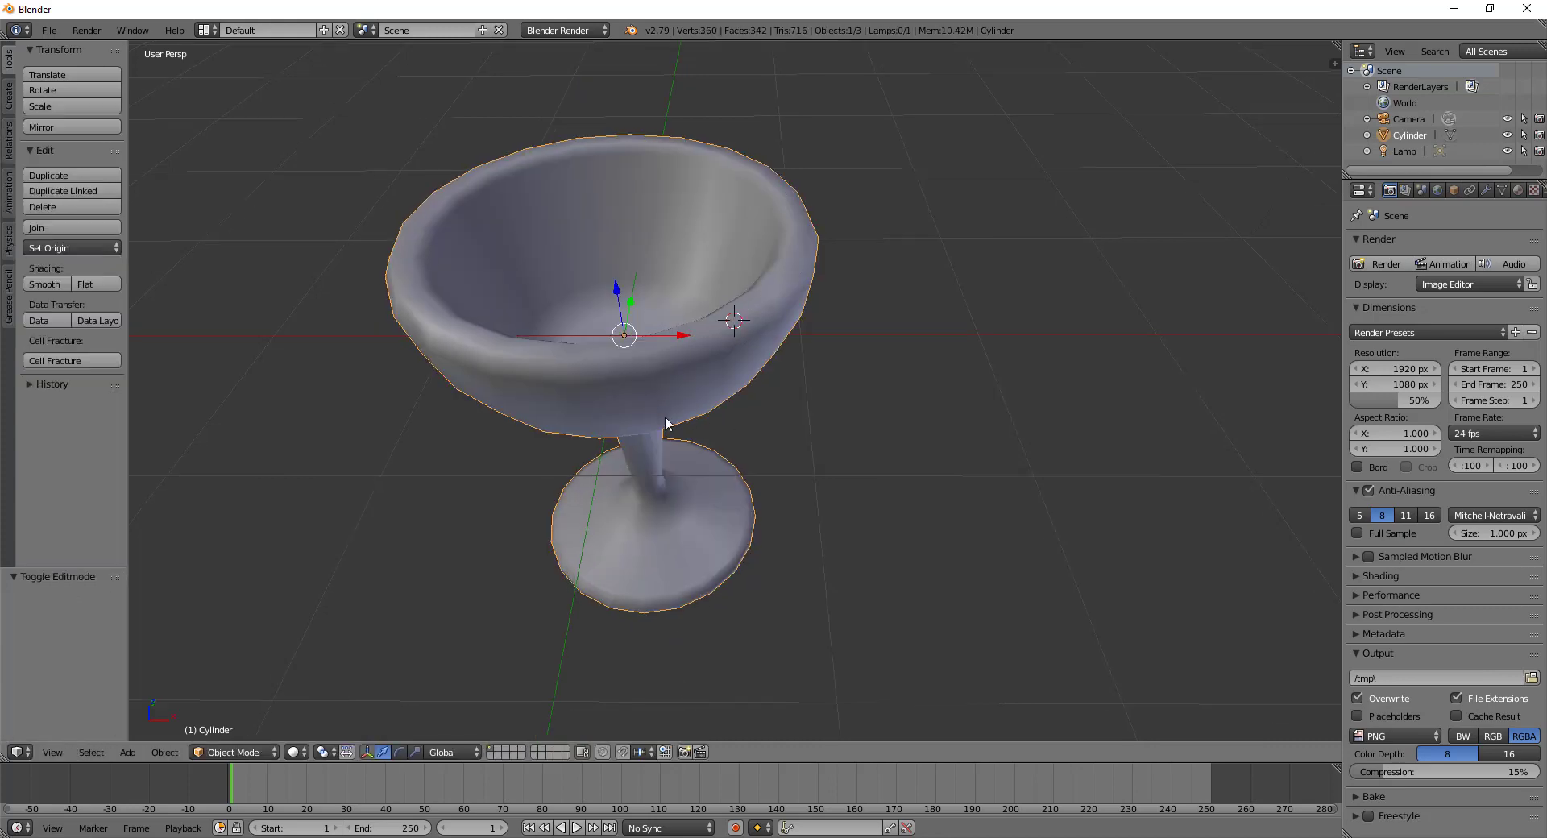
# Orbit around the goblet to a level side view
pyautogui.moveTo(665, 421)
pyautogui.mouseDown(button='middle')
pyautogui.moveTo(659, 480)
pyautogui.moveTo(528, 242)
pyautogui.mouseUp(button='middle')
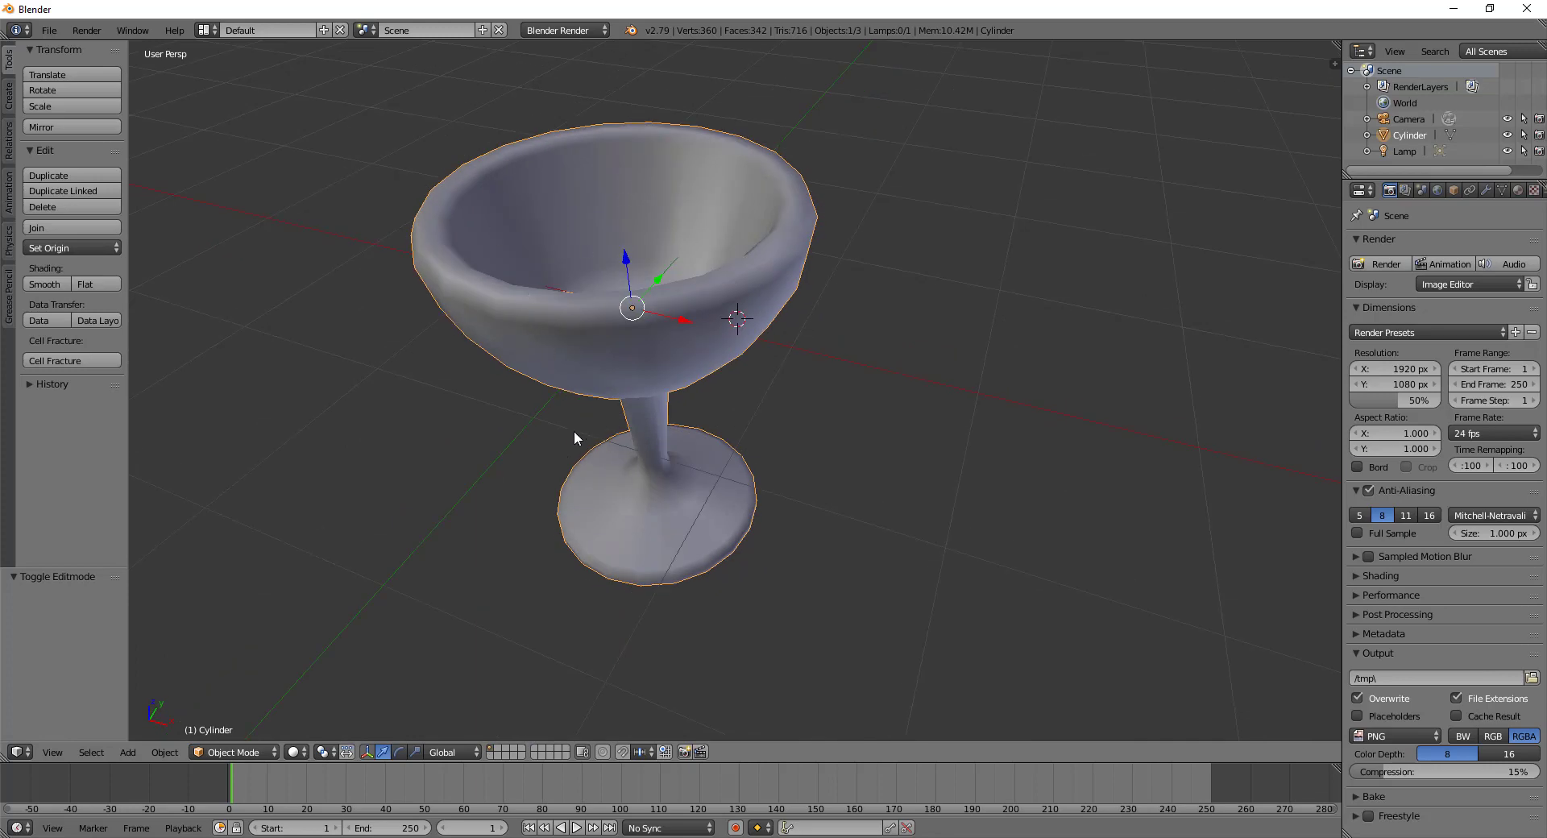
pyautogui.moveTo(717, 416); pyautogui.dragTo(335, 162, button='middle')
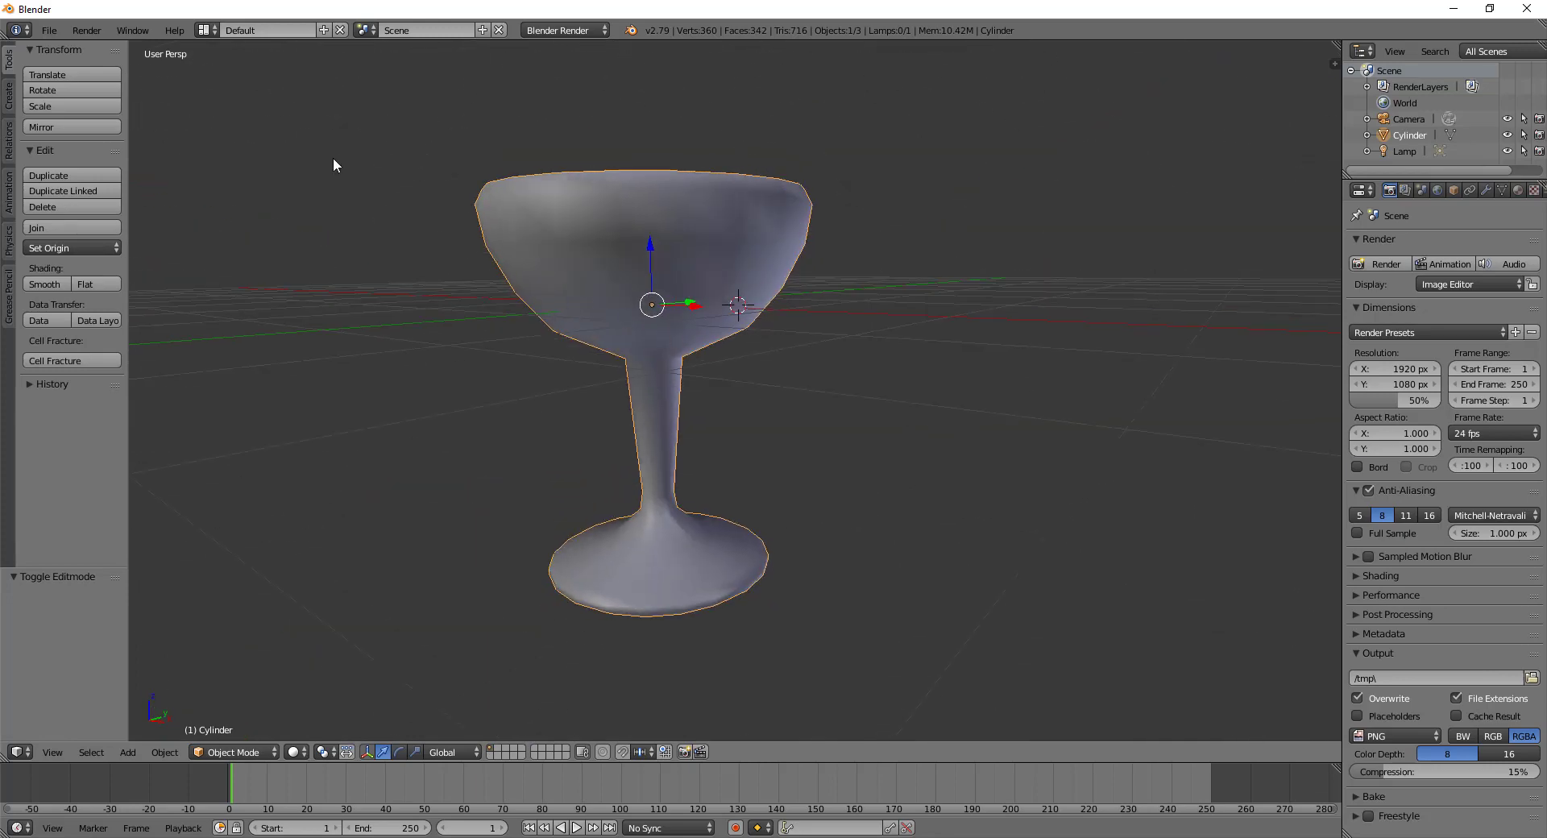
pyautogui.click(10, 94)
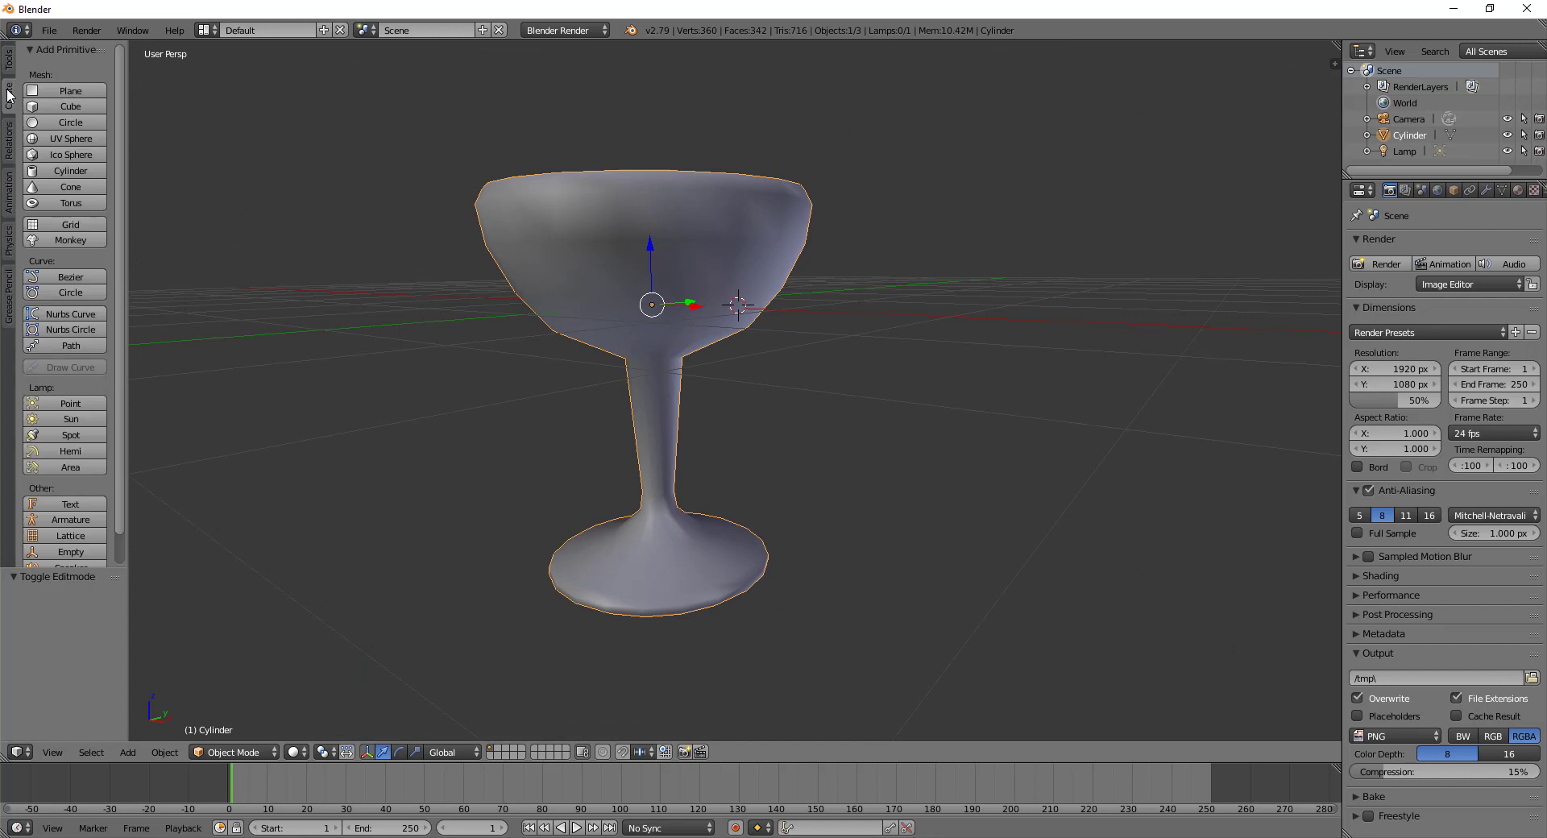
# Add an icosphere with 1 subdivision
pyautogui.click(67, 155)
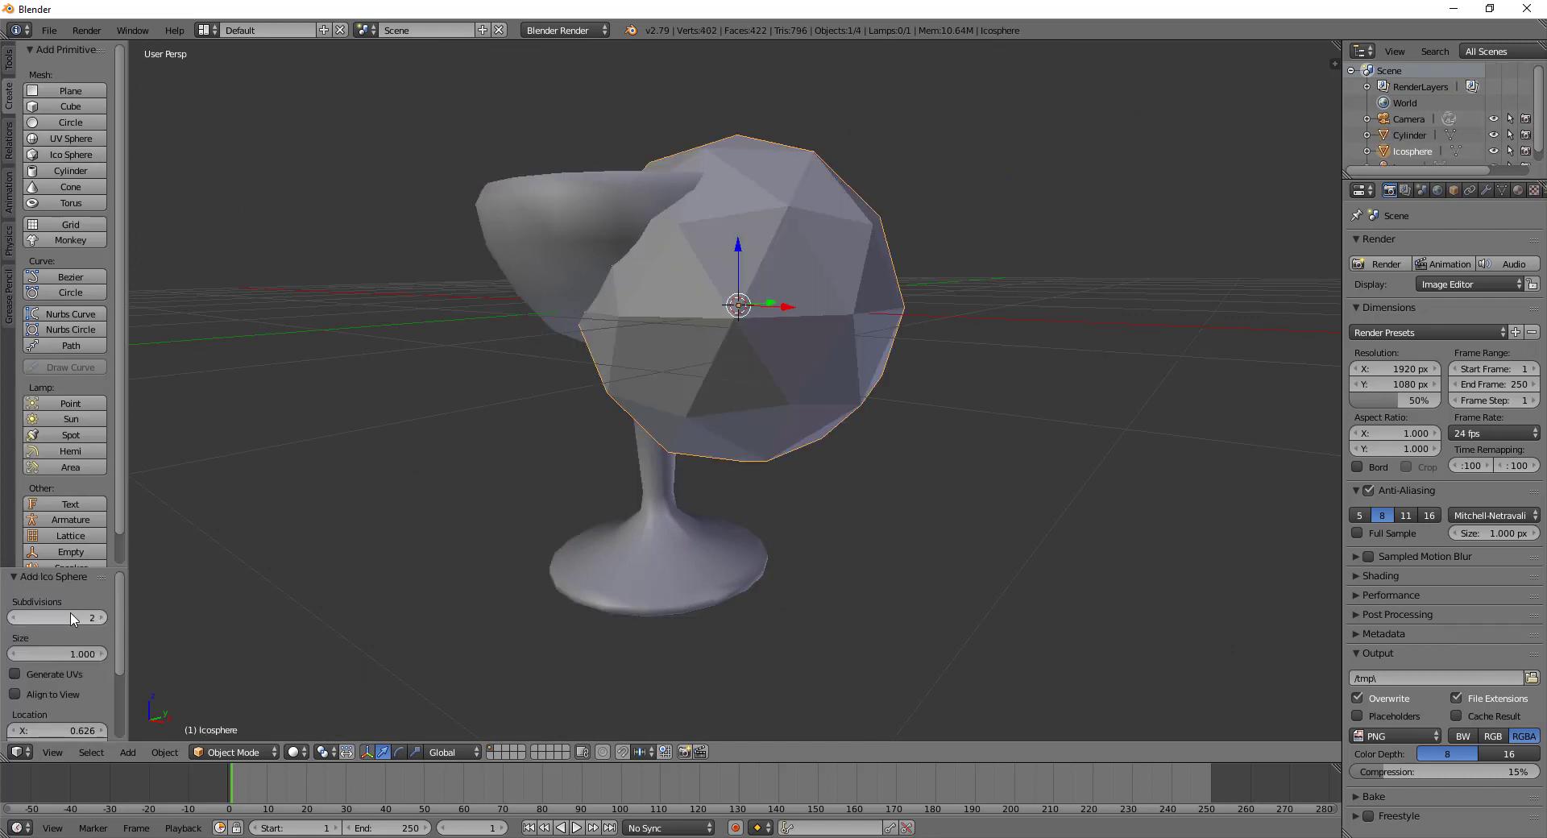
pyautogui.click(70, 613)
pyautogui.write('1')
pyautogui.press('Return')
# Select five icosphere vertices and rip them away from the mesh with V
pyautogui.moveTo(337, 578)
pyautogui.mouseDown(button='middle')
pyautogui.moveTo(707, 548)
pyautogui.moveTo(767, 496)
pyautogui.moveTo(814, 578)
pyautogui.moveTo(779, 611)
pyautogui.mouseUp(button='middle')
pyautogui.press('Tab')
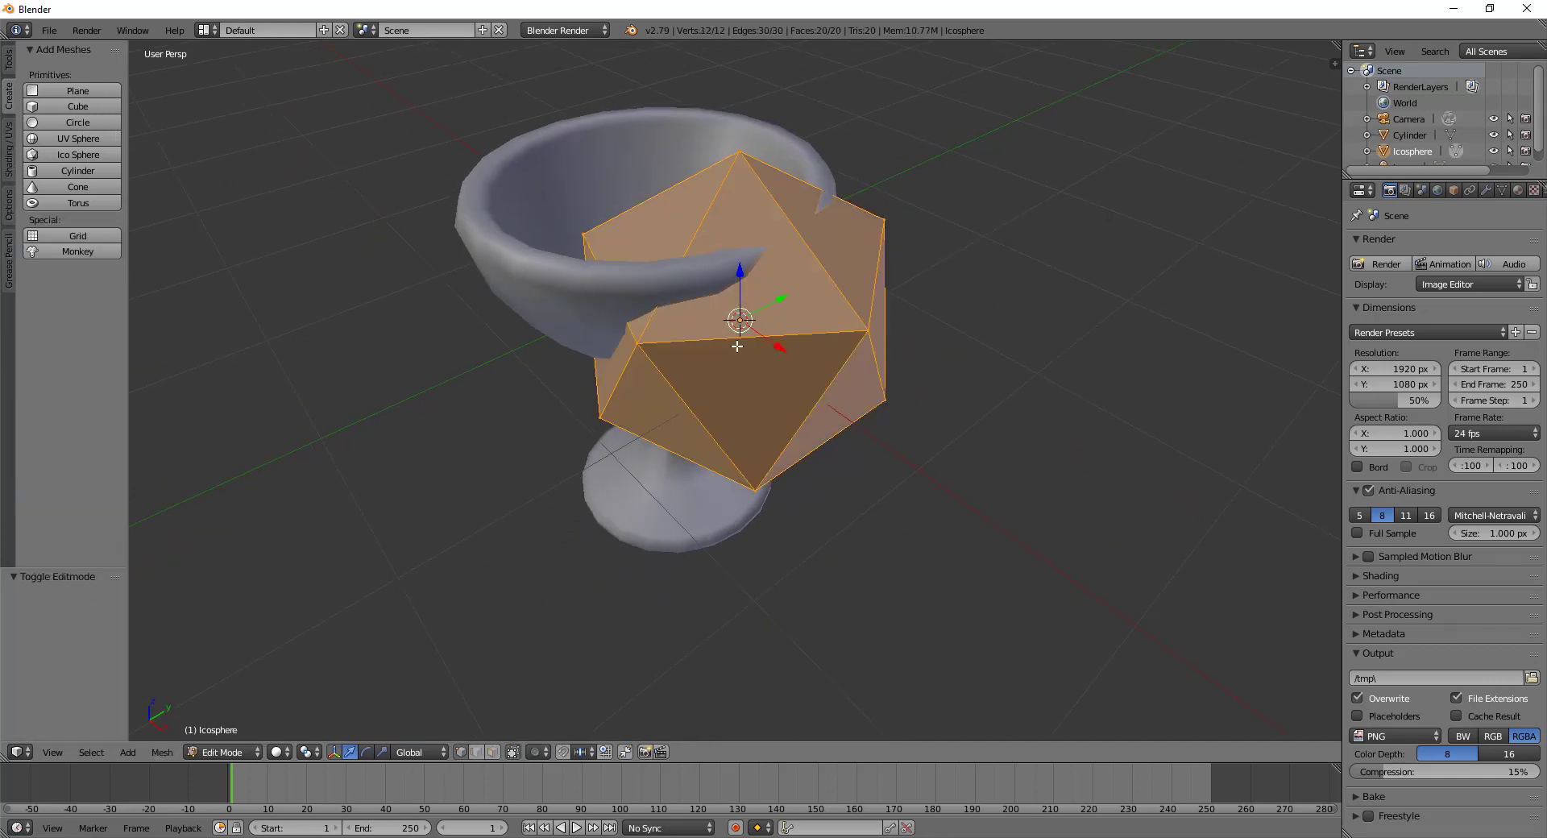
pyautogui.rightClick(668, 329)
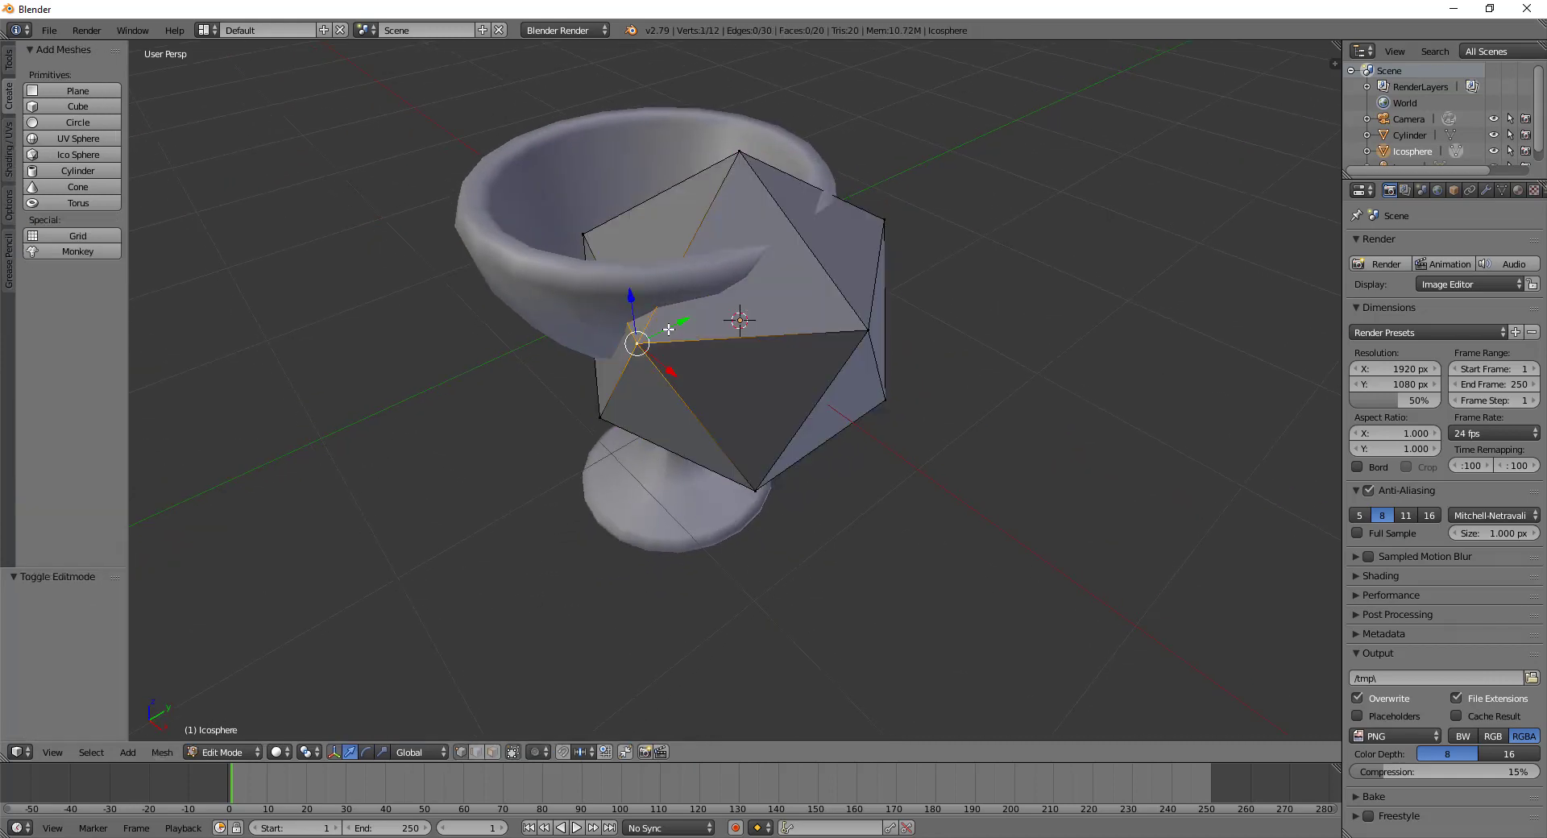
pyautogui.keyDown('shift'); pyautogui.rightClick(757, 332); pyautogui.keyUp('shift')
pyautogui.moveTo(819, 397); pyautogui.dragTo(825, 280, button='middle')
pyautogui.keyDown('shift'); pyautogui.rightClick(846, 318); pyautogui.keyUp('shift')
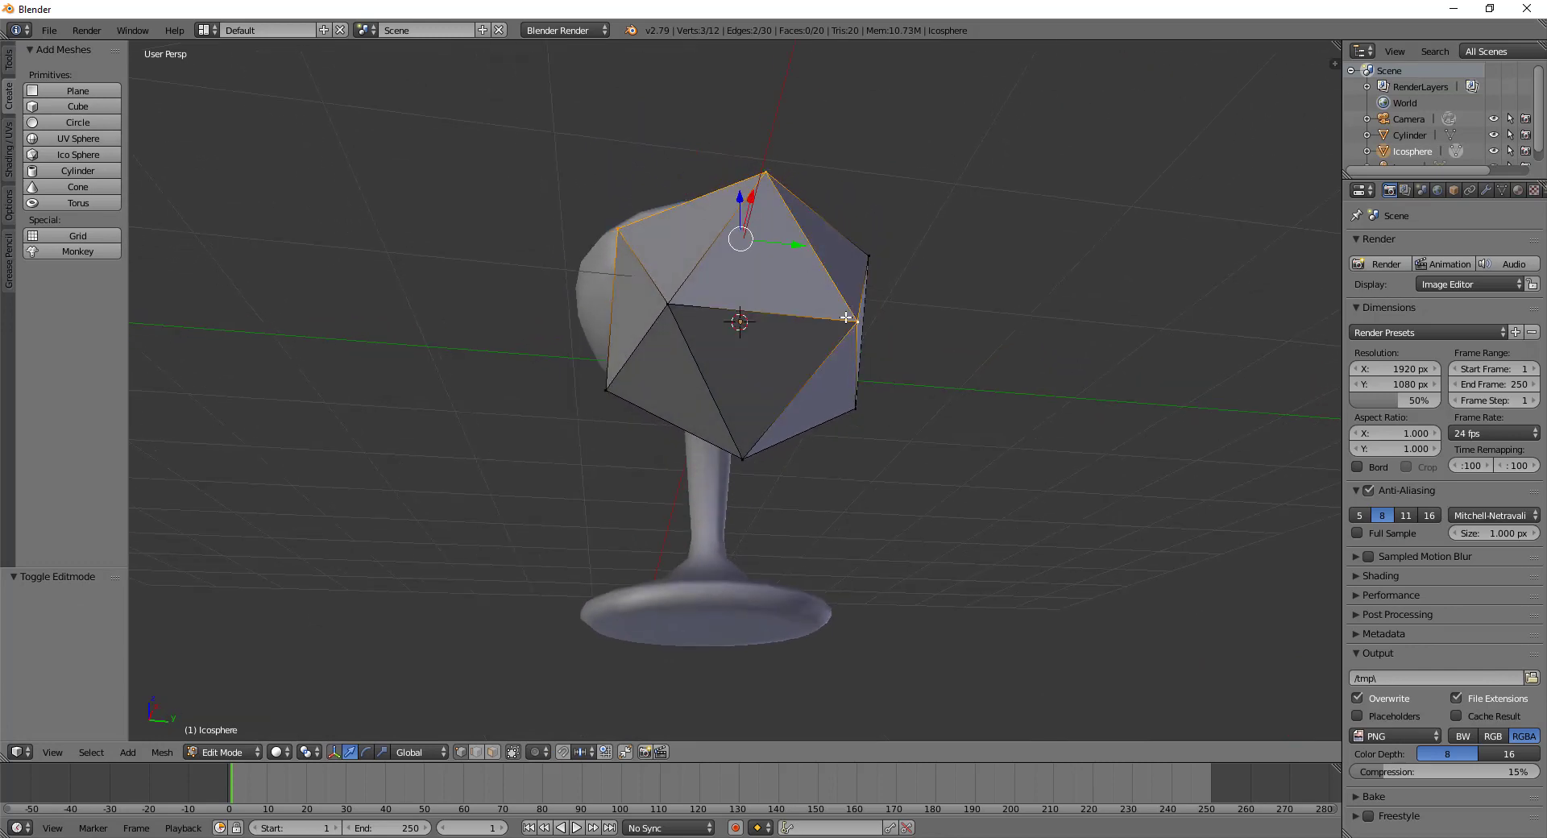
pyautogui.keyDown('shift'); pyautogui.rightClick(742, 455); pyautogui.keyUp('shift')
pyautogui.keyDown('shift'); pyautogui.rightClick(591, 378); pyautogui.keyUp('shift')
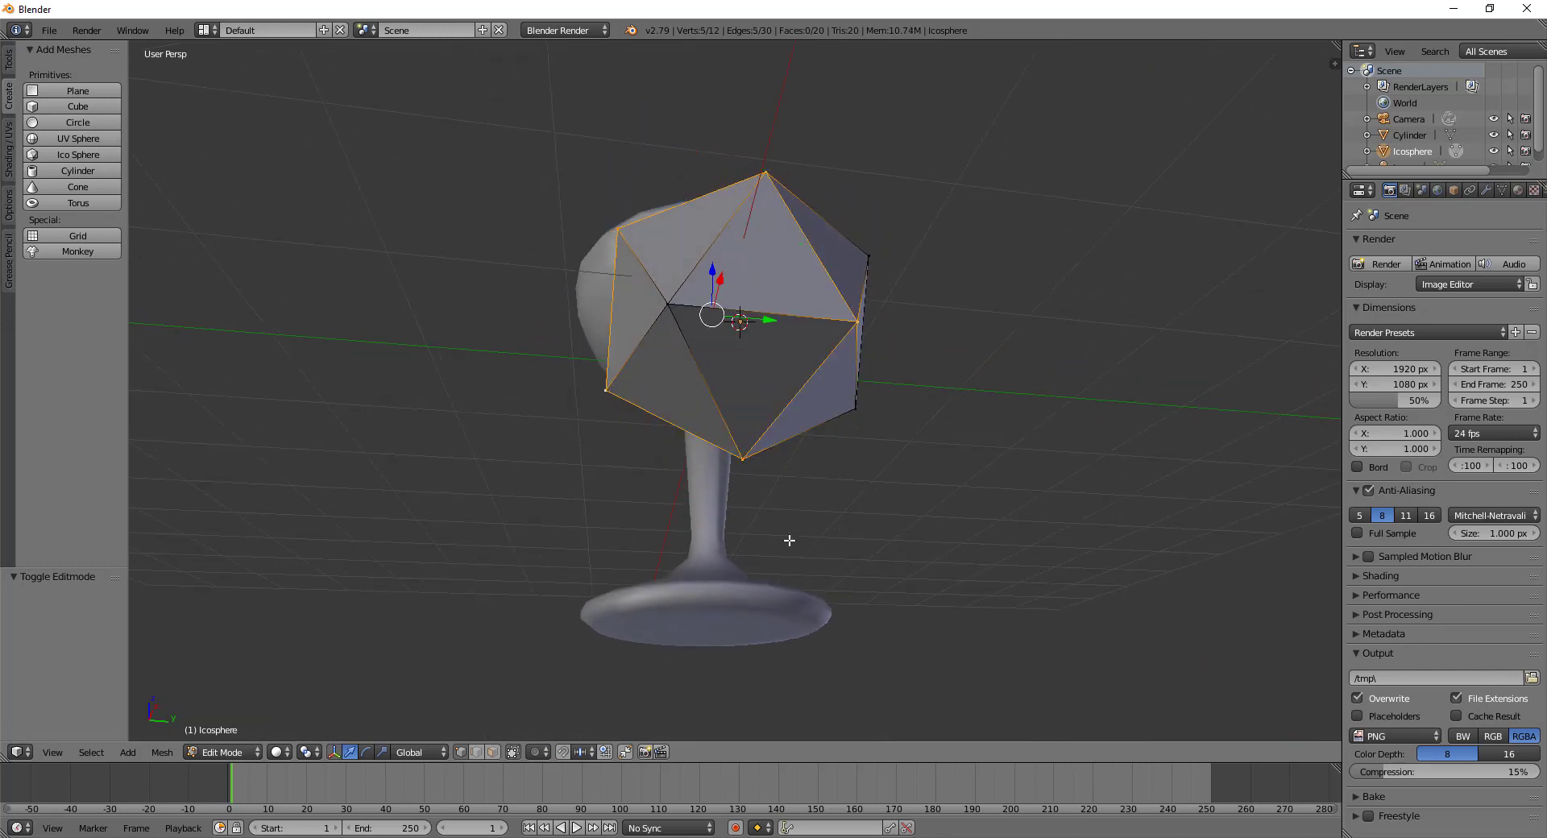
pyautogui.press('v')
pyautogui.click(954, 526)
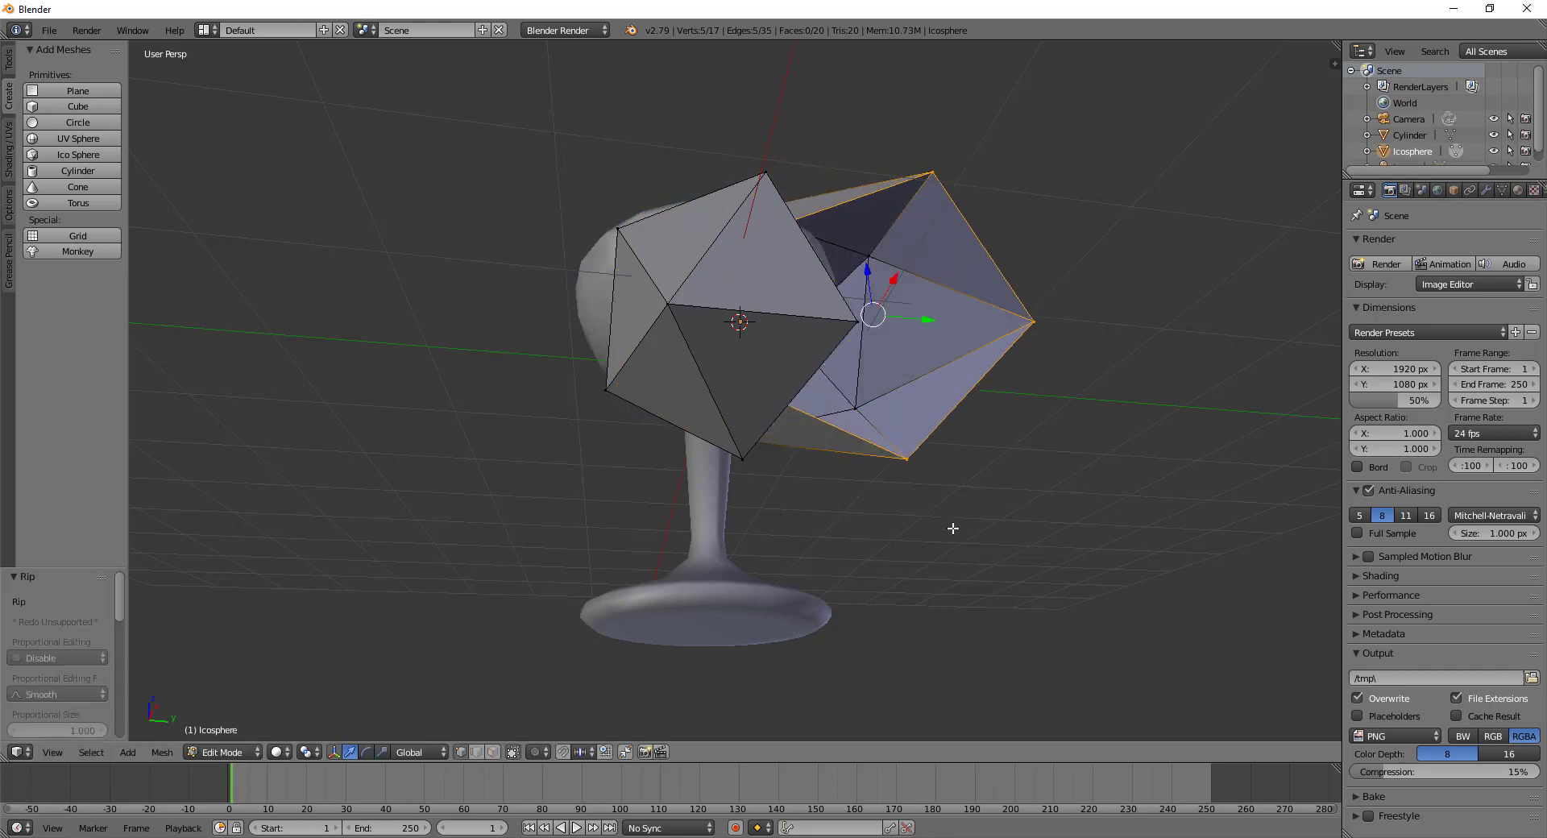
# Select more icosphere faces and delete them
pyautogui.moveTo(953, 528)
pyautogui.mouseDown(button='middle')
pyautogui.moveTo(873, 639)
pyautogui.moveTo(868, 605)
pyautogui.mouseUp(button='middle')
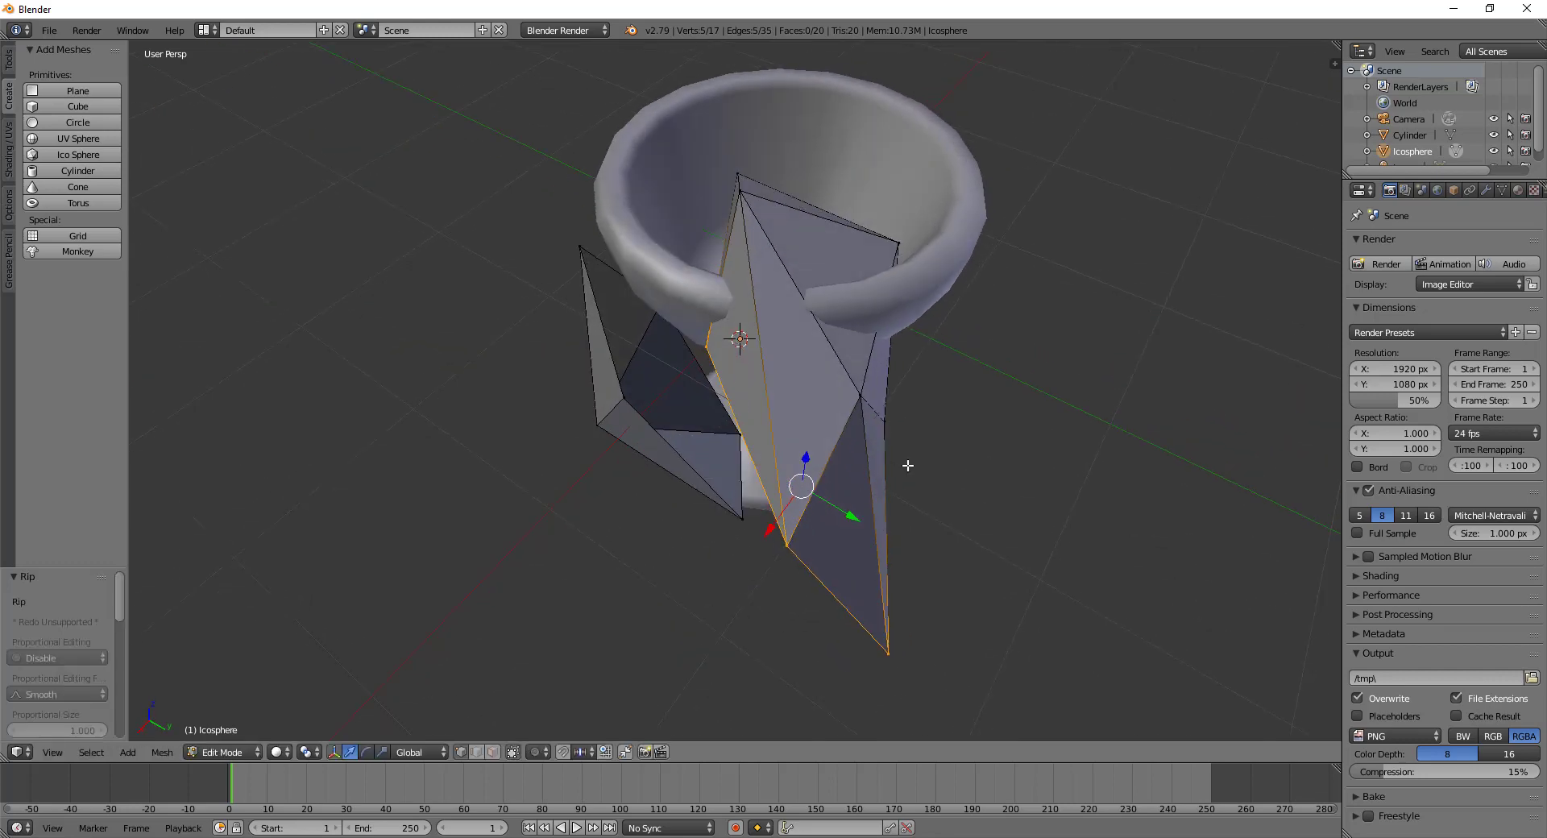
pyautogui.moveTo(909, 465); pyautogui.dragTo(835, 442, button='middle')
pyautogui.moveTo(739, 371)
pyautogui.mouseDown()
pyautogui.moveTo(739, 150)
pyautogui.moveTo(889, 454)
pyautogui.moveTo(910, 268)
pyautogui.mouseUp()
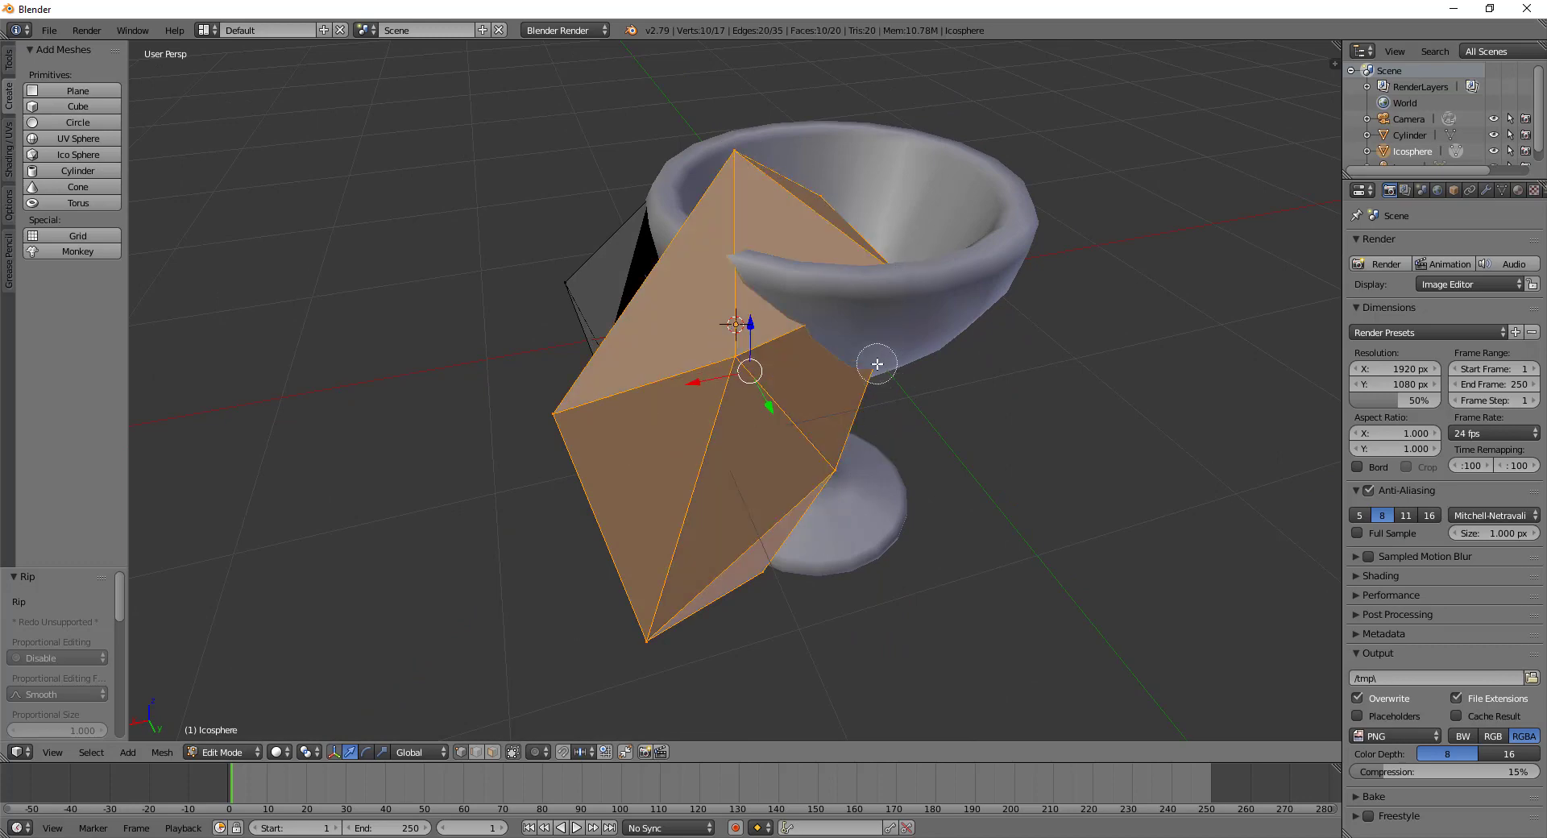
pyautogui.moveTo(877, 364)
pyautogui.mouseDown(button='middle')
pyautogui.moveTo(874, 439)
pyautogui.moveTo(532, 440)
pyautogui.moveTo(787, 499)
pyautogui.mouseUp(button='middle')
pyautogui.press('x')
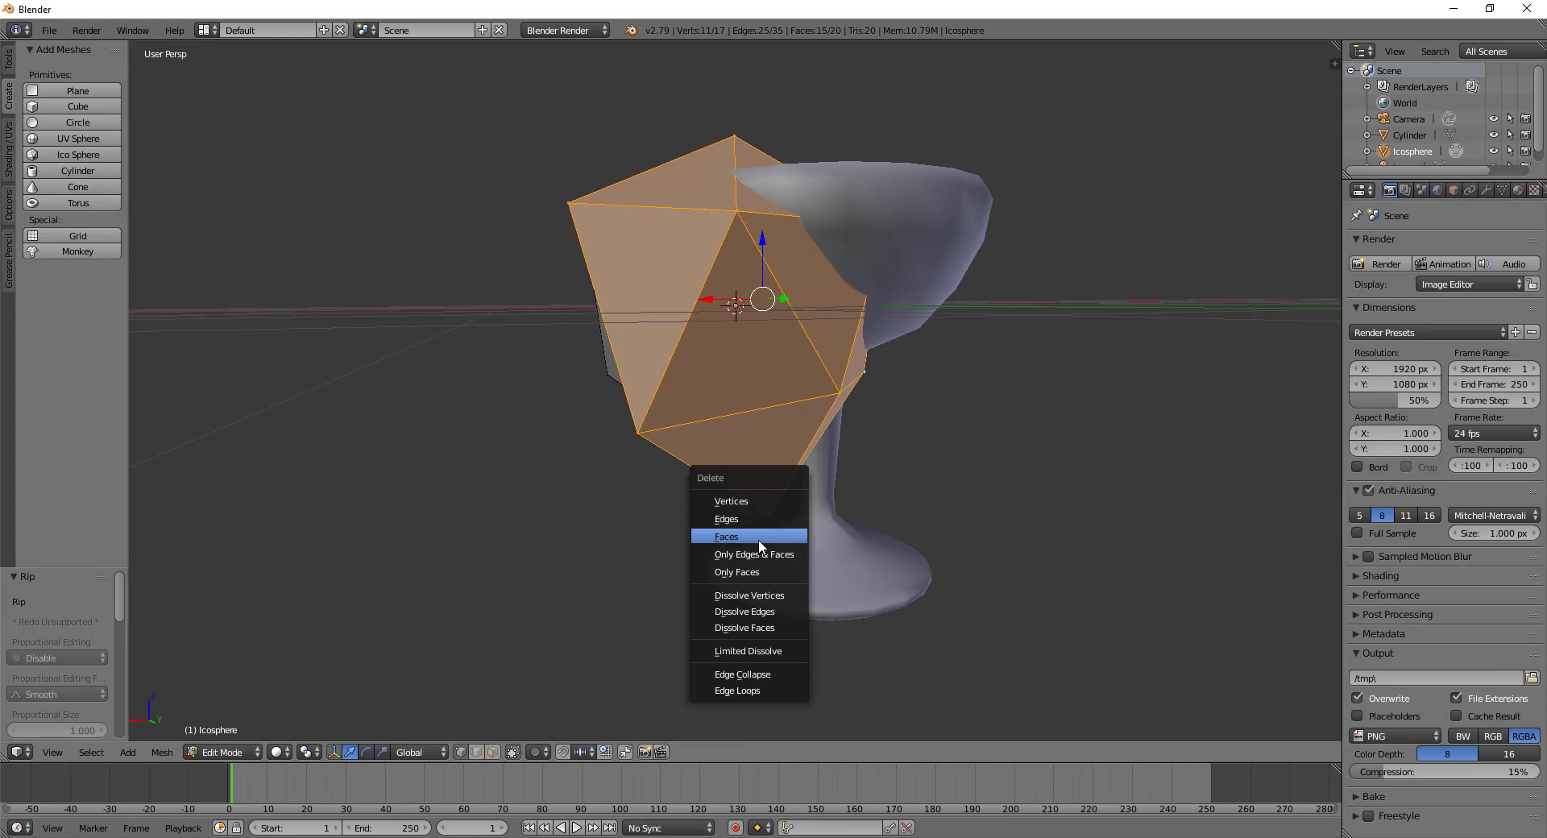
pyautogui.click(757, 537)
# Fill a face between three selected gem vertices
pyautogui.moveTo(757, 539)
pyautogui.mouseDown(button='middle')
pyautogui.moveTo(652, 476)
pyautogui.moveTo(763, 541)
pyautogui.moveTo(724, 505)
pyautogui.moveTo(635, 481)
pyautogui.mouseUp(button='middle')
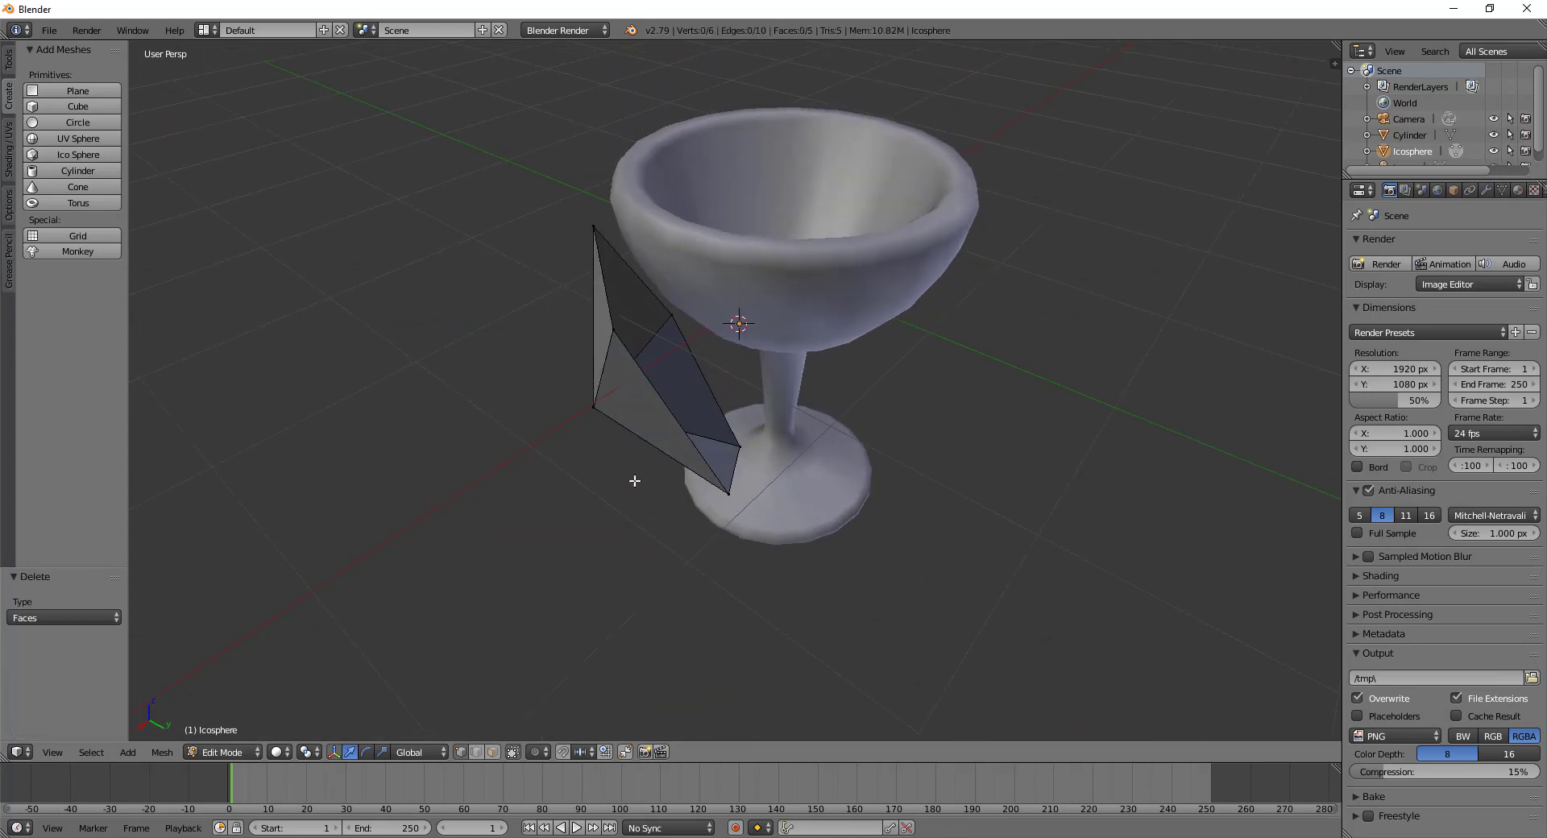
pyautogui.keyDown('shift'); pyautogui.click(602, 222); pyautogui.keyUp('shift')
pyautogui.keyDown('shift'); pyautogui.click(679, 307); pyautogui.keyUp('shift')
pyautogui.keyDown('shift'); pyautogui.click(746, 435); pyautogui.keyUp('shift')
pyautogui.keyDown('shift'); pyautogui.click(734, 489); pyautogui.keyUp('shift')
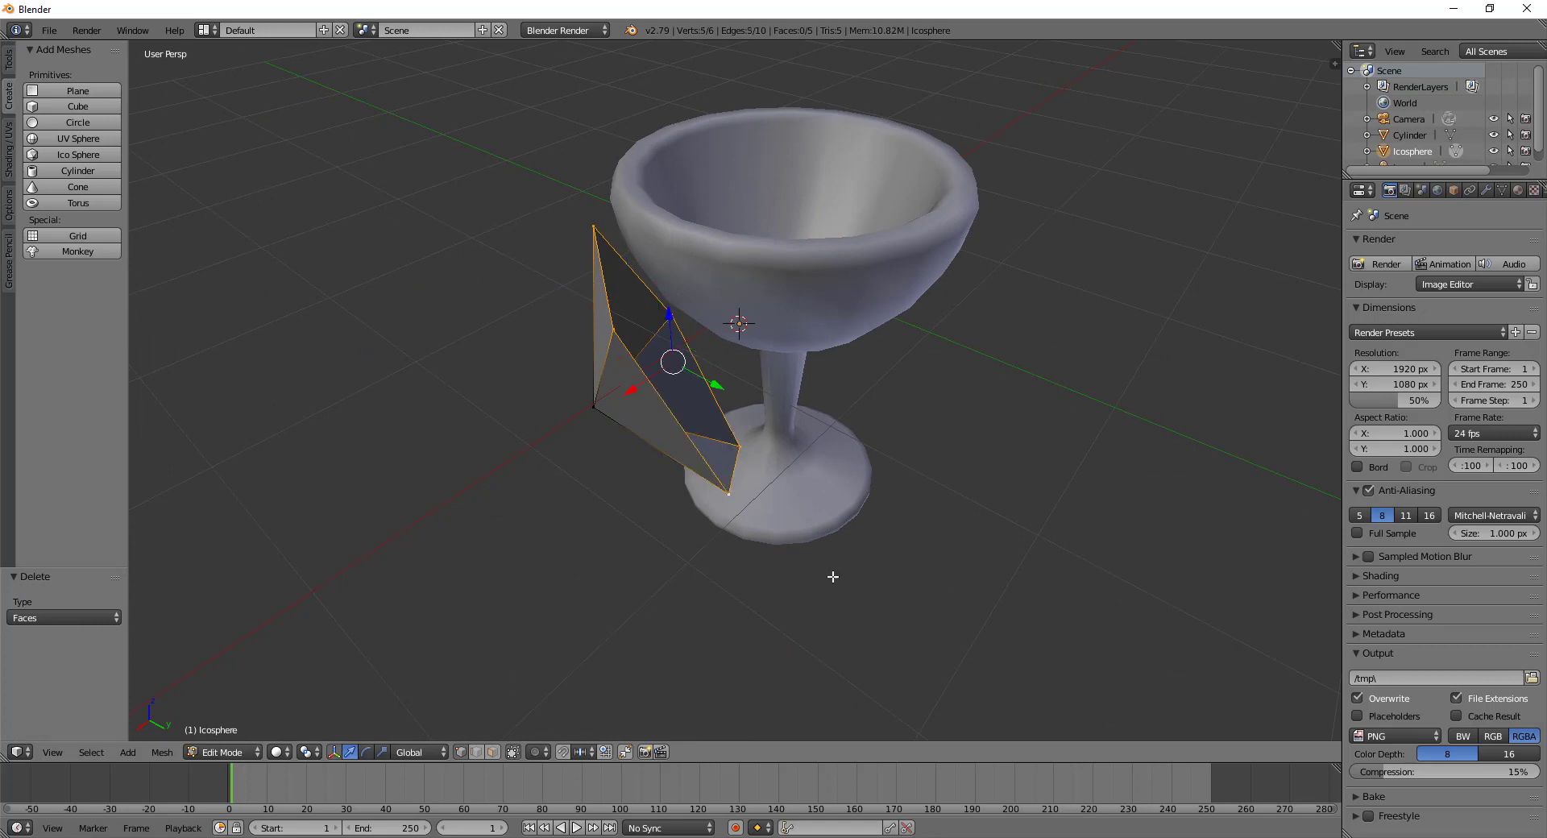
pyautogui.click(594, 228)
pyautogui.keyDown('shift'); pyautogui.click(673, 315); pyautogui.keyUp('shift')
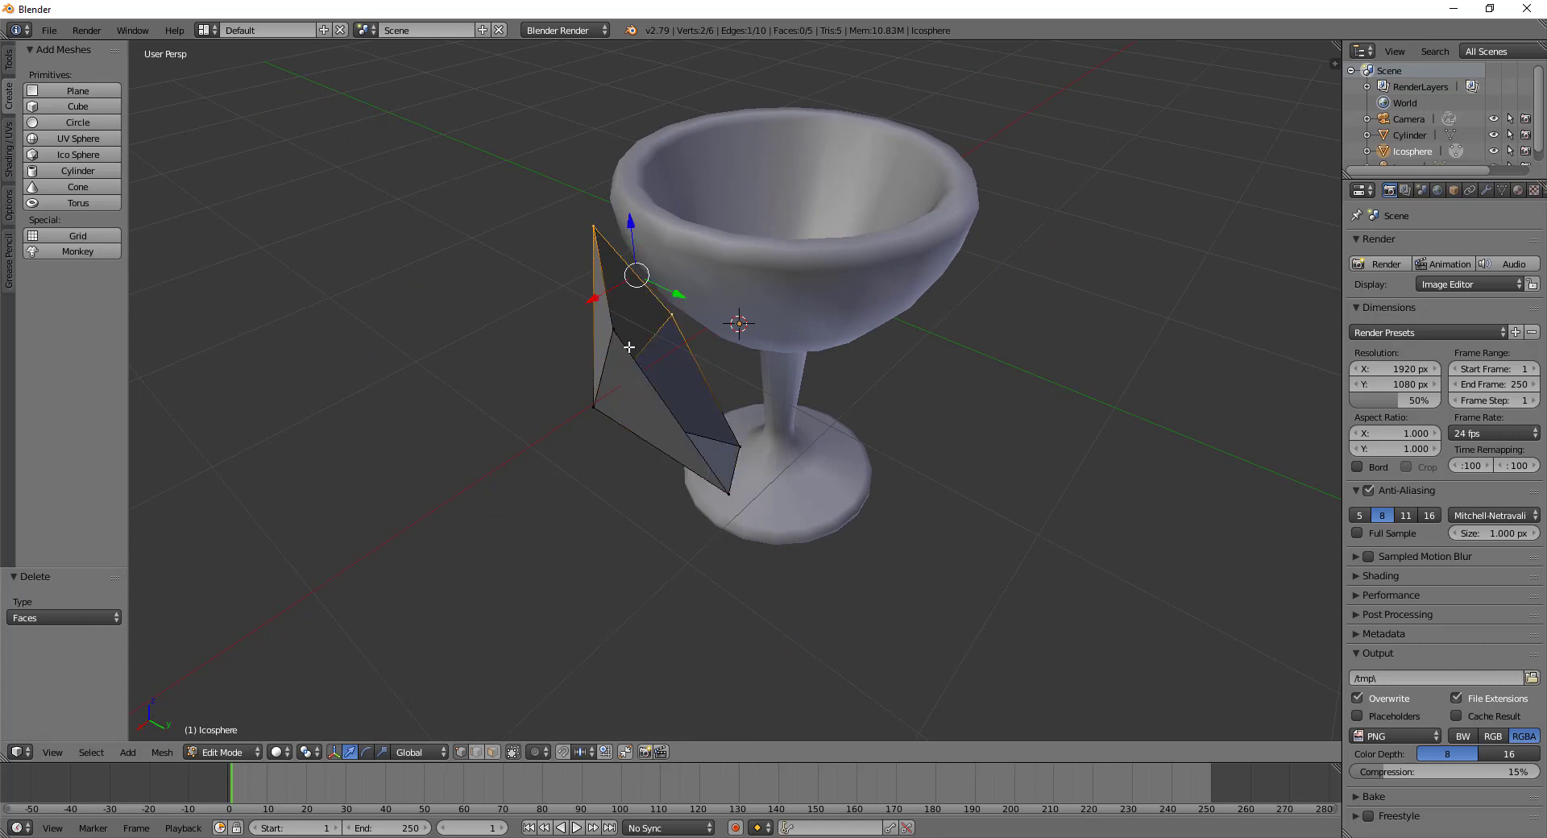
pyautogui.keyDown('shift'); pyautogui.click(622, 354); pyautogui.keyUp('shift')
pyautogui.press('f')
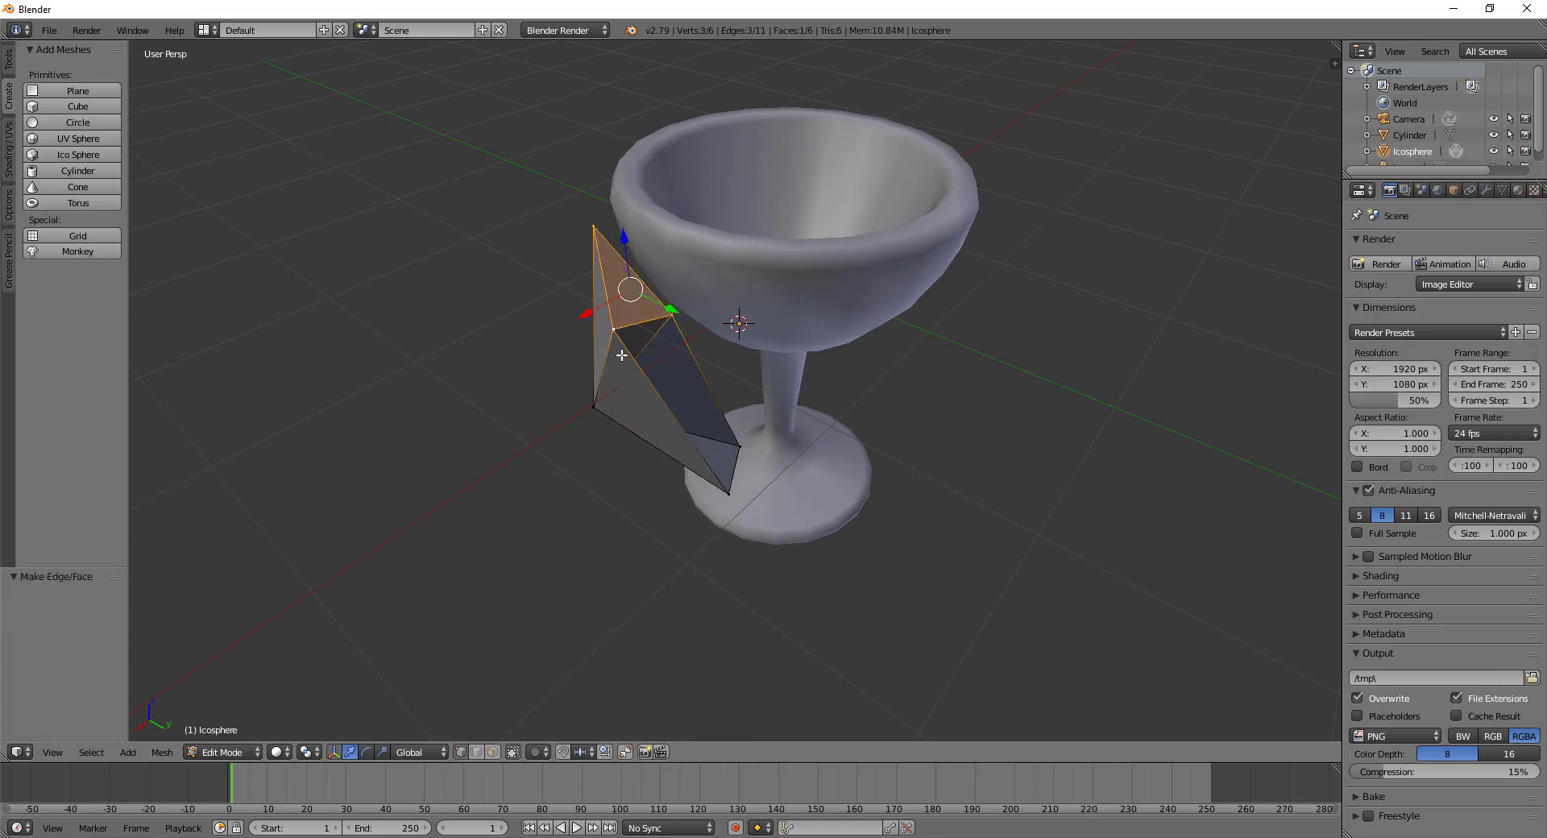
# Select four gem vertices outlining a quad, then leave Edit Mode
pyautogui.click(615, 328)
pyautogui.keyDown('shift'); pyautogui.click(673, 316); pyautogui.keyUp('shift')
pyautogui.keyDown('shift'); pyautogui.click(740, 430); pyautogui.keyUp('shift')
pyautogui.keyDown('shift'); pyautogui.click(688, 443); pyautogui.keyUp('shift')
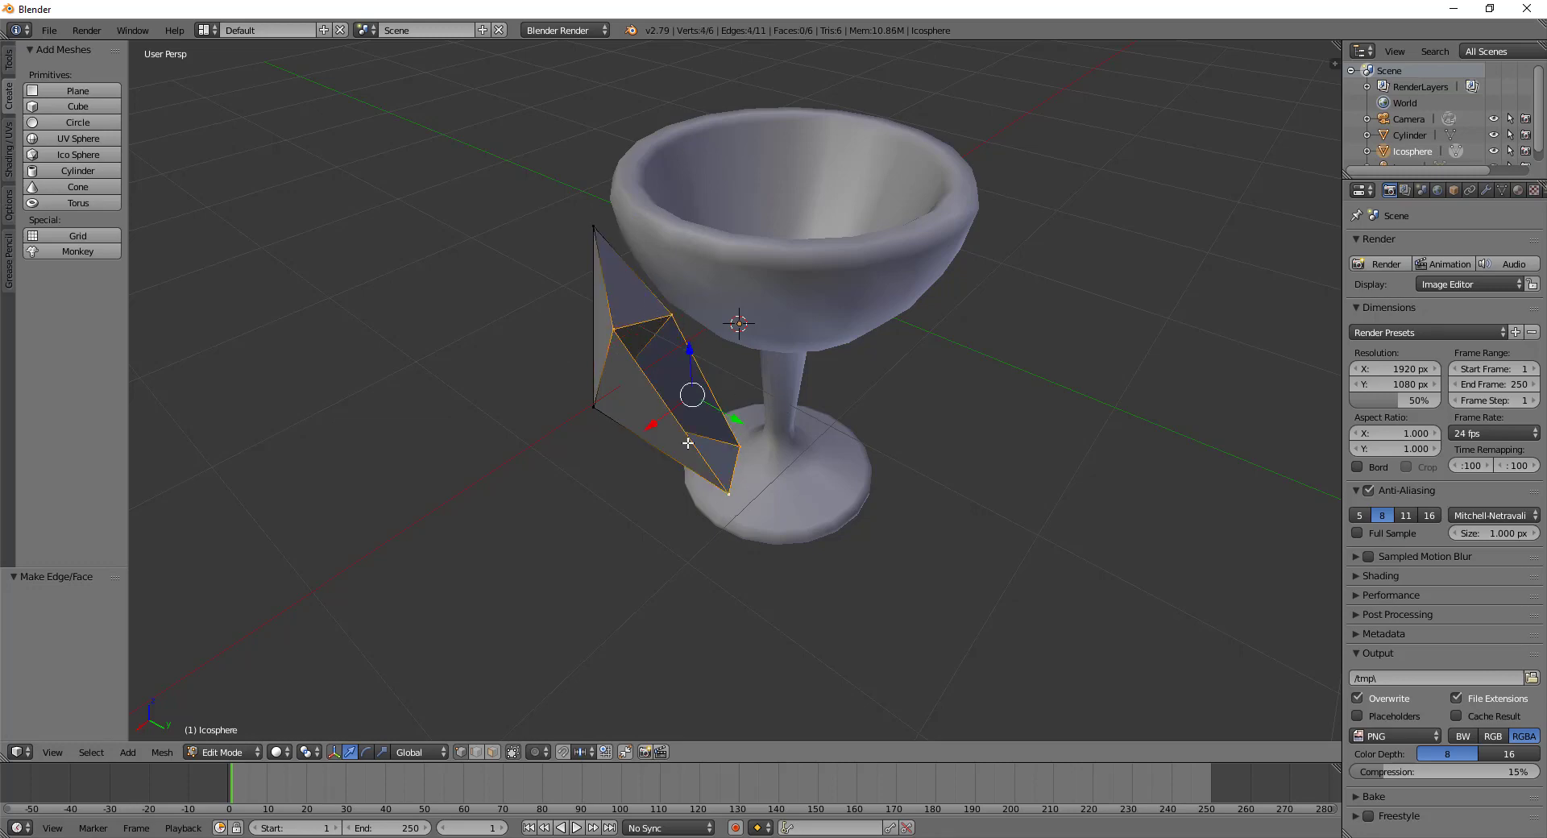
pyautogui.press('Tab')
# Scale the gem down to half size
pyautogui.press('g')
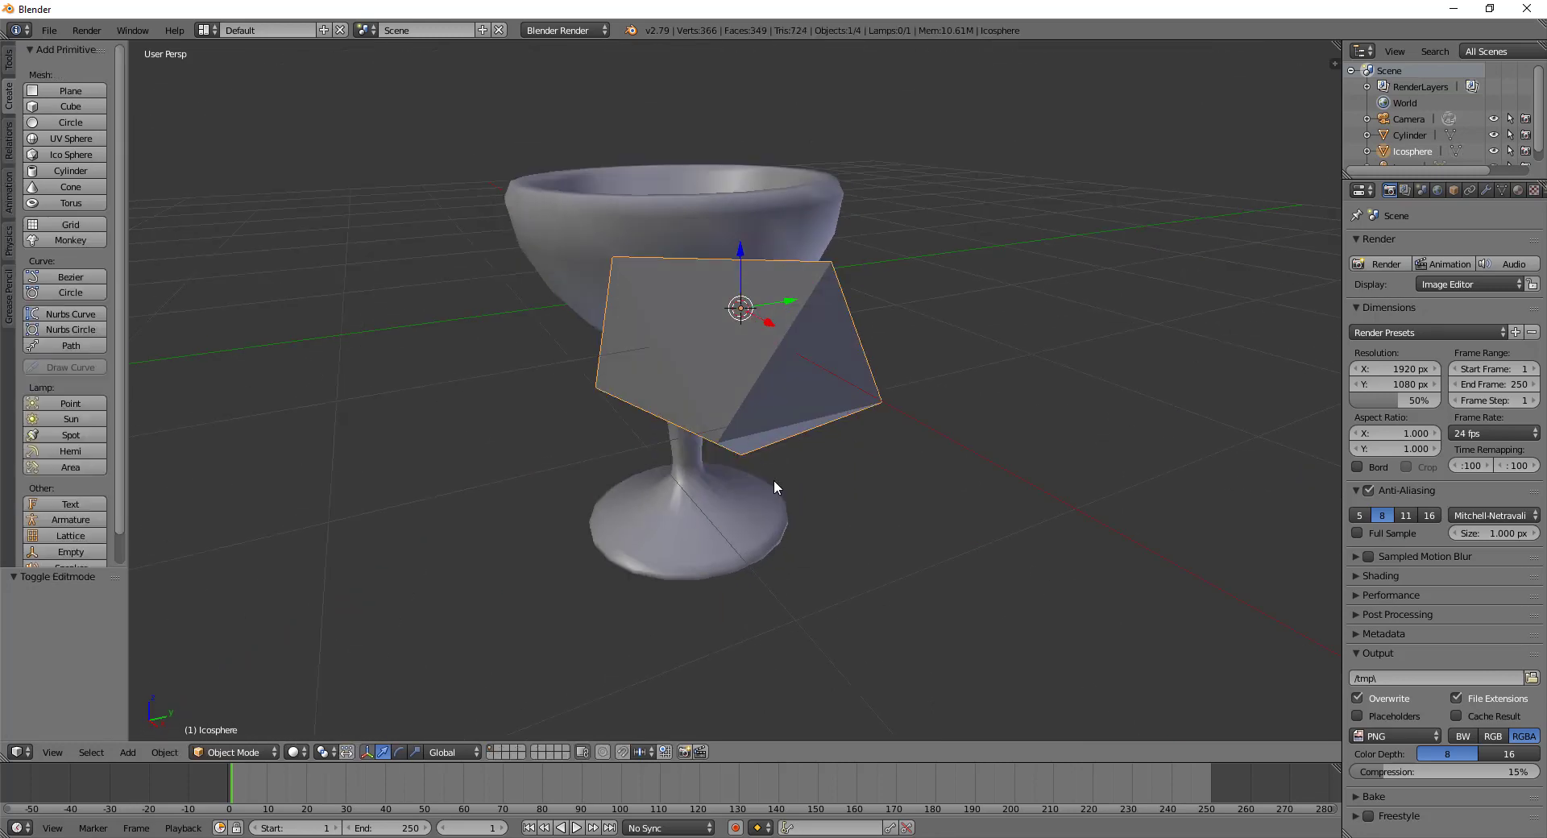
pyautogui.rightClick(923, 516)
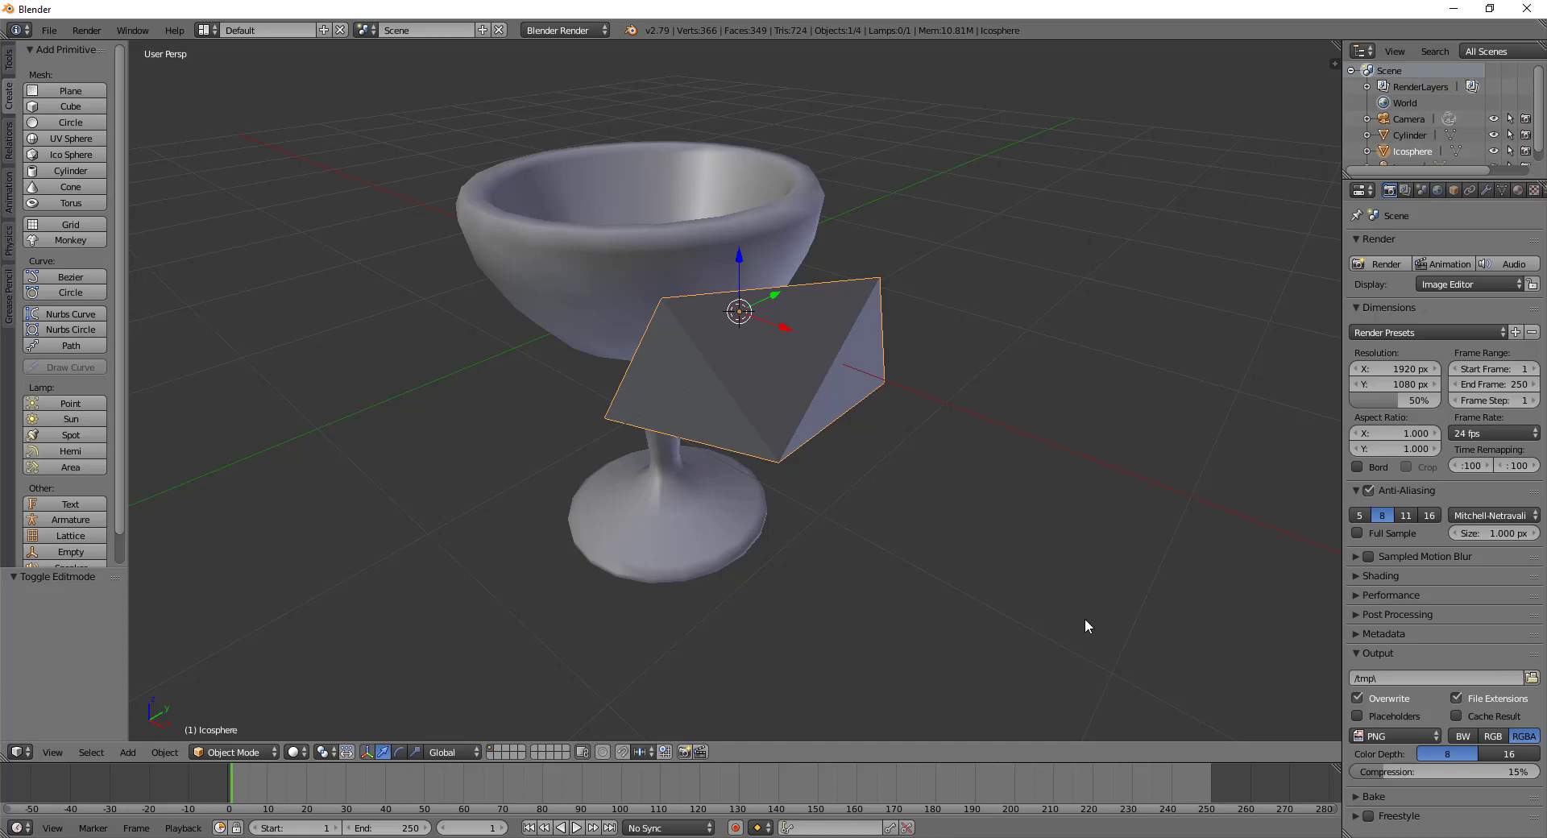
pyautogui.press('s')
pyautogui.click(910, 465)
pyautogui.moveTo(910, 466)
pyautogui.mouseDown(button='middle')
pyautogui.moveTo(865, 430)
pyautogui.moveTo(872, 489)
pyautogui.mouseUp(button='middle')
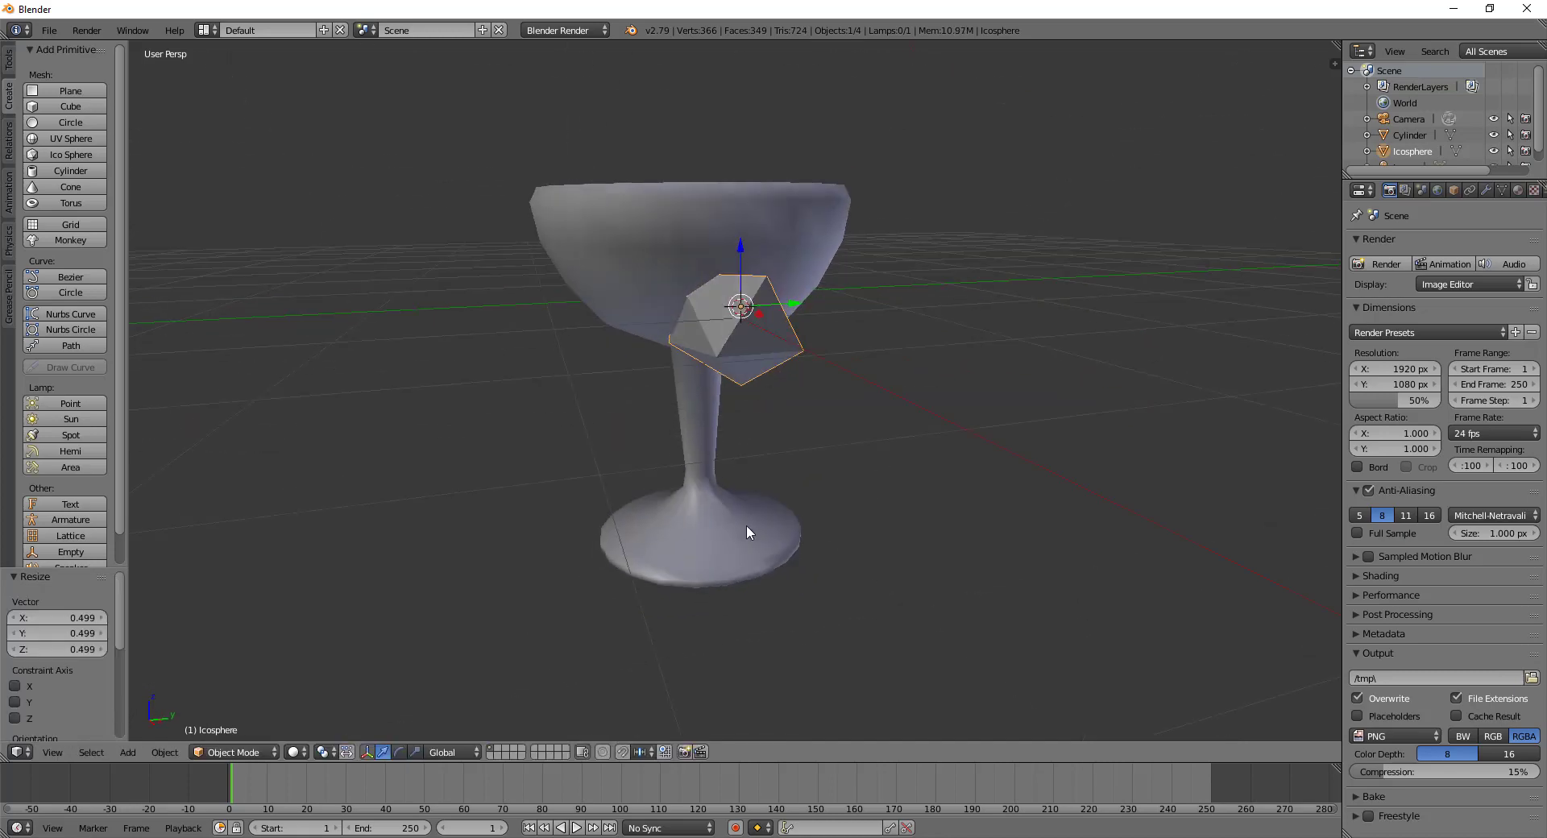
# Rotate the gem about the Y axis, then about the Z axis
pyautogui.press('r')
pyautogui.press('x')
pyautogui.press('y')
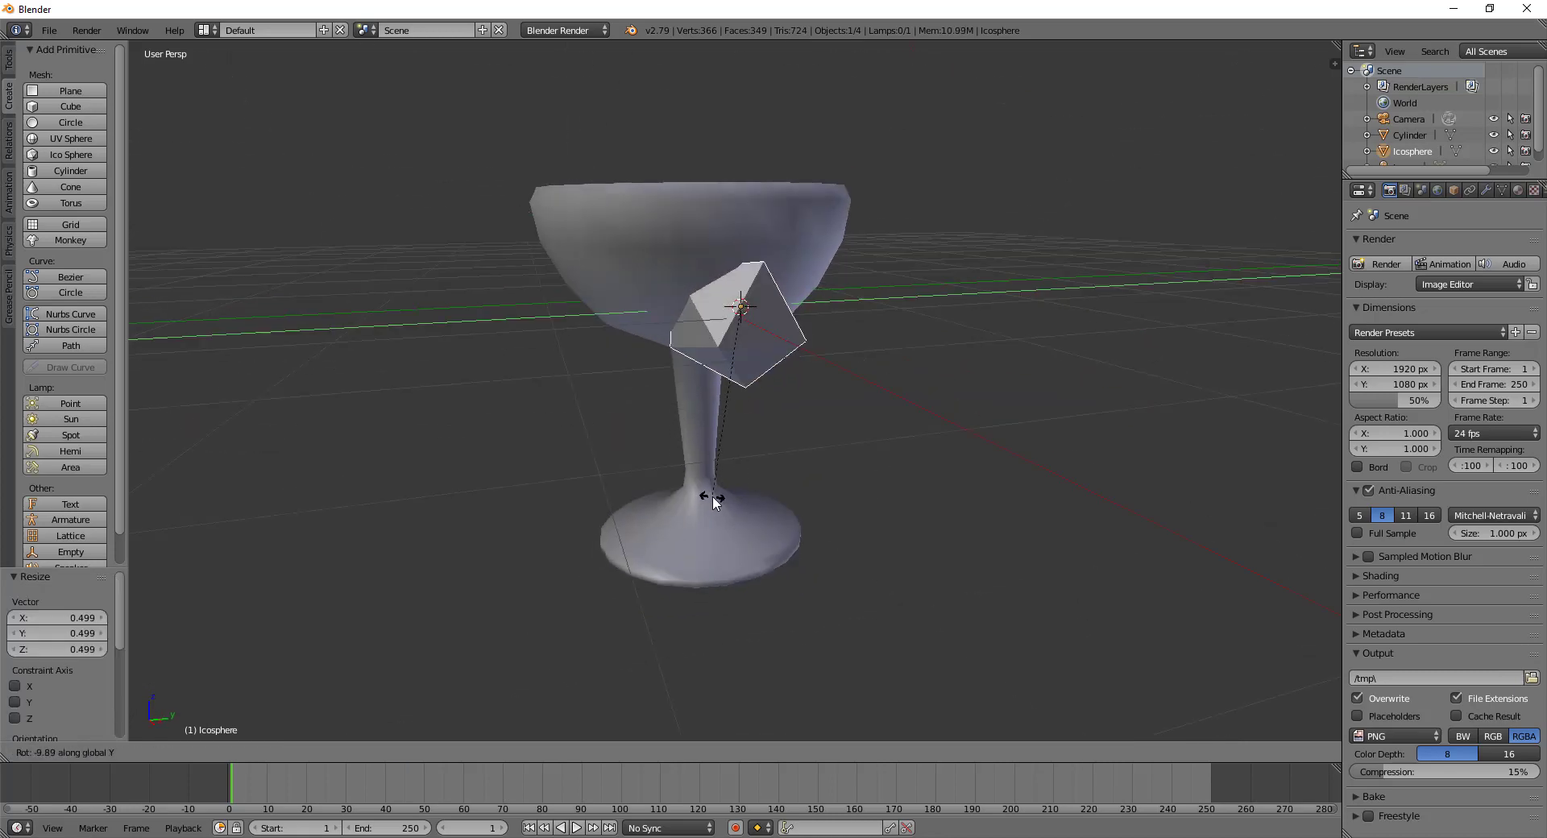
pyautogui.click(713, 495)
pyautogui.moveTo(705, 490)
pyautogui.mouseDown(button='middle')
pyautogui.moveTo(752, 643)
pyautogui.moveTo(801, 586)
pyautogui.moveTo(819, 608)
pyautogui.moveTo(797, 618)
pyautogui.mouseUp(button='middle')
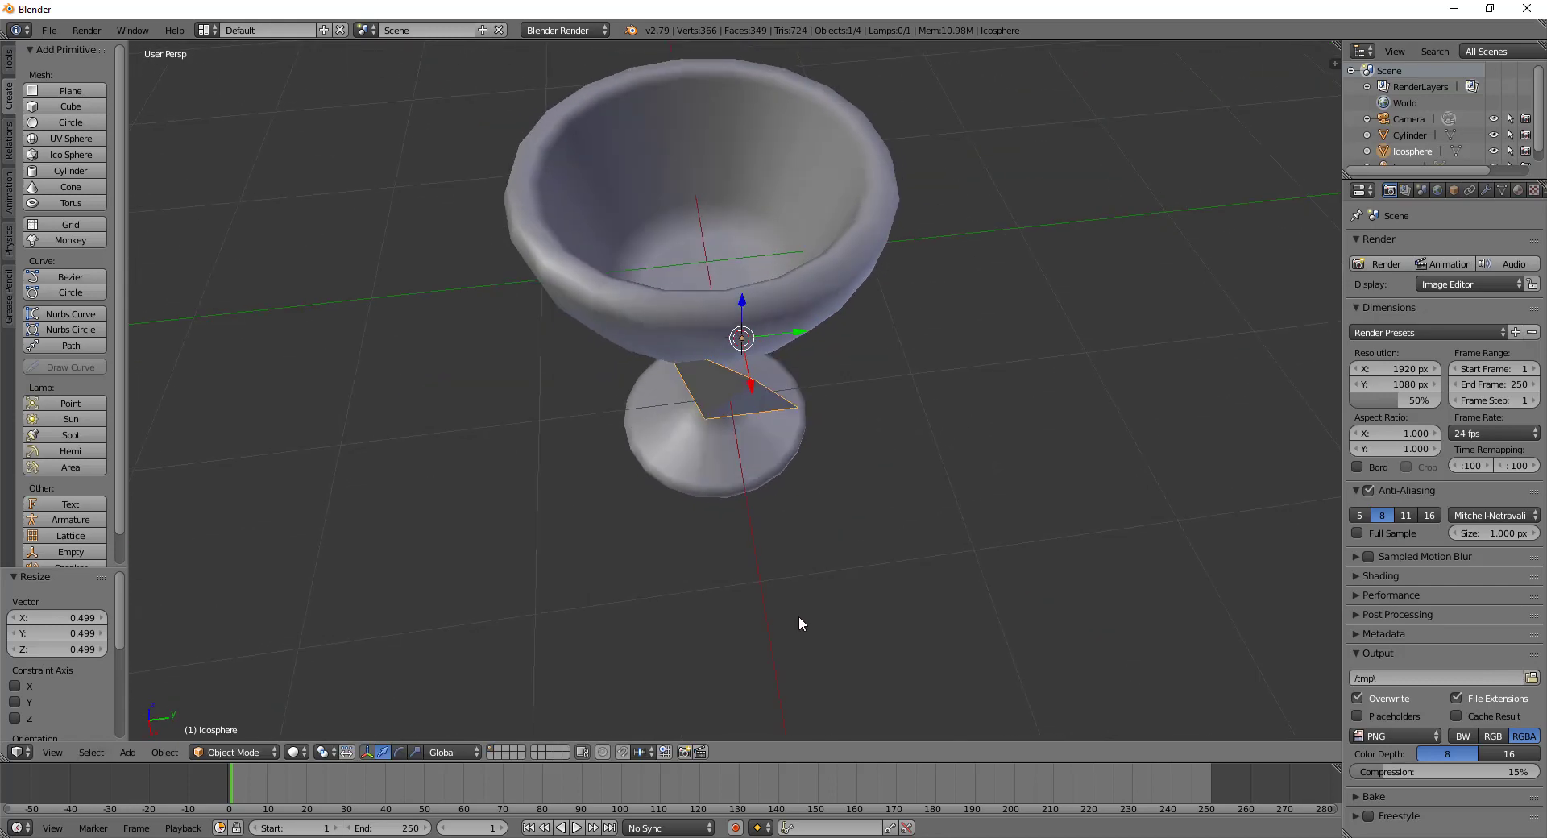
pyautogui.press('r')
pyautogui.press('z')
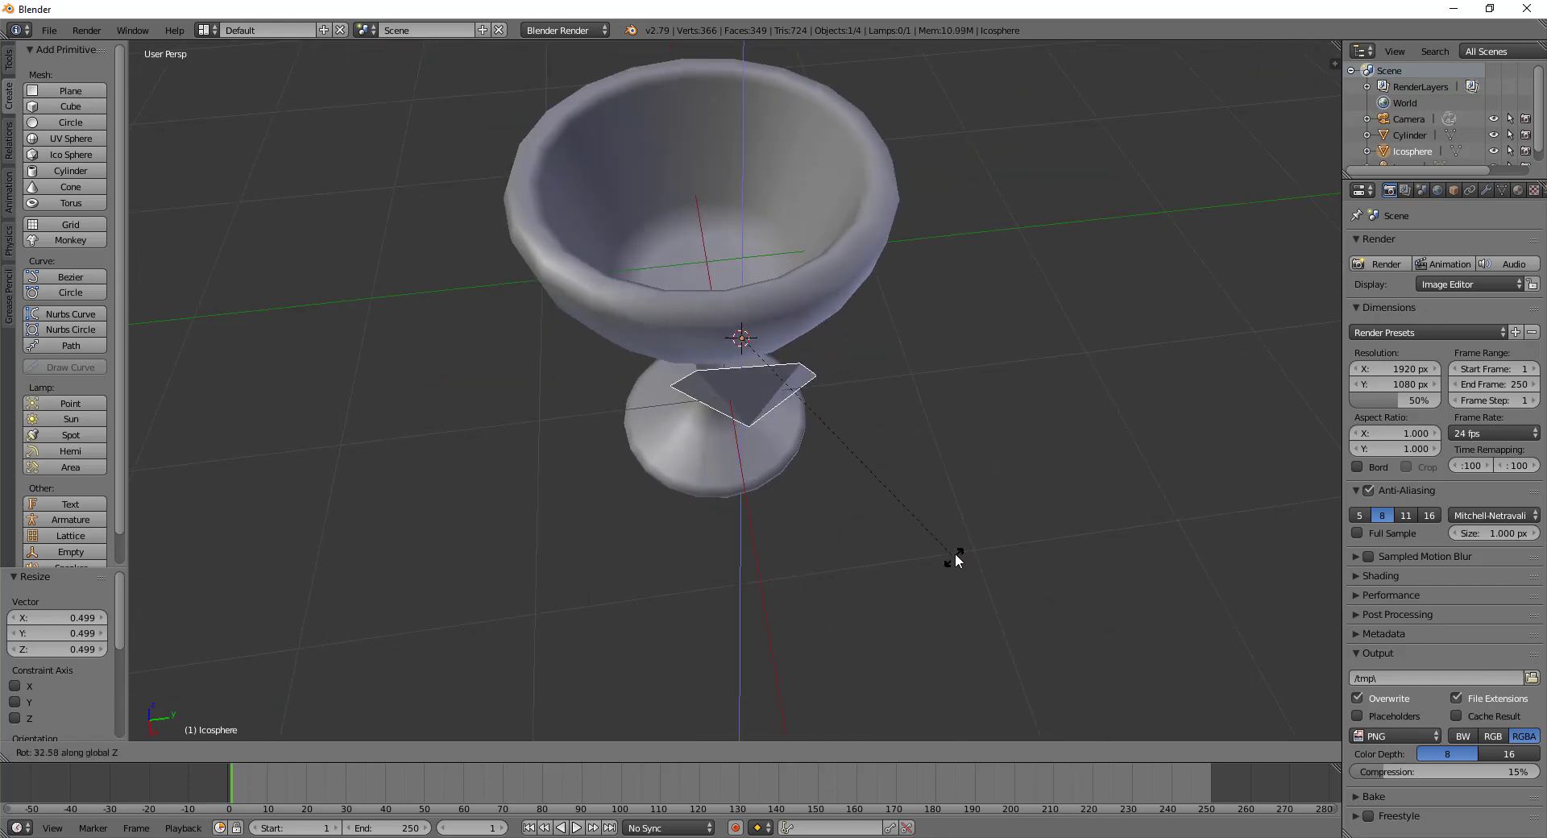
pyautogui.click(965, 535)
# Shrink the gem to about 0.65 and raise it along Z
pyautogui.moveTo(964, 580)
pyautogui.mouseDown(button='middle')
pyautogui.moveTo(949, 419)
pyautogui.moveTo(1061, 514)
pyautogui.moveTo(1050, 535)
pyautogui.mouseUp(button='middle')
pyautogui.press('s')
pyautogui.click(949, 447)
pyautogui.moveTo(949, 448)
pyautogui.mouseDown(button='middle')
pyautogui.moveTo(820, 436)
pyautogui.moveTo(749, 258)
pyautogui.mouseUp(button='middle')
pyautogui.press('g')
pyautogui.press('z')
pyautogui.click(747, 206)
# Rotate the gem 89° about X and place it beside the goblet's bowl
pyautogui.moveTo(748, 204); pyautogui.dragTo(787, 371, button='middle')
pyautogui.press('r')
pyautogui.write('x')
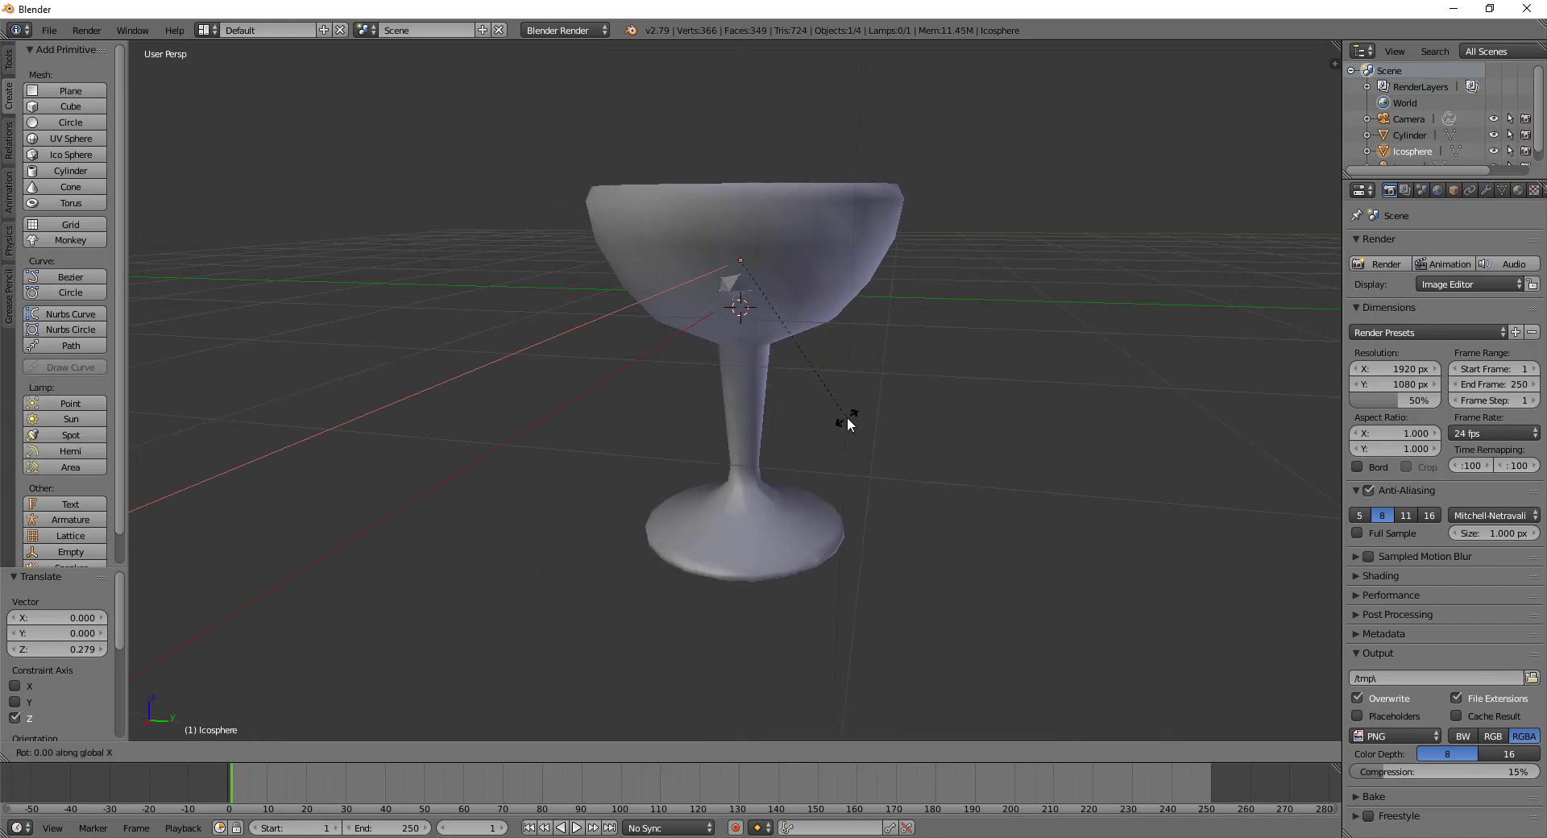
pyautogui.write('89')
pyautogui.press('Return')
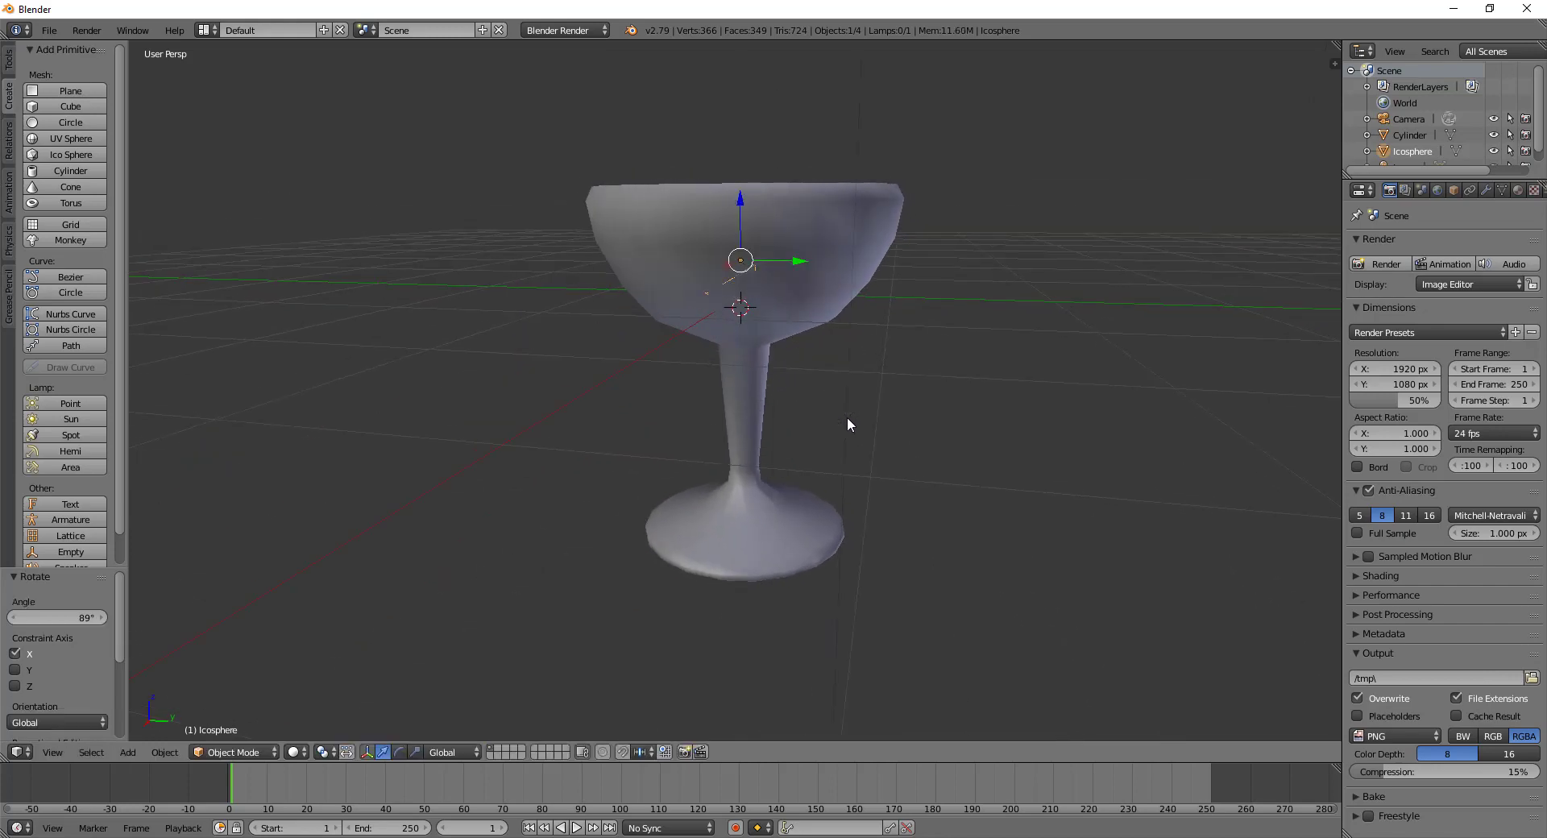
pyautogui.press('g')
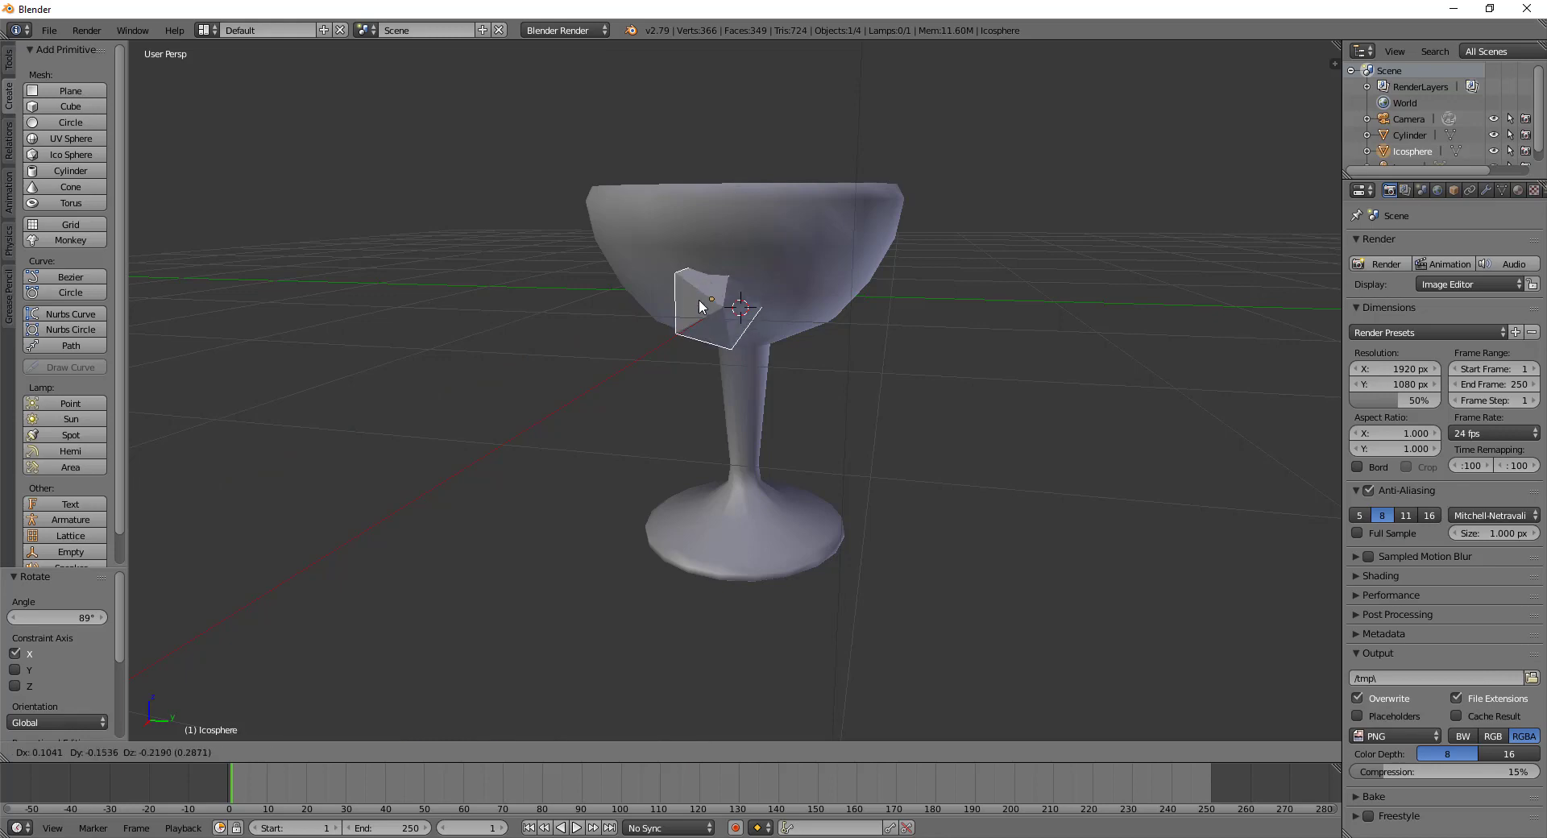
pyautogui.click(625, 346)
pyautogui.moveTo(776, 378)
pyautogui.mouseDown(button='middle')
pyautogui.moveTo(820, 419)
pyautogui.moveTo(815, 432)
pyautogui.moveTo(773, 426)
pyautogui.moveTo(715, 487)
pyautogui.moveTo(843, 443)
pyautogui.moveTo(751, 409)
pyautogui.moveTo(878, 419)
pyautogui.mouseUp(button='middle')
pyautogui.scroll(3, 752, 409)
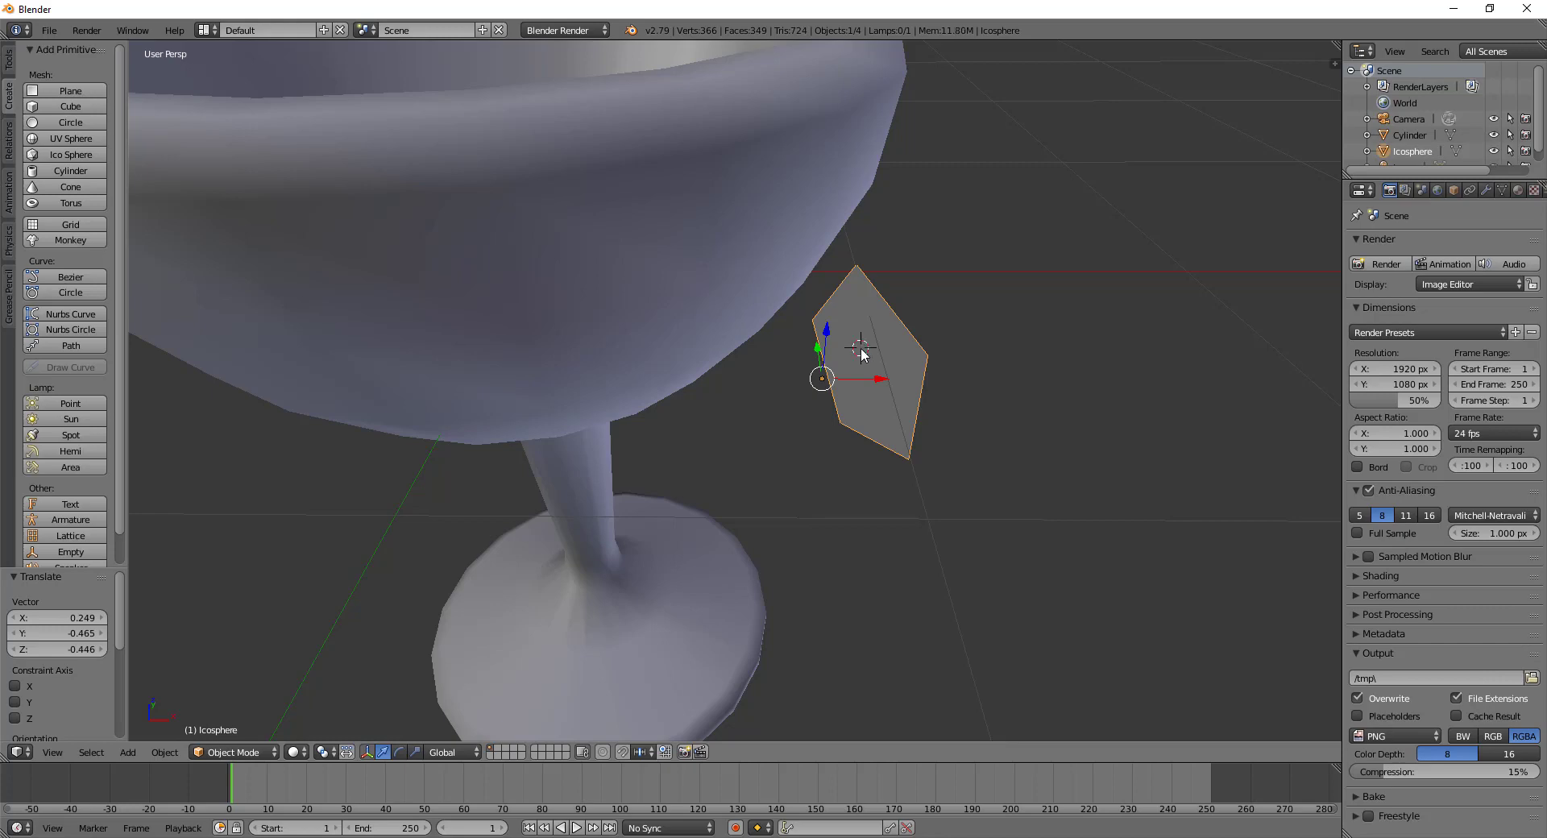
pyautogui.moveTo(863, 349)
pyautogui.mouseDown(button='middle')
pyautogui.moveTo(860, 408)
pyautogui.moveTo(813, 282)
pyautogui.moveTo(871, 338)
pyautogui.moveTo(810, 298)
pyautogui.moveTo(693, 302)
pyautogui.moveTo(739, 320)
pyautogui.moveTo(631, 312)
pyautogui.moveTo(797, 359)
pyautogui.moveTo(639, 347)
pyautogui.mouseUp(button='middle')
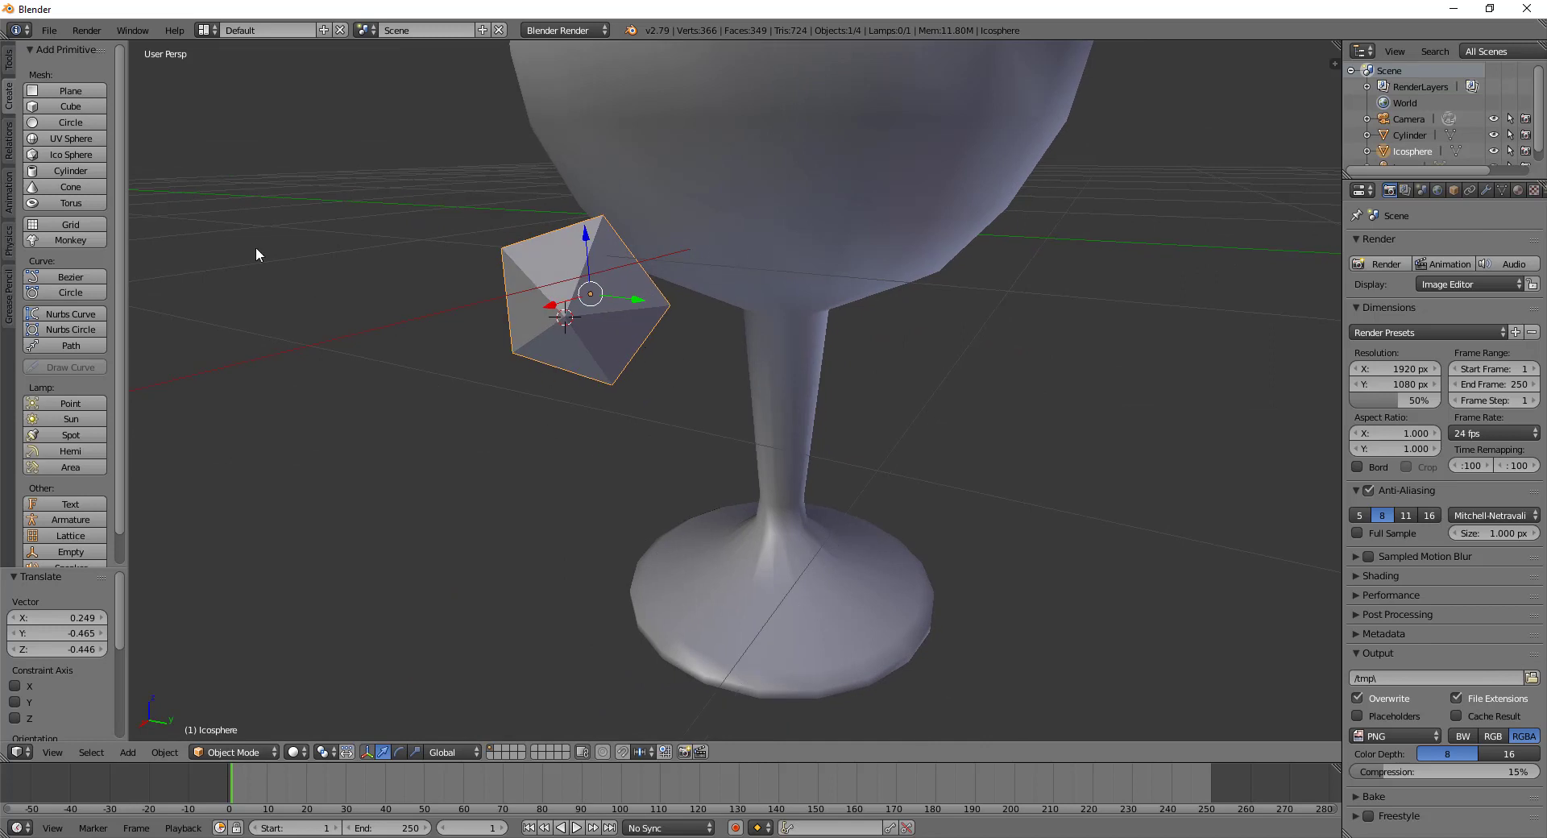
# Move the gem's origin to the 3D cursor at the goblet's centre
pyautogui.click(10, 61)
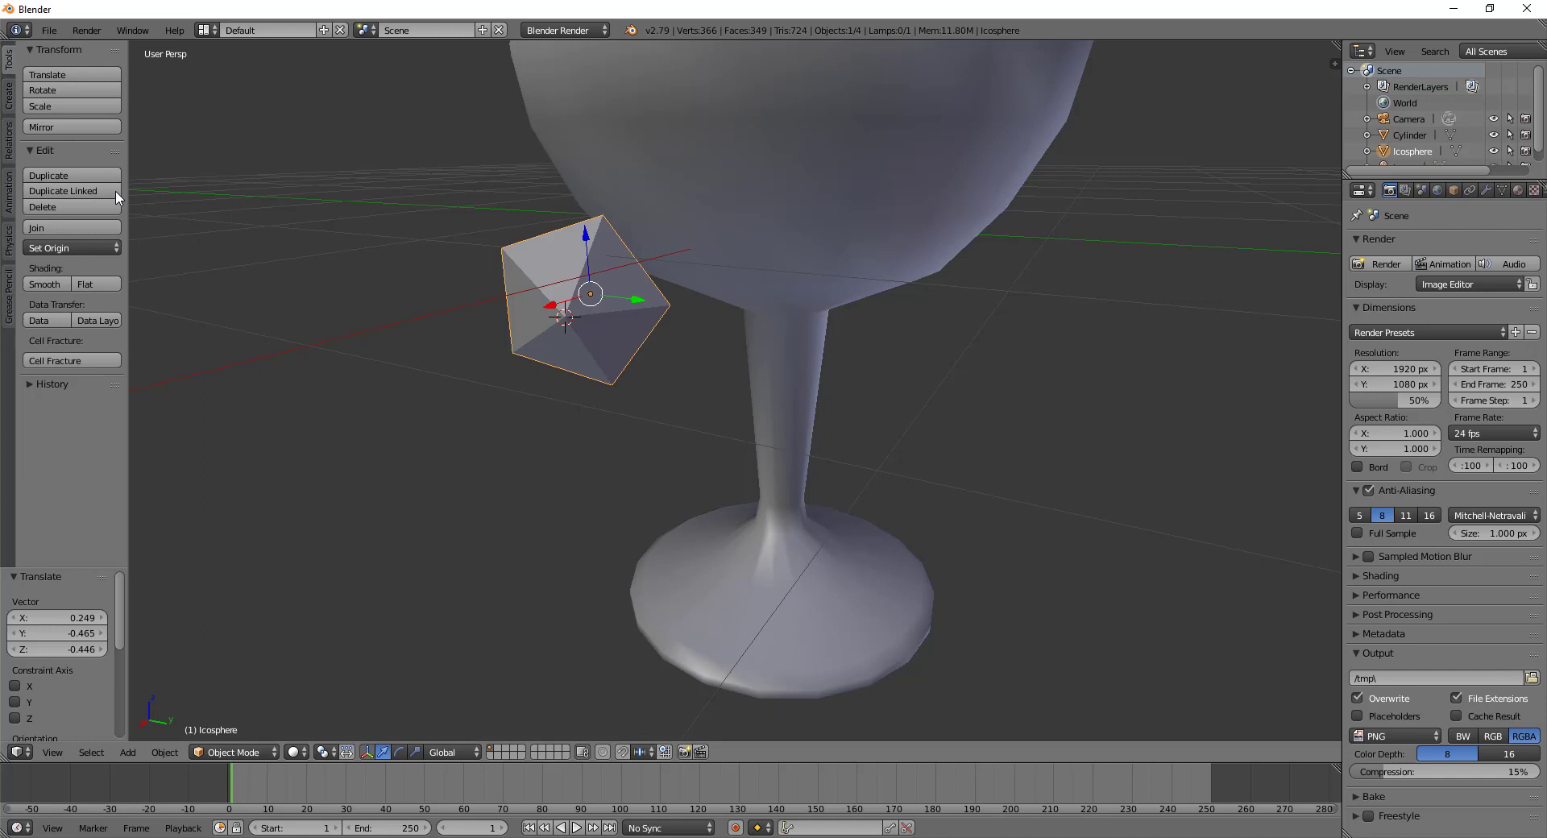
pyautogui.click(58, 249)
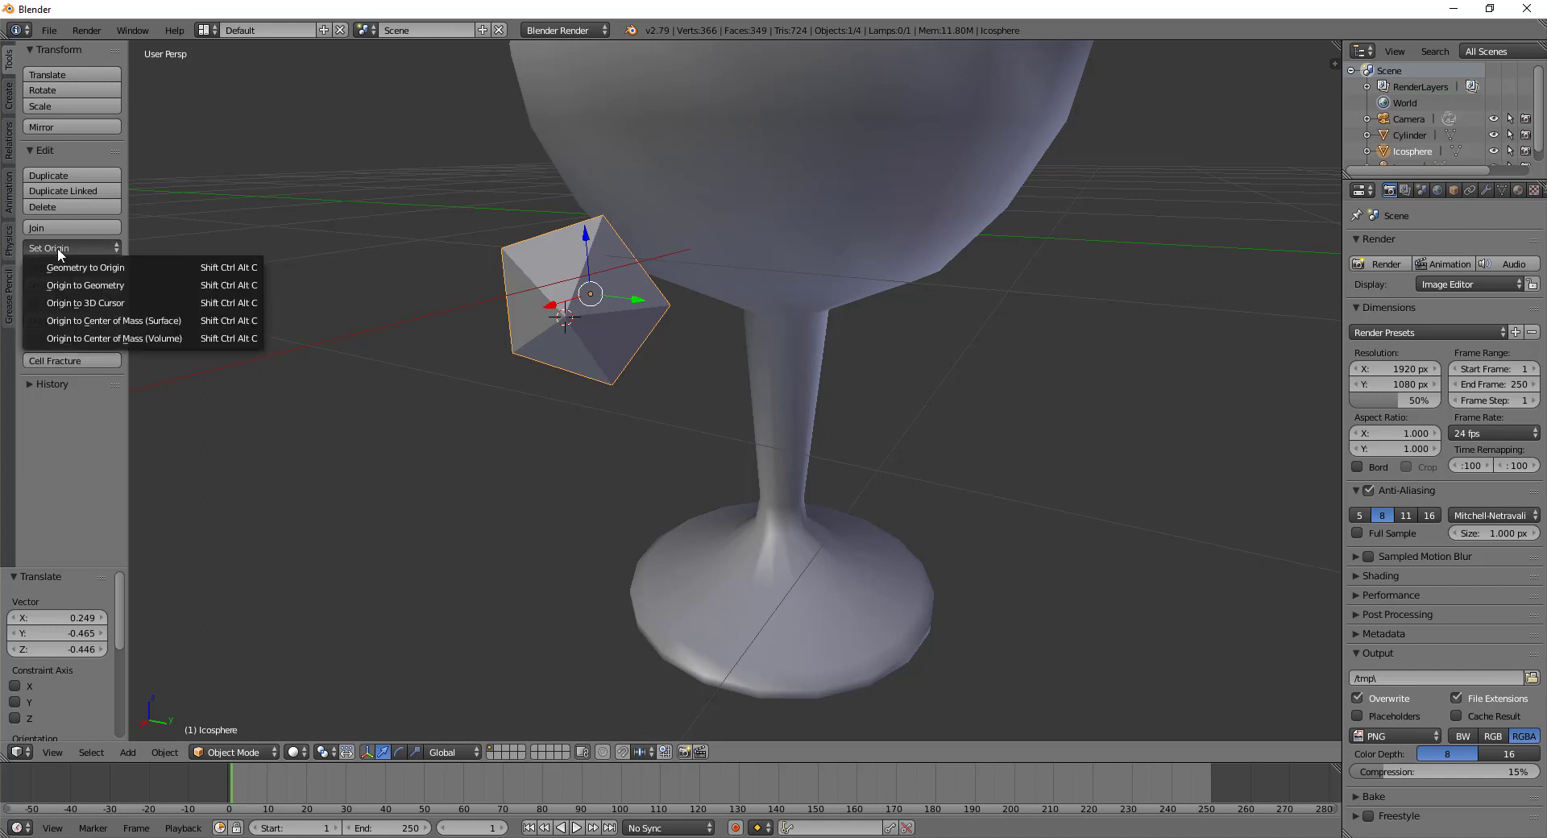
pyautogui.click(123, 310)
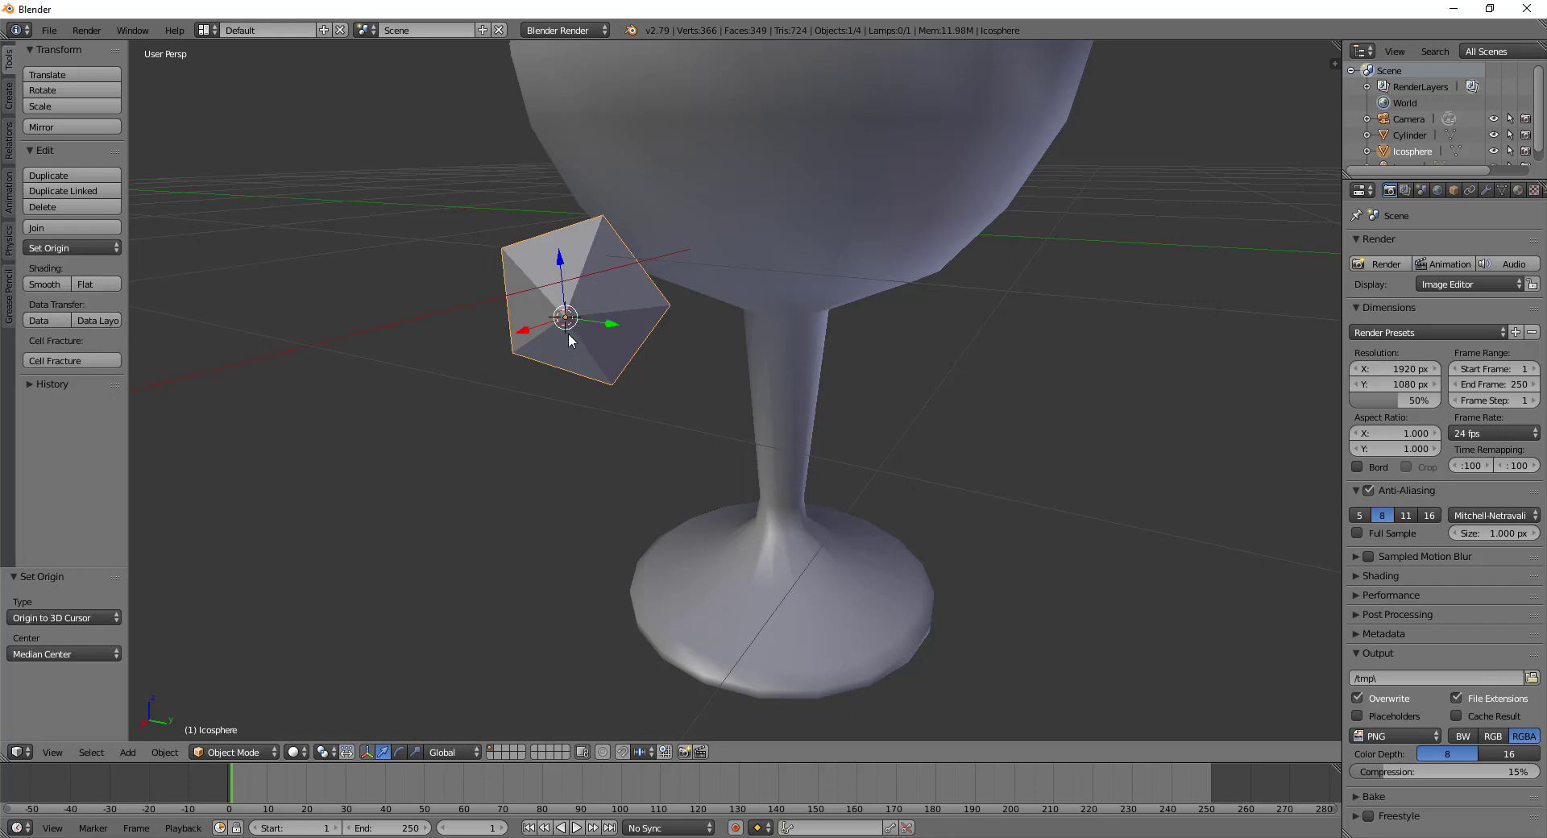
pyautogui.moveTo(569, 314)
pyautogui.mouseDown(button='middle')
pyautogui.moveTo(734, 390)
pyautogui.moveTo(670, 324)
pyautogui.mouseUp(button='middle')
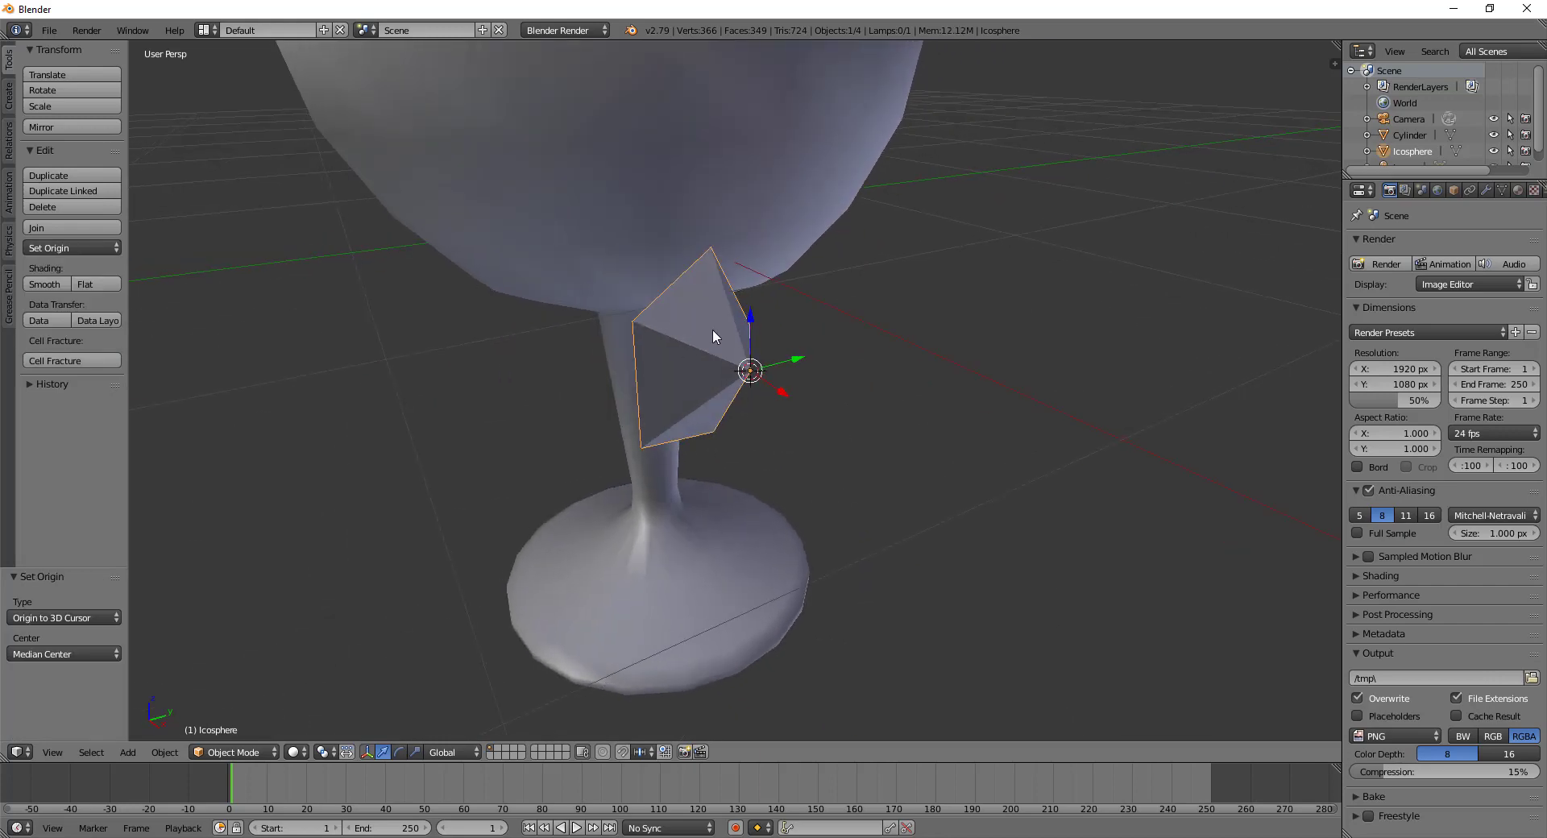
# Swing the gem around the goblet with two Z rotations, the second 15.3°
pyautogui.press('r')
pyautogui.press('x')
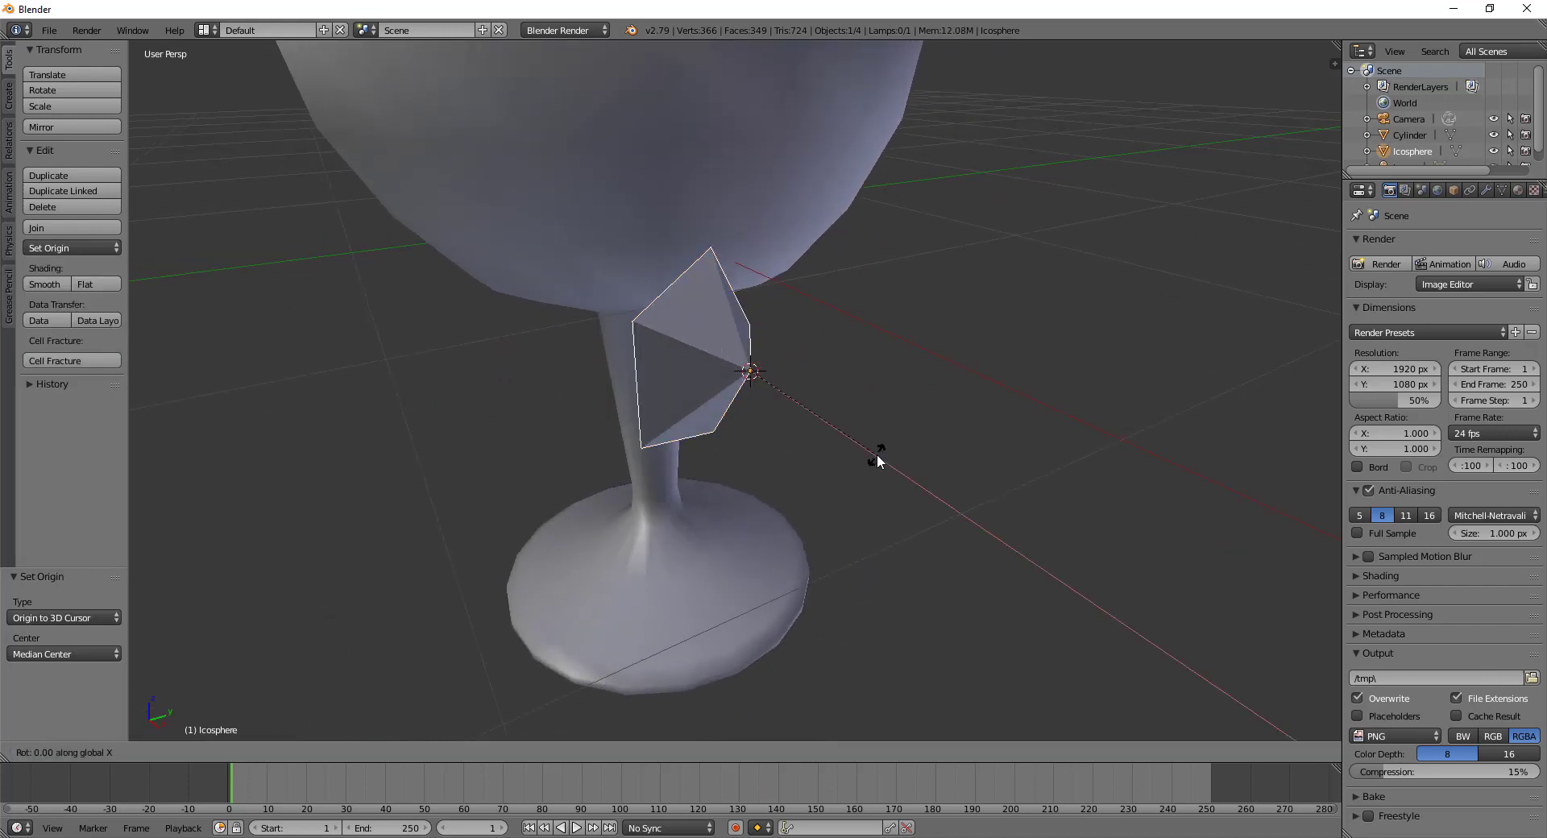
pyautogui.press('y')
pyautogui.press('z')
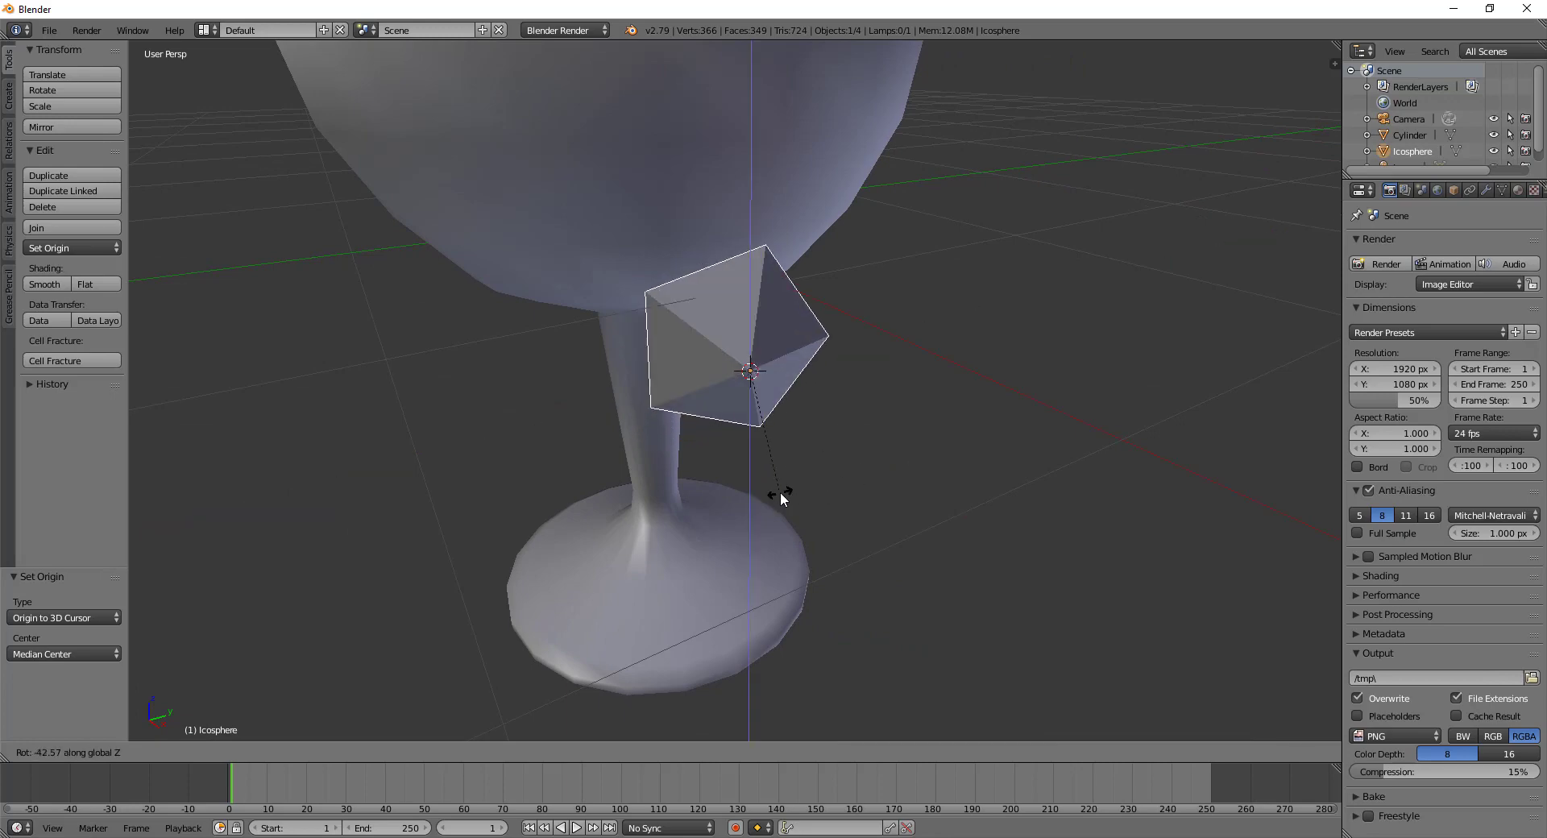
pyautogui.click(781, 493)
pyautogui.moveTo(780, 491)
pyautogui.mouseDown(button='middle')
pyautogui.moveTo(727, 425)
pyautogui.moveTo(791, 472)
pyautogui.moveTo(776, 519)
pyautogui.mouseUp(button='middle')
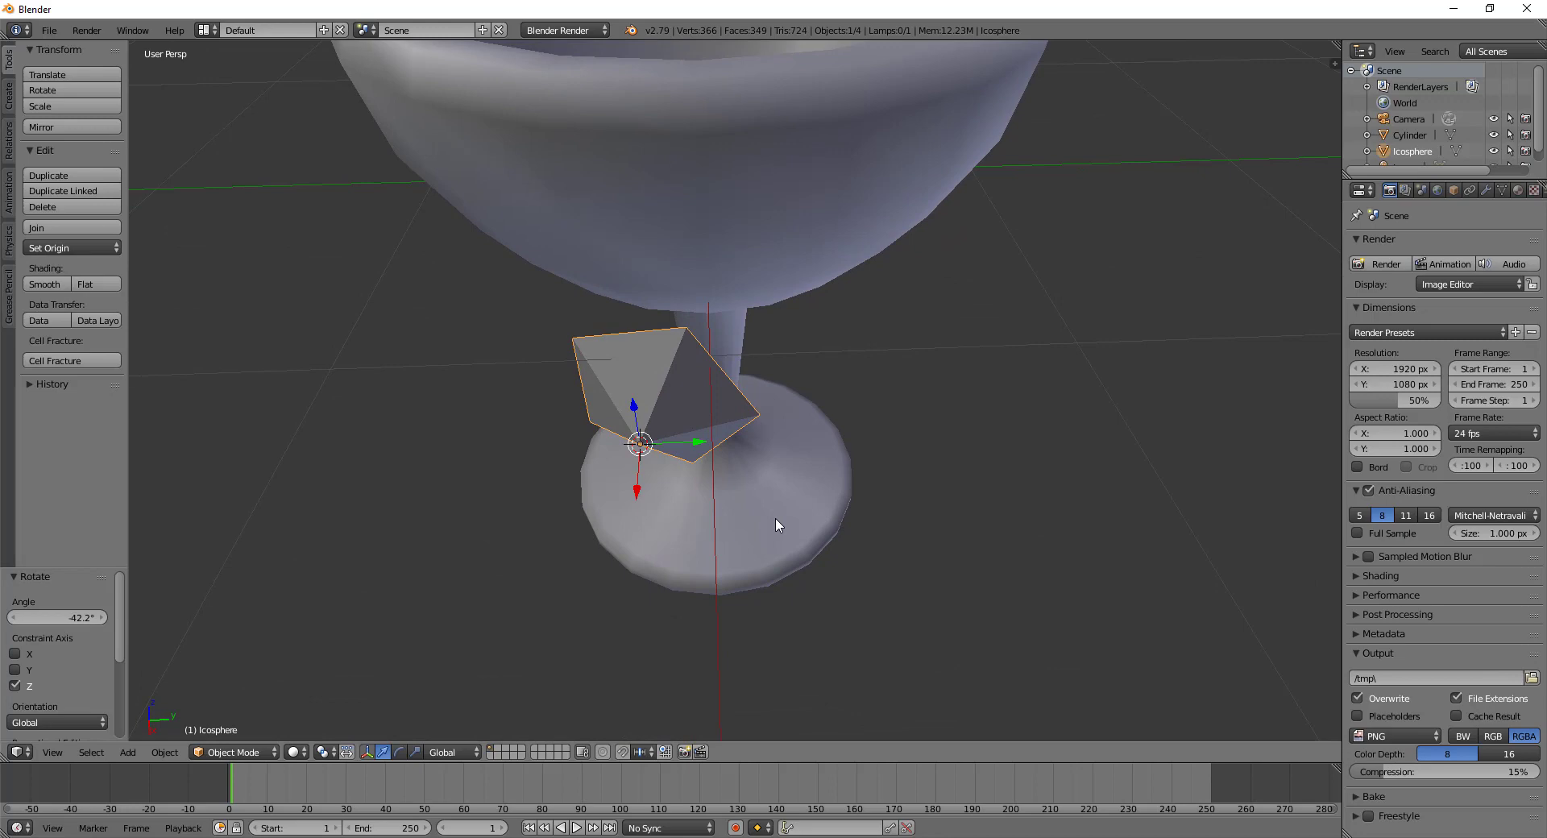
pyautogui.press('r')
pyautogui.press('z')
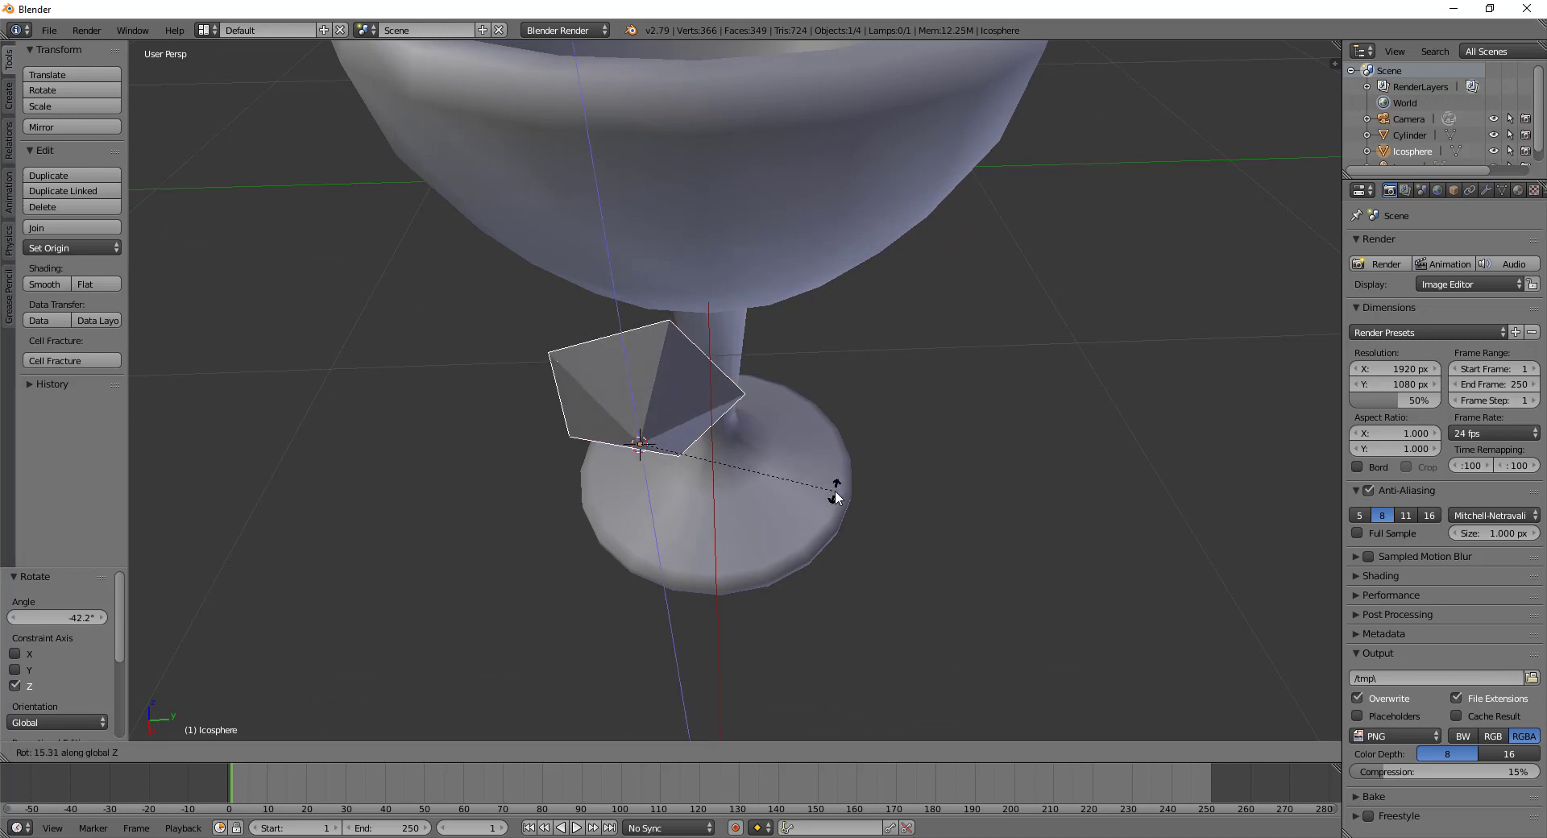
pyautogui.click(835, 489)
pyautogui.moveTo(834, 489)
pyautogui.mouseDown(button='middle')
pyautogui.moveTo(748, 522)
pyautogui.moveTo(752, 548)
pyautogui.moveTo(744, 428)
pyautogui.mouseUp(button='middle')
# Tilt the gem 19.7° about X and raise it along Z onto the bowl
pyautogui.press('r')
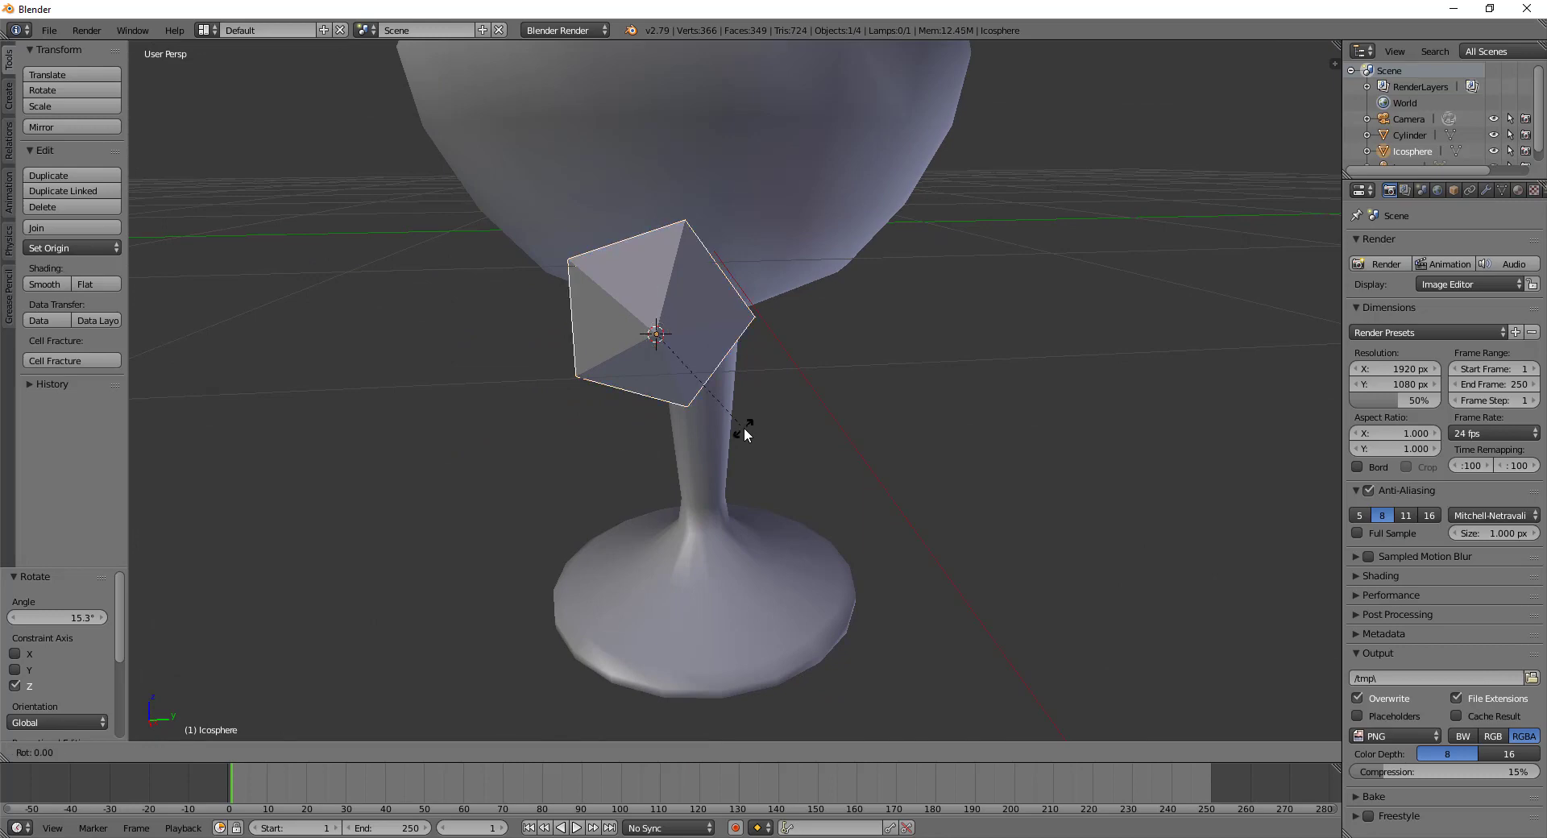
pyautogui.press('x')
pyautogui.click(770, 392)
pyautogui.moveTo(770, 392)
pyautogui.mouseDown(button='middle')
pyautogui.moveTo(830, 472)
pyautogui.moveTo(916, 365)
pyautogui.mouseUp(button='middle')
pyautogui.press('g')
pyautogui.press('z')
pyautogui.click(969, 151)
pyautogui.moveTo(969, 152); pyautogui.dragTo(824, 302, button='middle')
# Shrink the gem to about half size and tilt it 16.9° about Y
pyautogui.press('s')
pyautogui.click(814, 262)
pyautogui.moveTo(693, 211)
pyautogui.mouseDown(button='middle')
pyautogui.moveTo(757, 186)
pyautogui.moveTo(863, 302)
pyautogui.moveTo(814, 161)
pyautogui.mouseUp(button='middle')
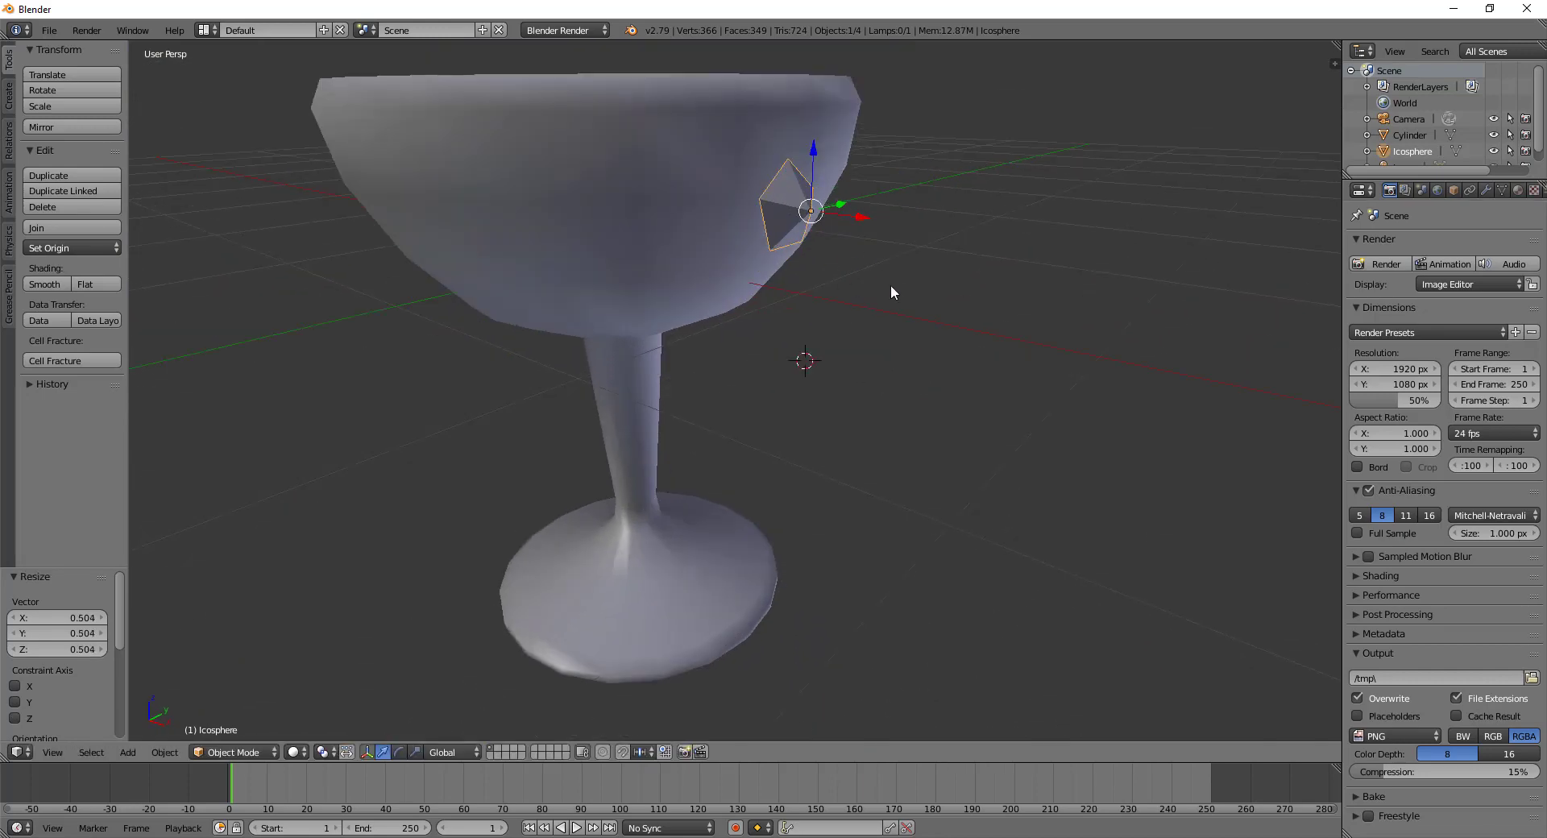
pyautogui.press('r')
pyautogui.press('x')
pyautogui.press('y')
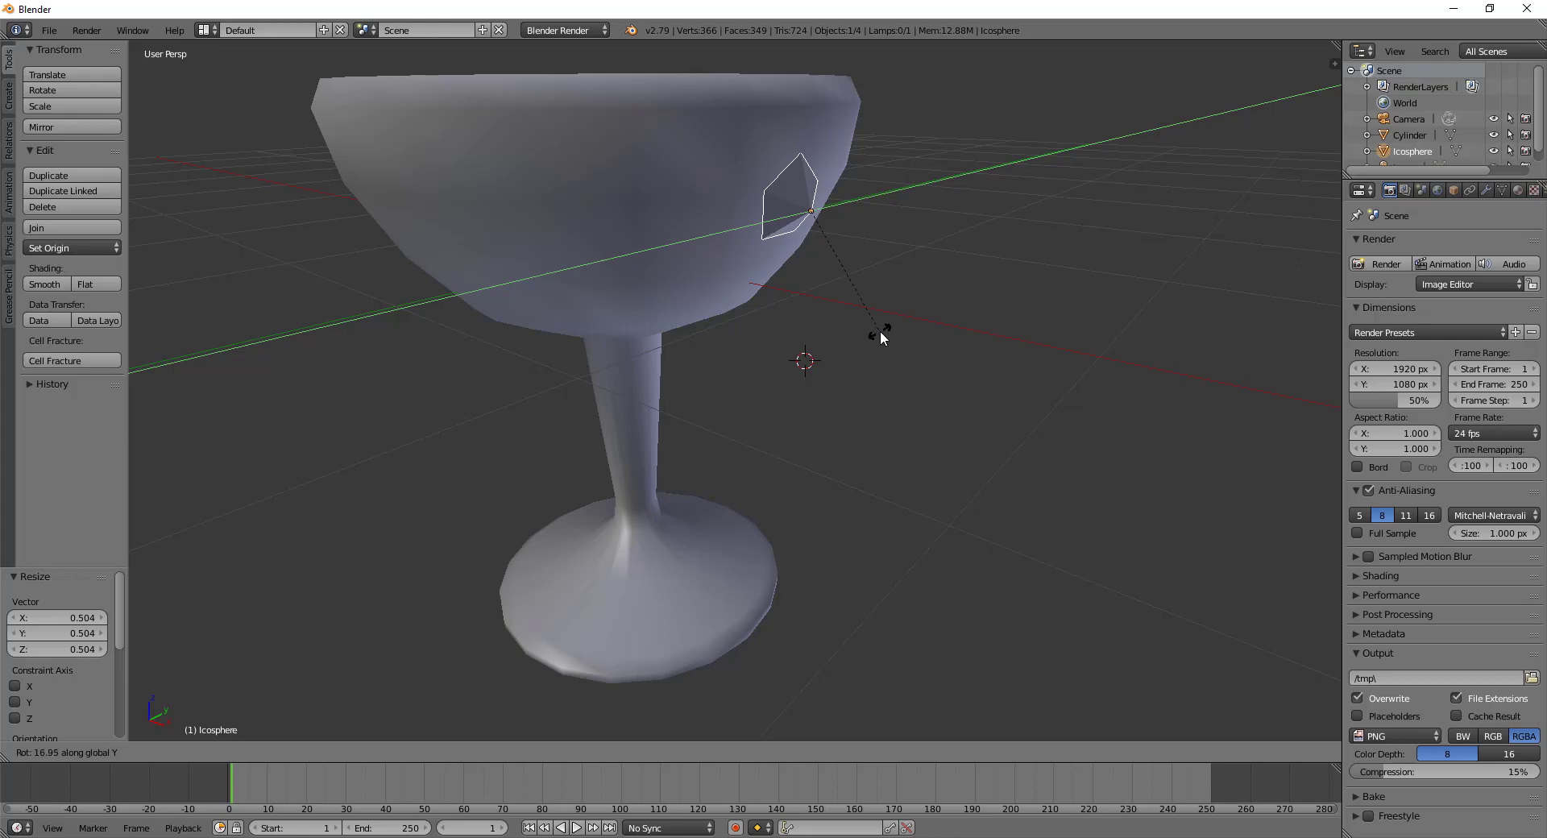
pyautogui.click(879, 330)
pyautogui.moveTo(880, 331)
pyautogui.mouseDown(button='middle')
pyautogui.moveTo(805, 282)
pyautogui.moveTo(647, 312)
pyautogui.moveTo(640, 375)
pyautogui.mouseUp(button='middle')
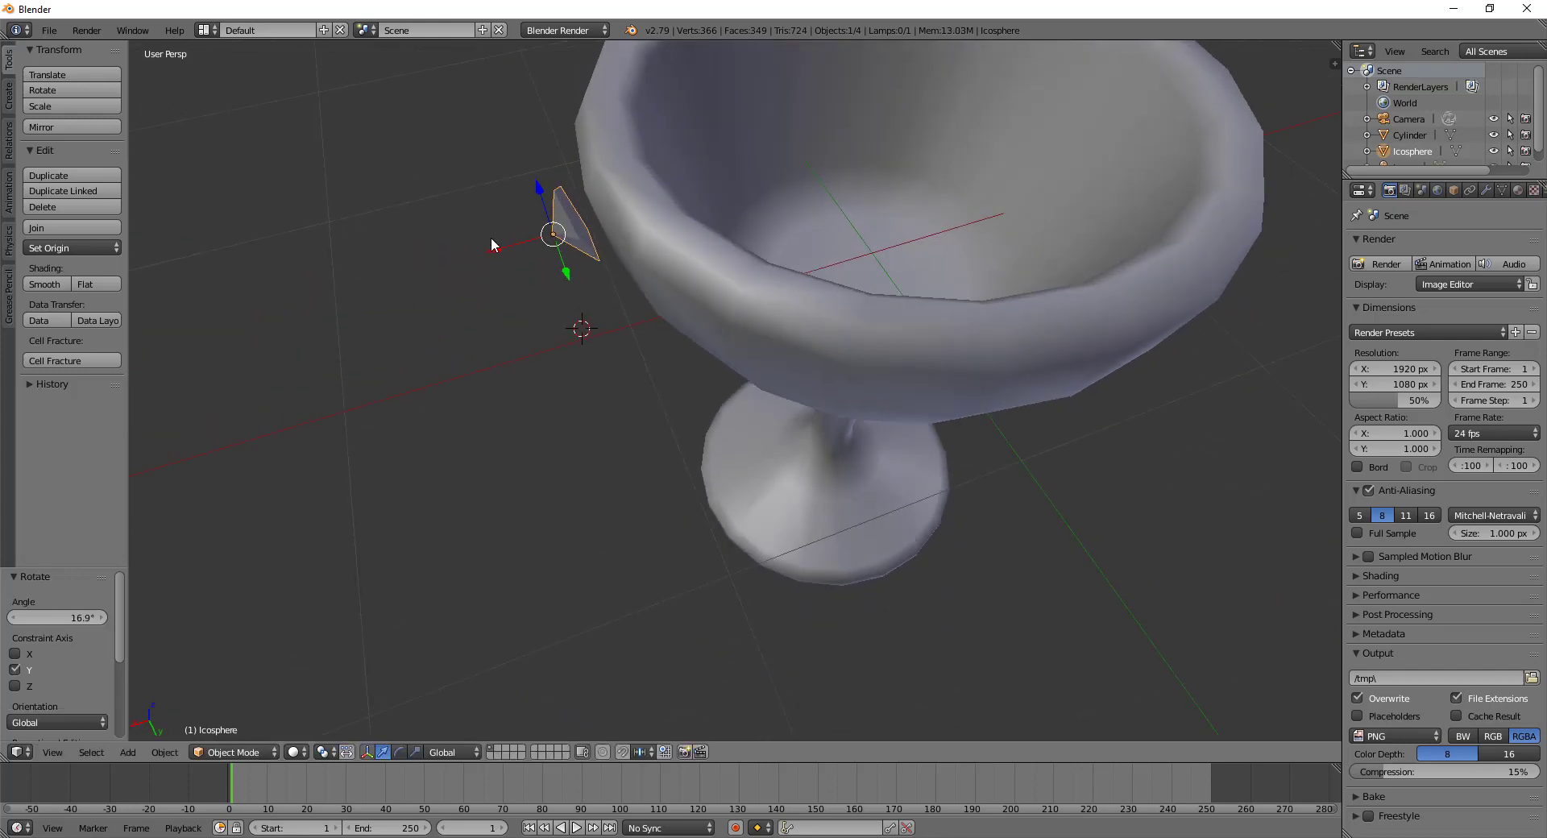
# Nudge the gem along X, give it a small turn about Z, and nudge it along X again
pyautogui.press('g')
pyautogui.press('x')
pyautogui.click(525, 245)
pyautogui.moveTo(525, 245)
pyautogui.mouseDown(button='middle')
pyautogui.moveTo(806, 256)
pyautogui.moveTo(863, 201)
pyautogui.mouseUp(button='middle')
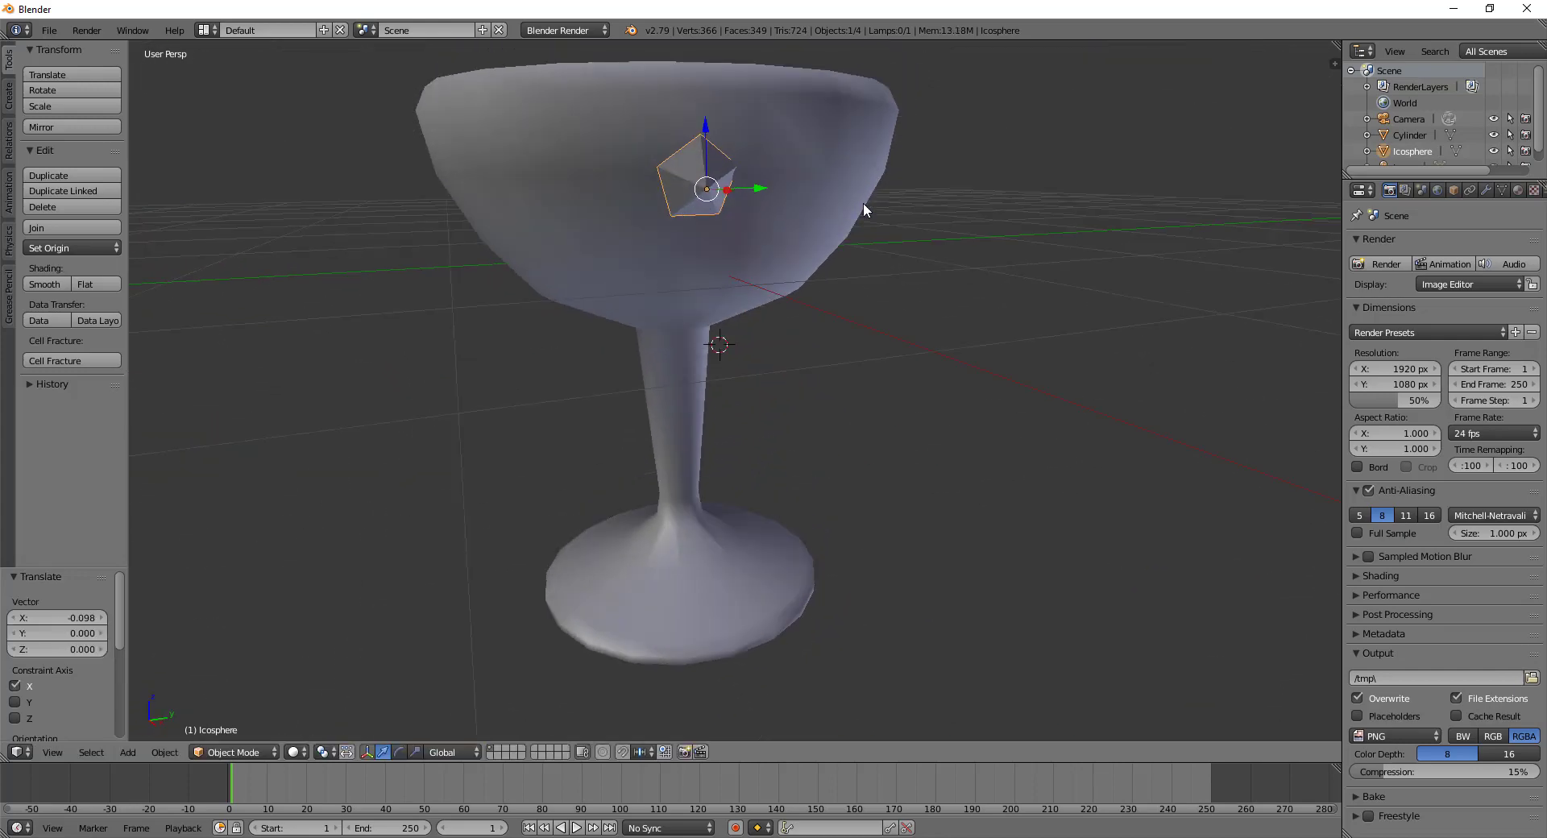
pyautogui.press('r')
pyautogui.press('z')
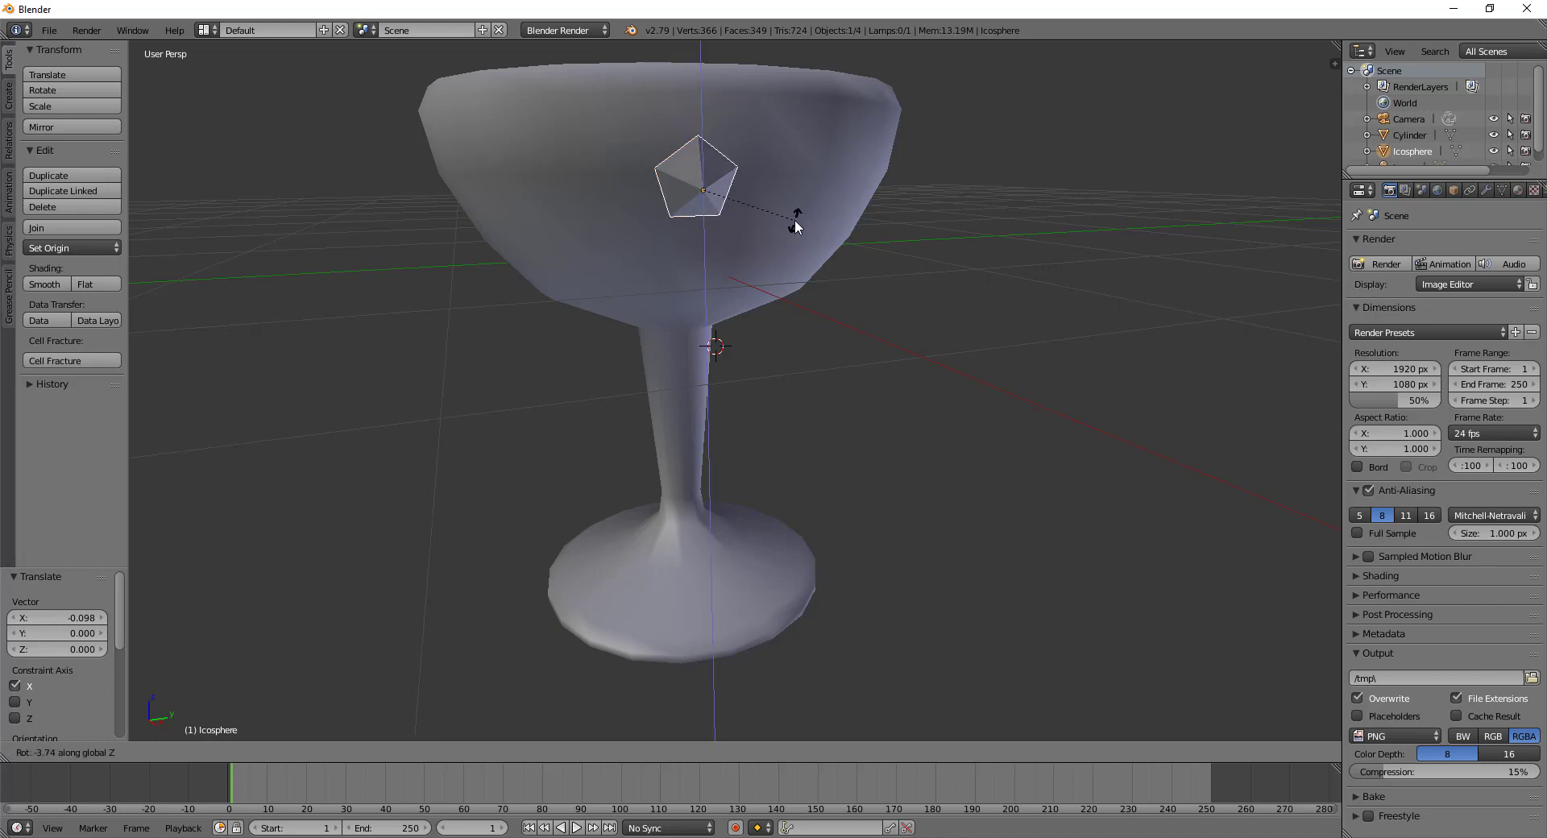
pyautogui.click(786, 263)
pyautogui.moveTo(785, 262); pyautogui.dragTo(752, 443, button='middle')
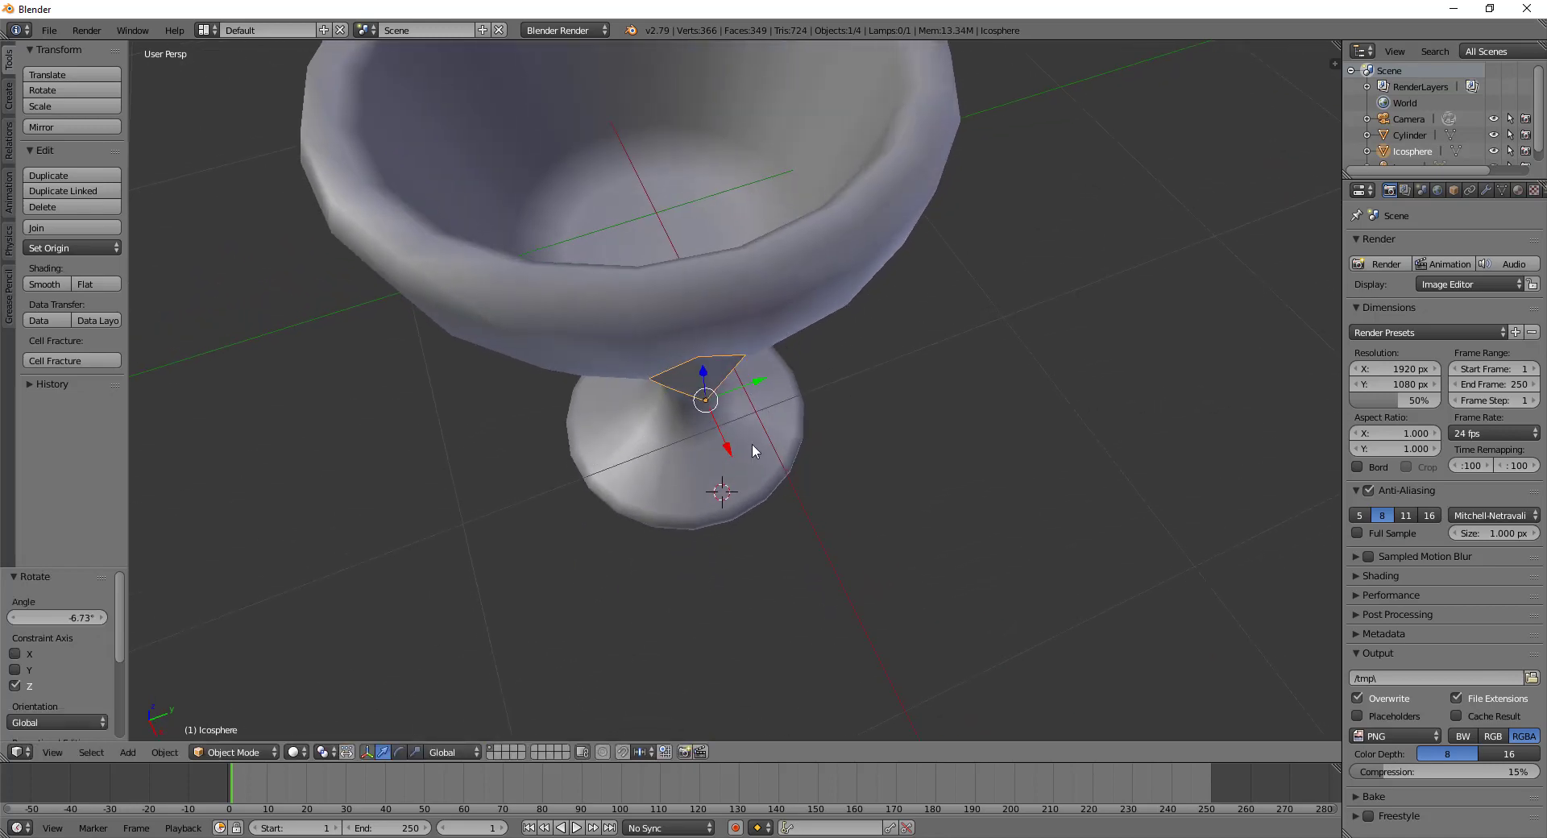
pyautogui.press('g')
pyautogui.press('x')
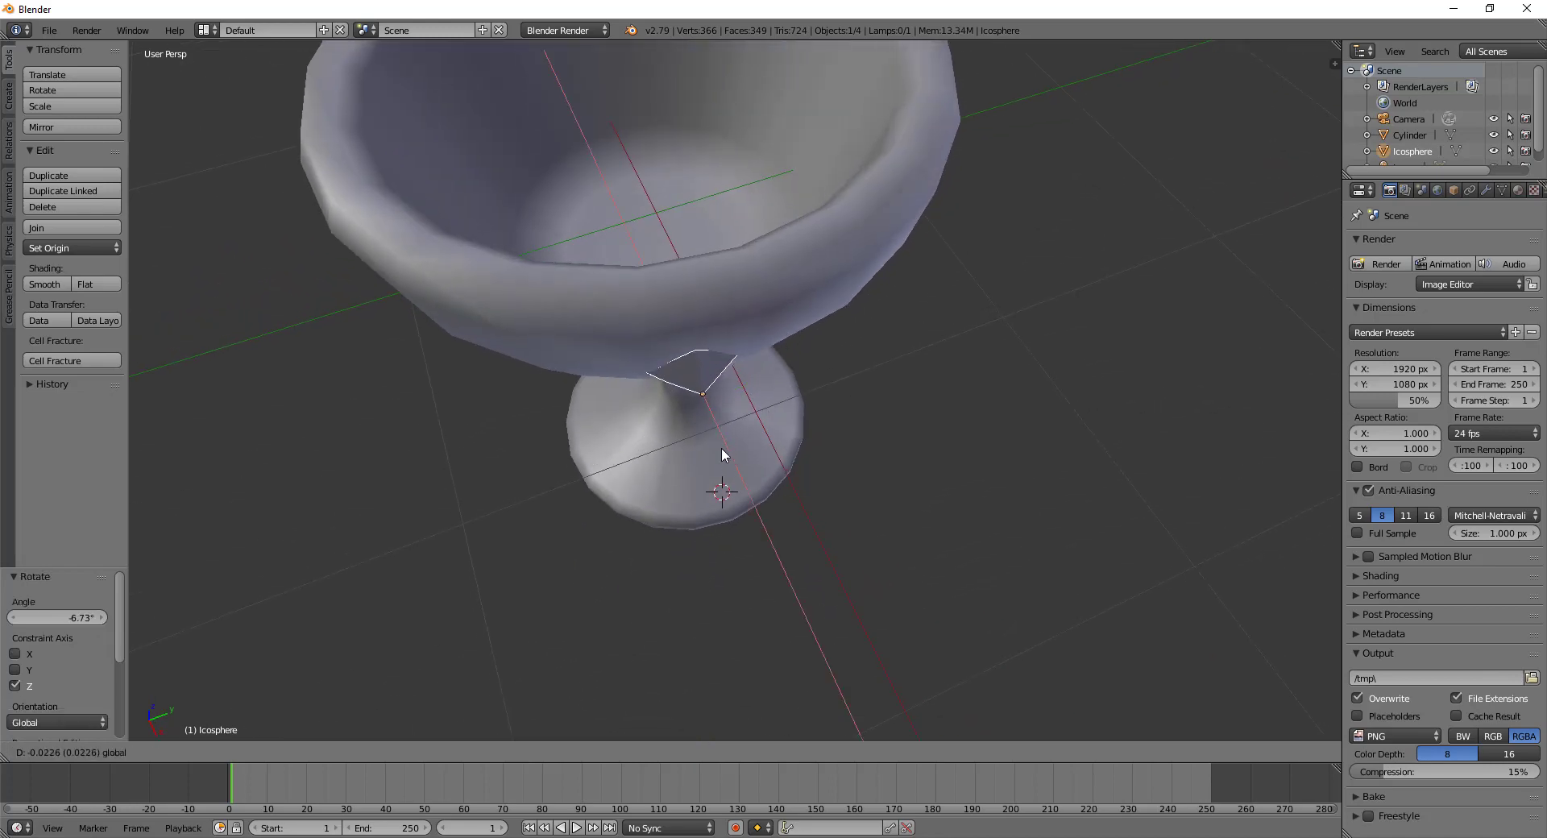
pyautogui.click(723, 452)
pyautogui.moveTo(723, 453)
pyautogui.mouseDown(button='middle')
pyautogui.moveTo(736, 263)
pyautogui.moveTo(763, 379)
pyautogui.moveTo(688, 262)
pyautogui.moveTo(927, 278)
pyautogui.mouseUp(button='middle')
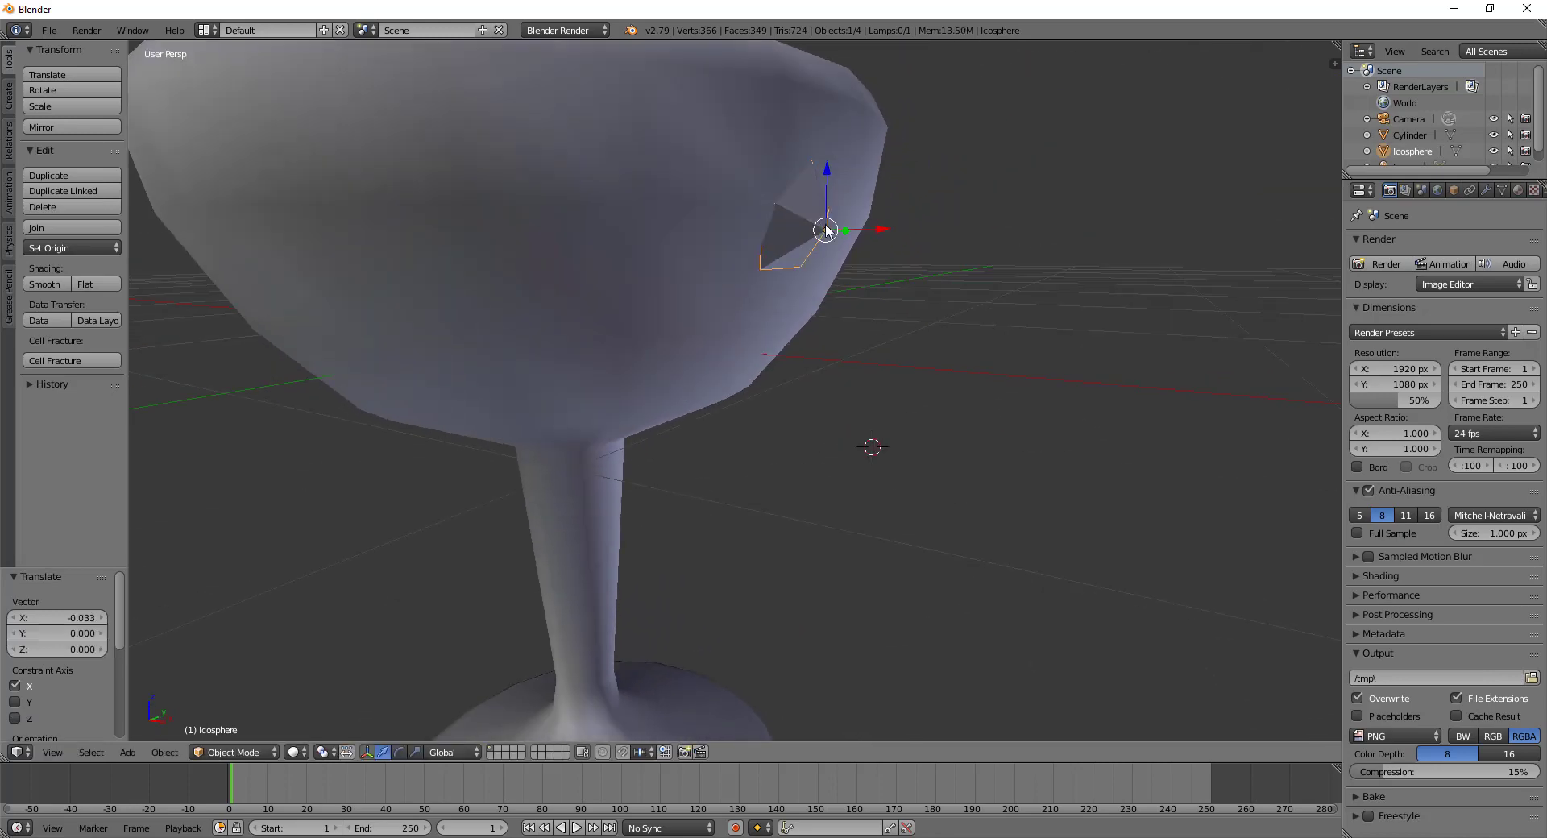
# Fine-tune the gem with a 3.21° tilt about Y and a final X move flush against the bowl
pyautogui.scroll(3, 927, 278)
pyautogui.press('r')
pyautogui.press('x')
pyautogui.press('y')
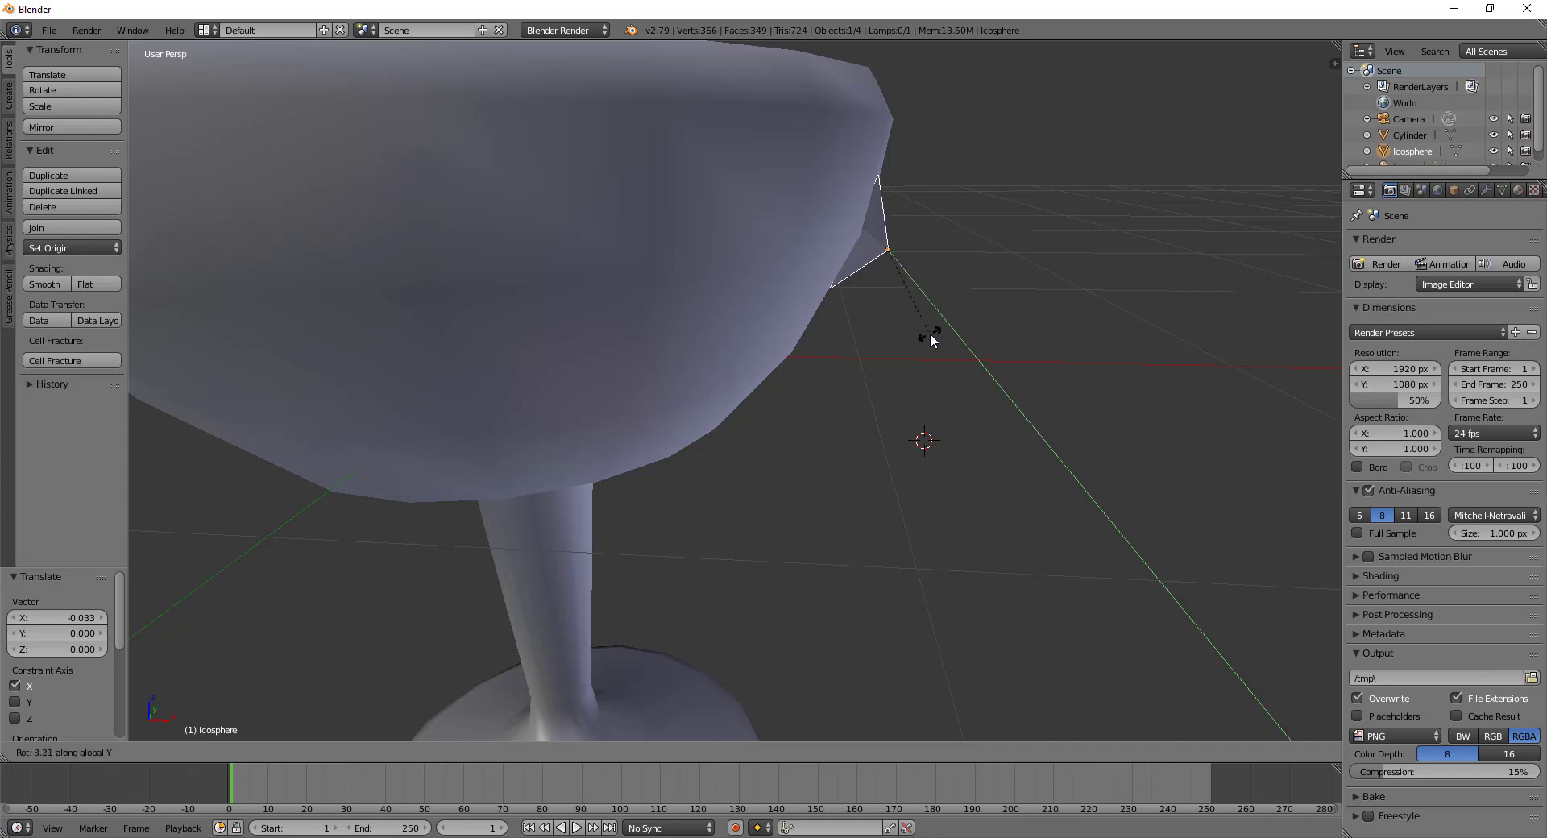
pyautogui.click(931, 338)
pyautogui.moveTo(938, 321)
pyautogui.mouseDown(button='middle')
pyautogui.moveTo(928, 245)
pyautogui.moveTo(799, 229)
pyautogui.mouseUp(button='middle')
pyautogui.press('g')
pyautogui.press('x')
pyautogui.click(926, 245)
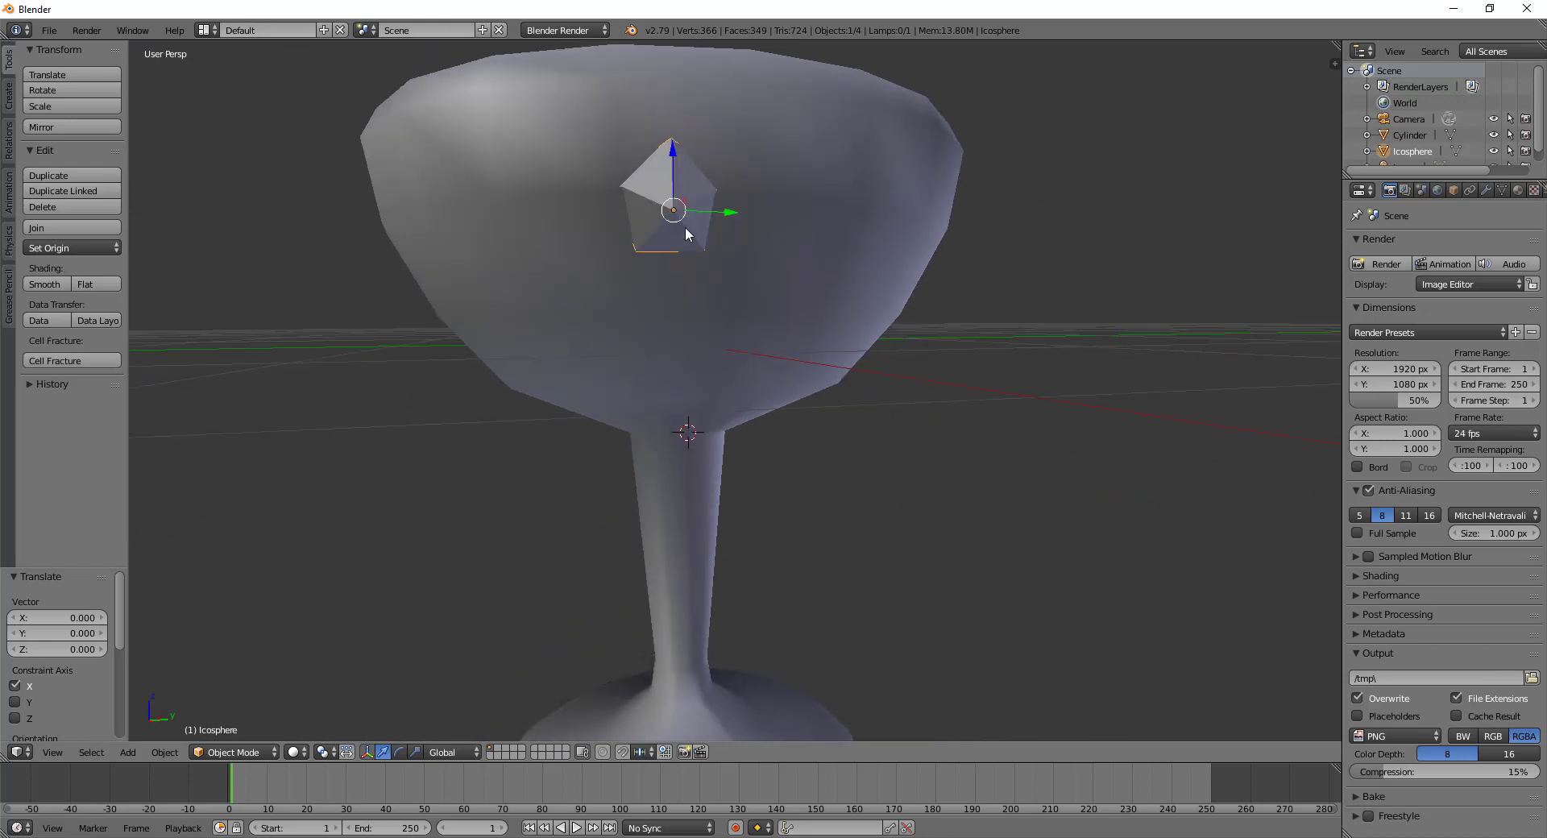
pyautogui.moveTo(683, 200)
pyautogui.mouseDown(button='middle')
pyautogui.moveTo(728, 259)
pyautogui.moveTo(822, 270)
pyautogui.moveTo(673, 234)
pyautogui.moveTo(675, 187)
pyautogui.mouseUp(button='middle')
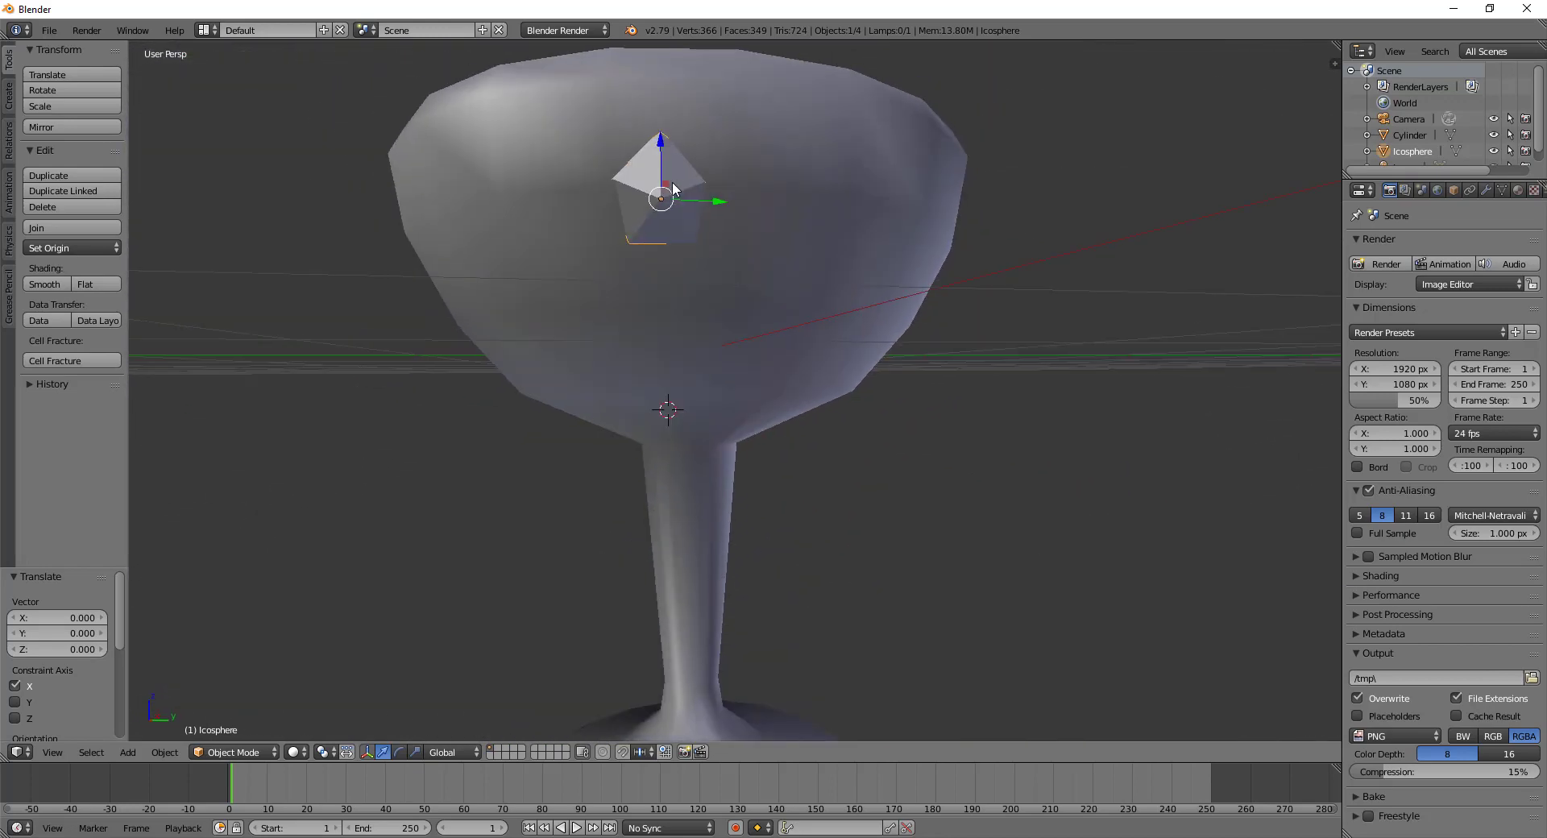
# Give the goblet a new material with an orange-gold diffuse colour
pyautogui.rightClick(959, 181)
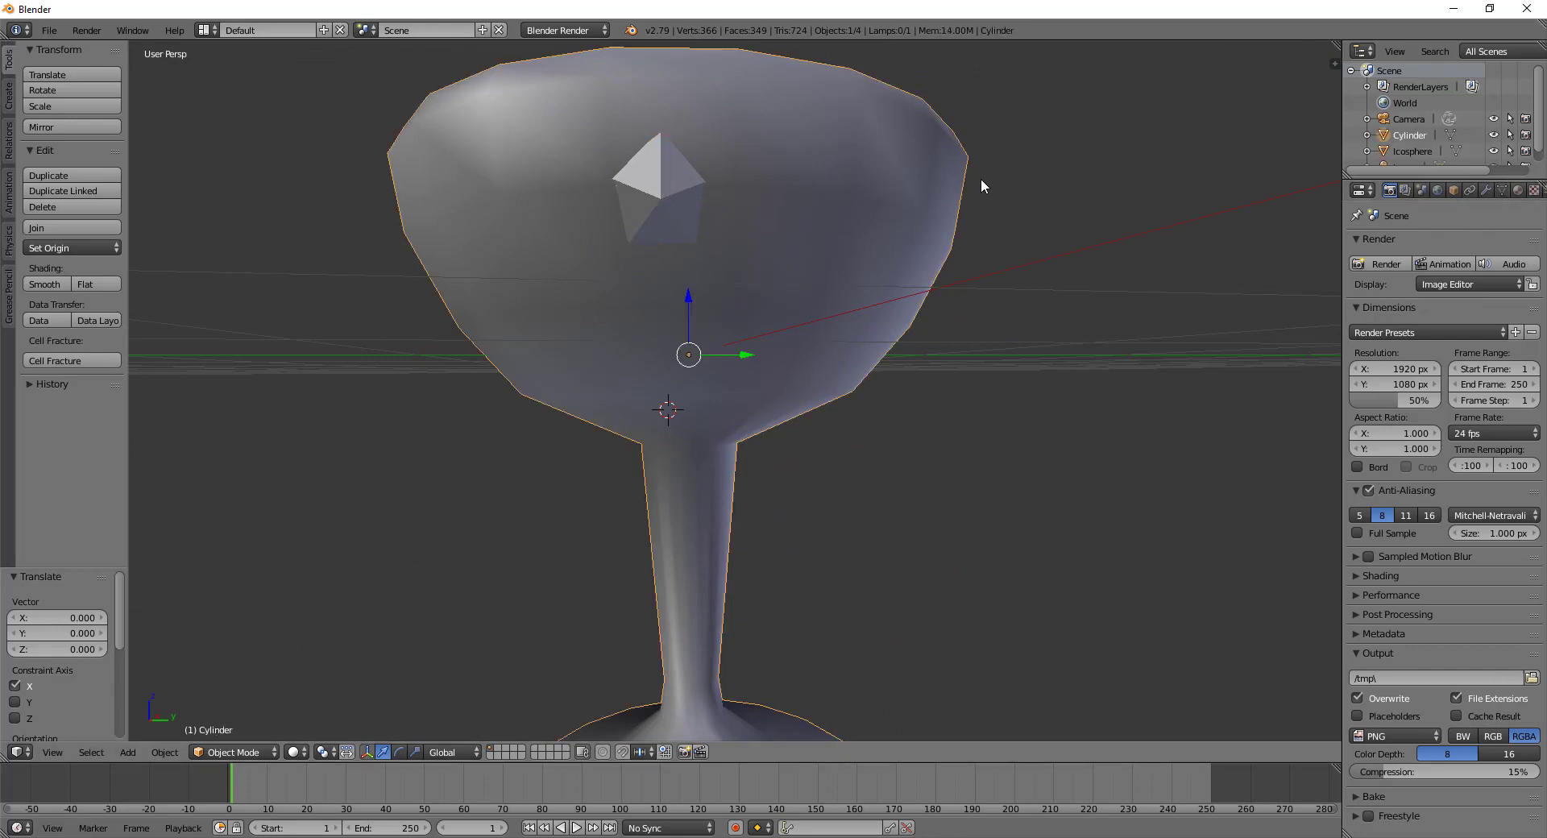
pyautogui.click(1519, 190)
pyautogui.click(1397, 298)
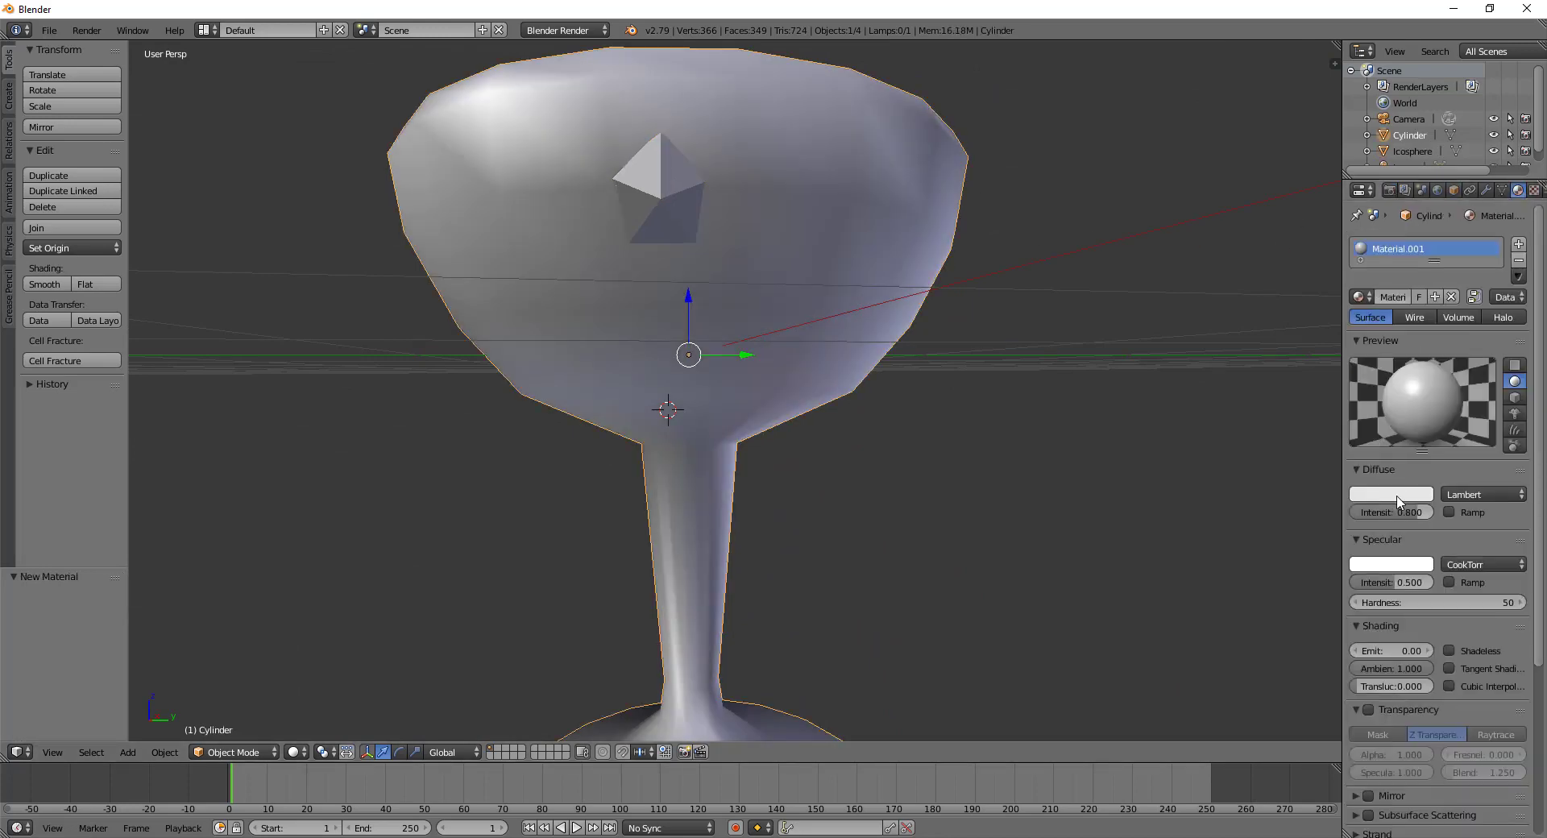
pyautogui.click(1398, 494)
pyautogui.click(1314, 361)
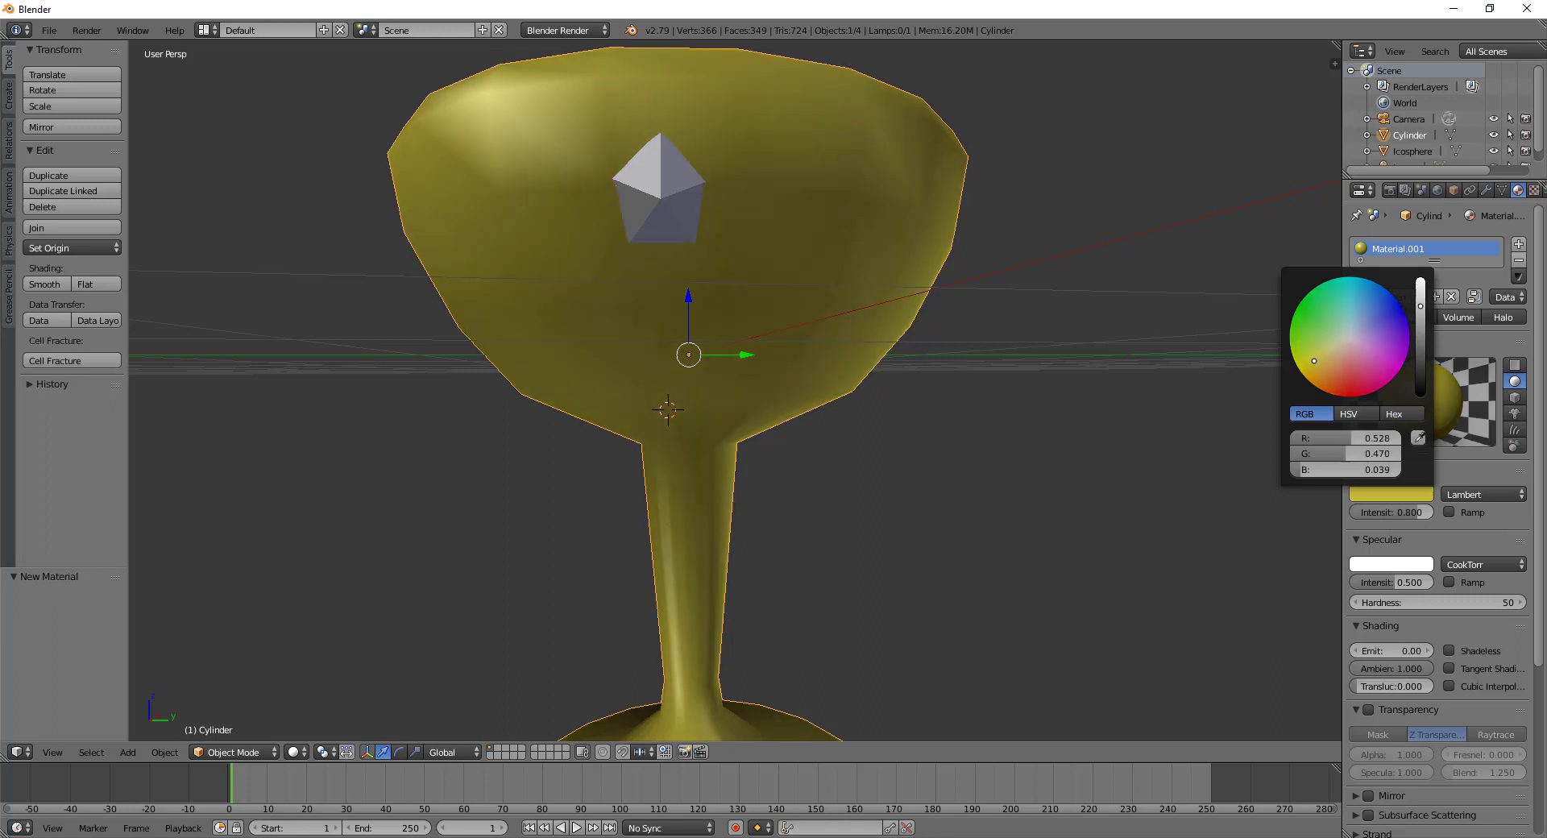
pyautogui.moveTo(1420, 287); pyautogui.dragTo(1419, 308)
pyautogui.click(1323, 364)
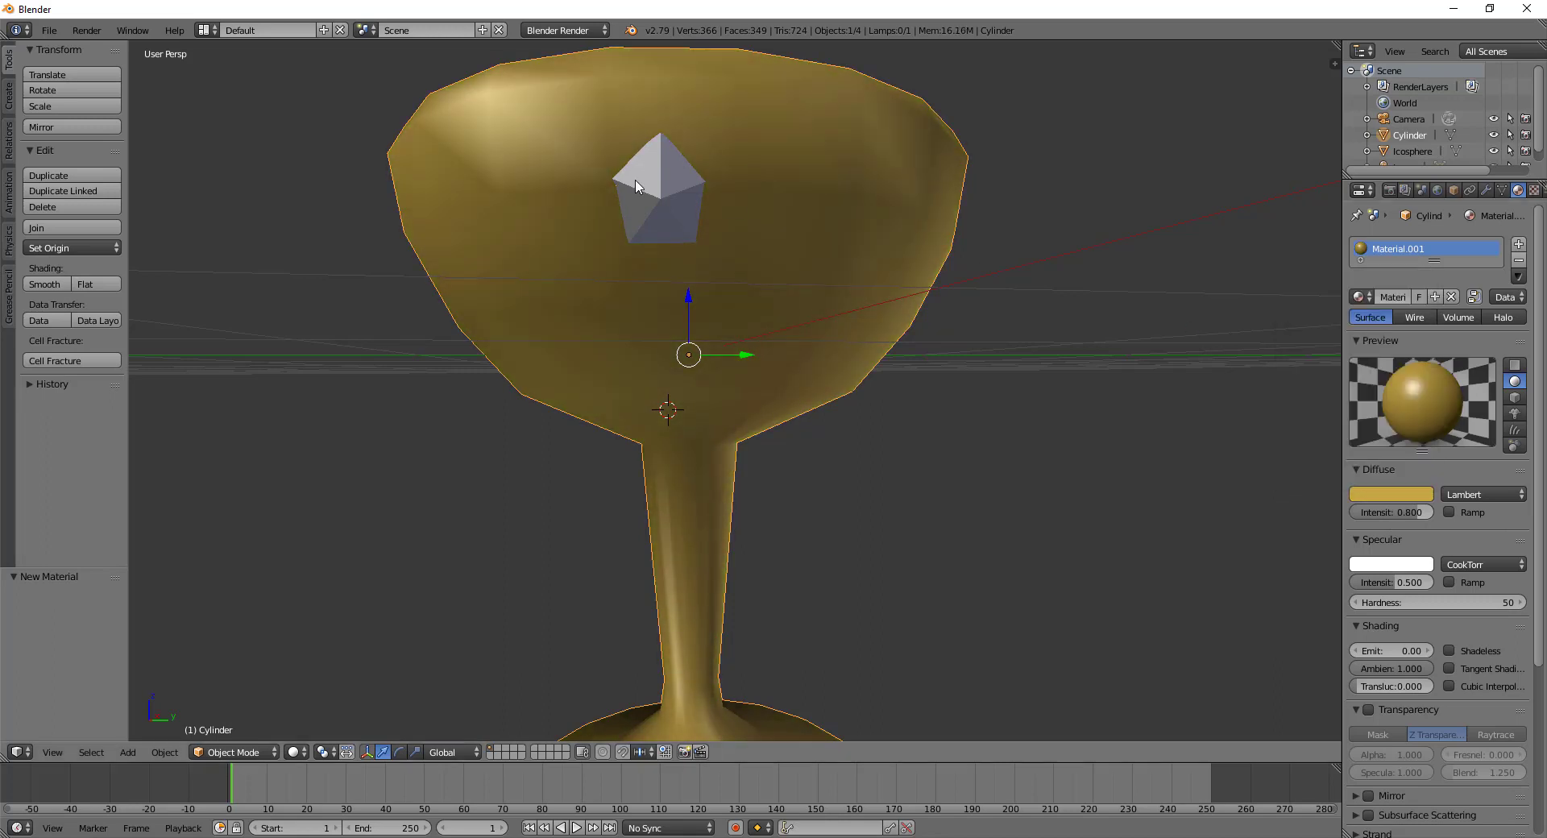
# Give the icosphere gem its own new material with a red diffuse colour
pyautogui.rightClick(646, 199)
pyautogui.click(1433, 298)
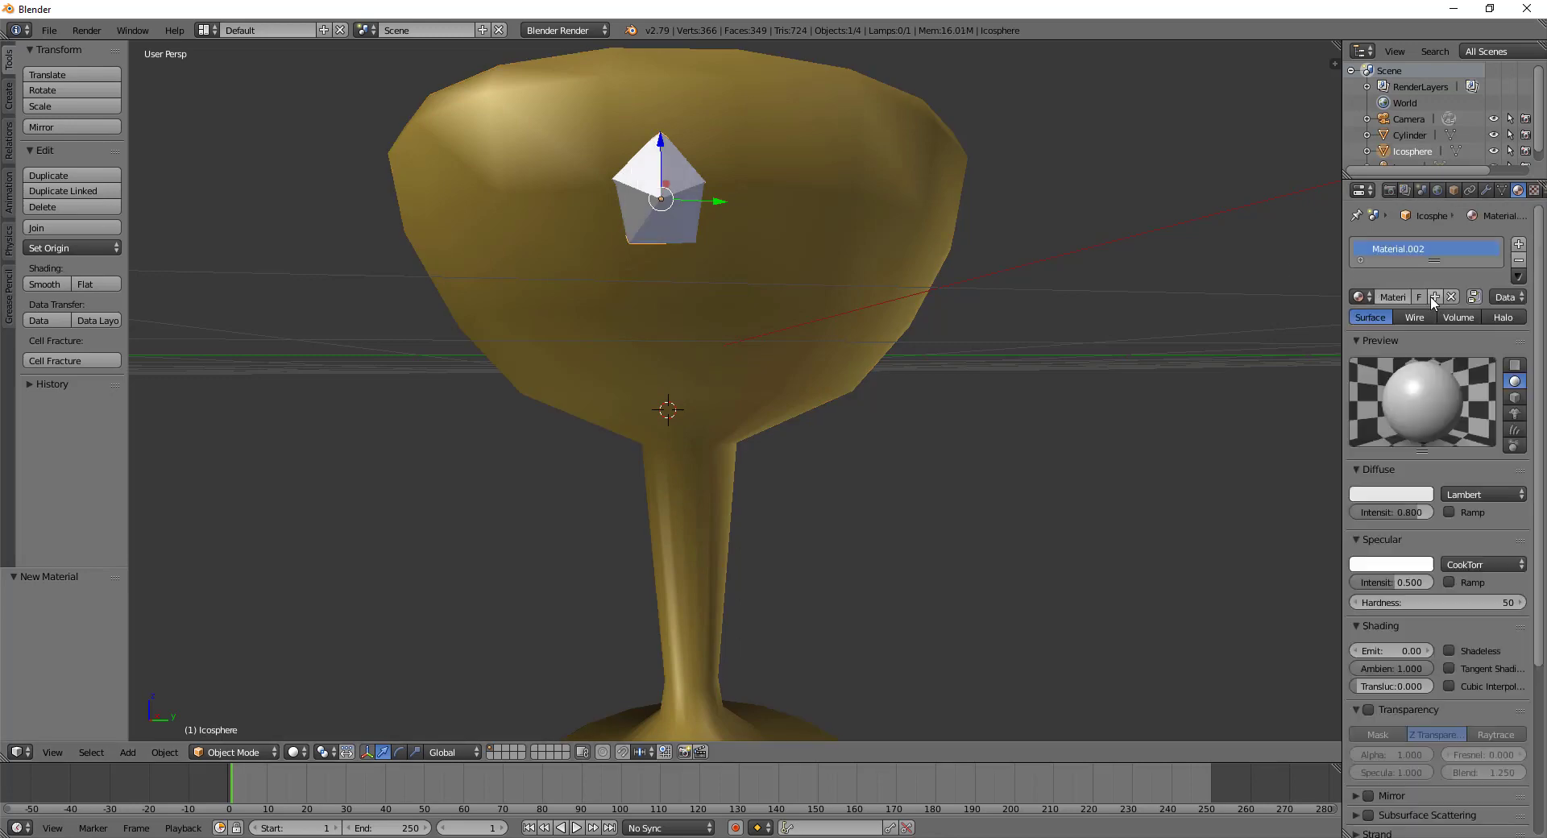
pyautogui.click(1392, 493)
pyautogui.moveTo(1342, 375); pyautogui.dragTo(1346, 396)
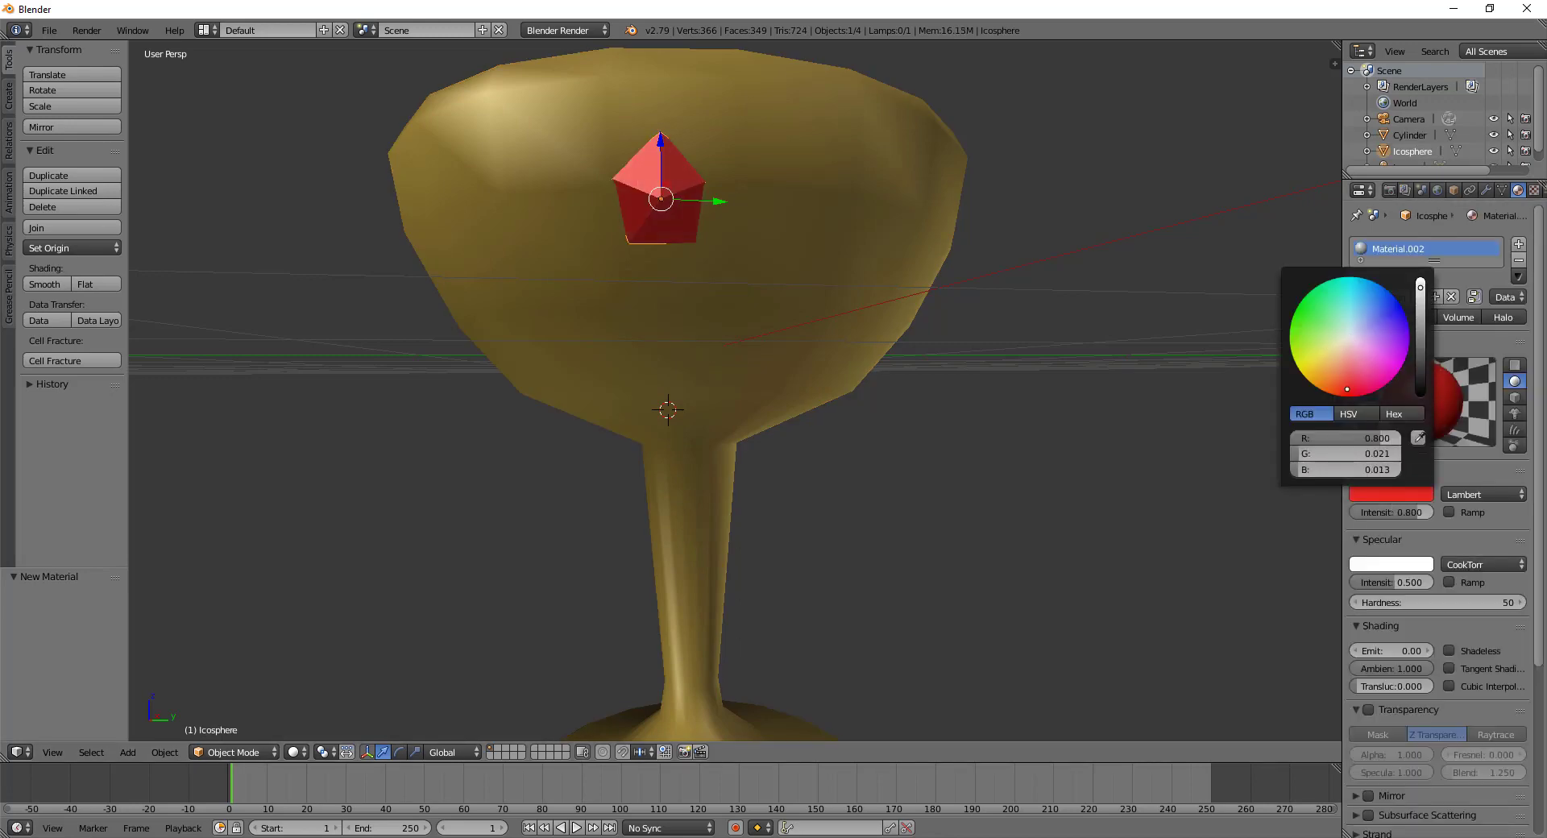
pyautogui.moveTo(970, 310)
pyautogui.mouseDown(button='middle')
pyautogui.moveTo(748, 303)
pyautogui.moveTo(817, 323)
pyautogui.moveTo(810, 448)
pyautogui.moveTo(798, 325)
pyautogui.moveTo(674, 222)
pyautogui.mouseUp(button='middle')
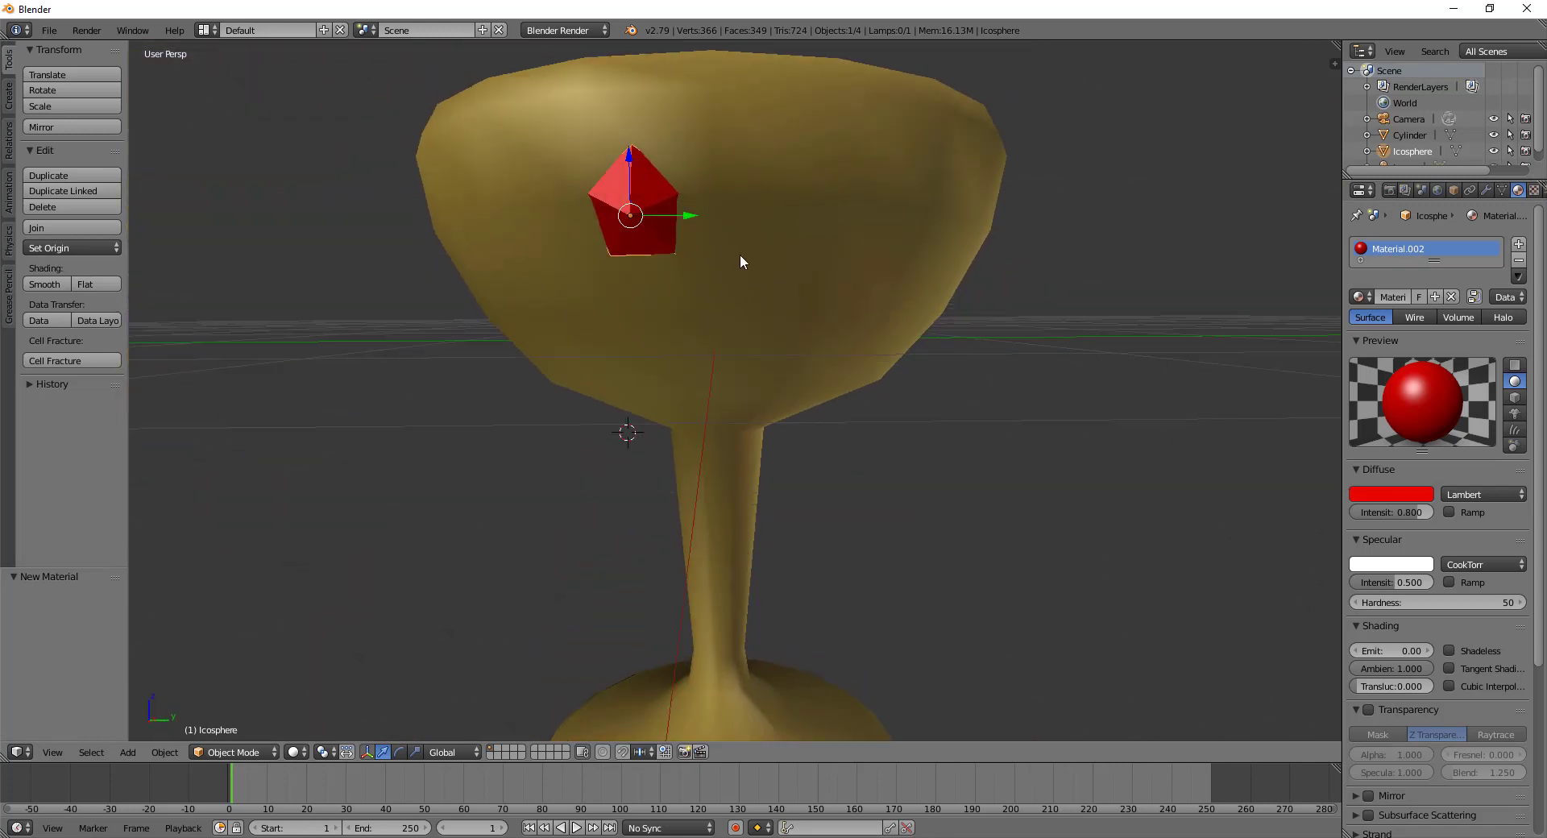
# Duplicate the red gem, move the copy right along the bowl, and rotate it about Z
pyautogui.hotkey('shift', 'd')
pyautogui.rightClick(829, 253)
pyautogui.moveTo(708, 222); pyautogui.dragTo(849, 219)
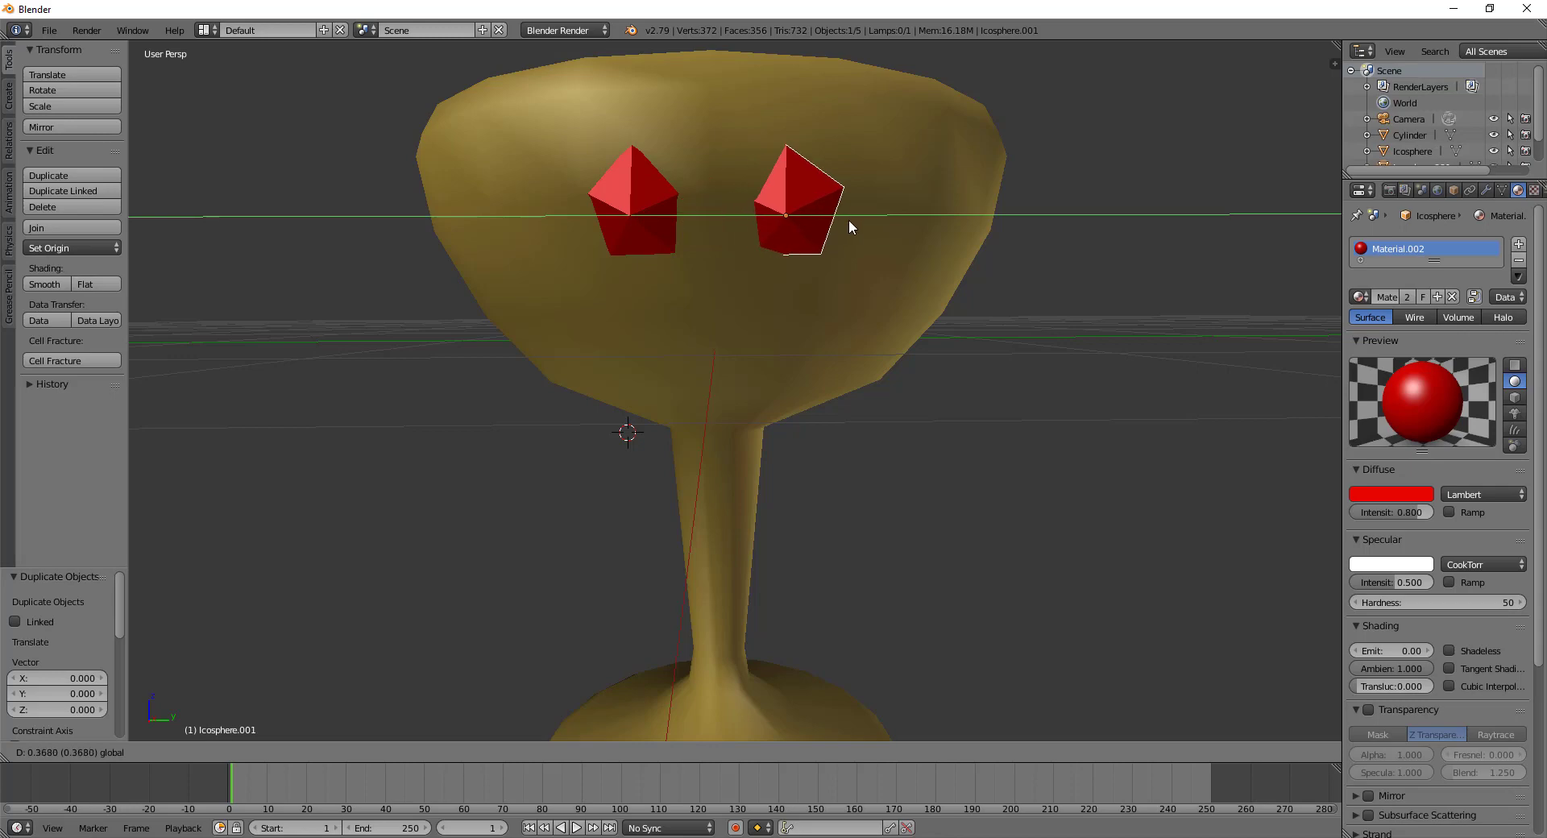
pyautogui.moveTo(849, 219)
pyautogui.mouseDown(button='middle')
pyautogui.moveTo(835, 287)
pyautogui.moveTo(849, 292)
pyautogui.mouseUp(button='middle')
pyautogui.press('r')
pyautogui.press('z')
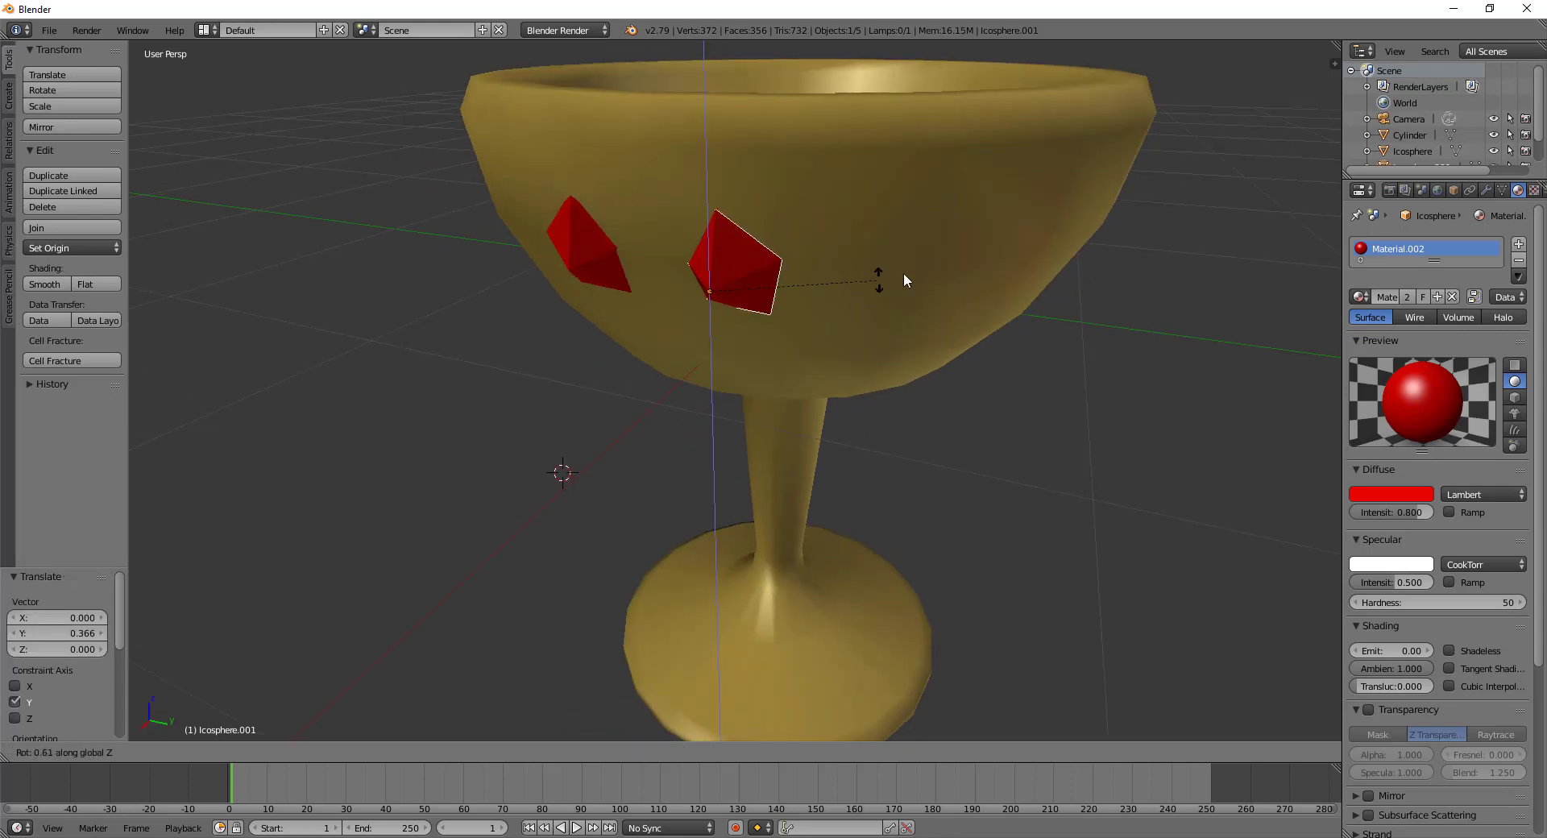
pyautogui.click(1033, 185)
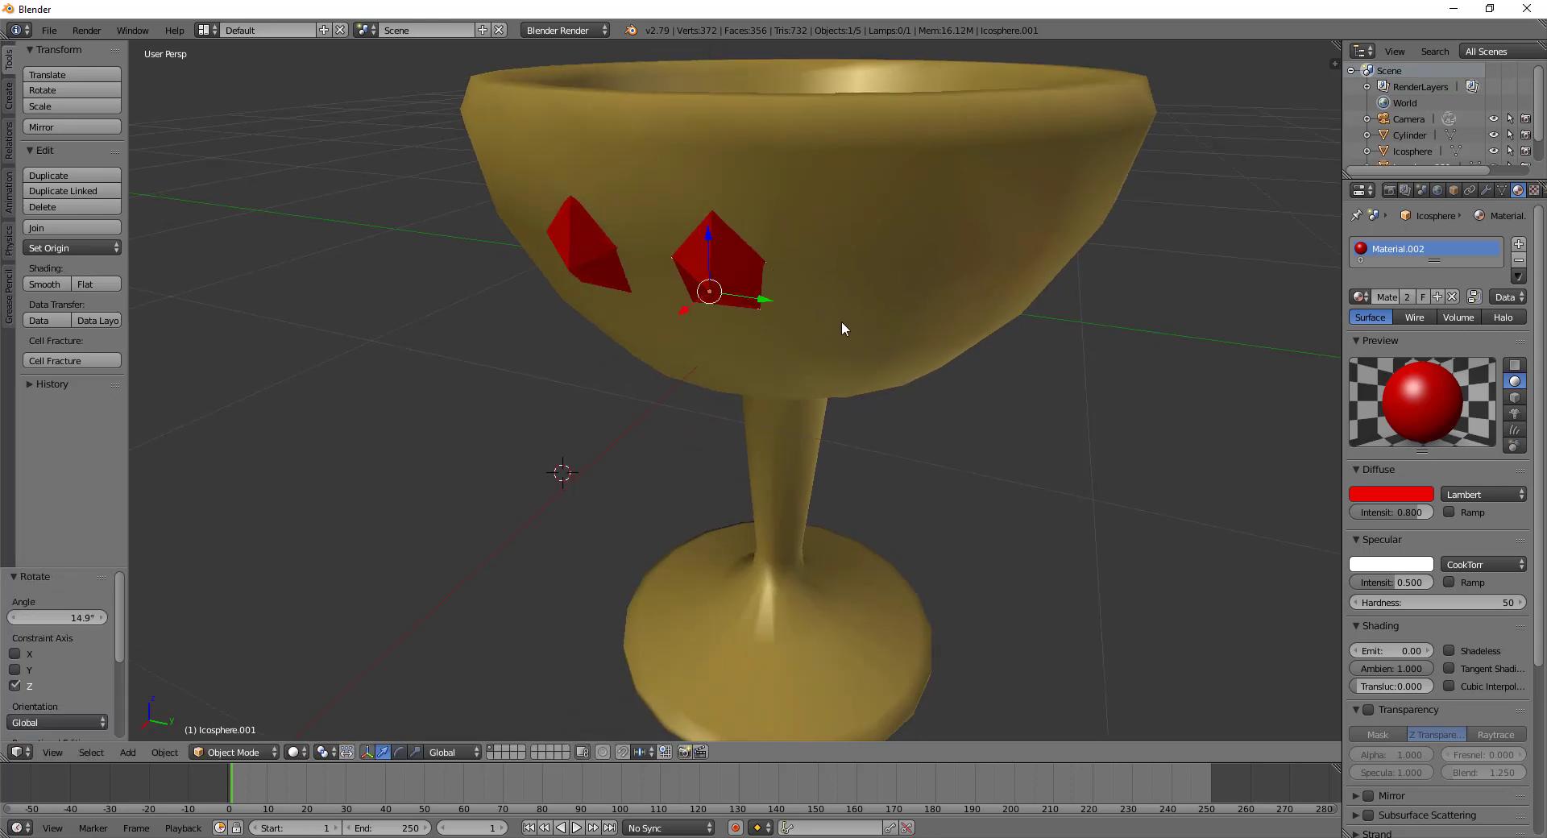
# Duplicate a third gem, slide it further along the bowl, and turn it 25.9° about Z
pyautogui.hotkey('shift', 'd')
pyautogui.rightClick(843, 302)
pyautogui.moveTo(777, 306); pyautogui.dragTo(971, 325)
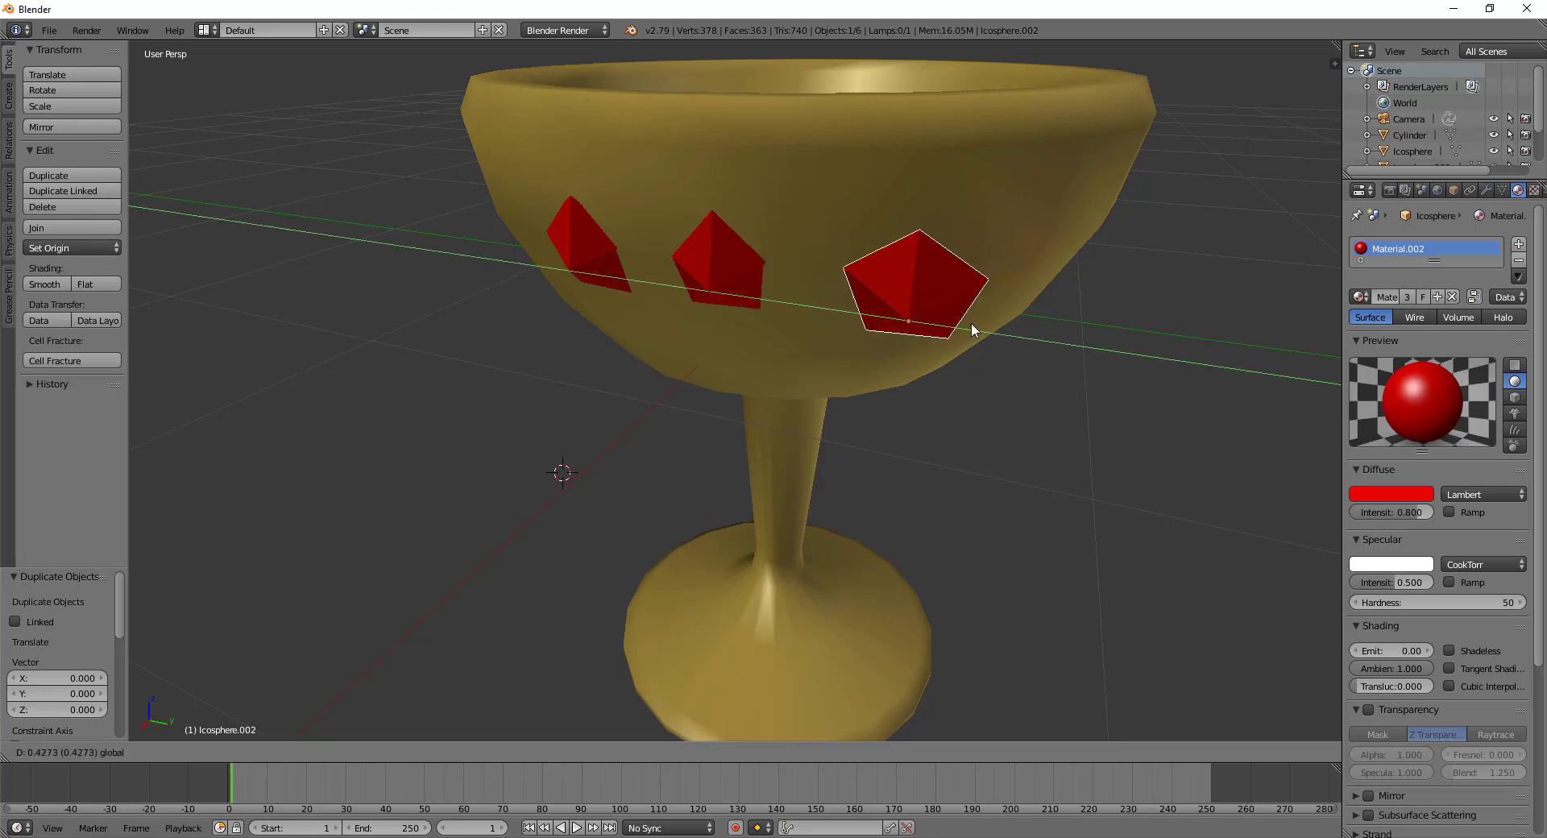
pyautogui.moveTo(1101, 377); pyautogui.dragTo(1059, 401, button='middle')
pyautogui.moveTo(771, 433); pyautogui.dragTo(825, 425)
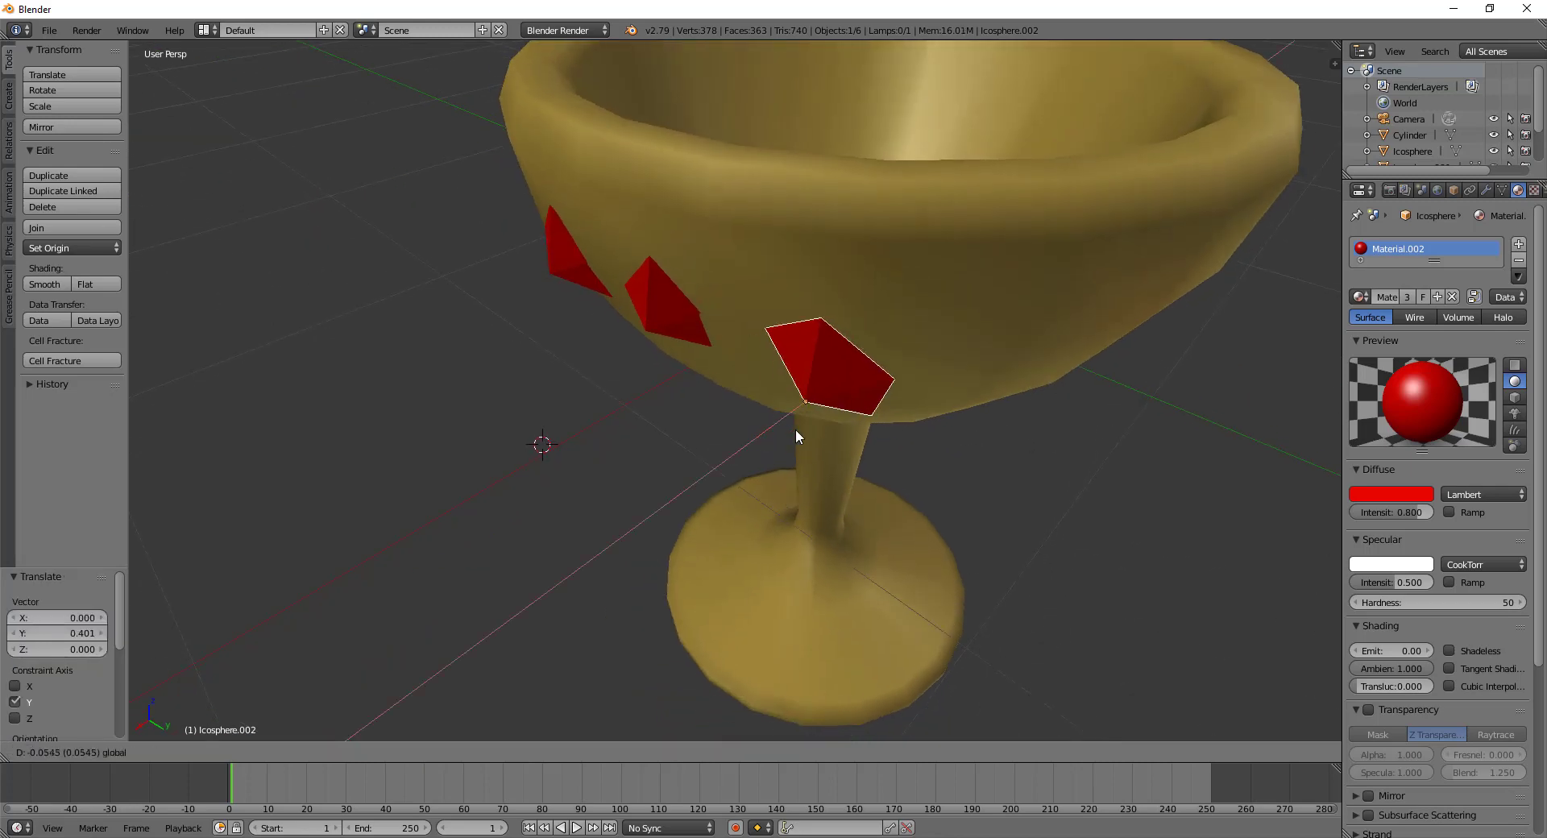
pyautogui.press('r')
pyautogui.press('z')
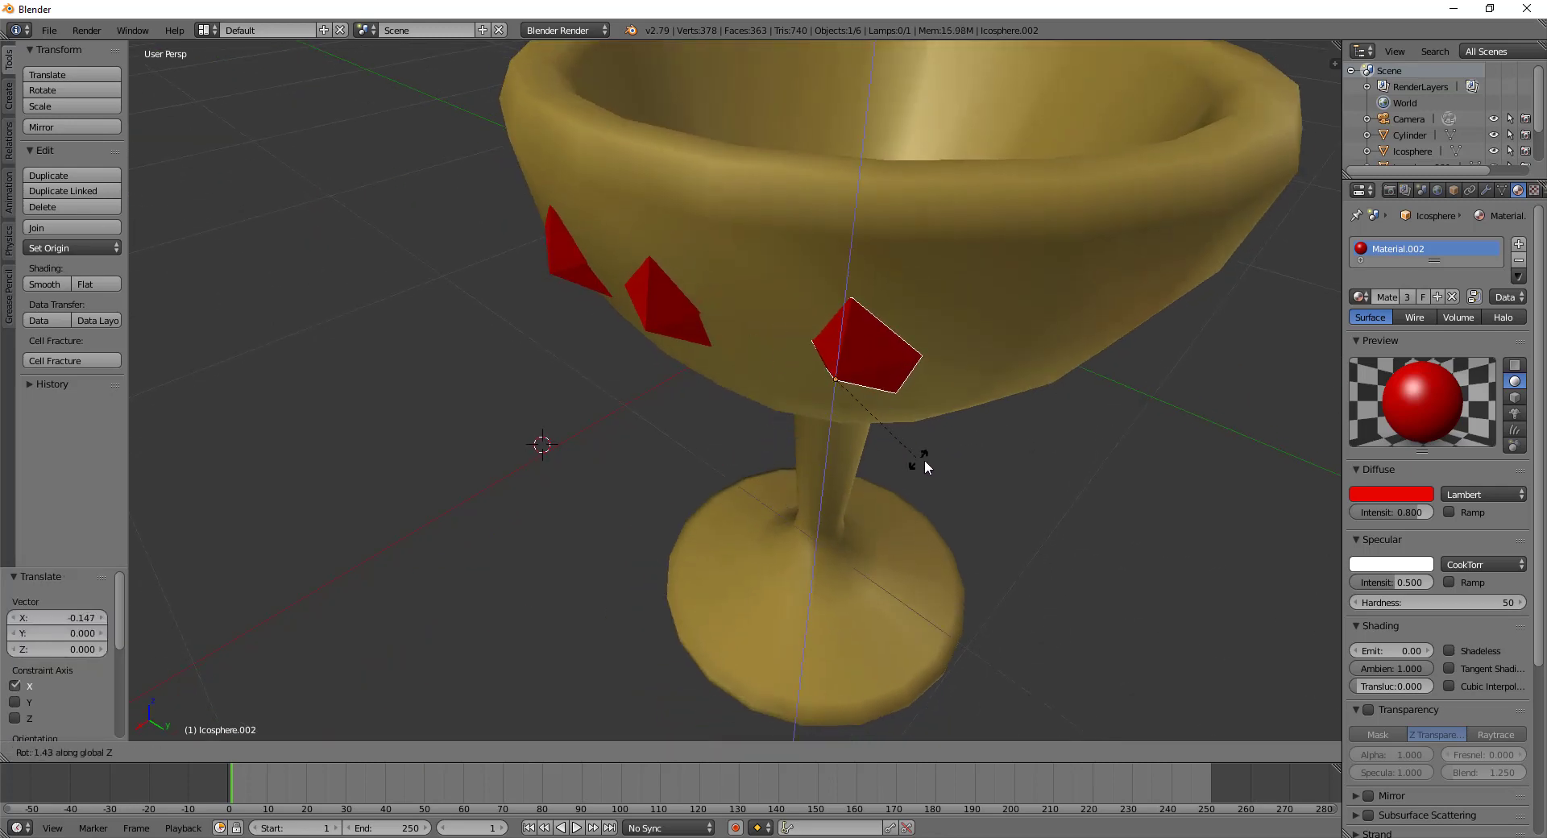
pyautogui.click(1005, 440)
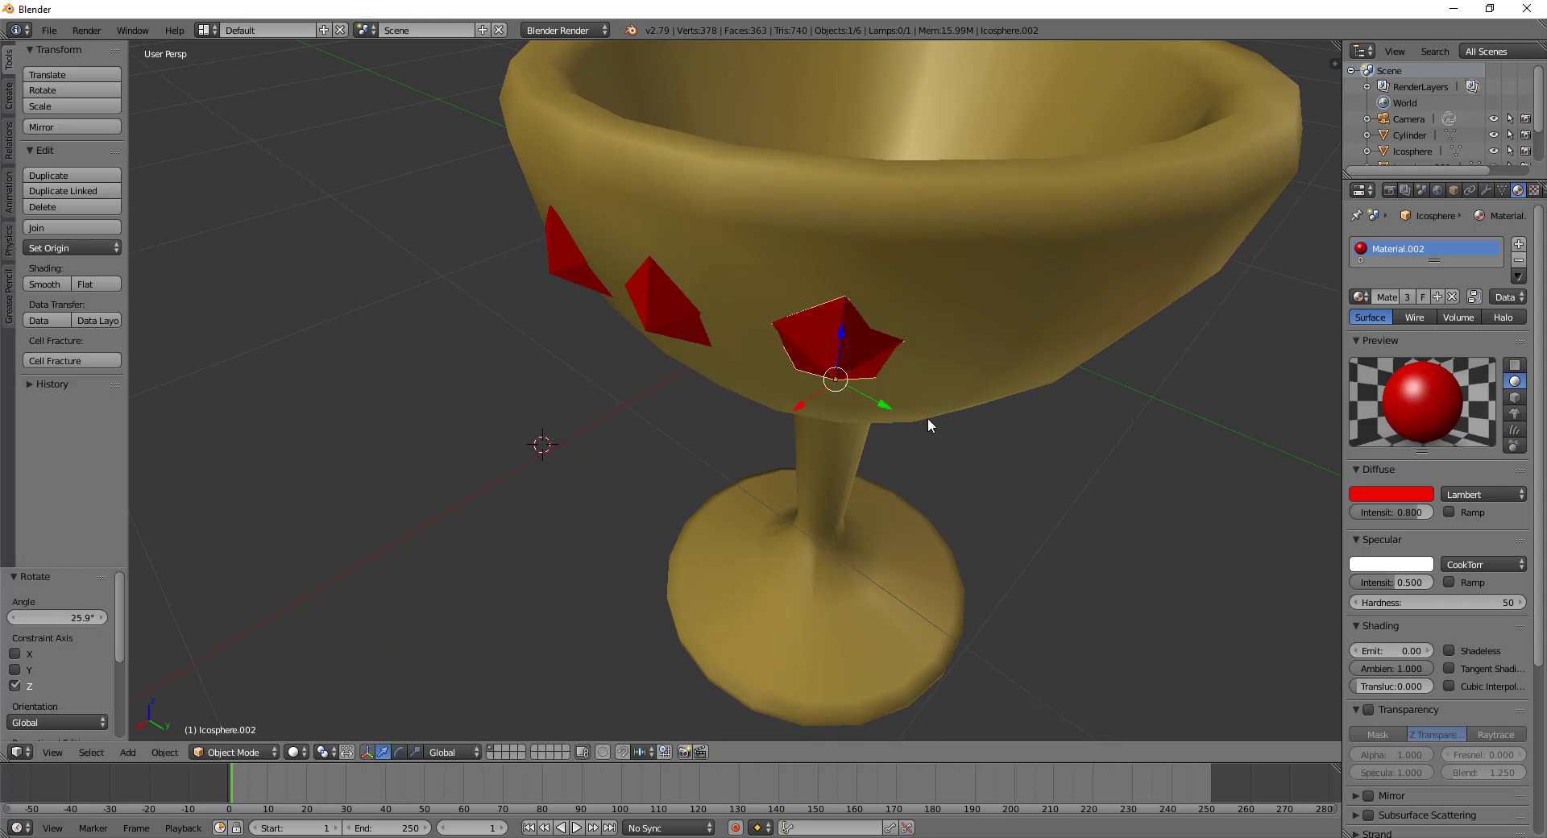
pyautogui.press('g')
pyautogui.press('x')
pyautogui.click(807, 404)
pyautogui.moveTo(979, 434)
pyautogui.mouseDown(button='middle')
pyautogui.moveTo(980, 361)
pyautogui.moveTo(1031, 295)
pyautogui.moveTo(963, 377)
pyautogui.moveTo(947, 357)
pyautogui.mouseUp(button='middle')
# Duplicate a fourth gem, push it along Y and X against the bowl, and turn it 19.8° about Z
pyautogui.hotkey('shift', 'd')
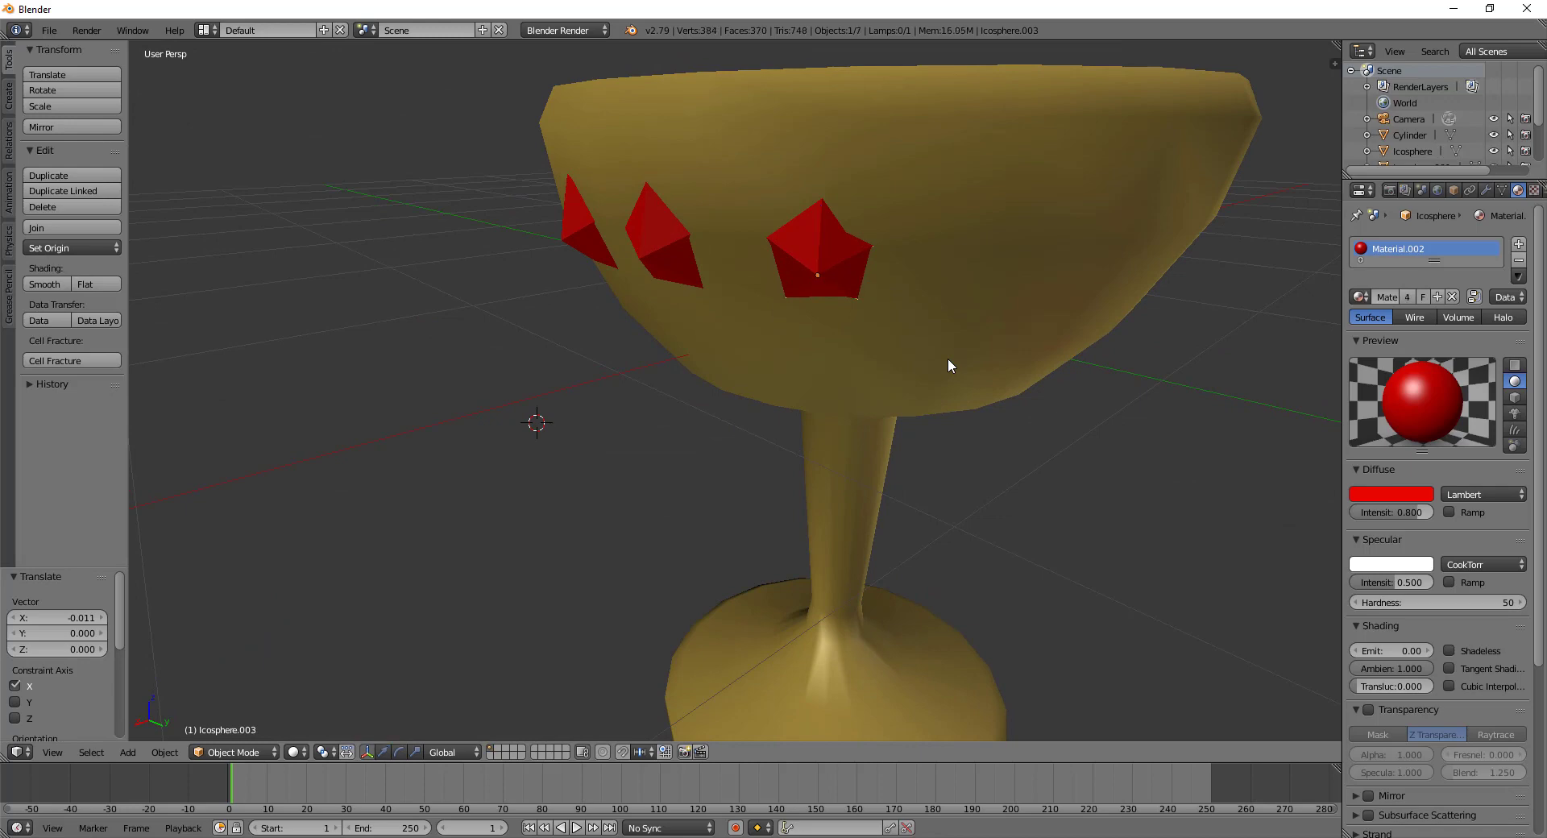
pyautogui.rightClick(1026, 336)
pyautogui.moveTo(856, 291); pyautogui.dragTo(991, 300)
pyautogui.moveTo(992, 300)
pyautogui.mouseDown(button='middle')
pyautogui.moveTo(984, 348)
pyautogui.moveTo(857, 449)
pyautogui.mouseUp(button='middle')
pyautogui.moveTo(612, 541); pyautogui.dragTo(766, 509)
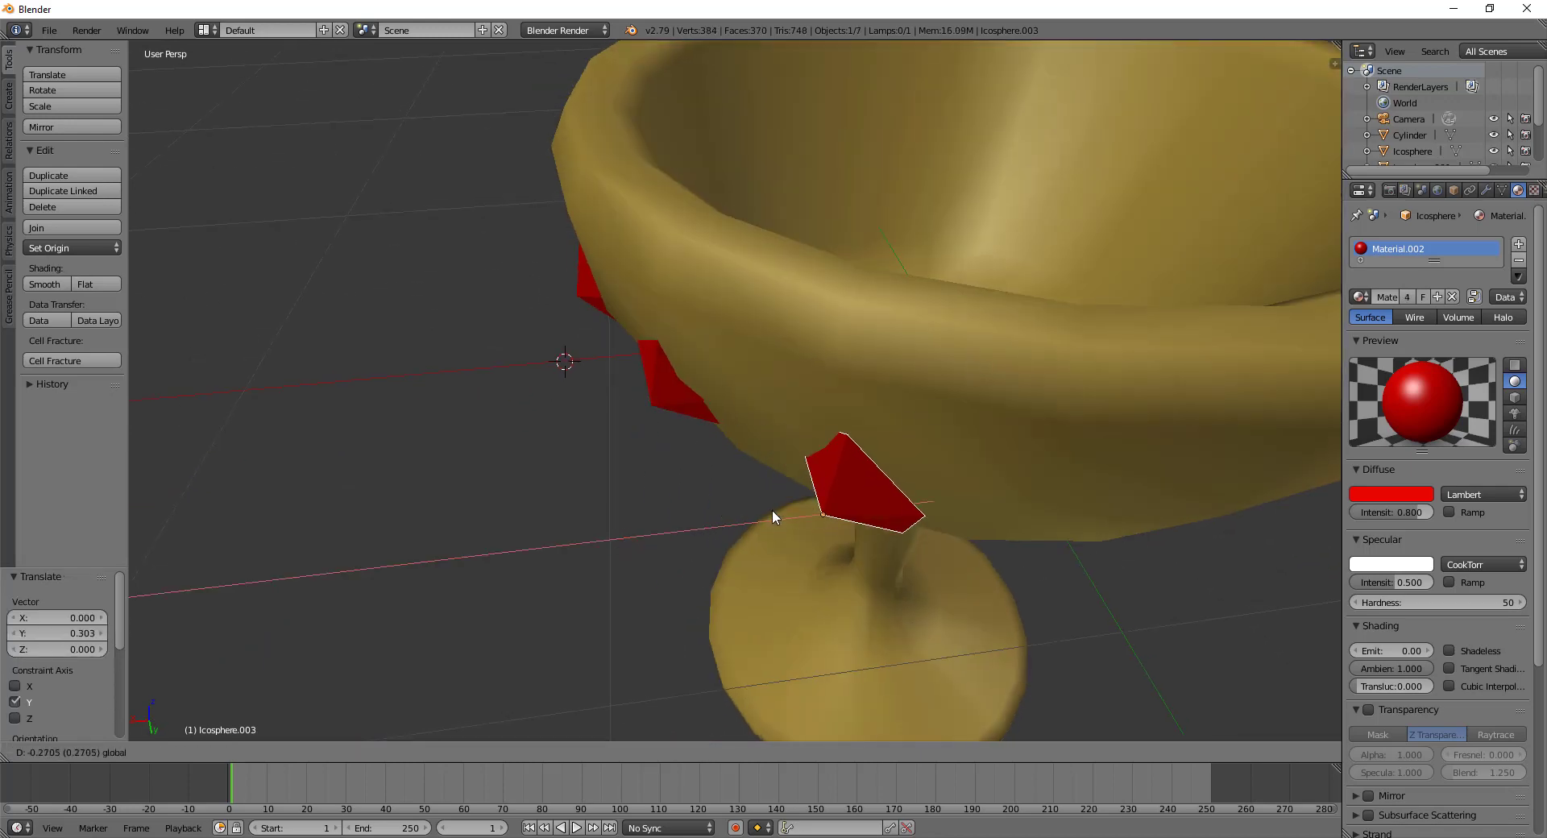
pyautogui.click(761, 510)
pyautogui.moveTo(821, 567); pyautogui.dragTo(819, 559)
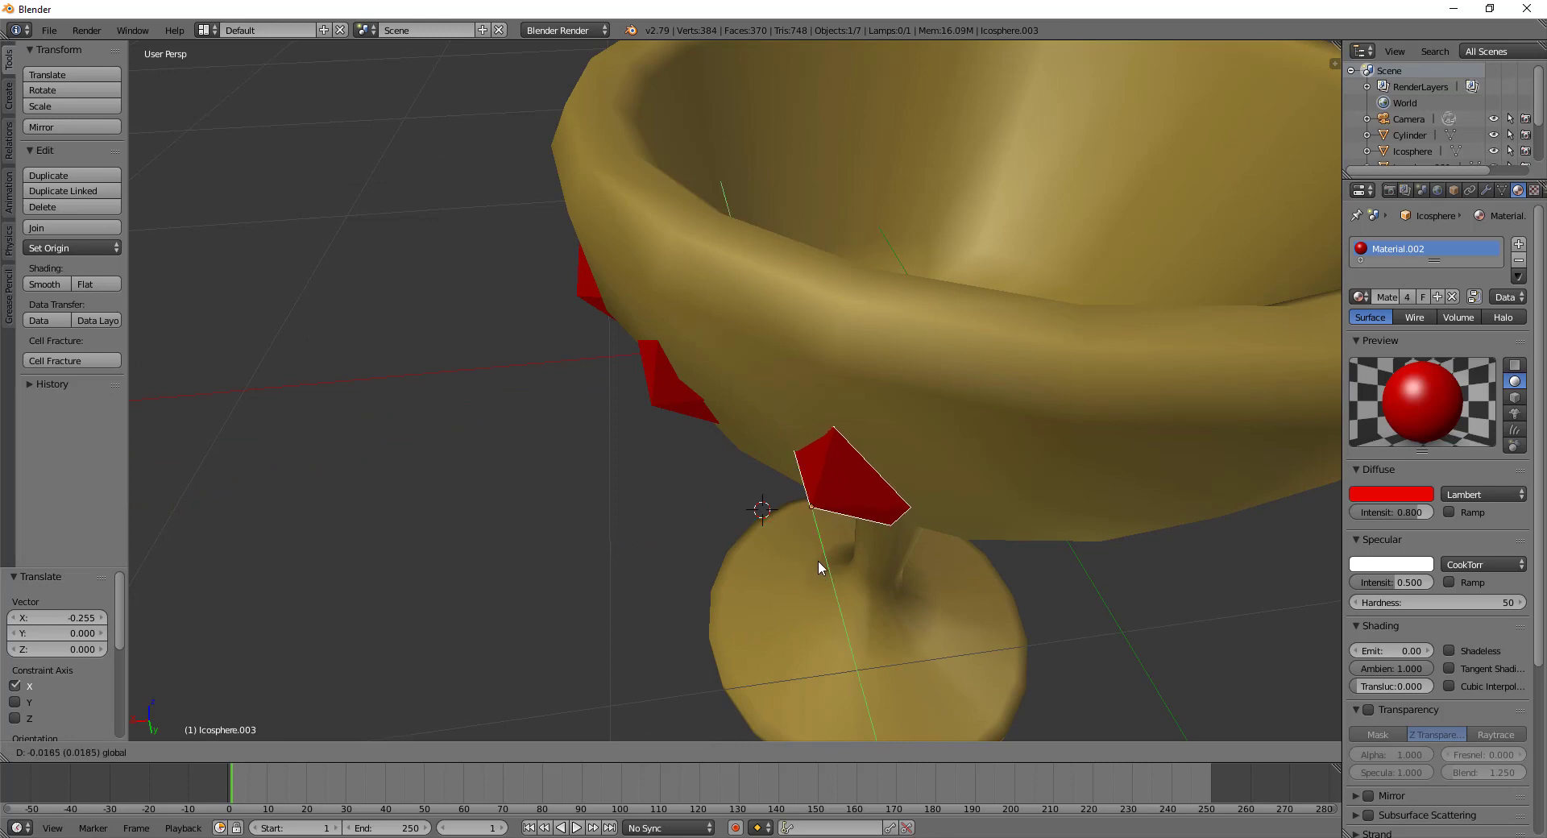
pyautogui.press('r')
pyautogui.press('z')
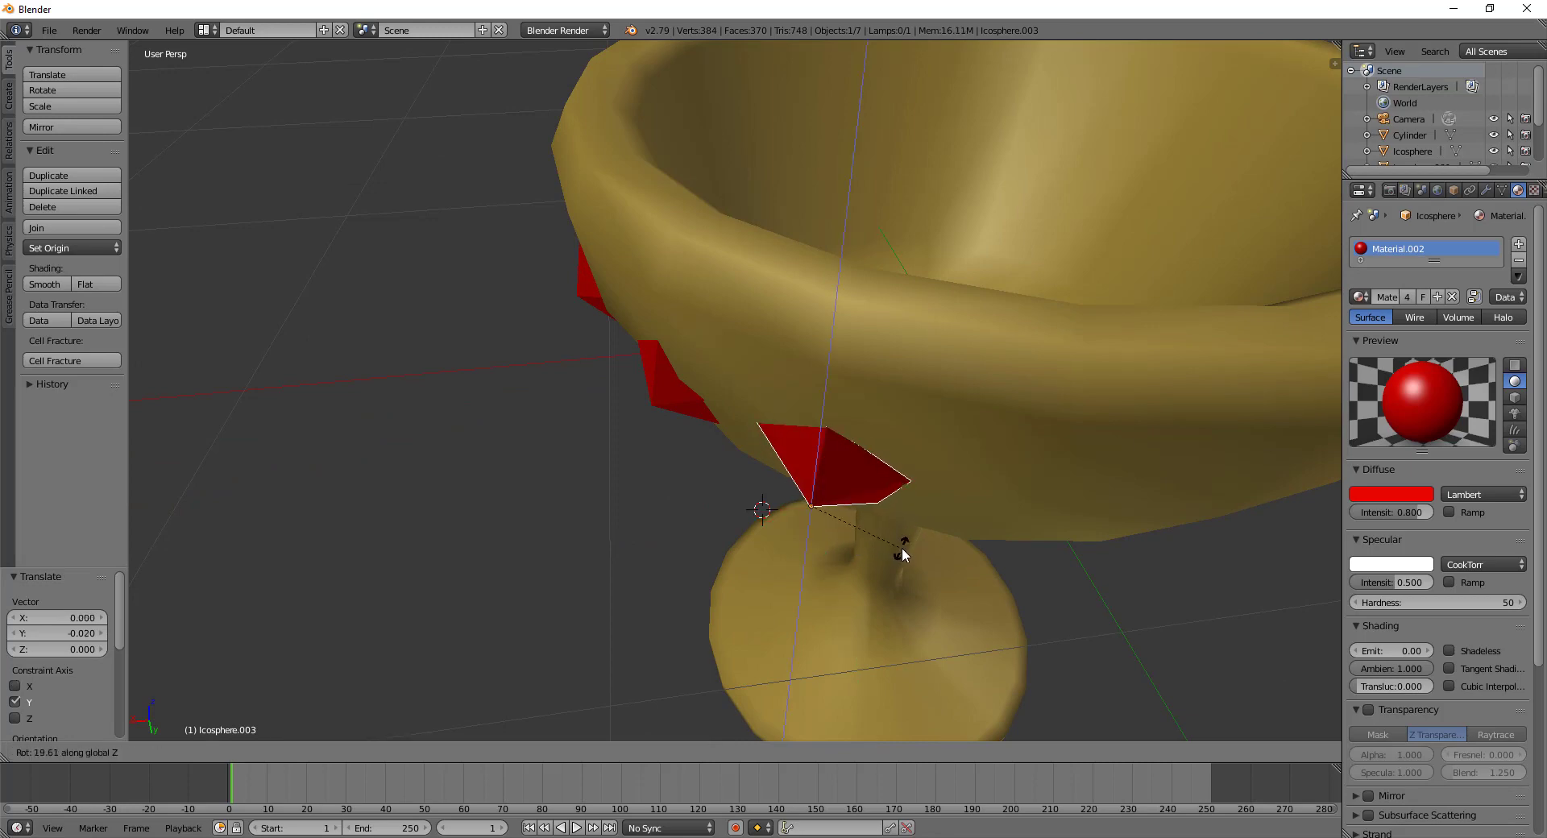
pyautogui.click(903, 548)
pyautogui.moveTo(903, 548)
pyautogui.mouseDown(button='middle')
pyautogui.moveTo(974, 521)
pyautogui.moveTo(986, 340)
pyautogui.mouseUp(button='middle')
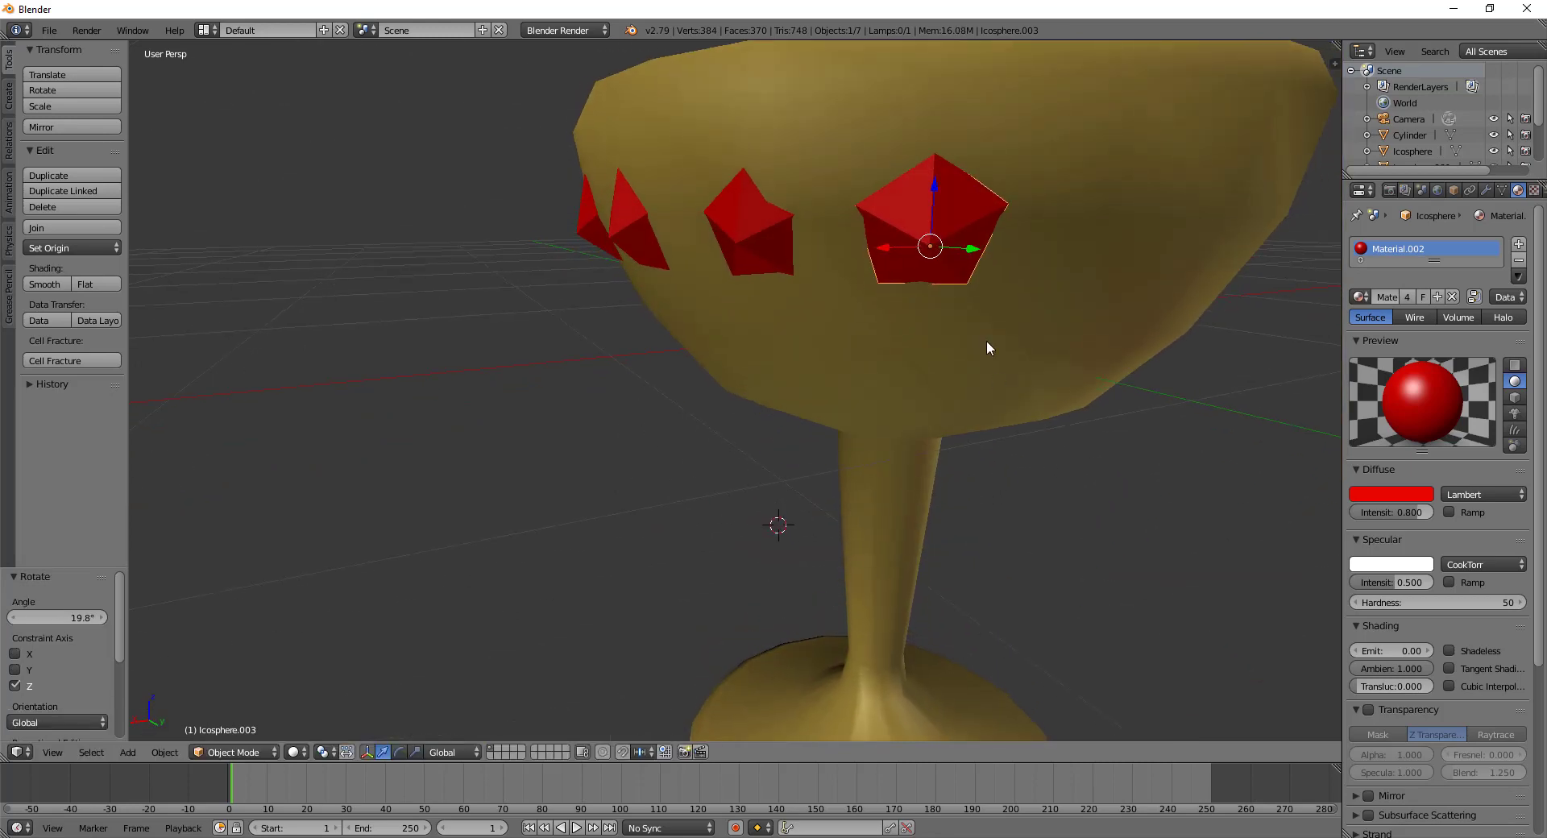
pyautogui.moveTo(964, 256); pyautogui.dragTo(960, 249)
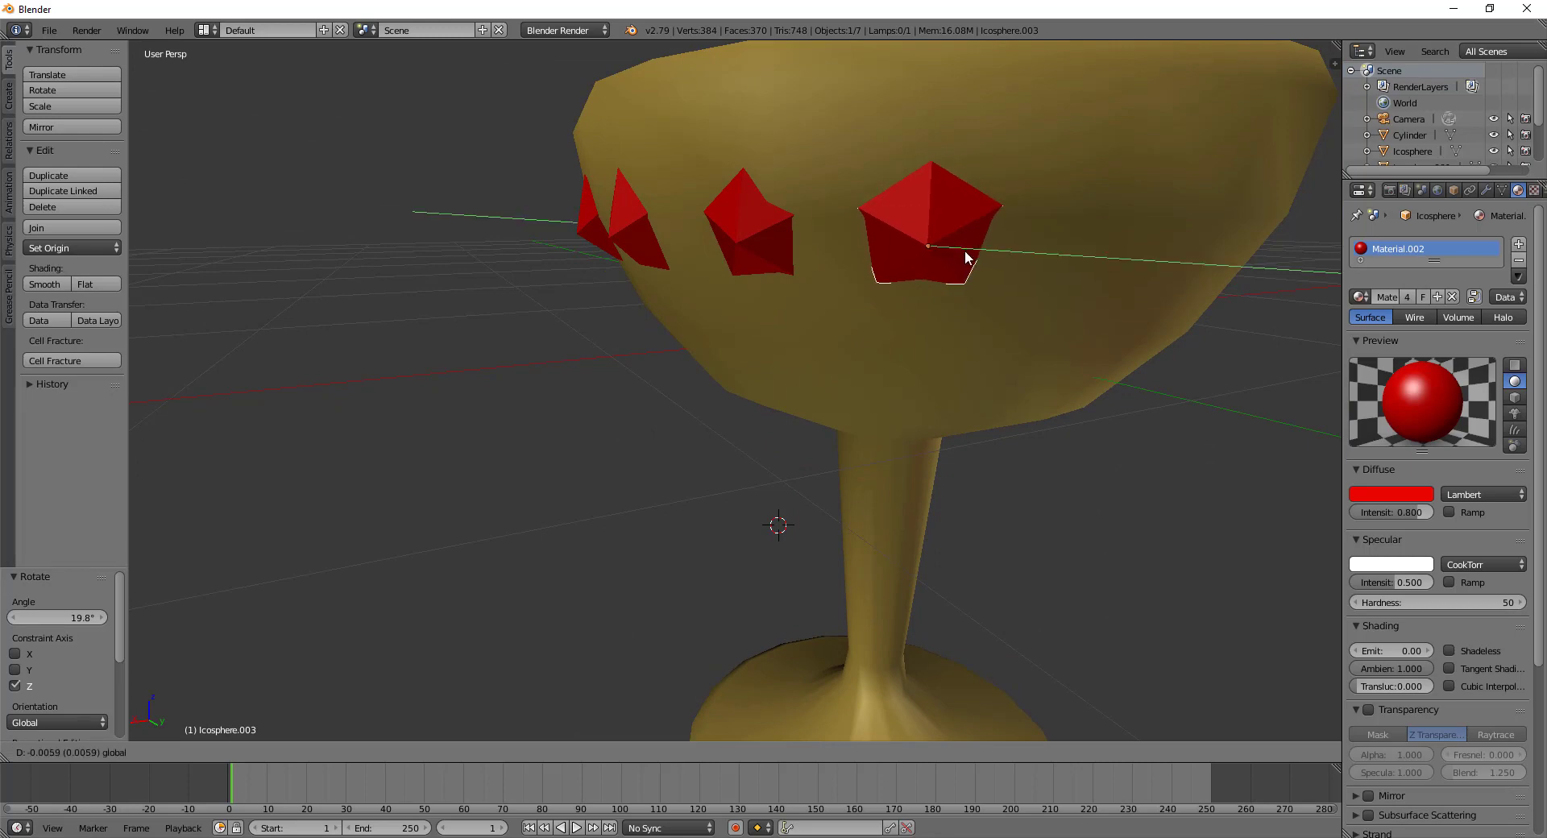
# Duplicate the fourth gem, slide the copy along X and turn it 23.2° about Z
pyautogui.hotkey('shift', 'd')
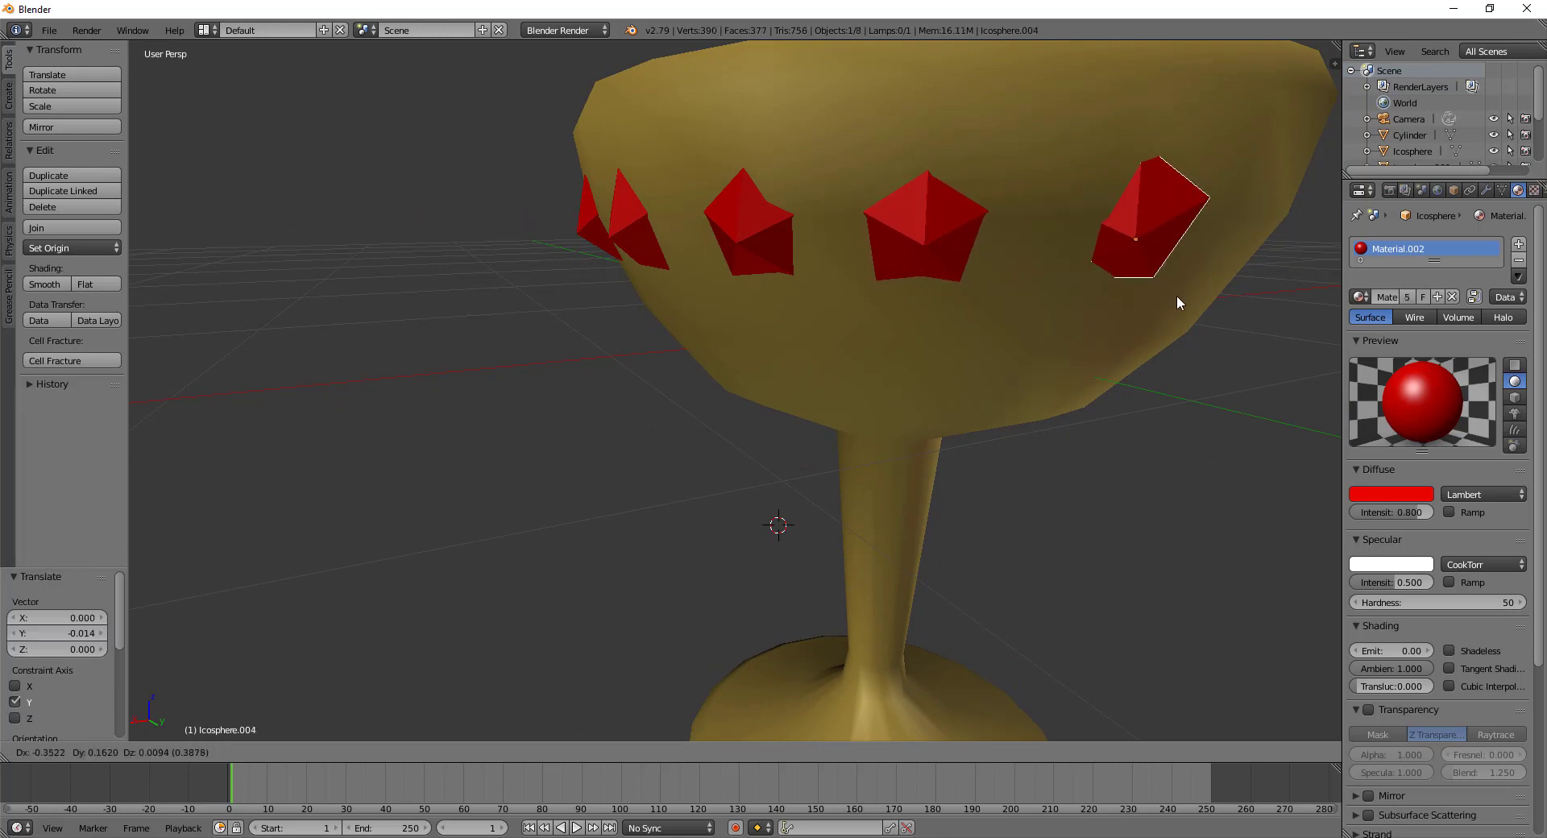
pyautogui.rightClick(1177, 295)
pyautogui.moveTo(1177, 295); pyautogui.dragTo(719, 437, button='middle')
pyautogui.press('g')
pyautogui.press('x')
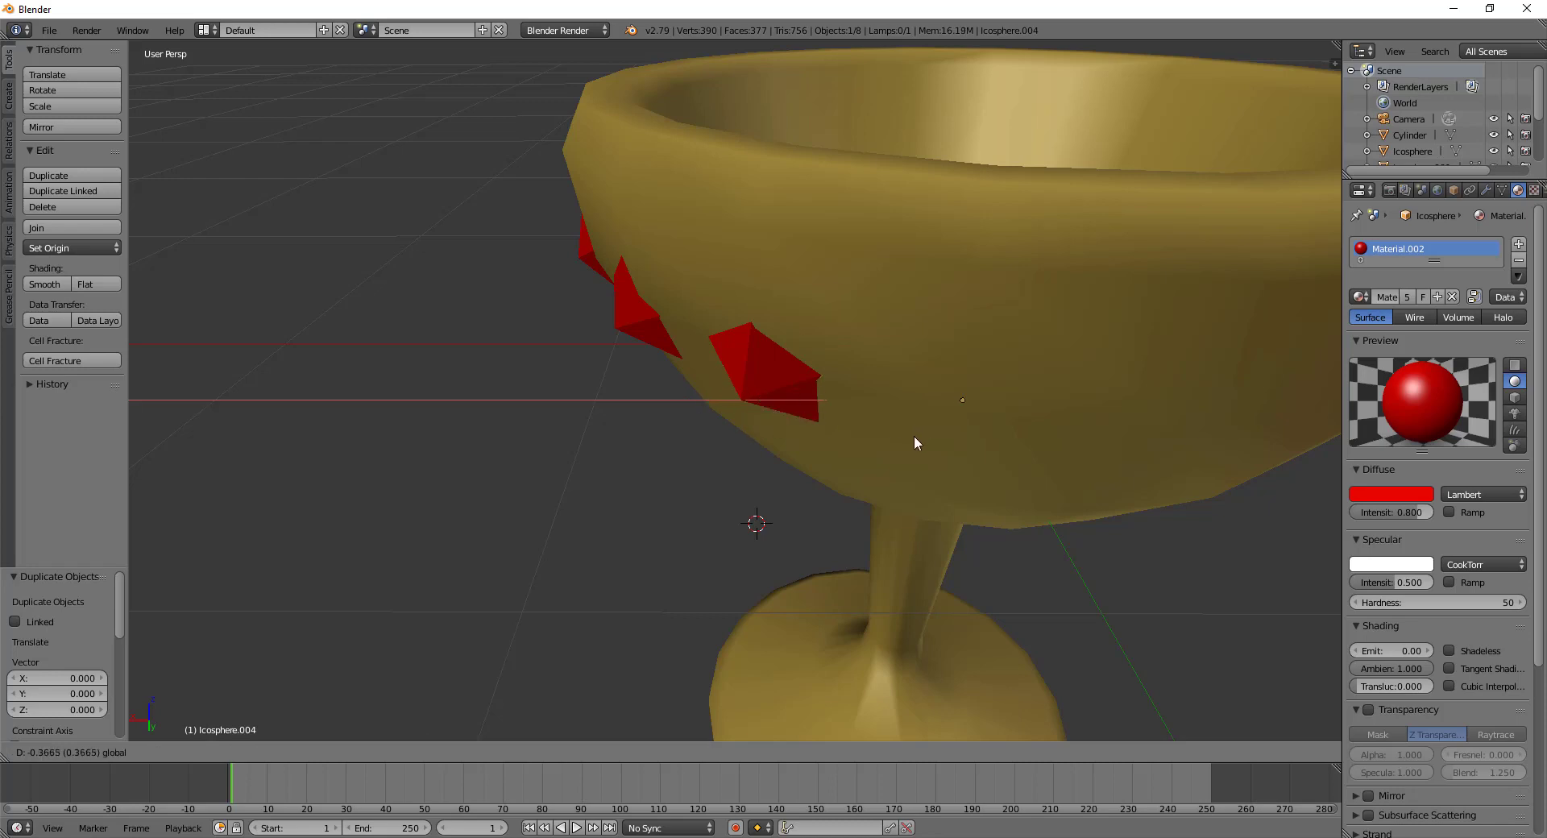
pyautogui.click(891, 446)
pyautogui.moveTo(952, 425); pyautogui.dragTo(960, 465)
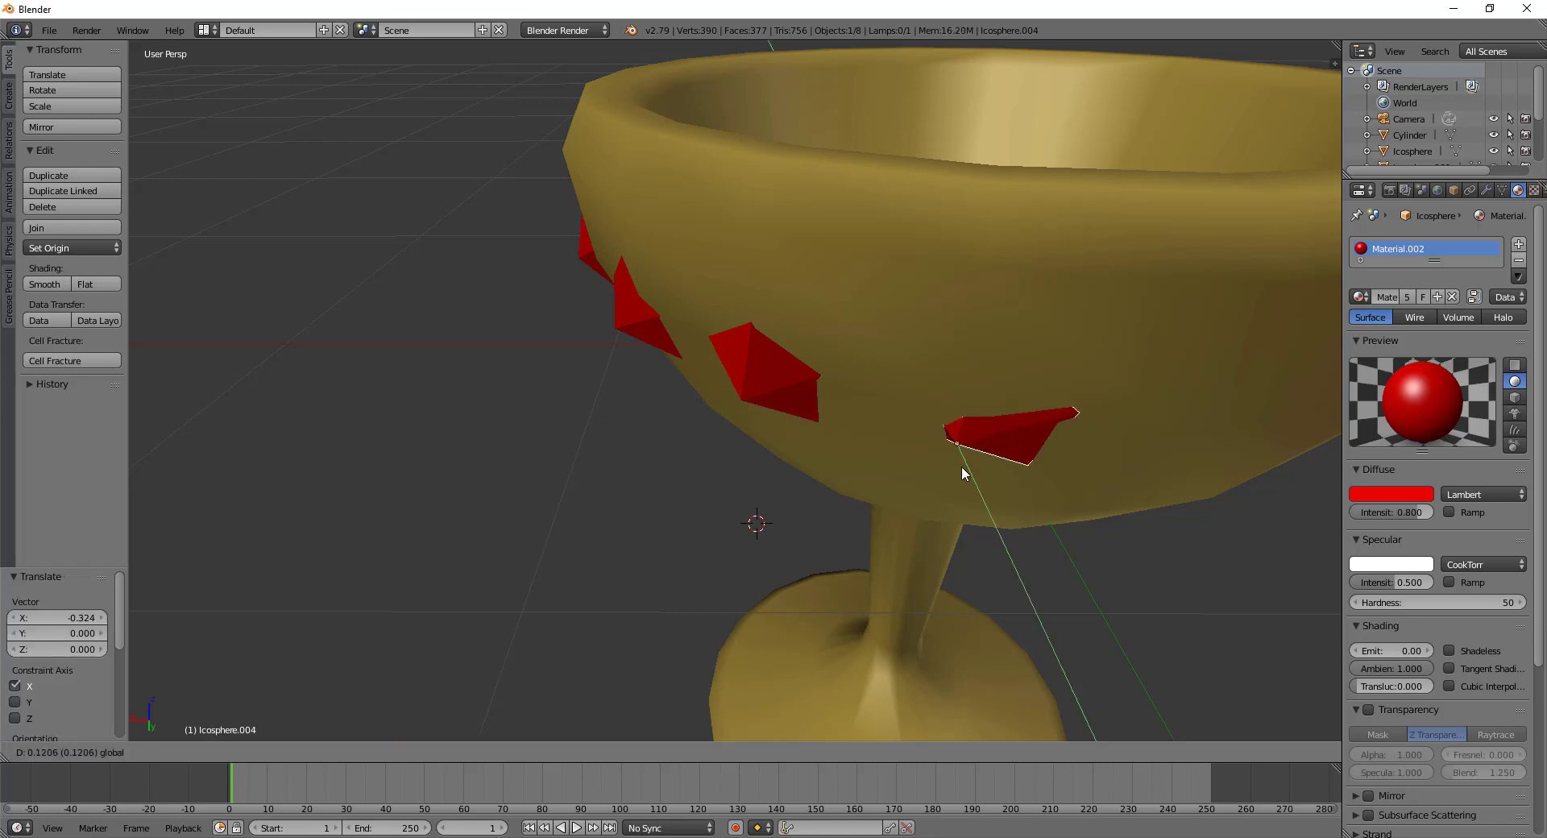
pyautogui.click(961, 466)
pyautogui.press('g')
pyautogui.press('x')
pyautogui.click(964, 462)
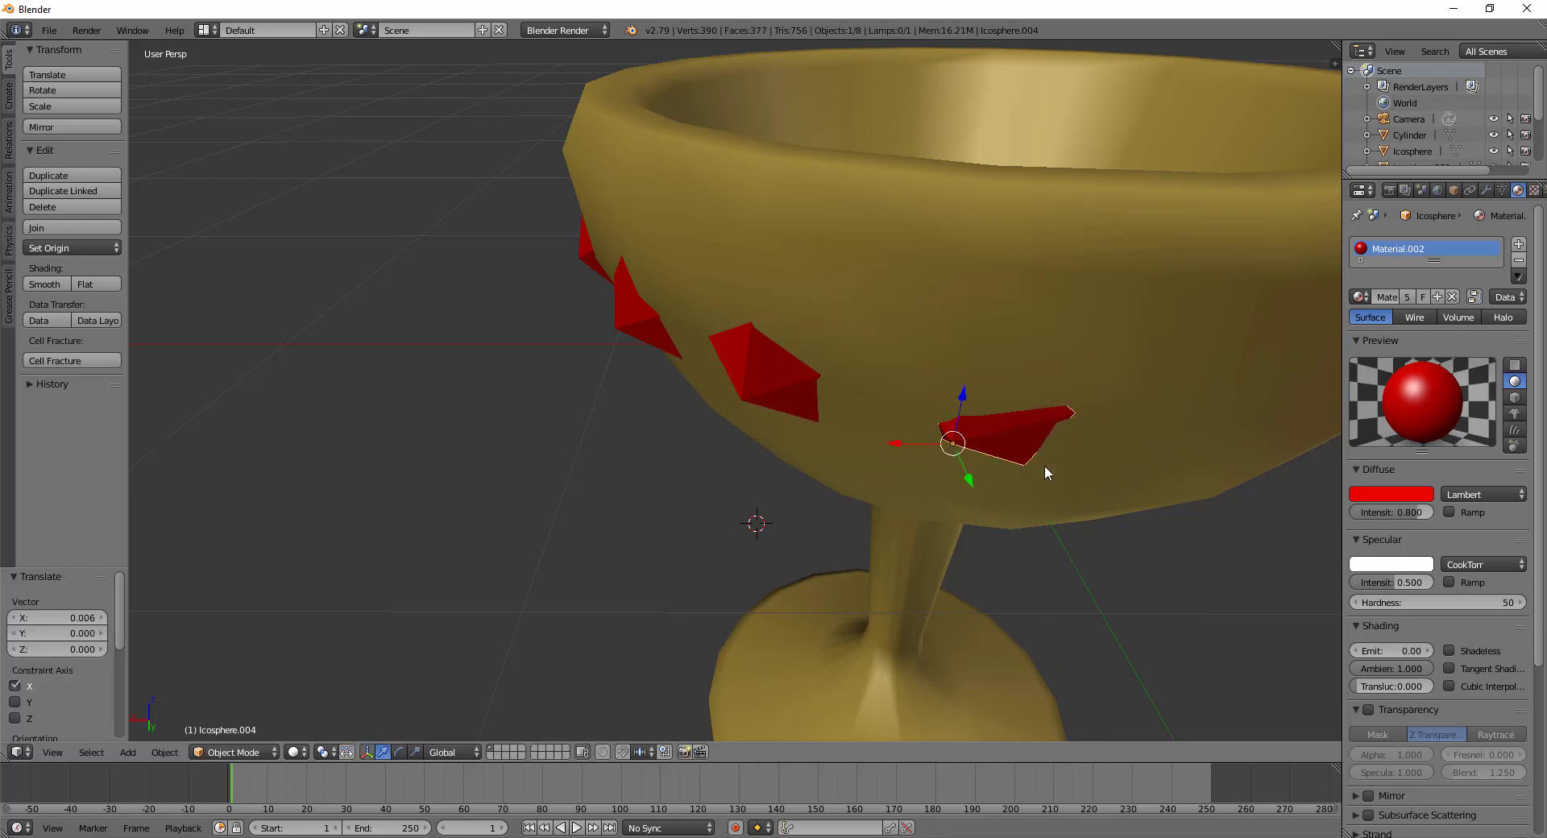
pyautogui.press('r')
pyautogui.press('z')
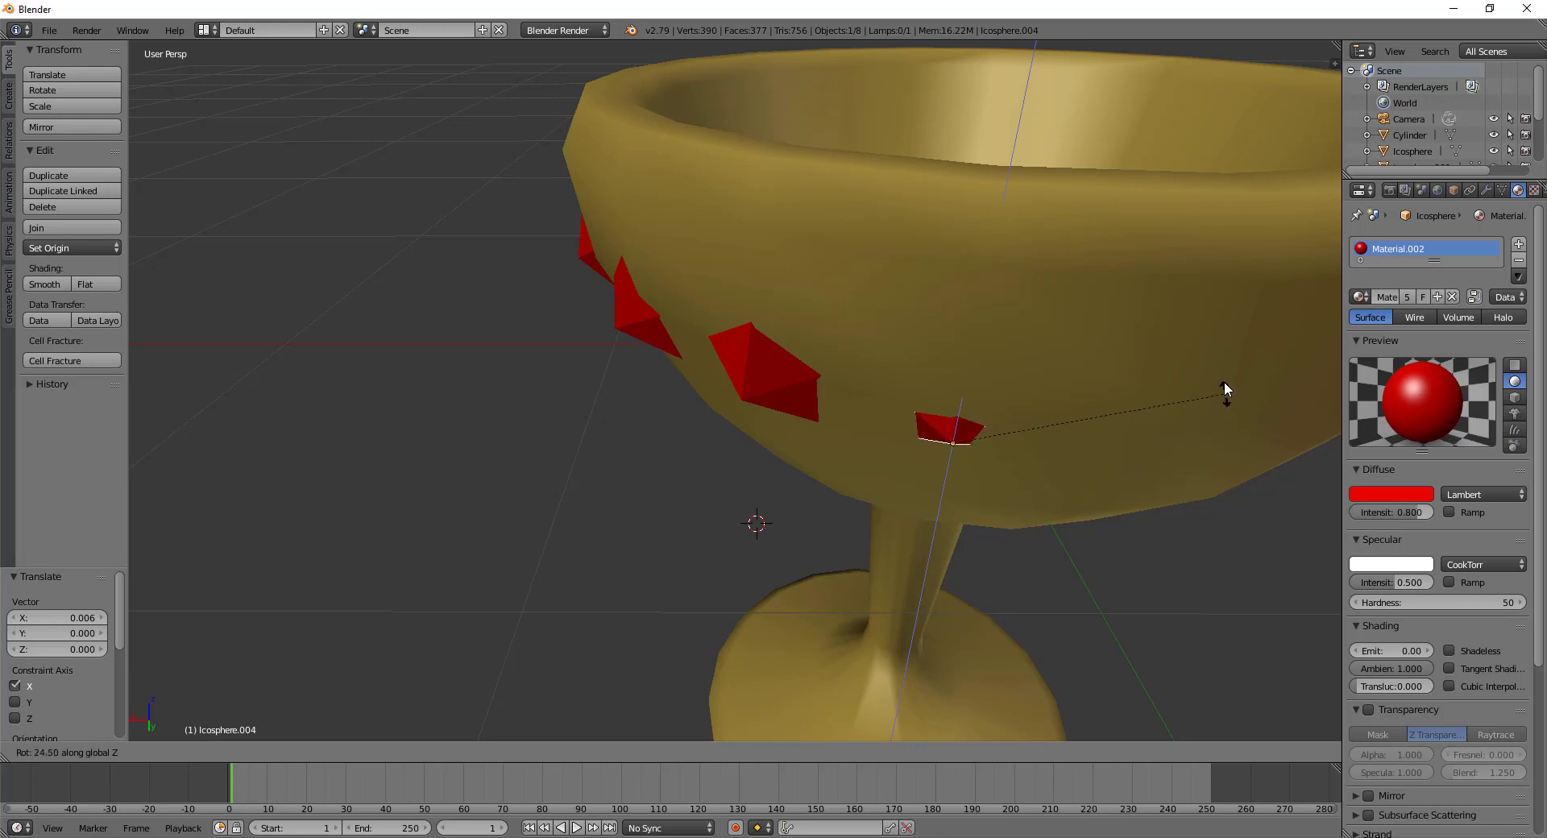
pyautogui.click(1231, 398)
# Fine-tune the fifth gem's X, Y and Z position so it sits snugly against the bowl
pyautogui.moveTo(972, 480); pyautogui.dragTo(979, 487)
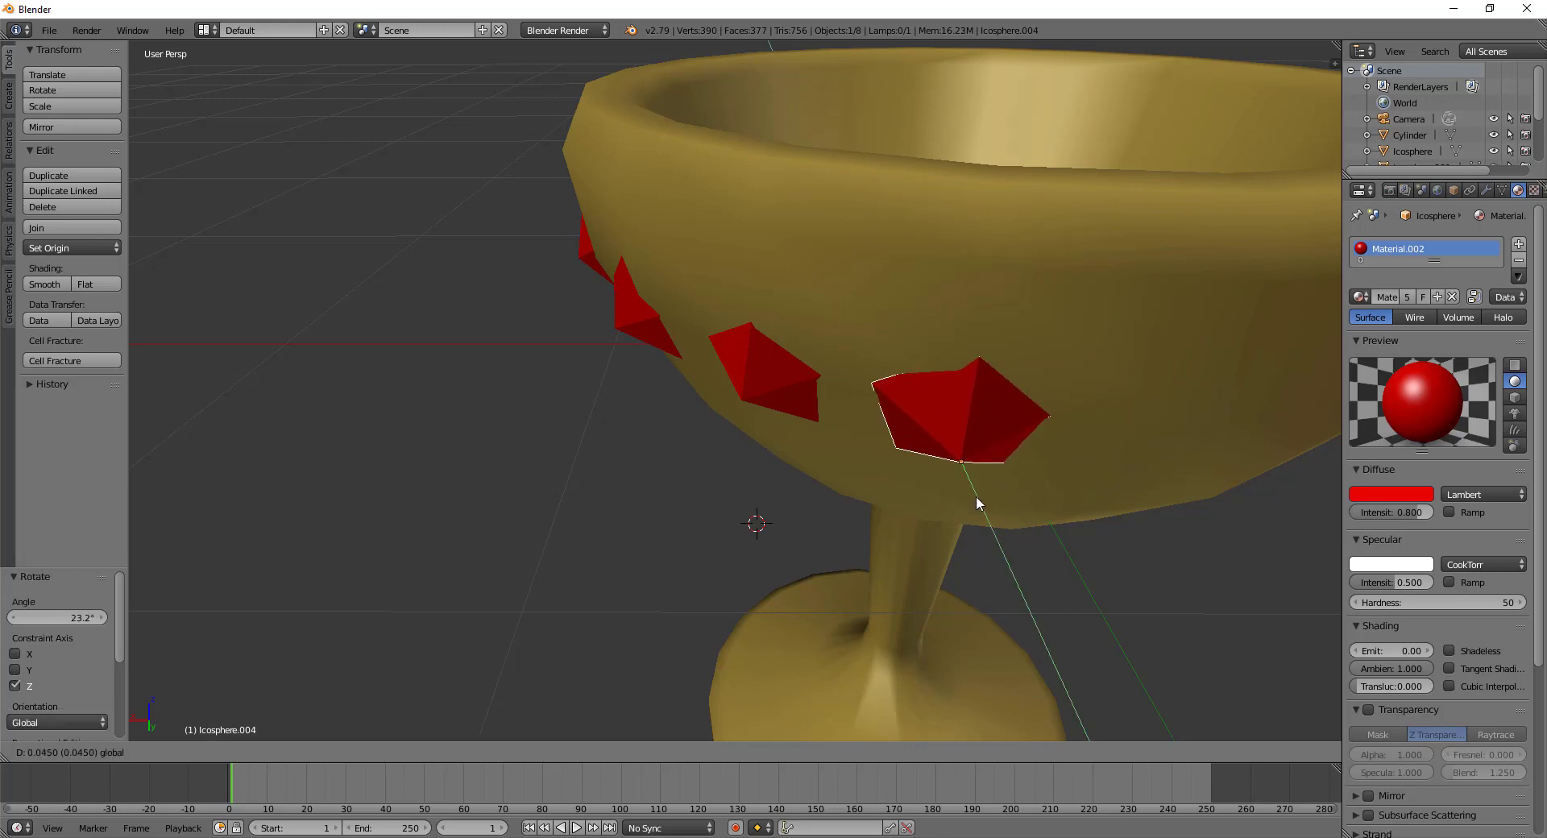
pyautogui.moveTo(1036, 441)
pyautogui.mouseDown(button='middle')
pyautogui.moveTo(1178, 452)
pyautogui.moveTo(1036, 457)
pyautogui.mouseUp(button='middle')
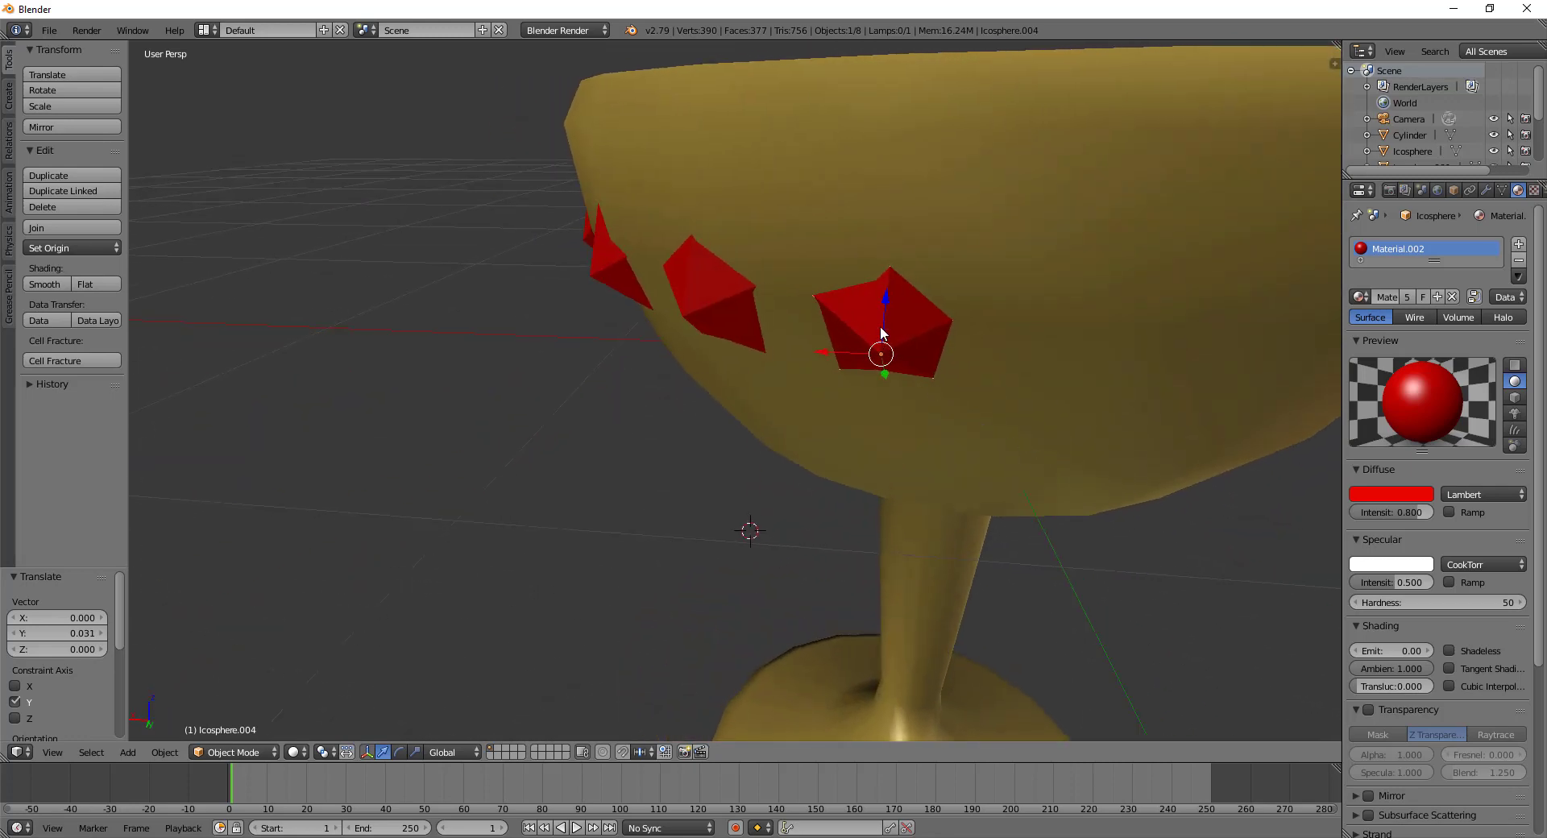
pyautogui.click(806, 356)
pyautogui.moveTo(822, 352); pyautogui.dragTo(833, 351)
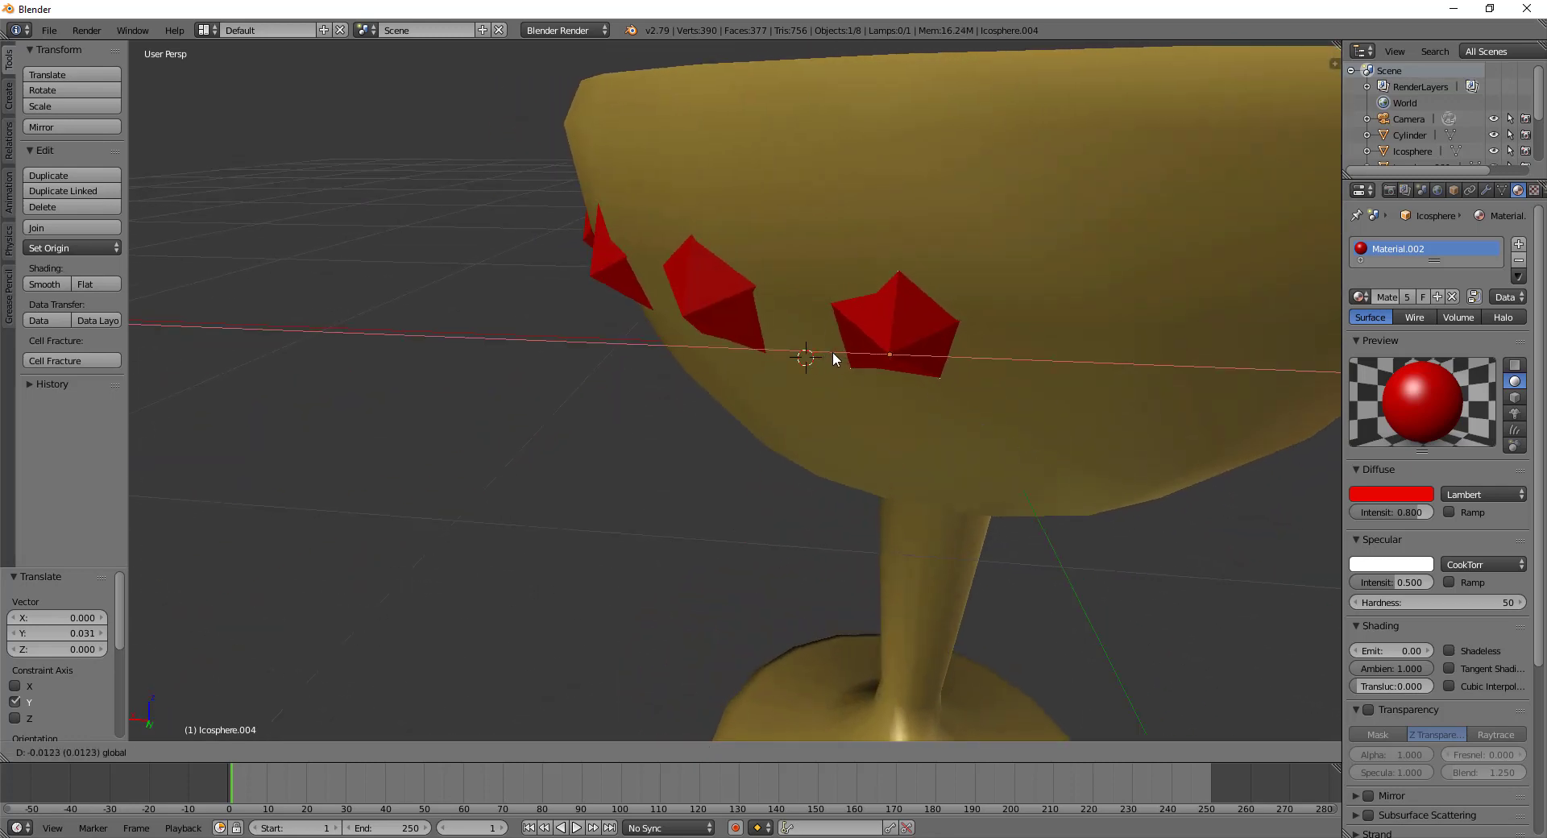
pyautogui.moveTo(889, 359)
pyautogui.mouseDown(button='middle')
pyautogui.moveTo(946, 321)
pyautogui.moveTo(930, 294)
pyautogui.mouseUp(button='middle')
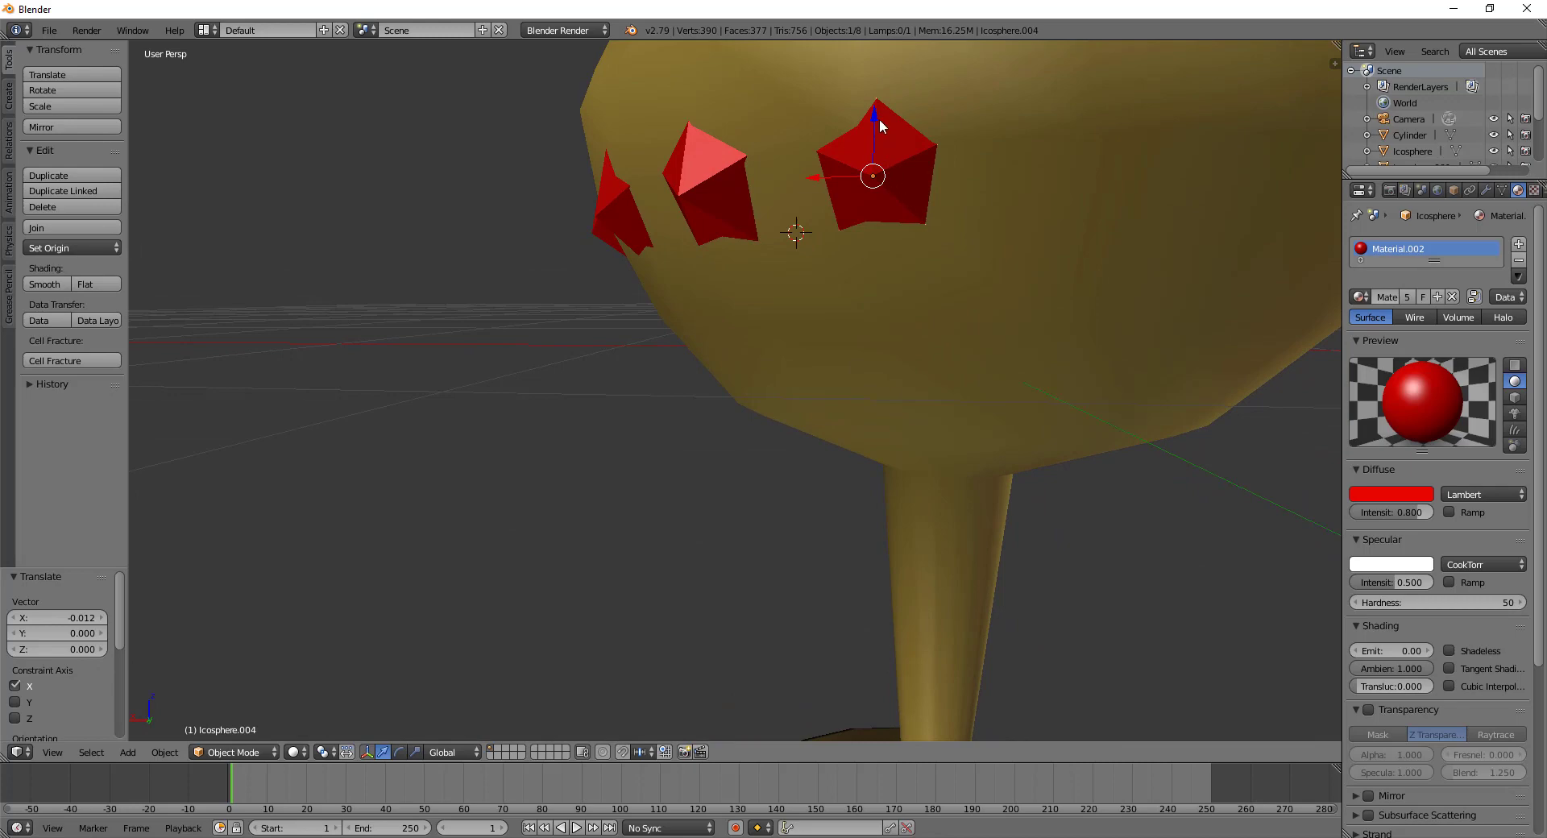
pyautogui.moveTo(878, 119); pyautogui.dragTo(883, 118)
pyautogui.moveTo(883, 118)
pyautogui.mouseDown(button='middle')
pyautogui.moveTo(952, 258)
pyautogui.moveTo(1122, 298)
pyautogui.mouseUp(button='middle')
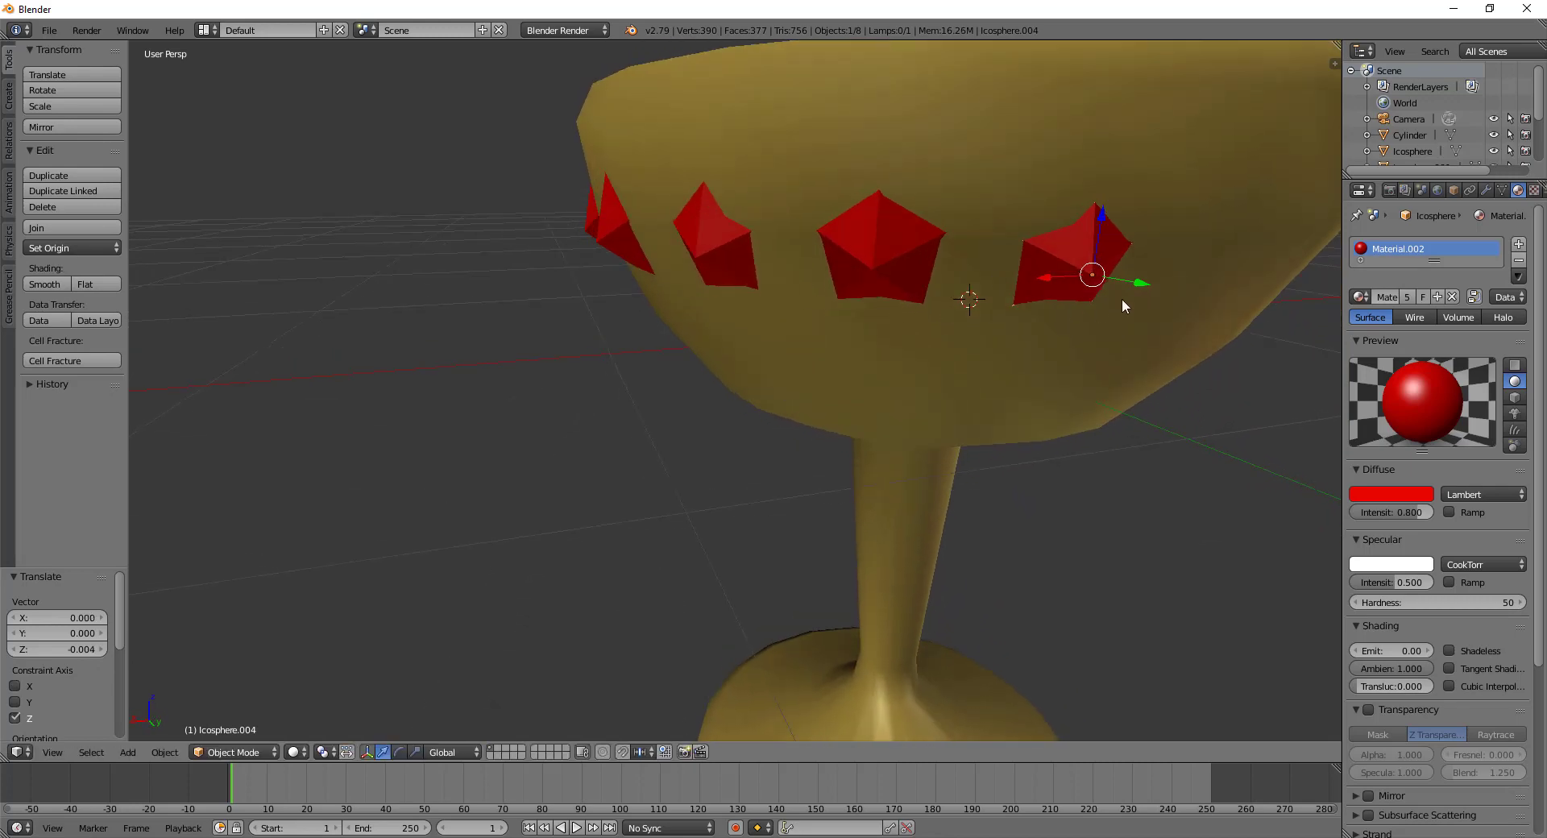
pyautogui.moveTo(1135, 283); pyautogui.dragTo(1133, 283)
pyautogui.moveTo(1133, 283)
pyautogui.mouseDown(button='middle')
pyautogui.moveTo(1159, 322)
pyautogui.moveTo(1088, 409)
pyautogui.mouseUp(button='middle')
pyautogui.moveTo(954, 512); pyautogui.dragTo(957, 514)
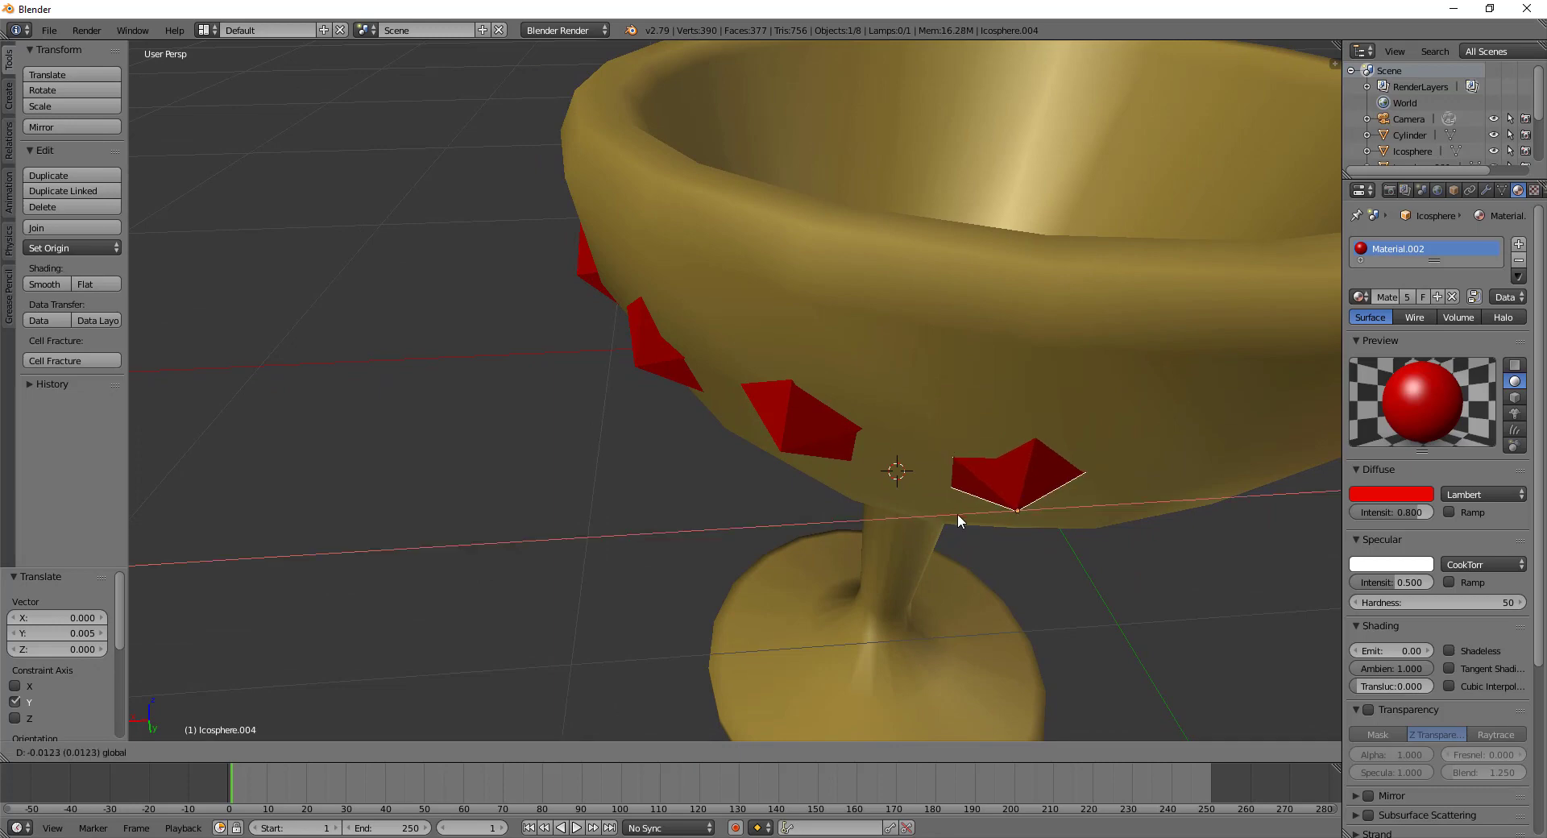
pyautogui.moveTo(1034, 556)
pyautogui.mouseDown()
pyautogui.moveTo(1046, 566)
pyautogui.moveTo(1042, 551)
pyautogui.mouseUp()
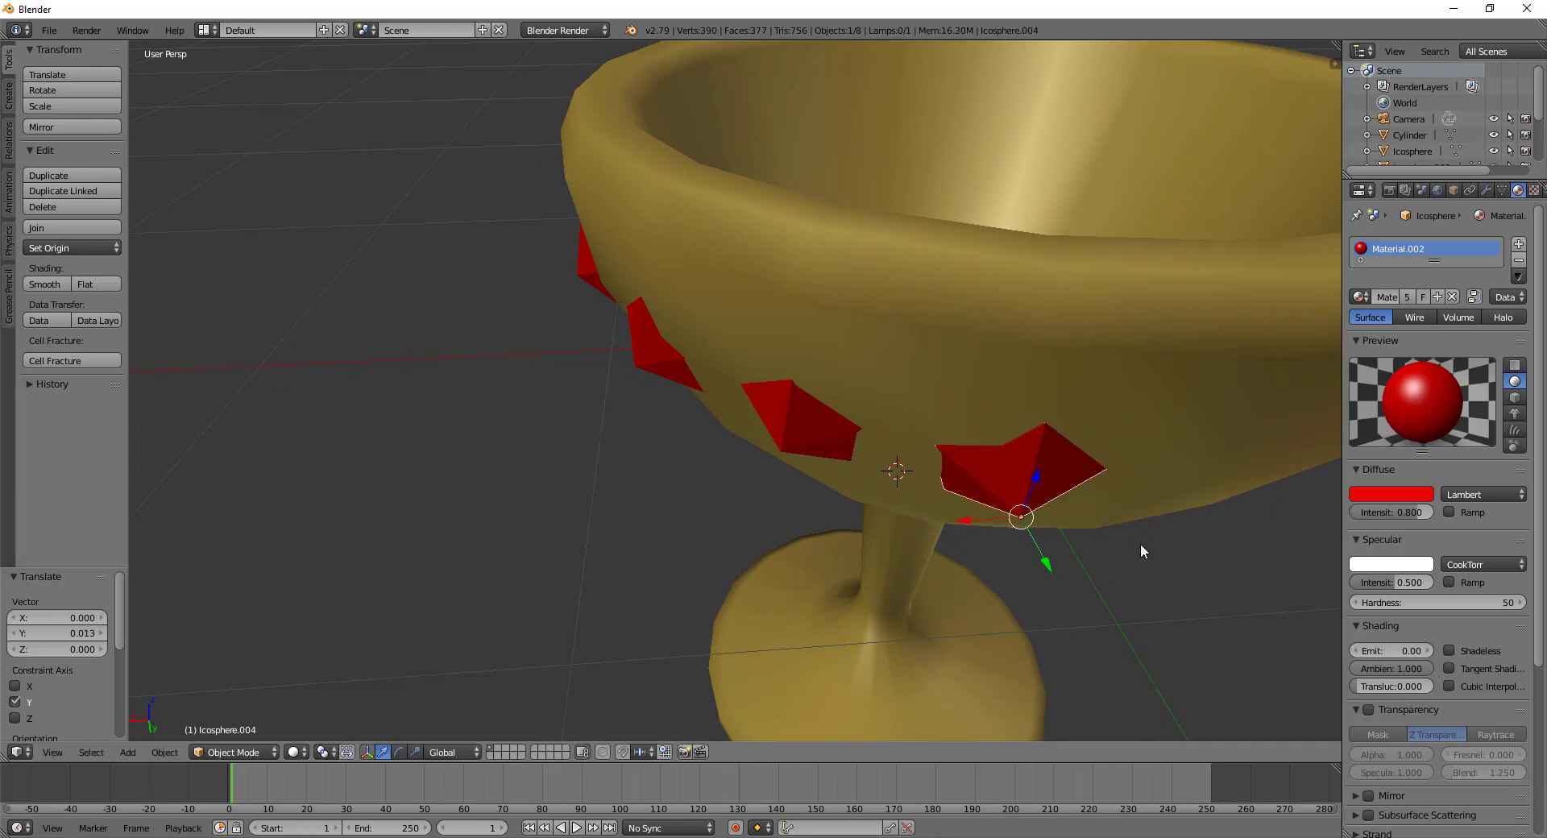
pyautogui.moveTo(1139, 543)
pyautogui.mouseDown(button='middle')
pyautogui.moveTo(1099, 446)
pyautogui.moveTo(946, 370)
pyautogui.moveTo(1115, 386)
pyautogui.moveTo(903, 392)
pyautogui.mouseUp(button='middle')
# Copy the latest gem, place it further right along X, rotate it about Z and seat it
pyautogui.hotkey('shift', 'd')
pyautogui.press('Escape')
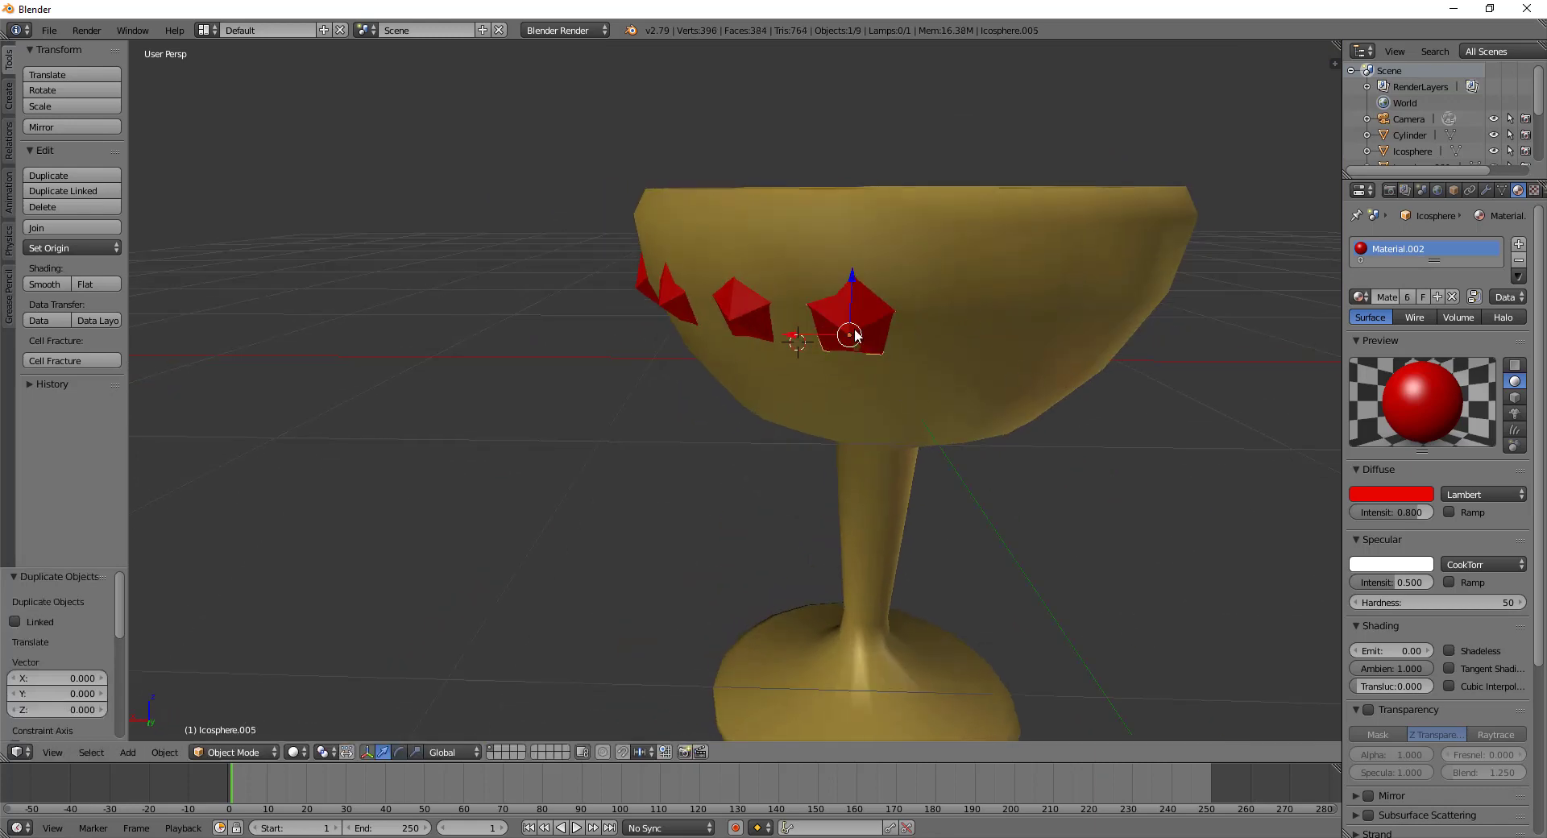
pyautogui.press('g')
pyautogui.press('x')
pyautogui.click(906, 347)
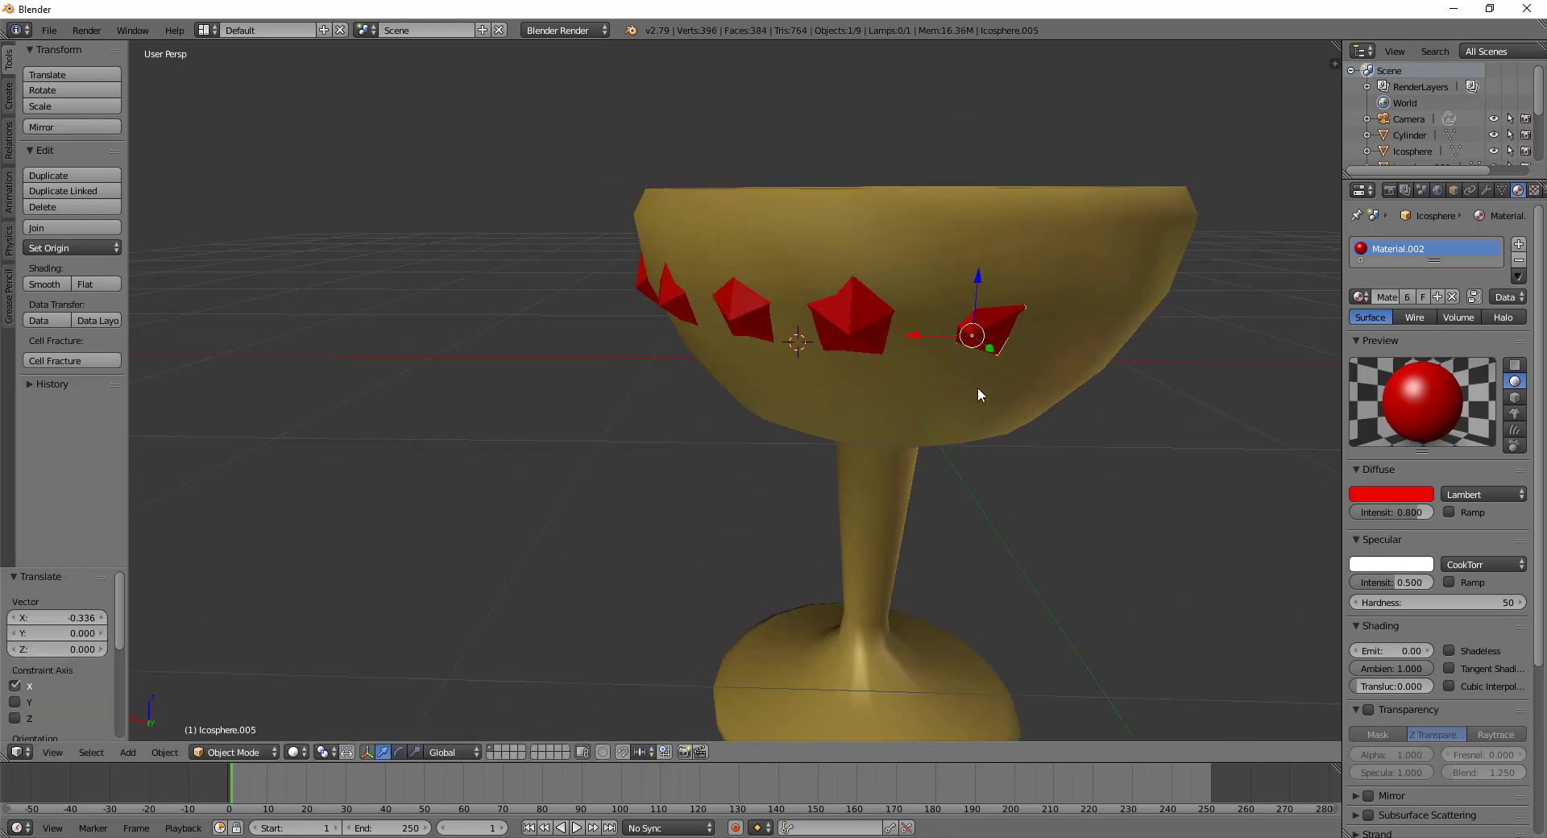
pyautogui.press('r')
pyautogui.press('z')
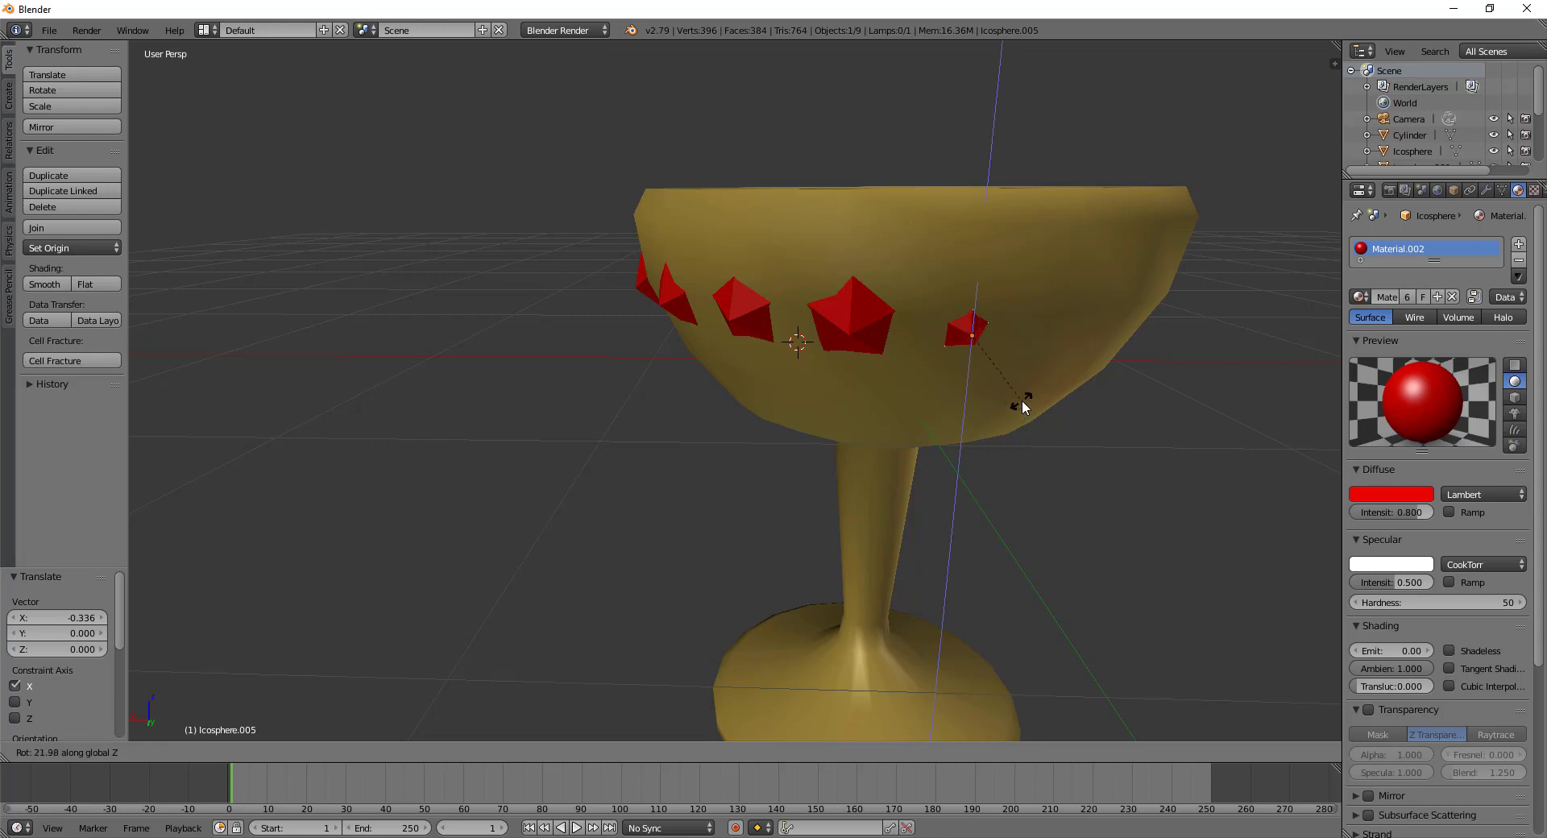
pyautogui.click(1022, 395)
pyautogui.moveTo(912, 339); pyautogui.dragTo(1000, 350)
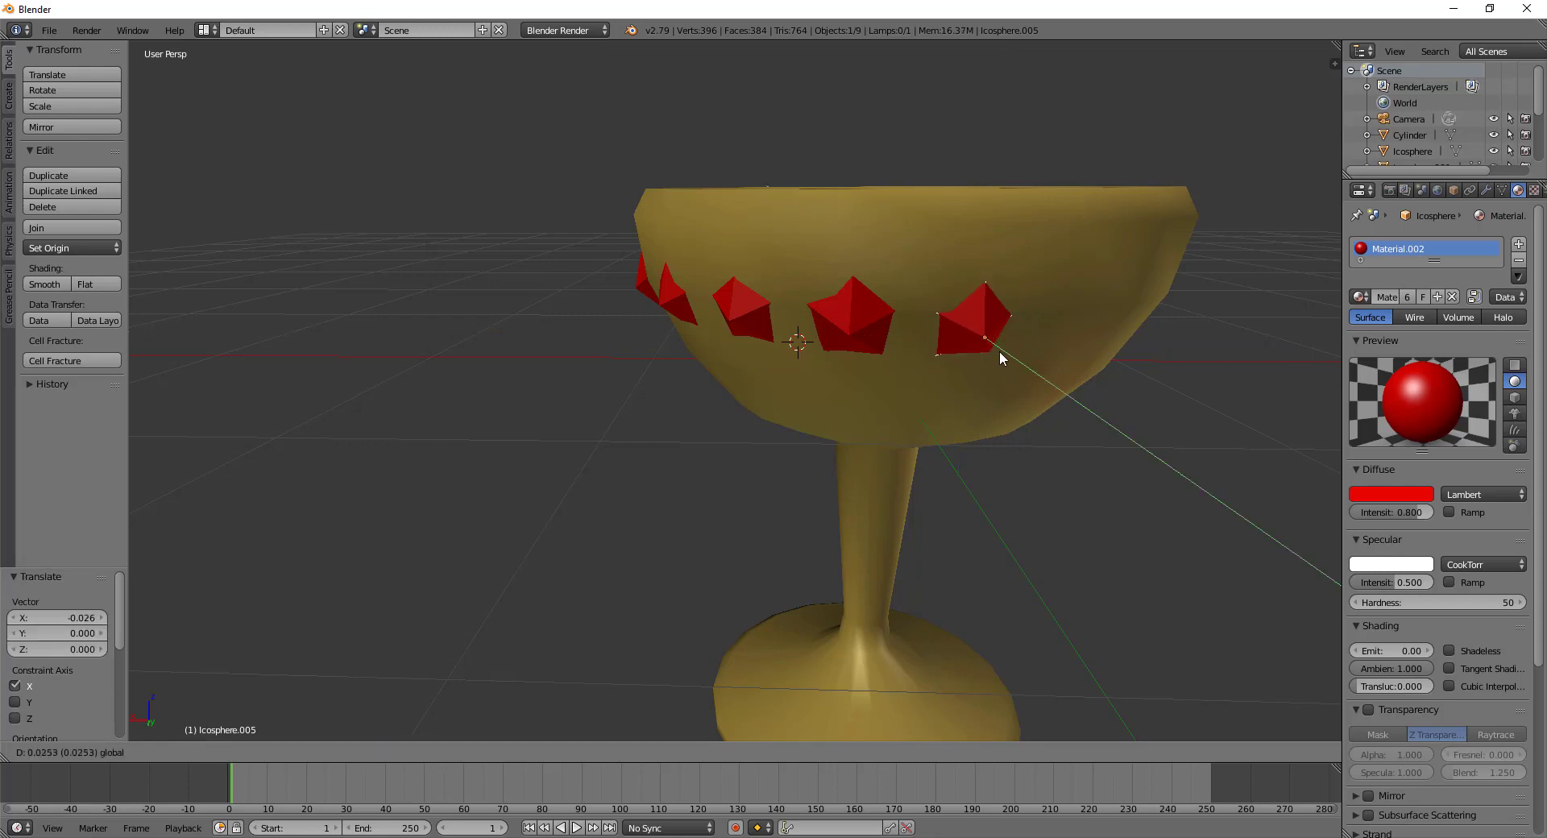
pyautogui.moveTo(999, 350)
pyautogui.mouseDown(button='middle')
pyautogui.moveTo(1075, 381)
pyautogui.moveTo(1017, 456)
pyautogui.mouseUp(button='middle')
# Add another gem copy, slide it around the bowl, turn it about Z and nudge it -0.043 X, -0.019 Y
pyautogui.hotkey('shift', 'd')
pyautogui.press('Escape')
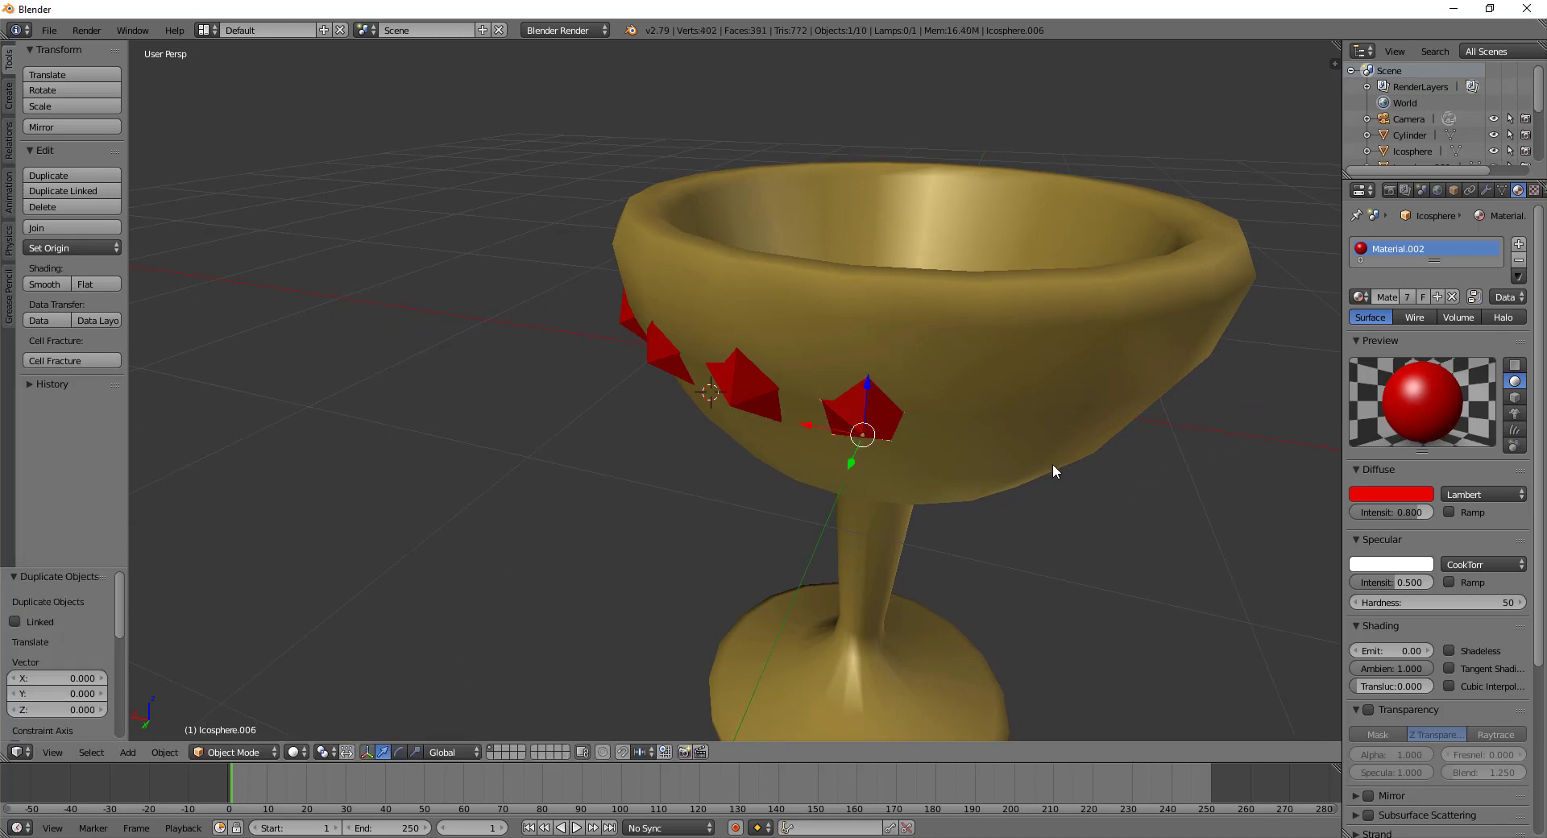
pyautogui.moveTo(817, 420); pyautogui.dragTo(952, 433)
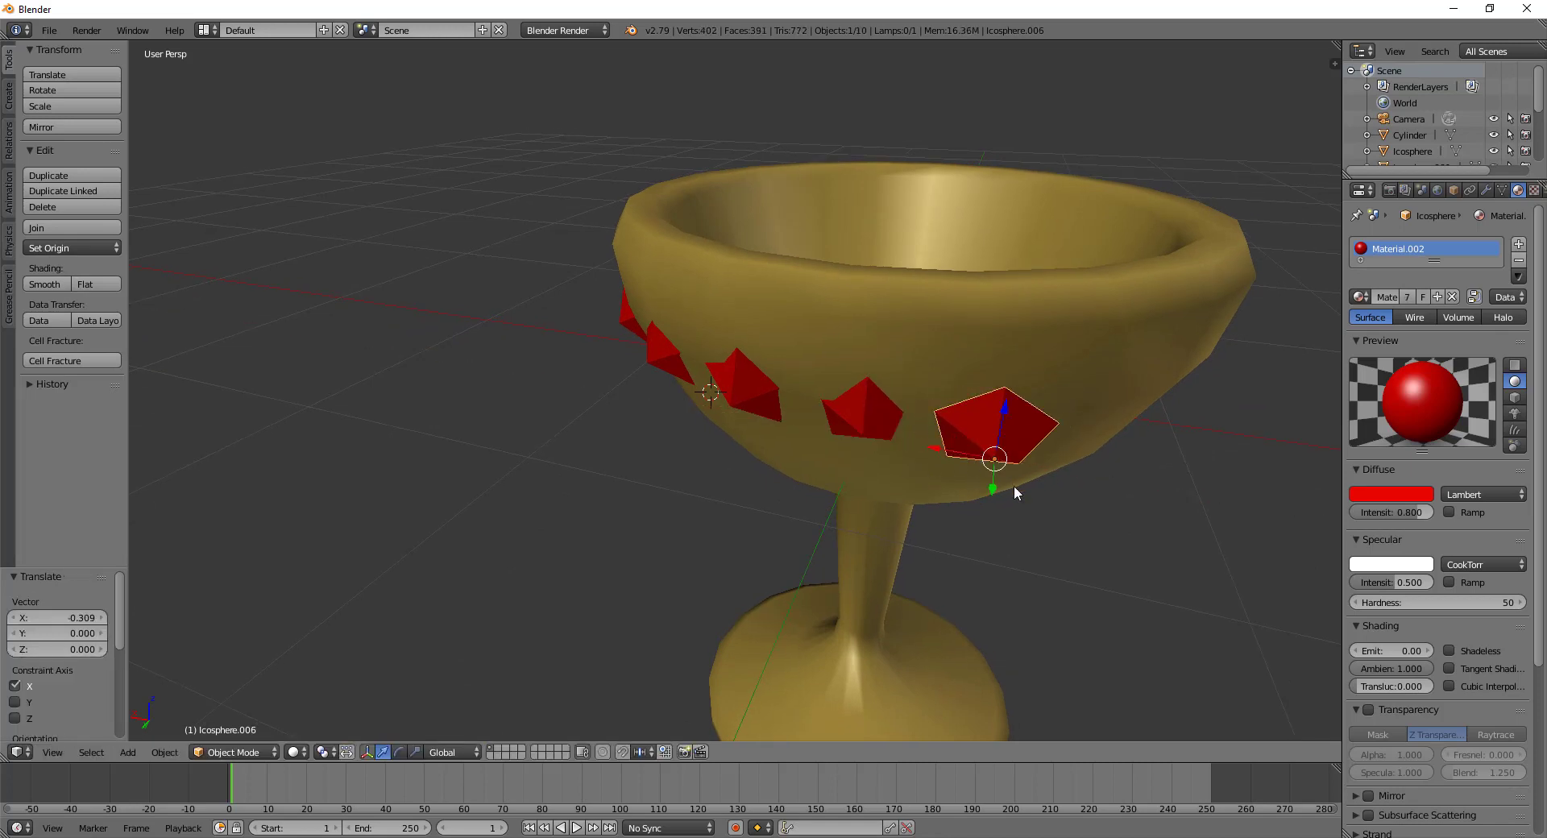
pyautogui.moveTo(1000, 477); pyautogui.dragTo(994, 477)
pyautogui.click(997, 470)
pyautogui.press('r')
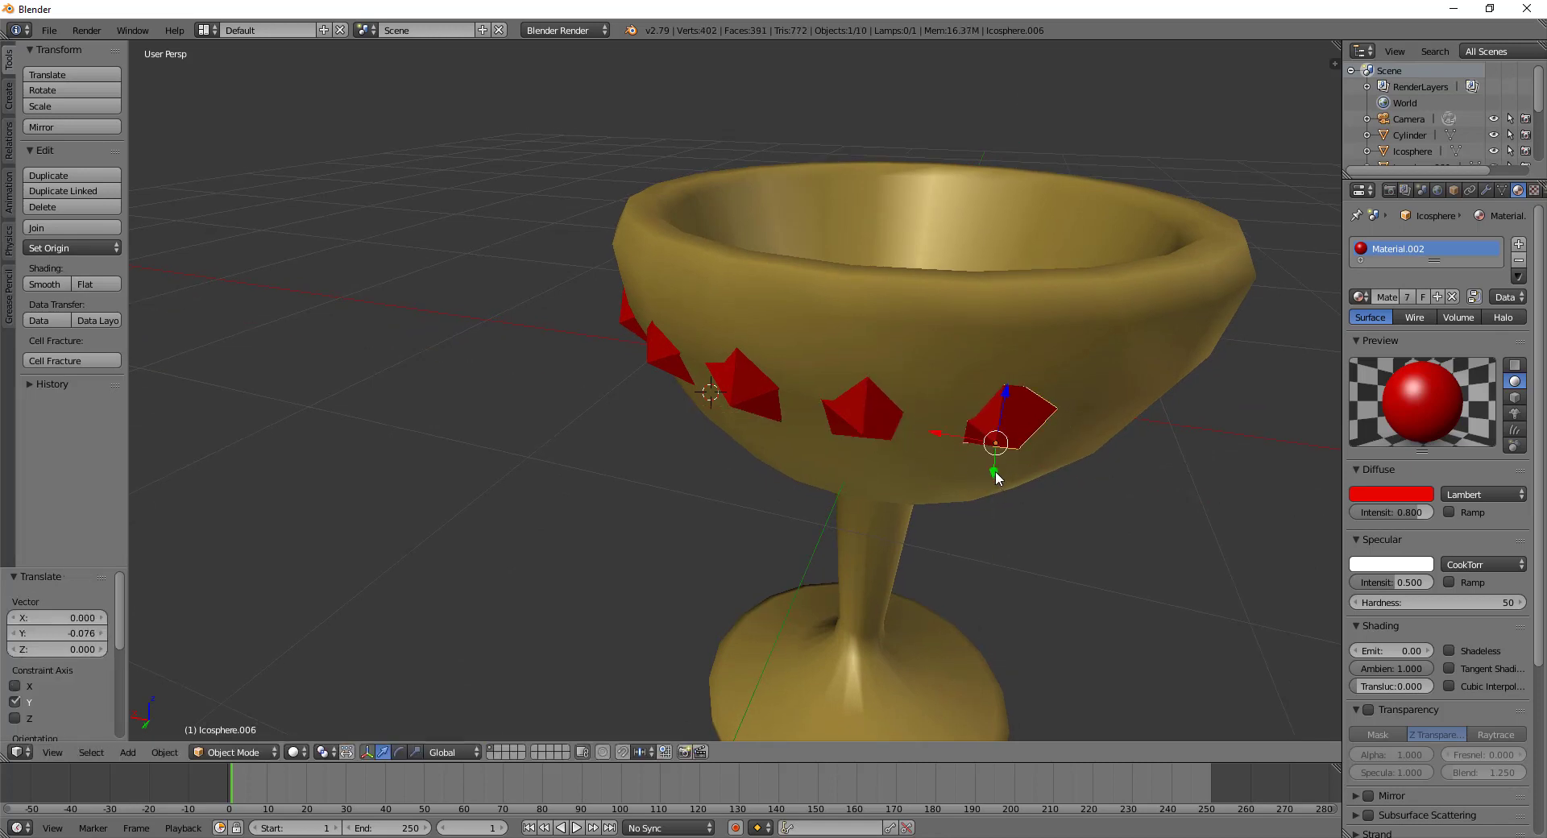
pyautogui.press('z')
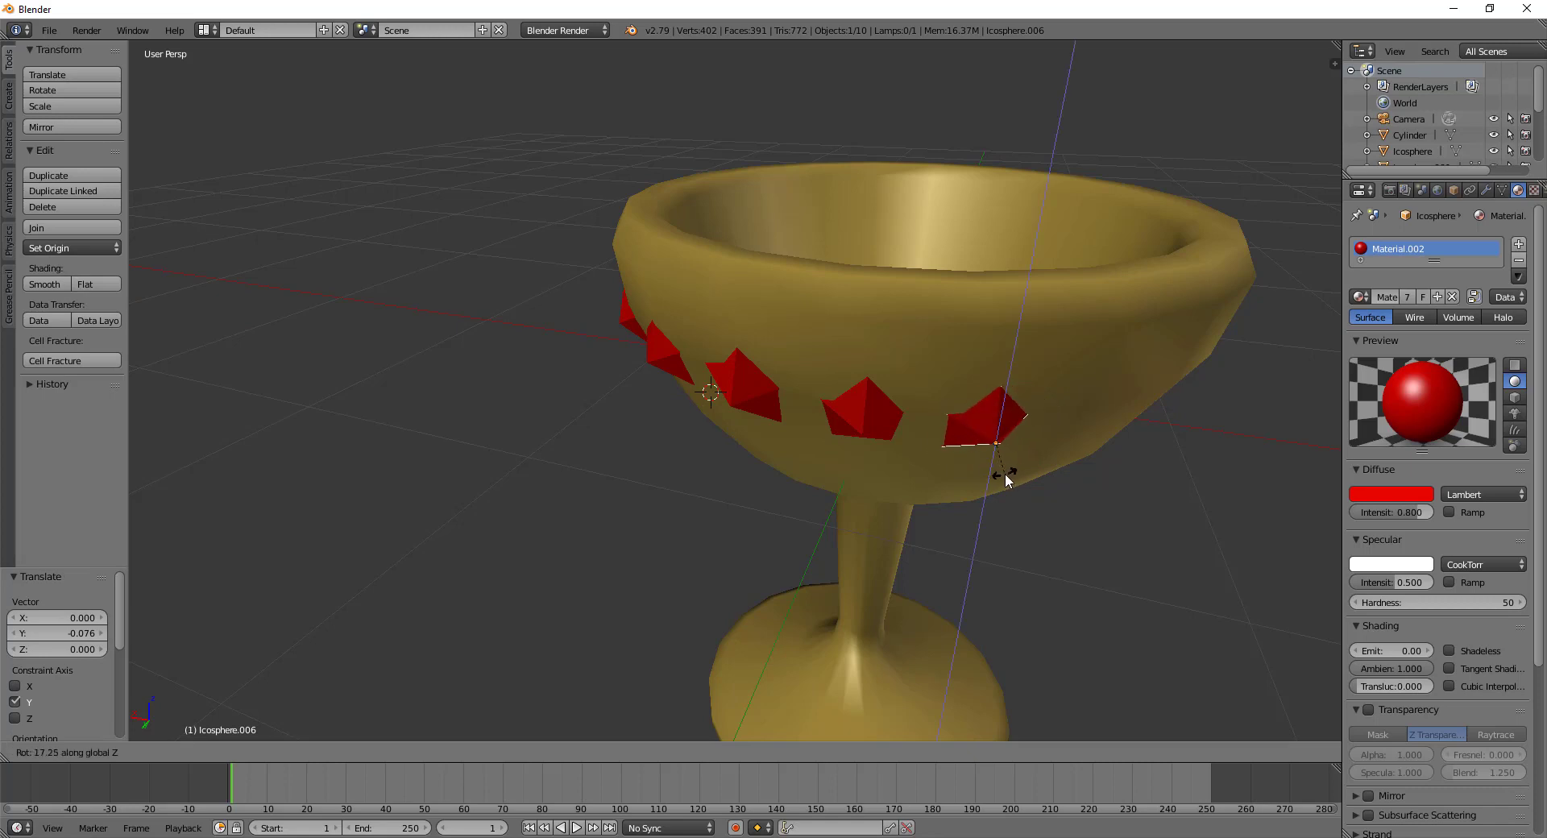
pyautogui.click(997, 472)
pyautogui.moveTo(941, 432); pyautogui.dragTo(960, 434)
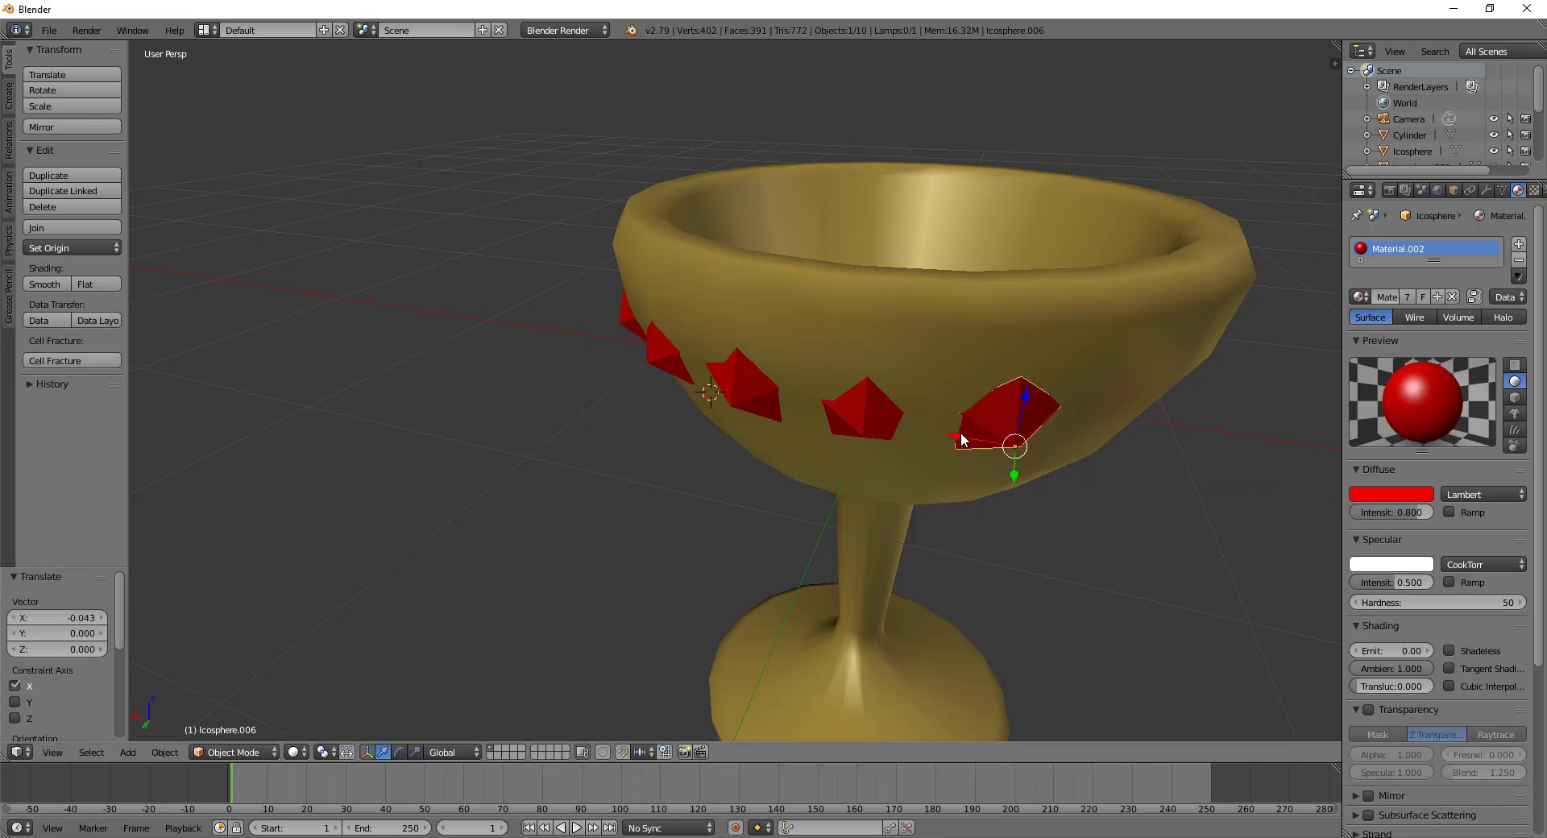
pyautogui.moveTo(1018, 476); pyautogui.dragTo(1017, 470)
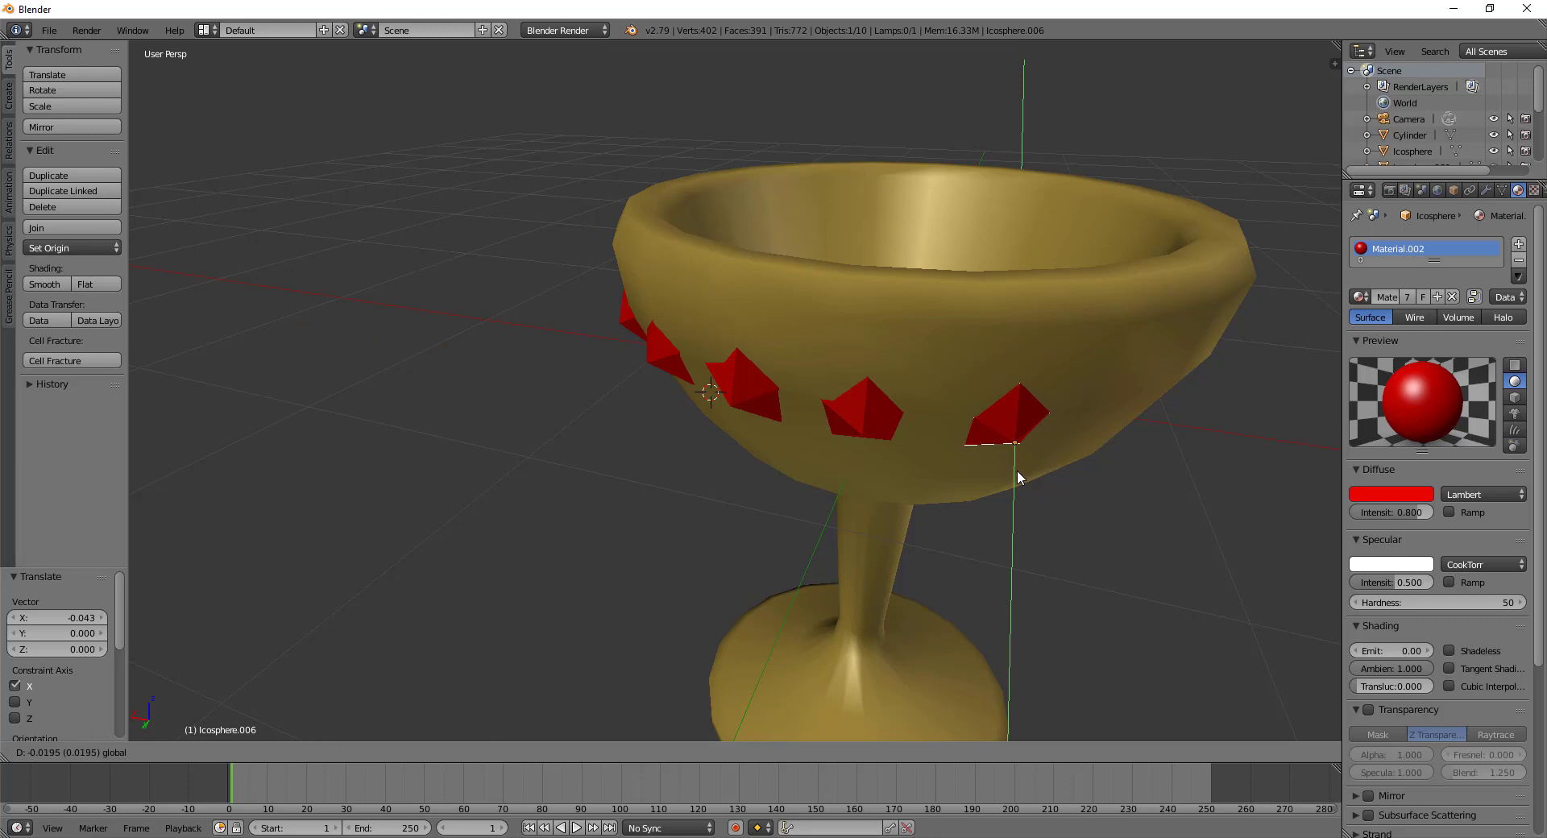
pyautogui.moveTo(1017, 471)
pyautogui.mouseDown(button='middle')
pyautogui.moveTo(1044, 403)
pyautogui.moveTo(1091, 376)
pyautogui.moveTo(1085, 389)
pyautogui.mouseUp(button='middle')
# Select the goblet body and the ring of red gems in the viewport
pyautogui.scroll(-3, 1085, 388)
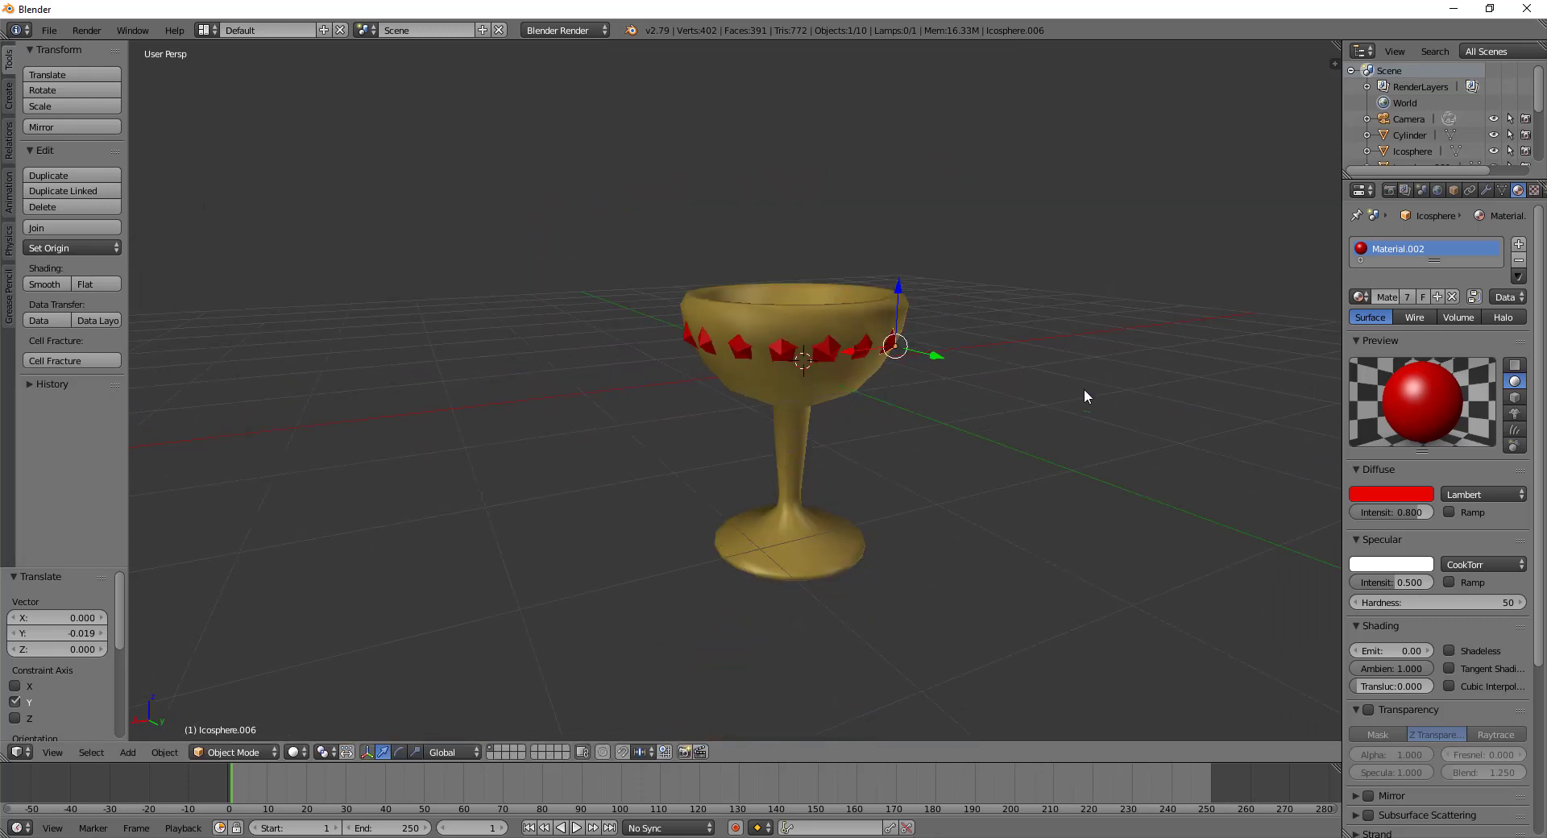
pyautogui.scroll(1, 1083, 388)
pyautogui.press('Tab')
pyautogui.press('Tab')
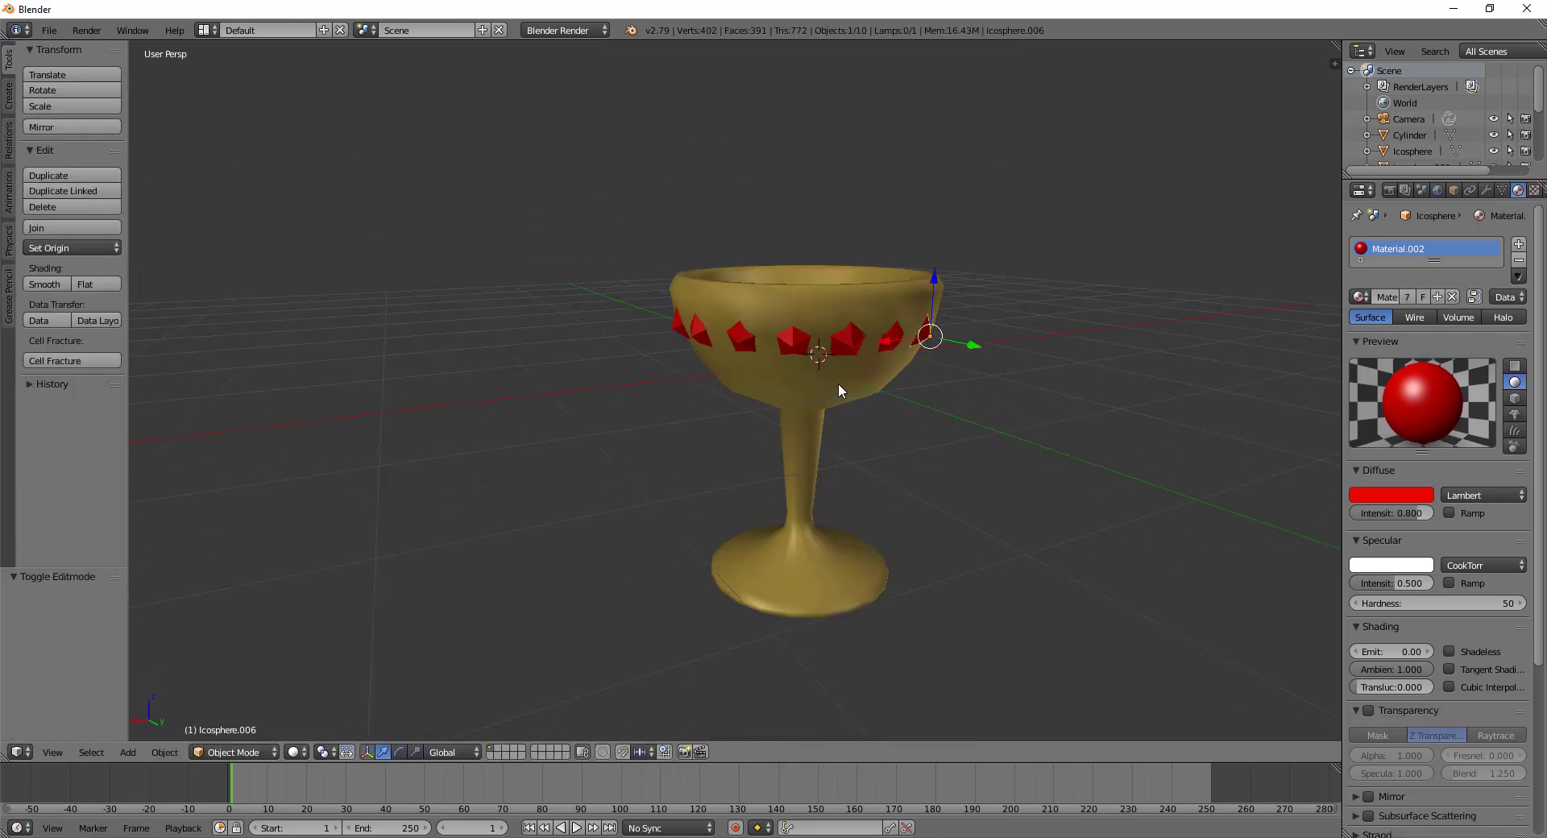
pyautogui.rightClick(838, 384)
pyautogui.rightClick(681, 329)
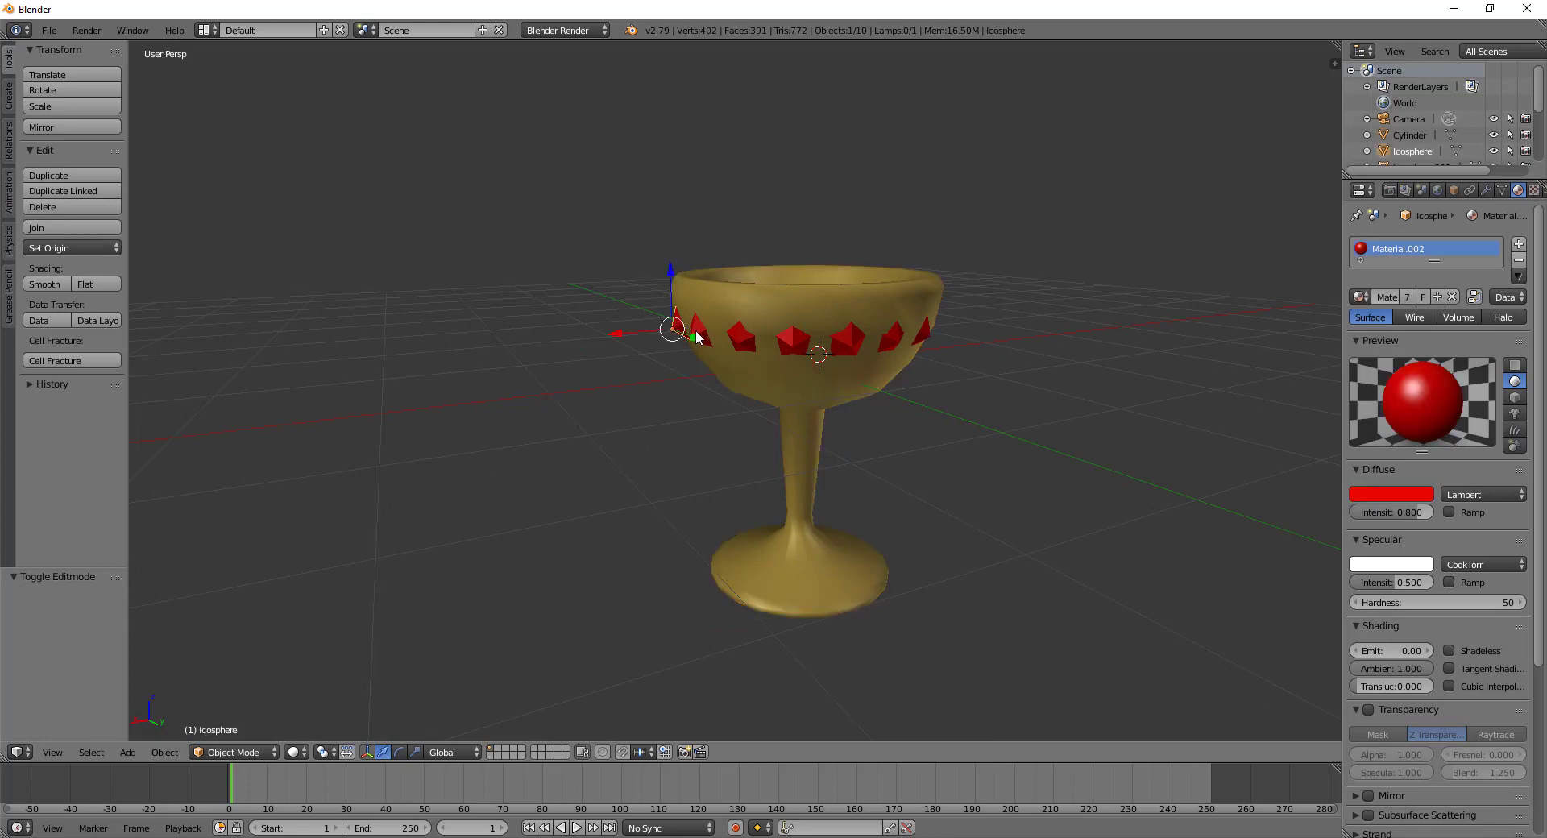
pyautogui.keyDown('shift'); pyautogui.rightClick(699, 334); pyautogui.keyUp('shift')
pyautogui.keyDown('shift'); pyautogui.rightClick(740, 338); pyautogui.keyUp('shift')
pyautogui.keyDown('shift'); pyautogui.rightClick(793, 342); pyautogui.keyUp('shift')
pyautogui.keyDown('shift'); pyautogui.rightClick(842, 342); pyautogui.keyUp('shift')
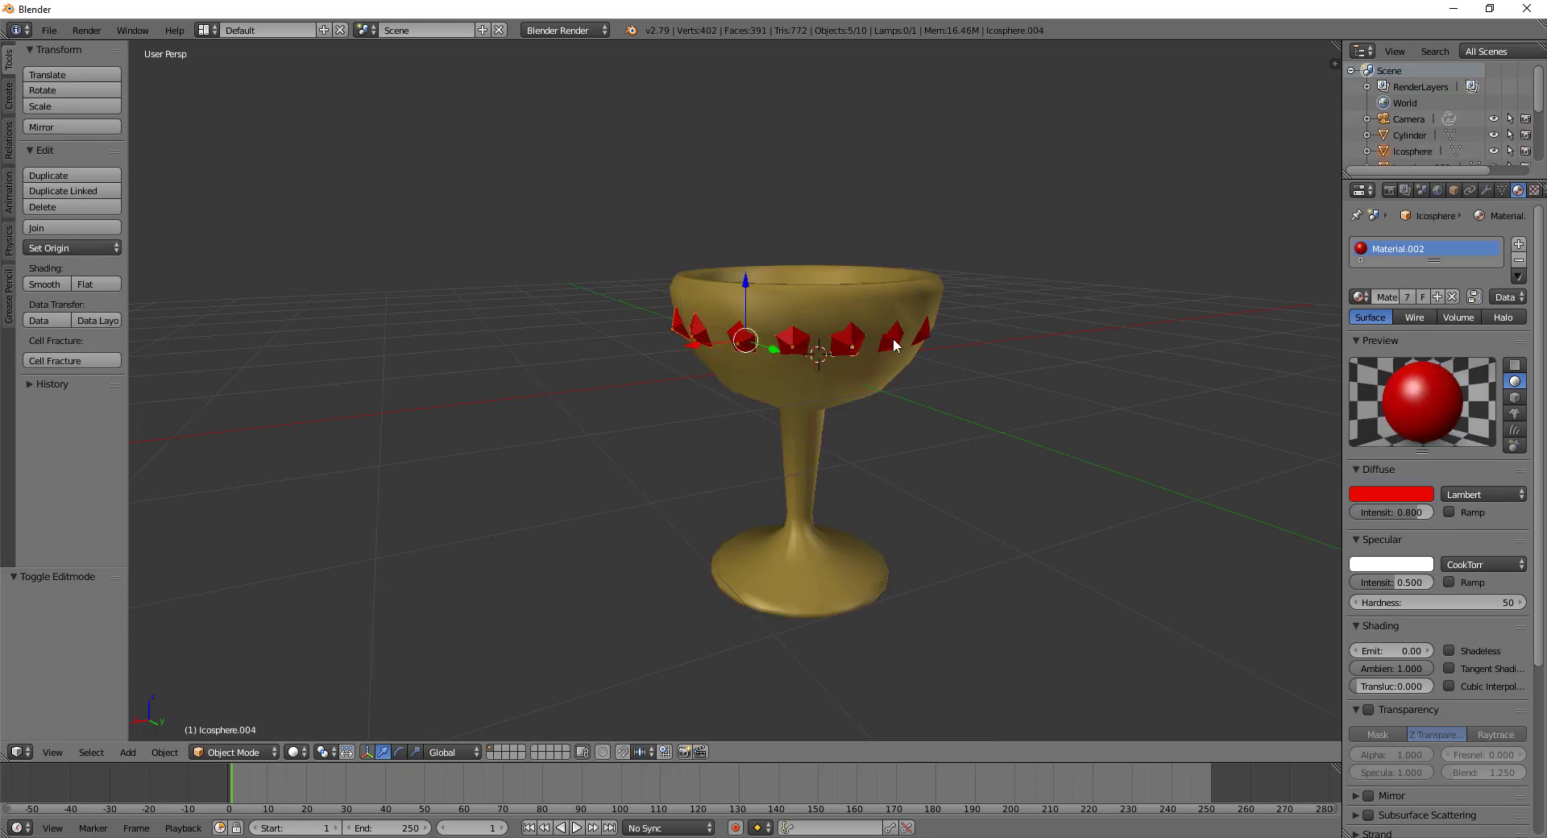
pyautogui.keyDown('shift'); pyautogui.rightClick(893, 337); pyautogui.keyUp('shift')
pyautogui.keyDown('shift'); pyautogui.rightClick(919, 348); pyautogui.keyUp('shift')
pyautogui.press('Tab')
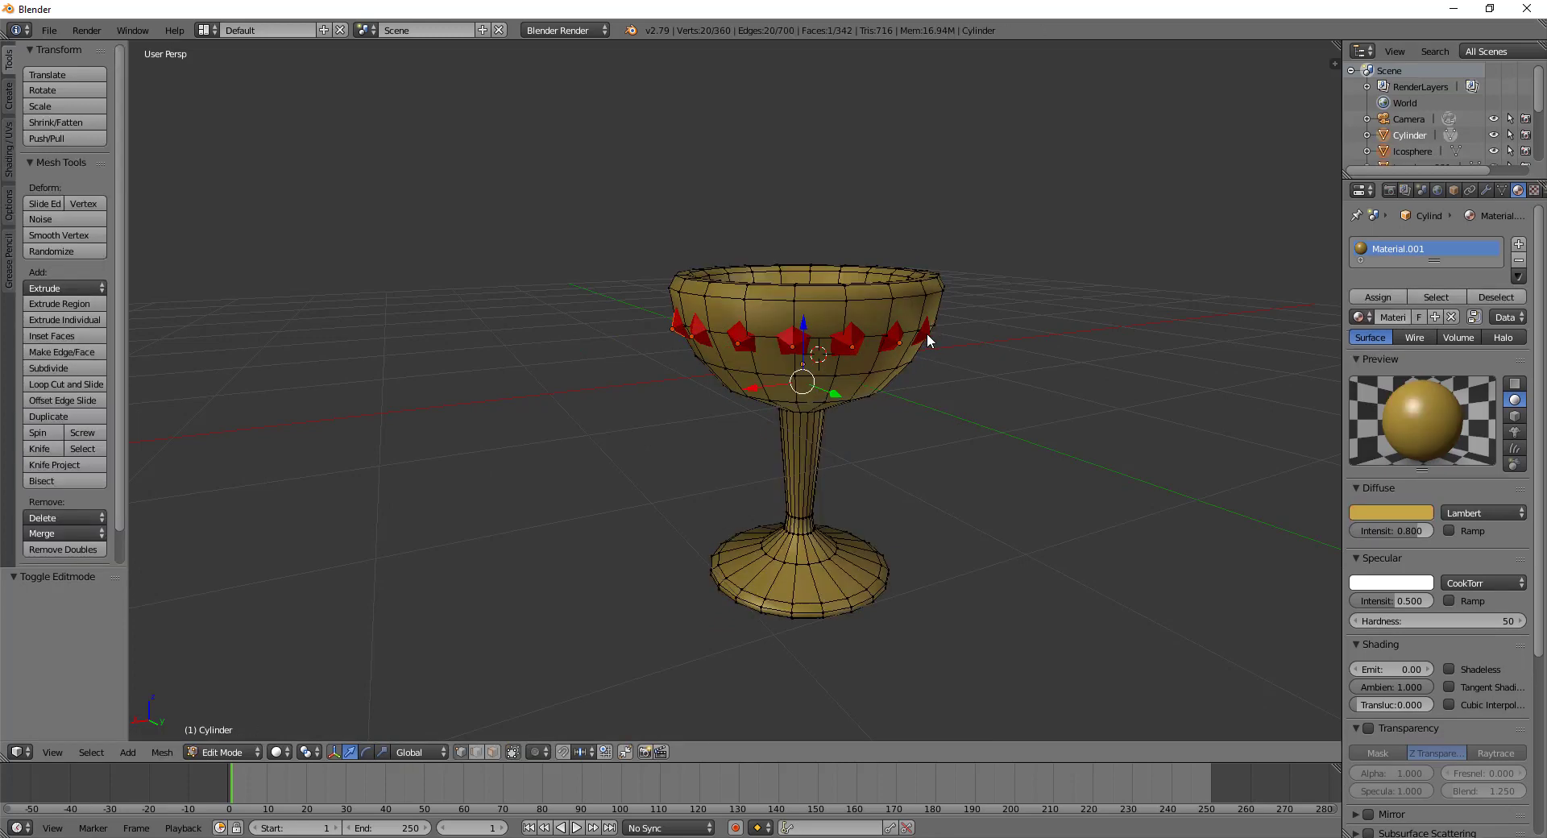
pyautogui.press('Tab')
pyautogui.keyDown('shift'); pyautogui.rightClick(925, 337); pyautogui.keyUp('shift')
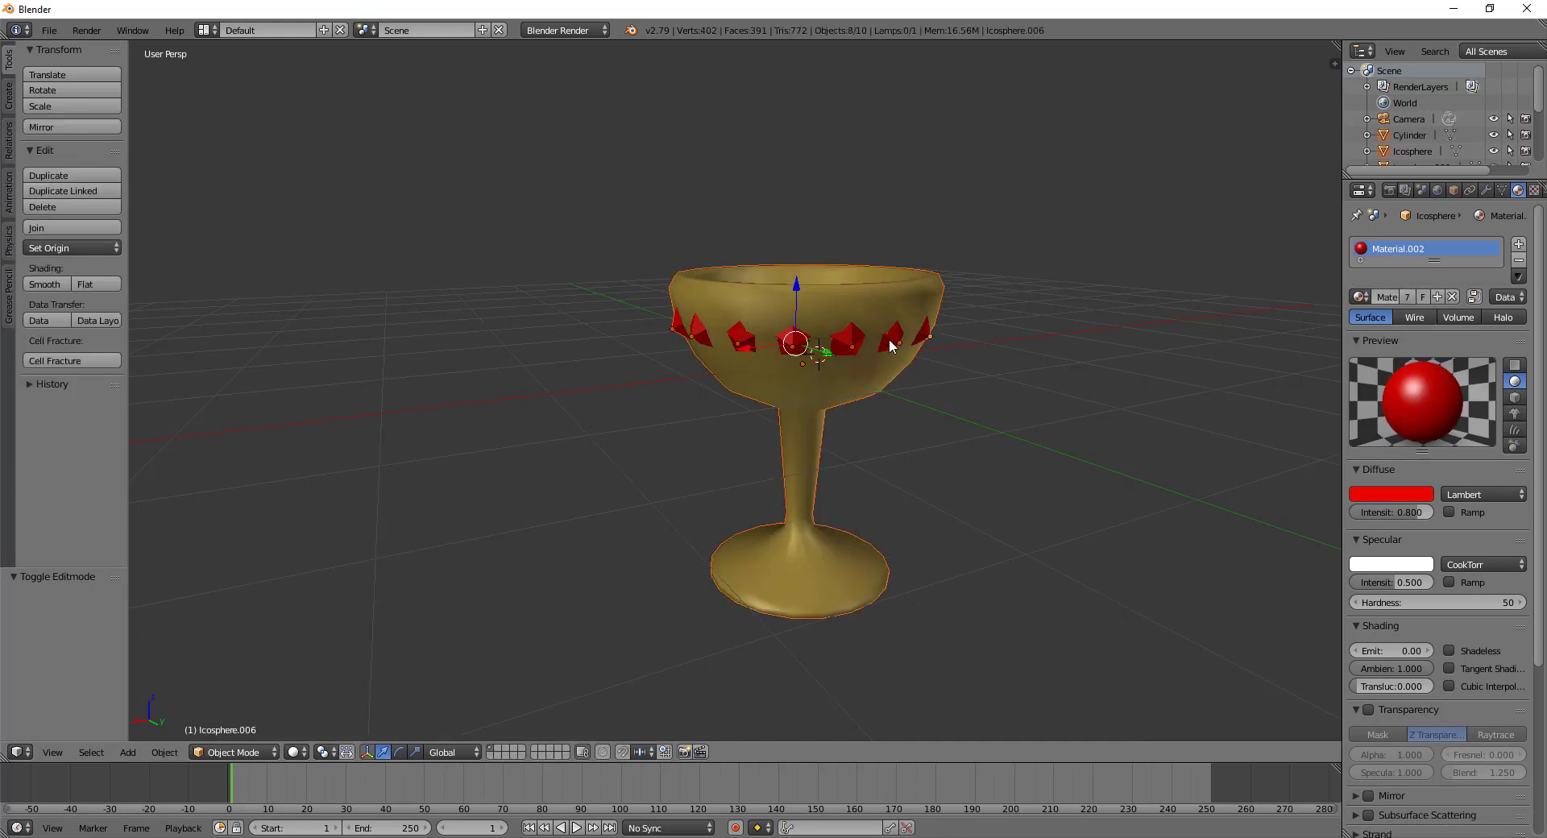
pyautogui.rightClick(840, 291)
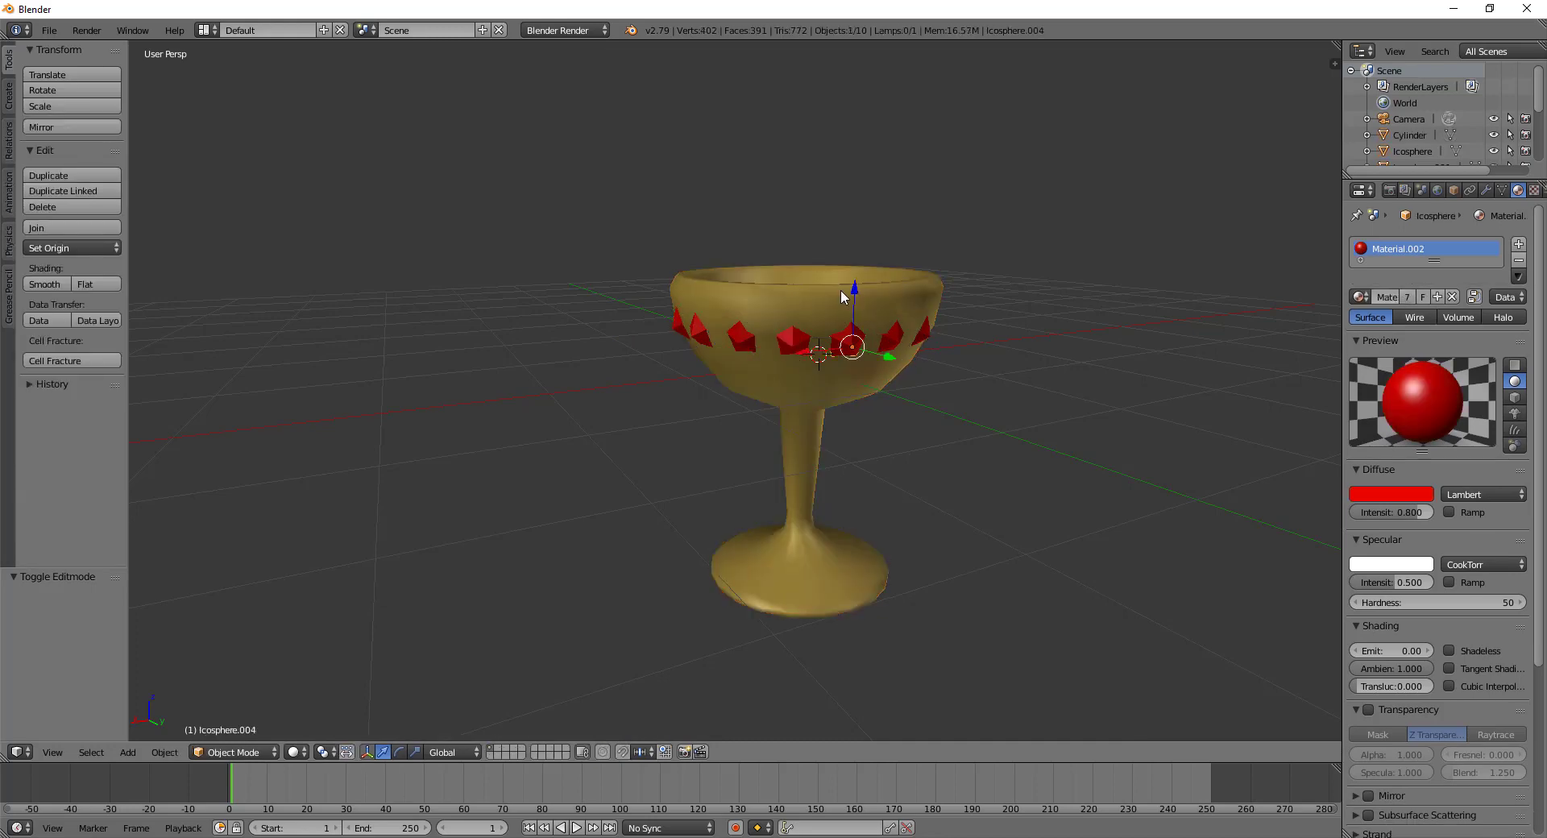
# Preview the goblet in Rendered shading, then return the viewport to Solid
pyautogui.hotkey('shift', 'z')
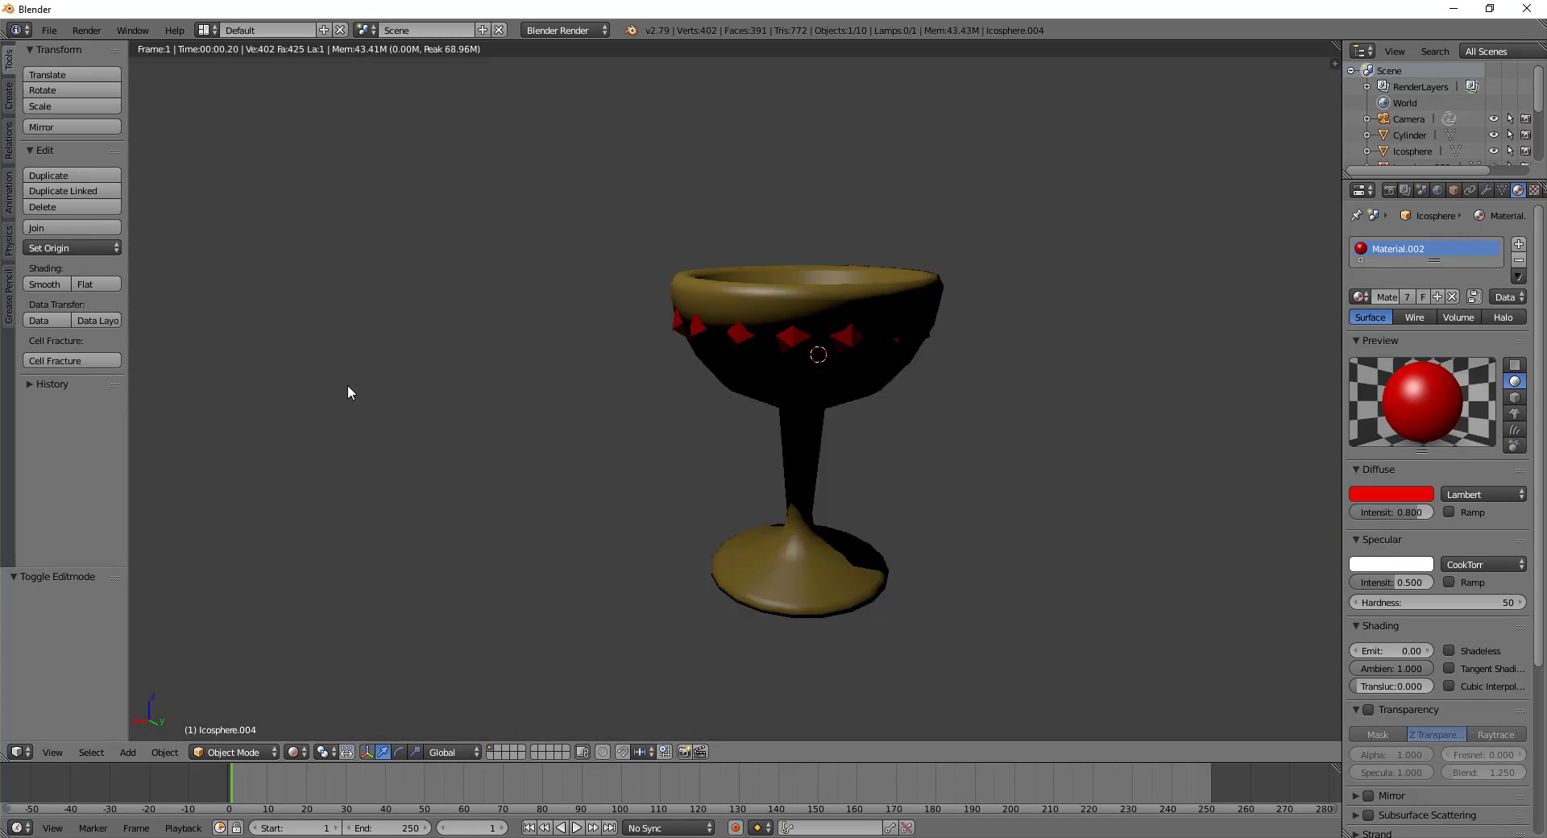
pyautogui.click(295, 751)
pyautogui.click(328, 696)
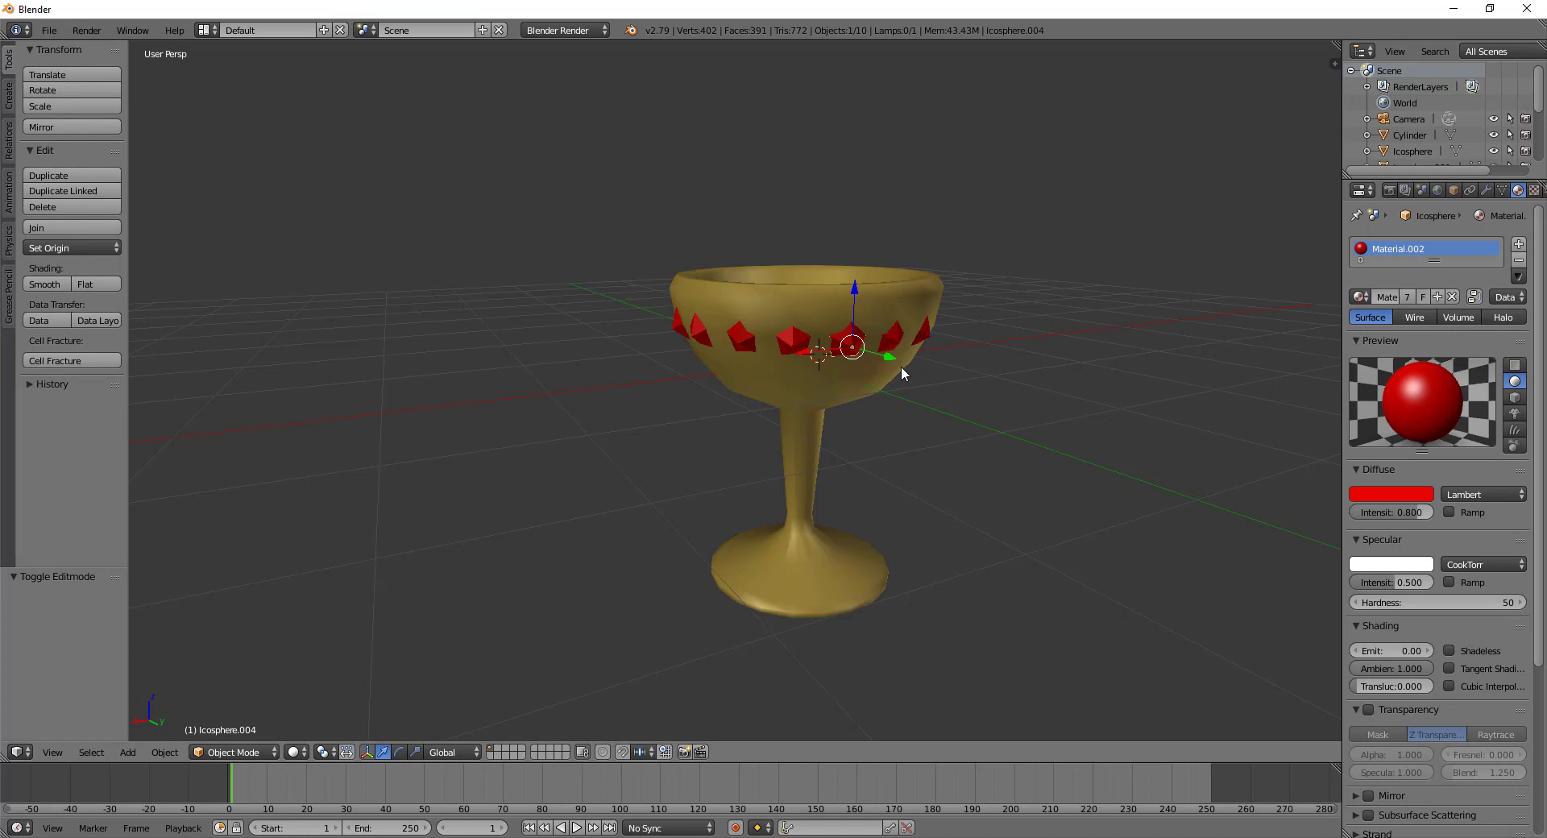
# Select all with the goblet active, join everything into one Cylinder and view through the camera
pyautogui.press('a')
pyautogui.press('a')
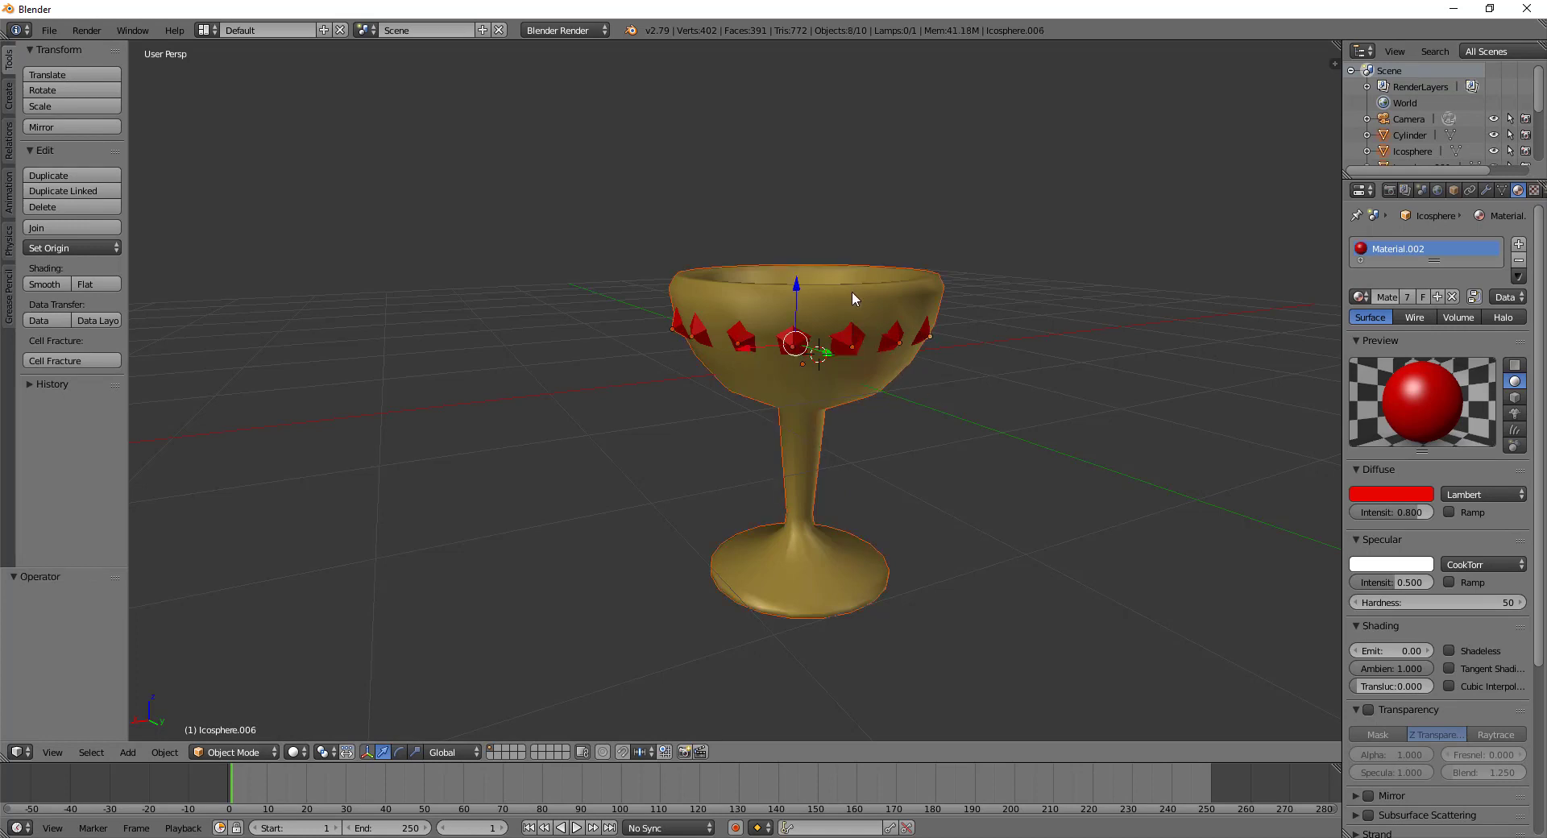
pyautogui.keyDown('shift'); pyautogui.rightClick(852, 292); pyautogui.keyUp('shift')
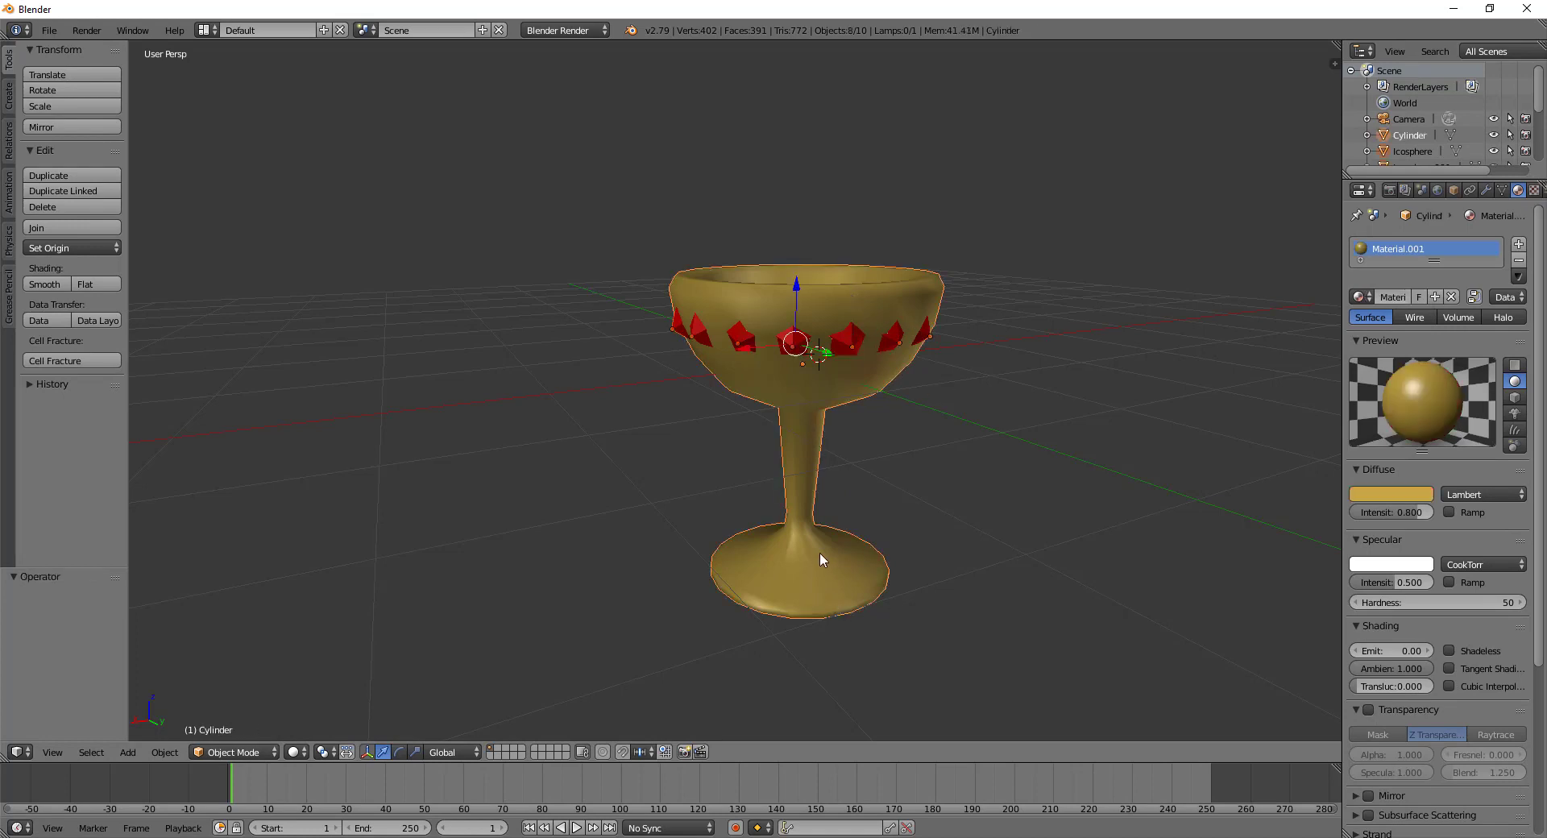
pyautogui.hotkey('ctrl', 'j')
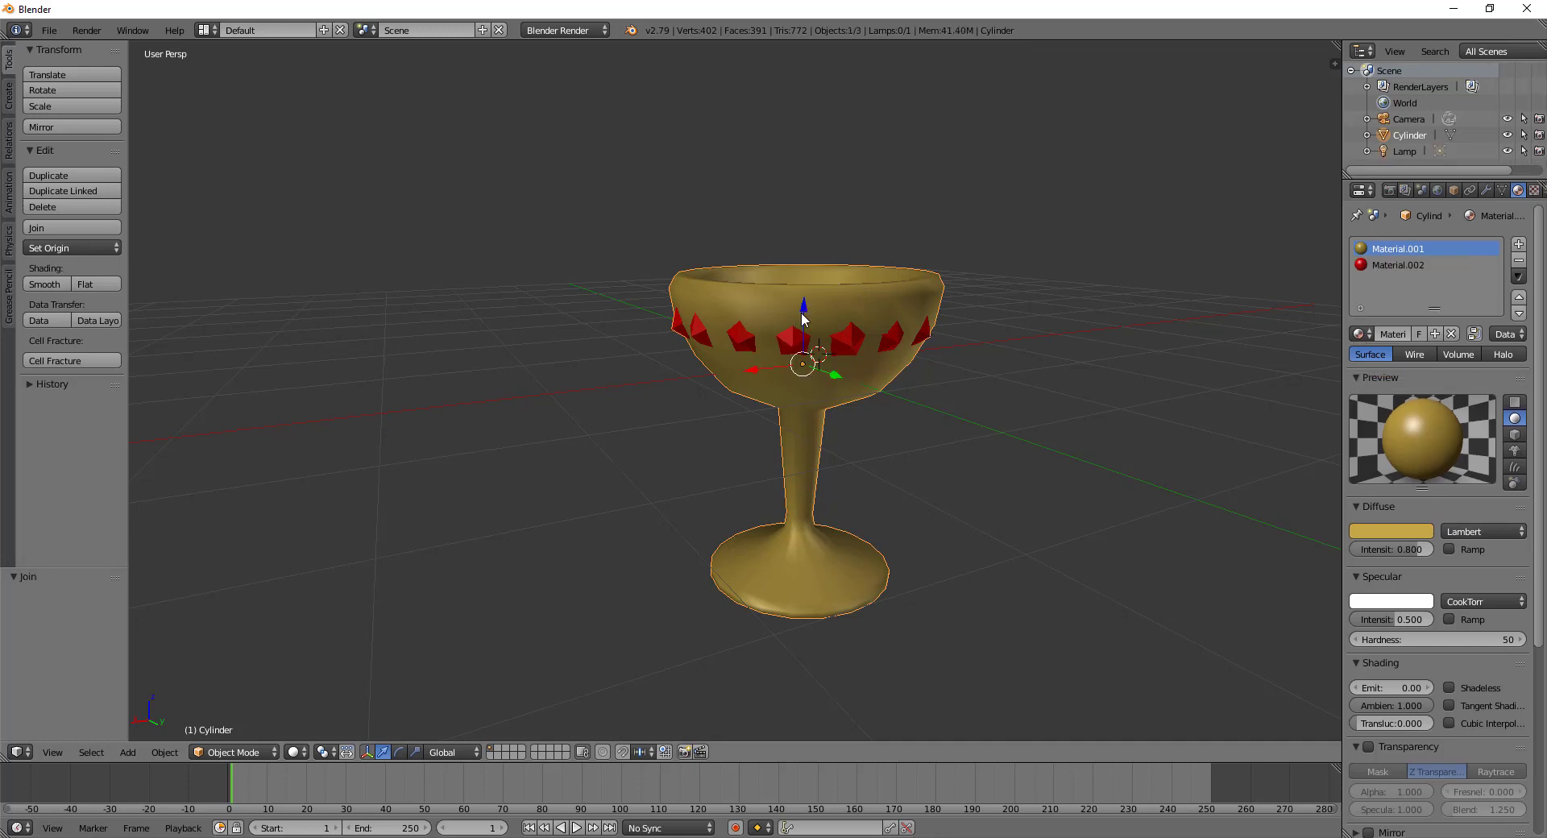
pyautogui.moveTo(842, 389)
pyautogui.mouseDown(button='middle')
pyautogui.moveTo(806, 482)
pyautogui.moveTo(863, 322)
pyautogui.moveTo(841, 396)
pyautogui.mouseUp(button='middle')
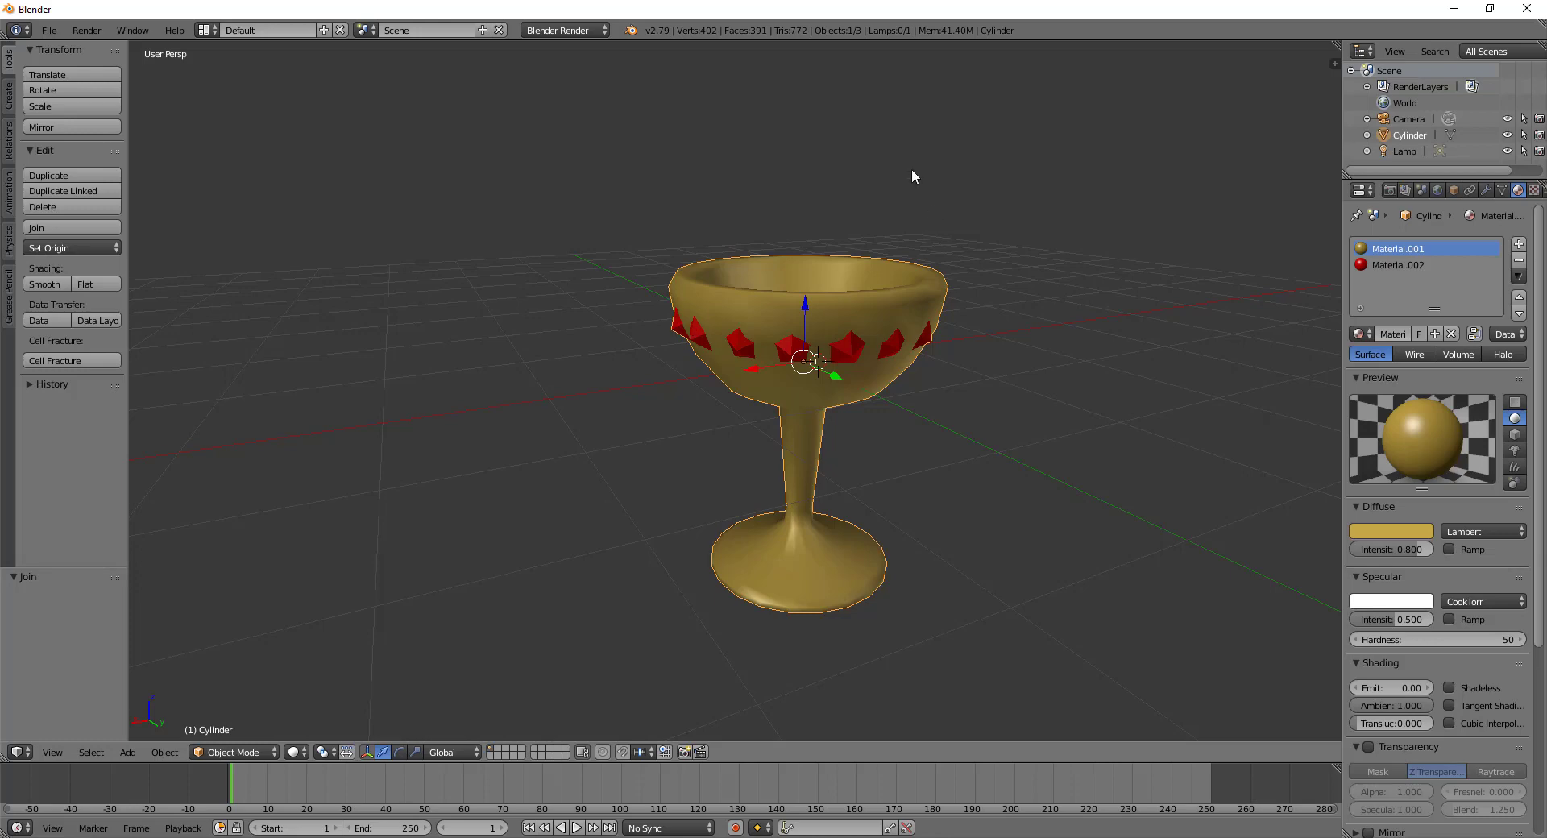
pyautogui.press('KP_0')
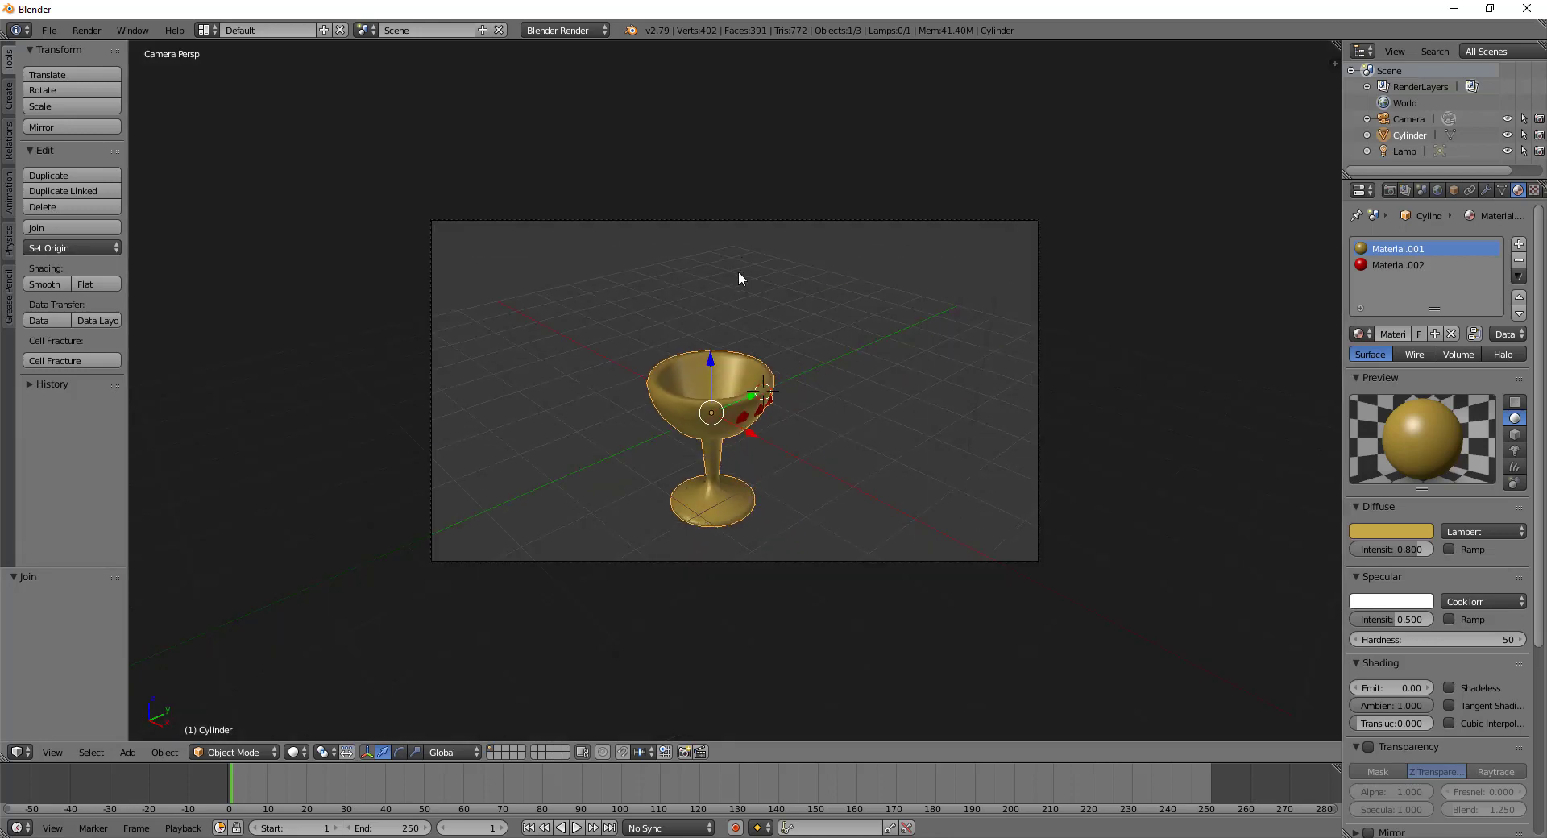
# Rotate the goblet -94.9° about Z and tilt it -16.6° about Y
pyautogui.press('r')
pyautogui.press('z')
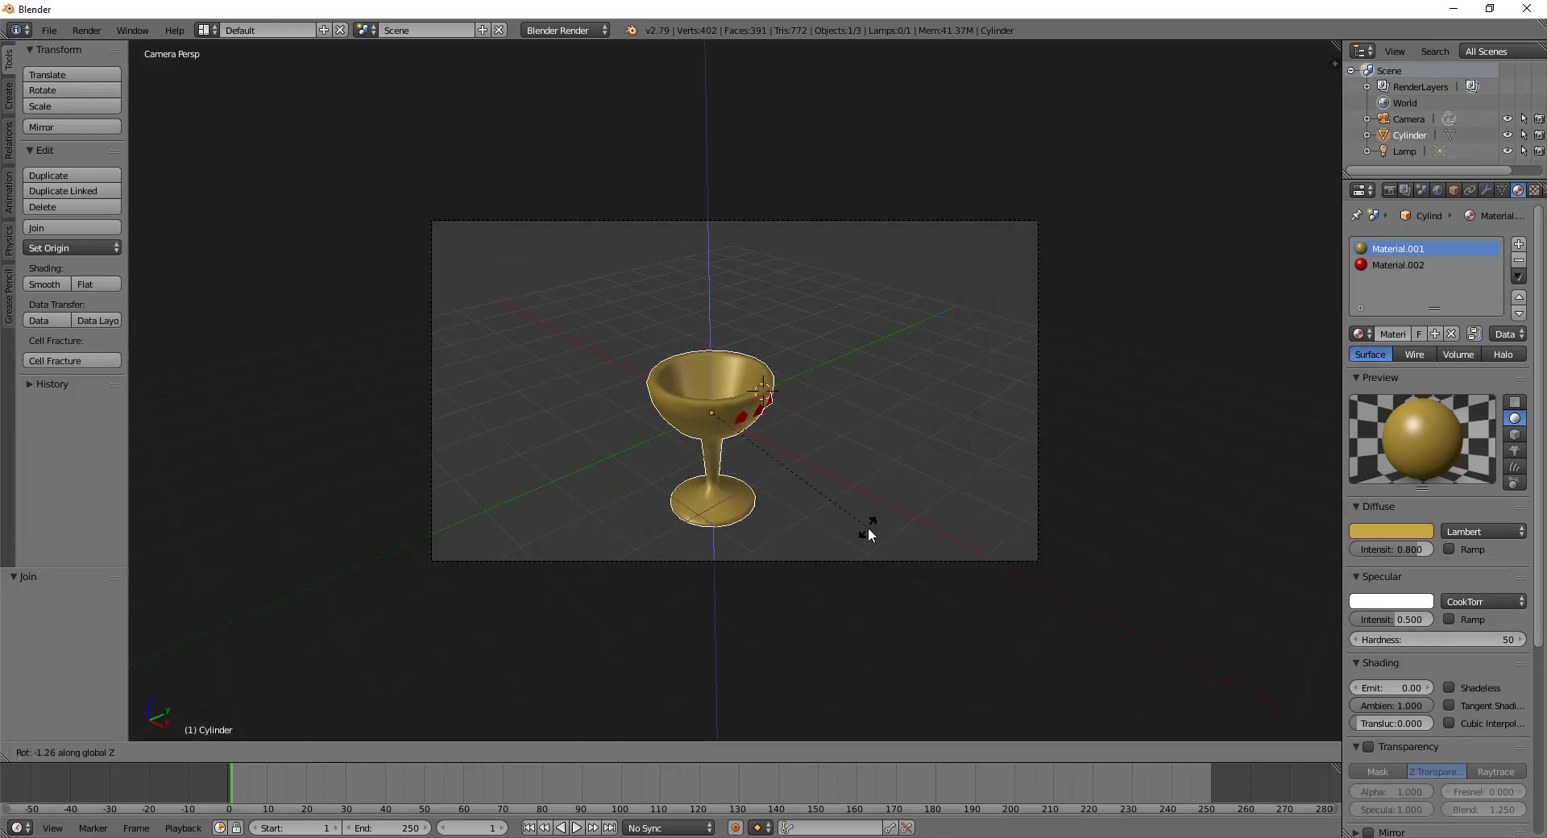
pyautogui.click(610, 533)
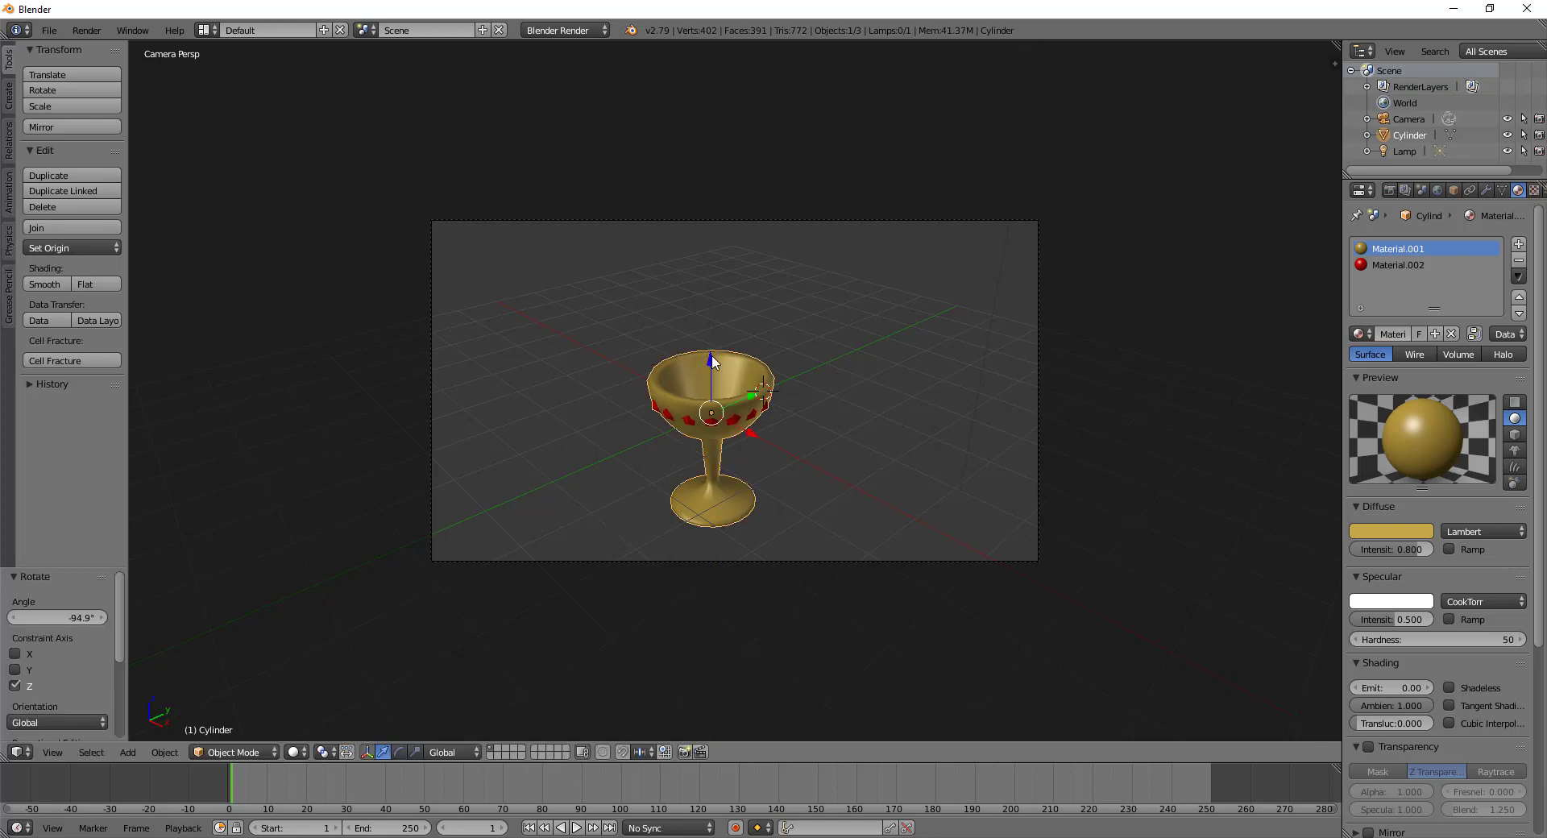
pyautogui.press('r')
pyautogui.press('x')
pyautogui.press('y')
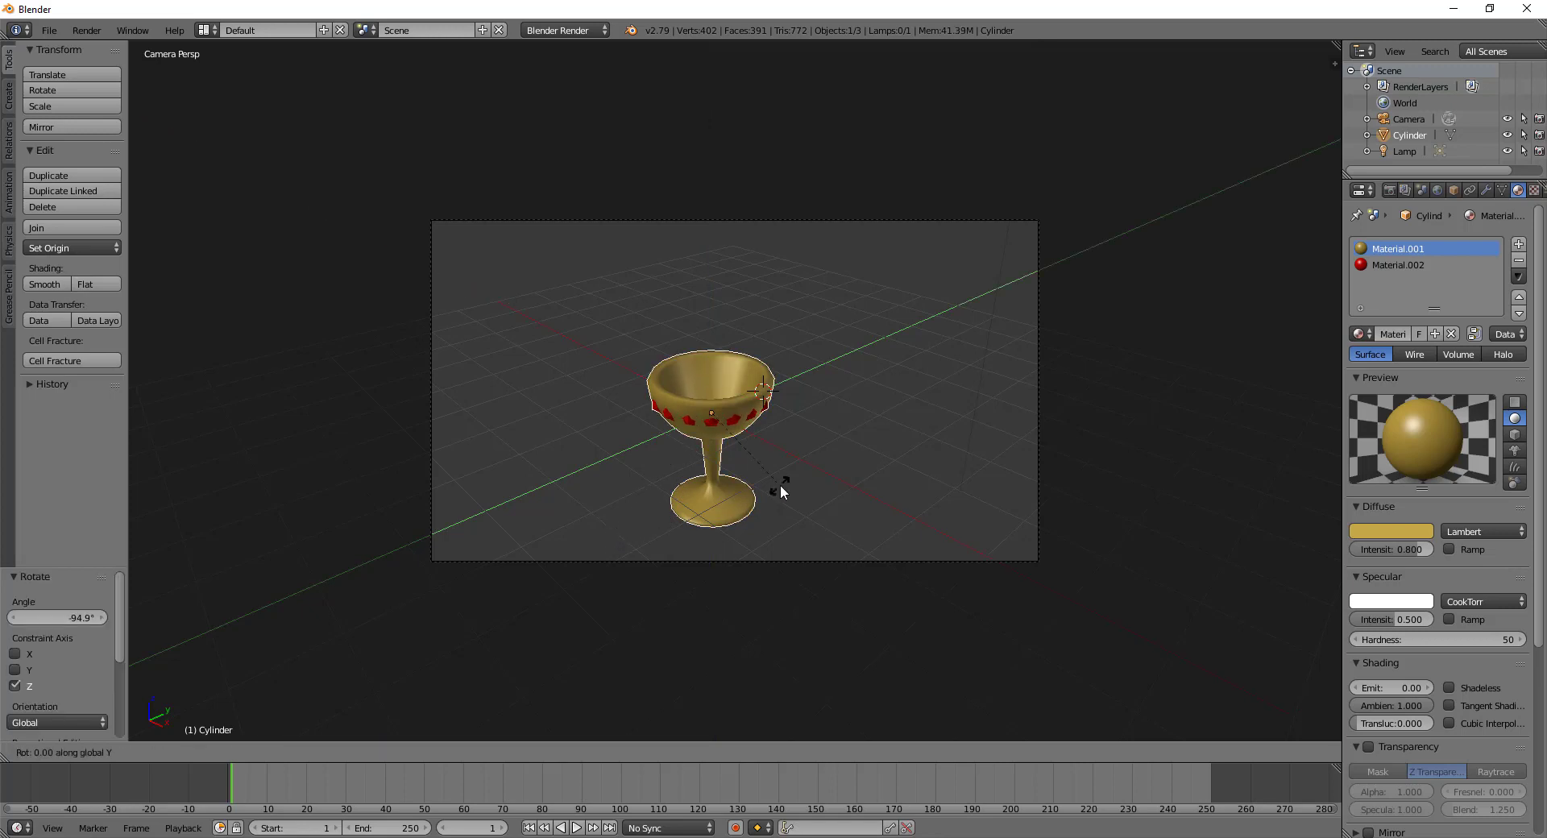
pyautogui.click(772, 447)
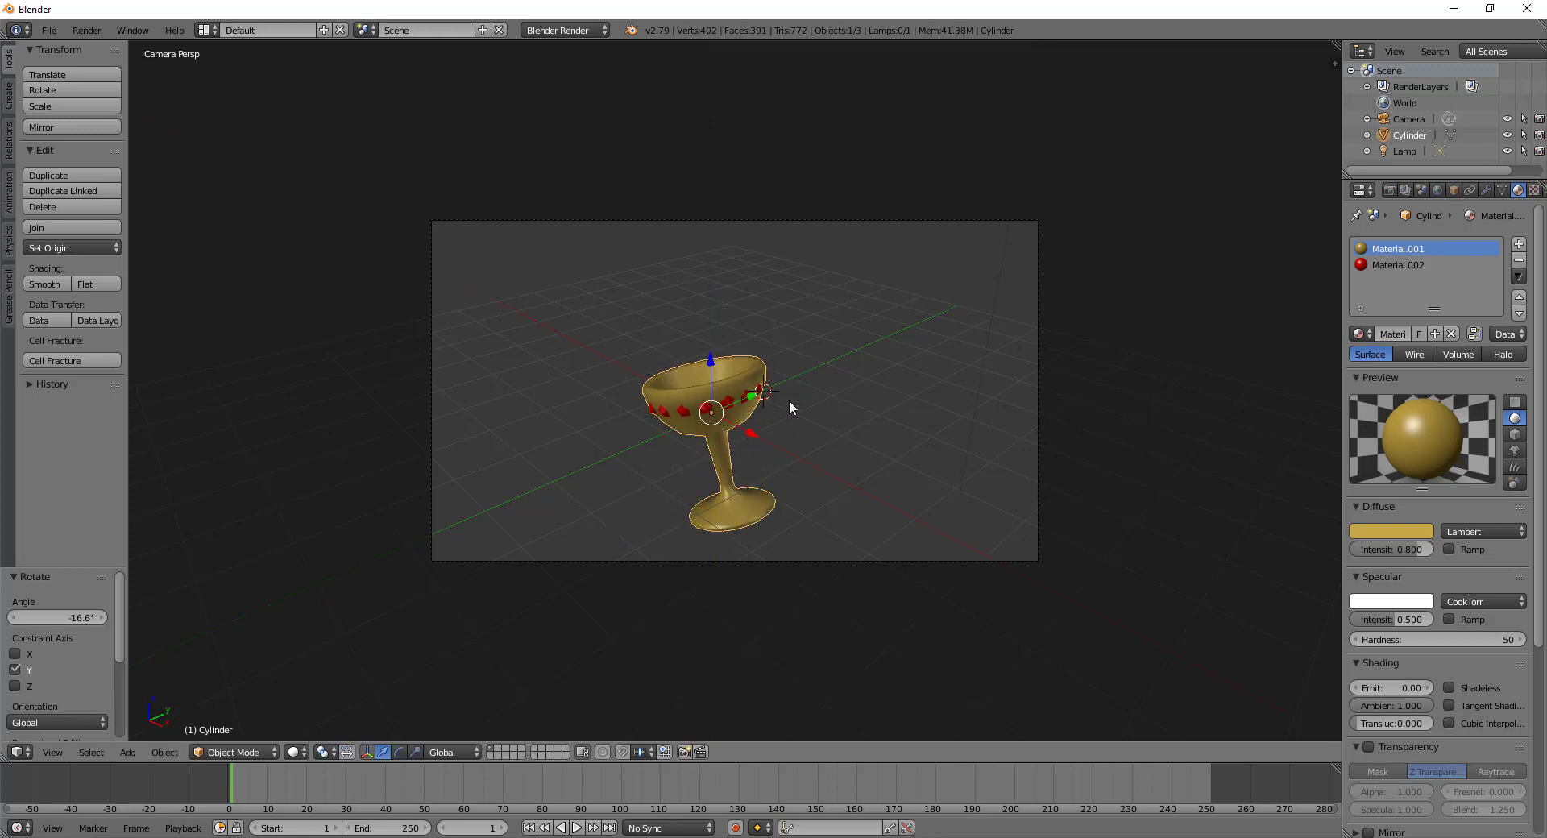
# Render the goblet image from the Render properties, re-render it, and close the render window
pyautogui.click(1390, 190)
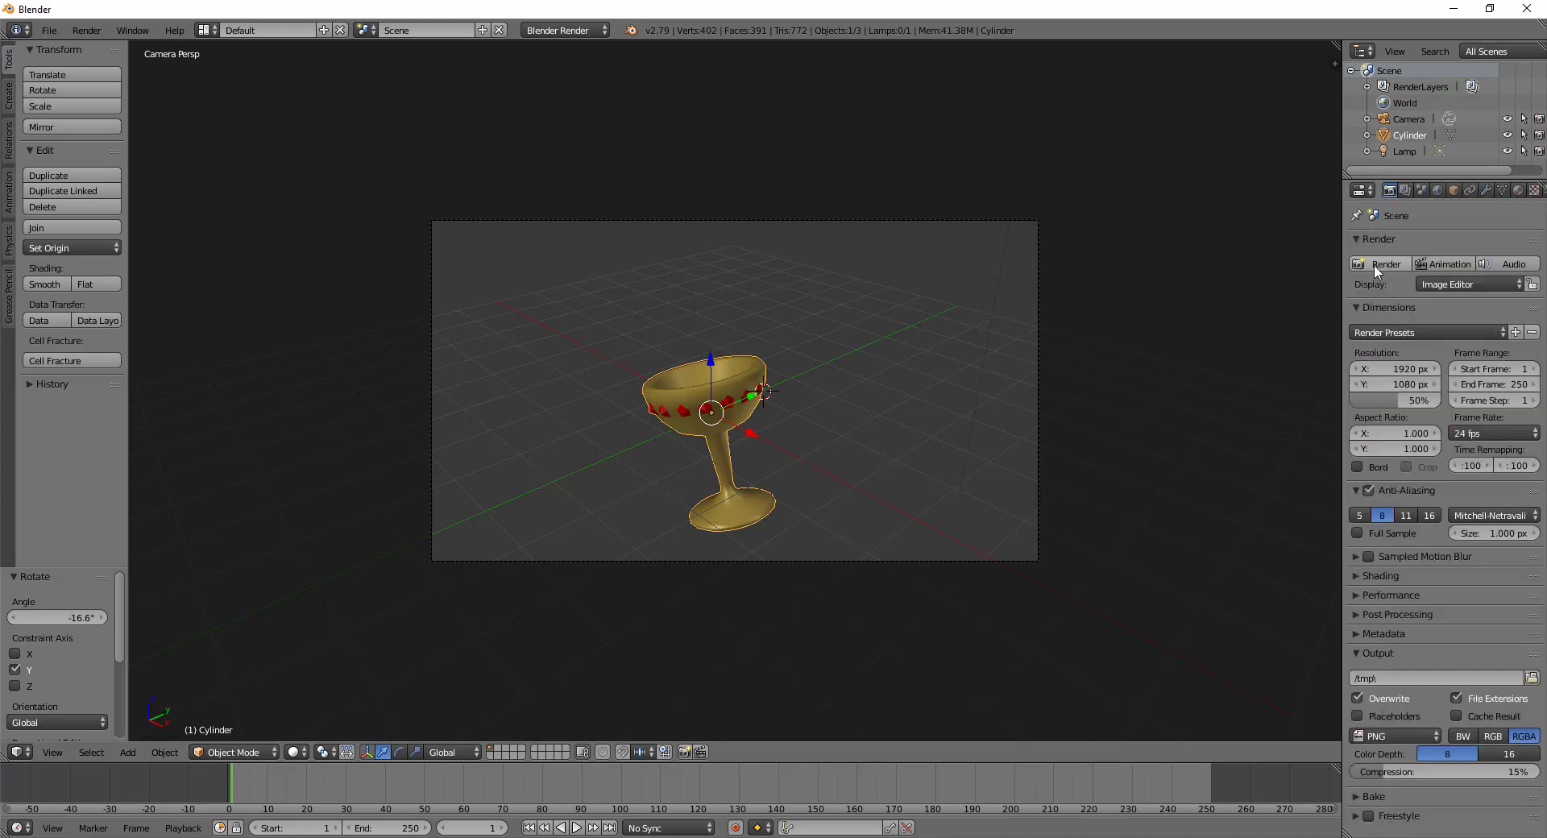
pyautogui.click(1375, 265)
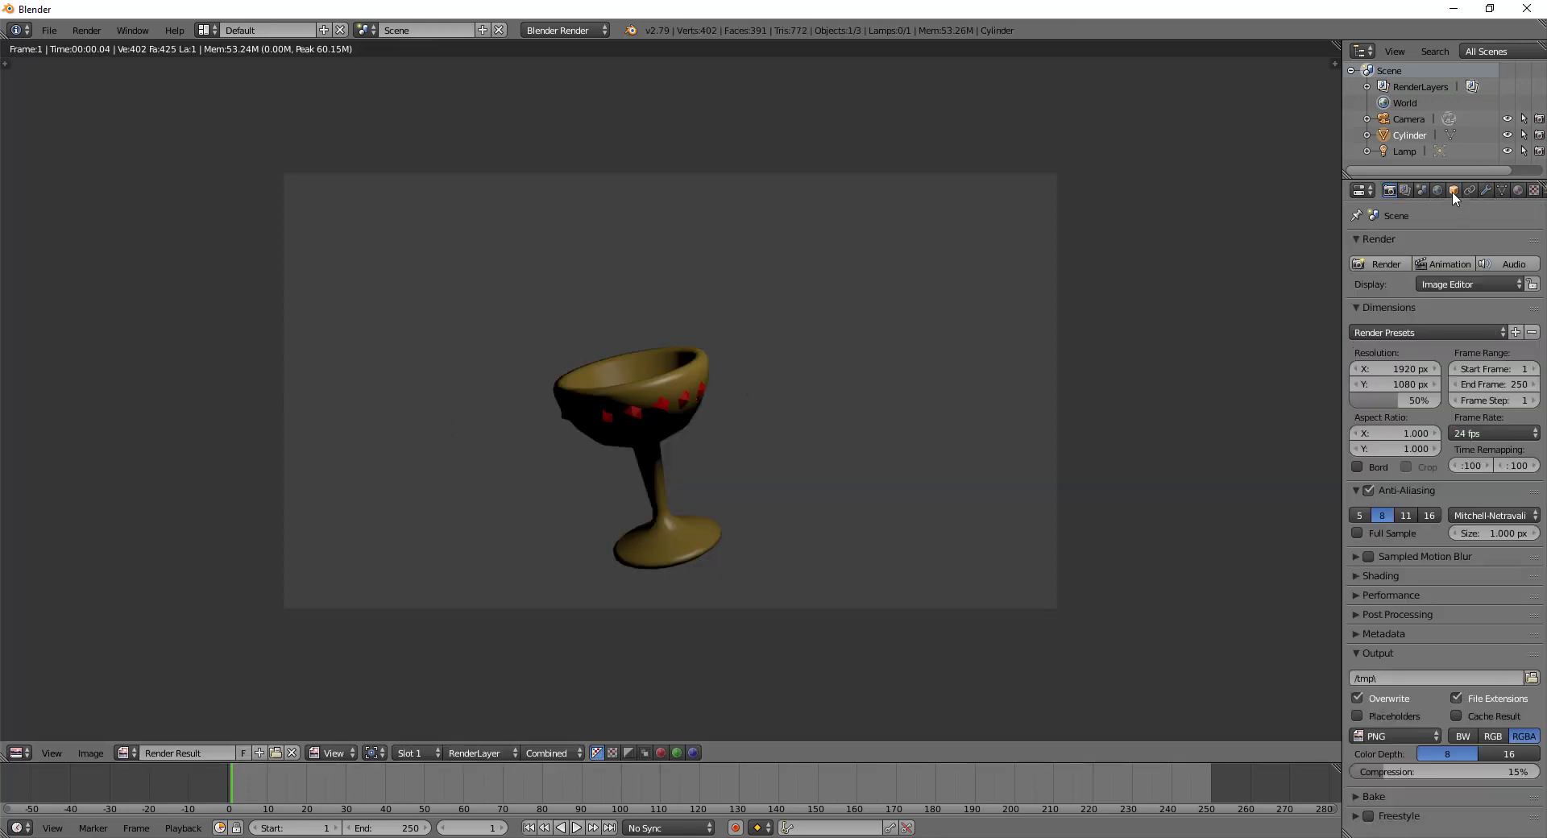
pyautogui.click(1437, 190)
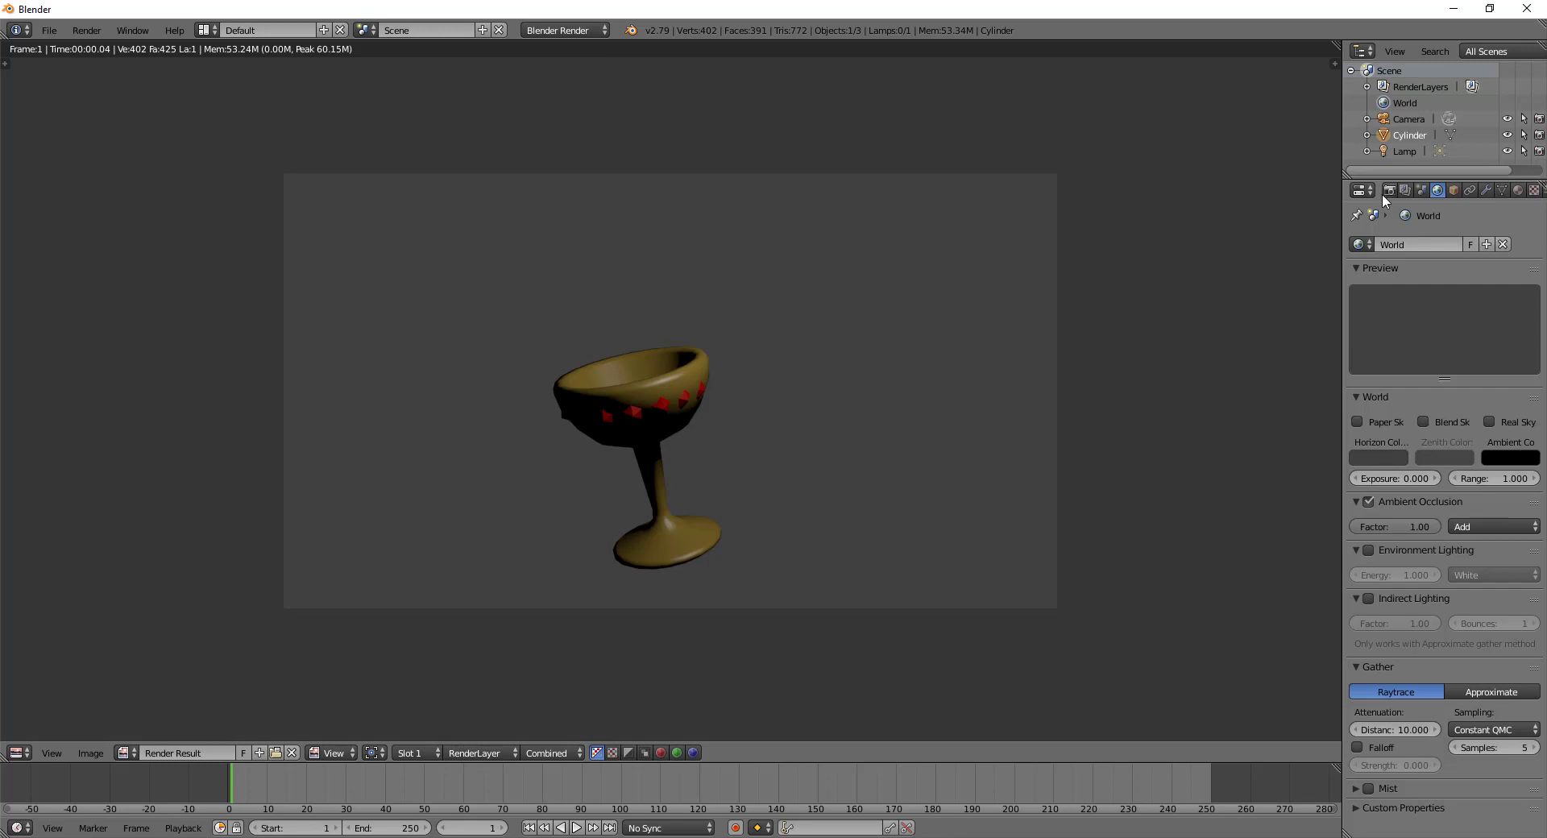
pyautogui.click(1389, 190)
pyautogui.click(1373, 266)
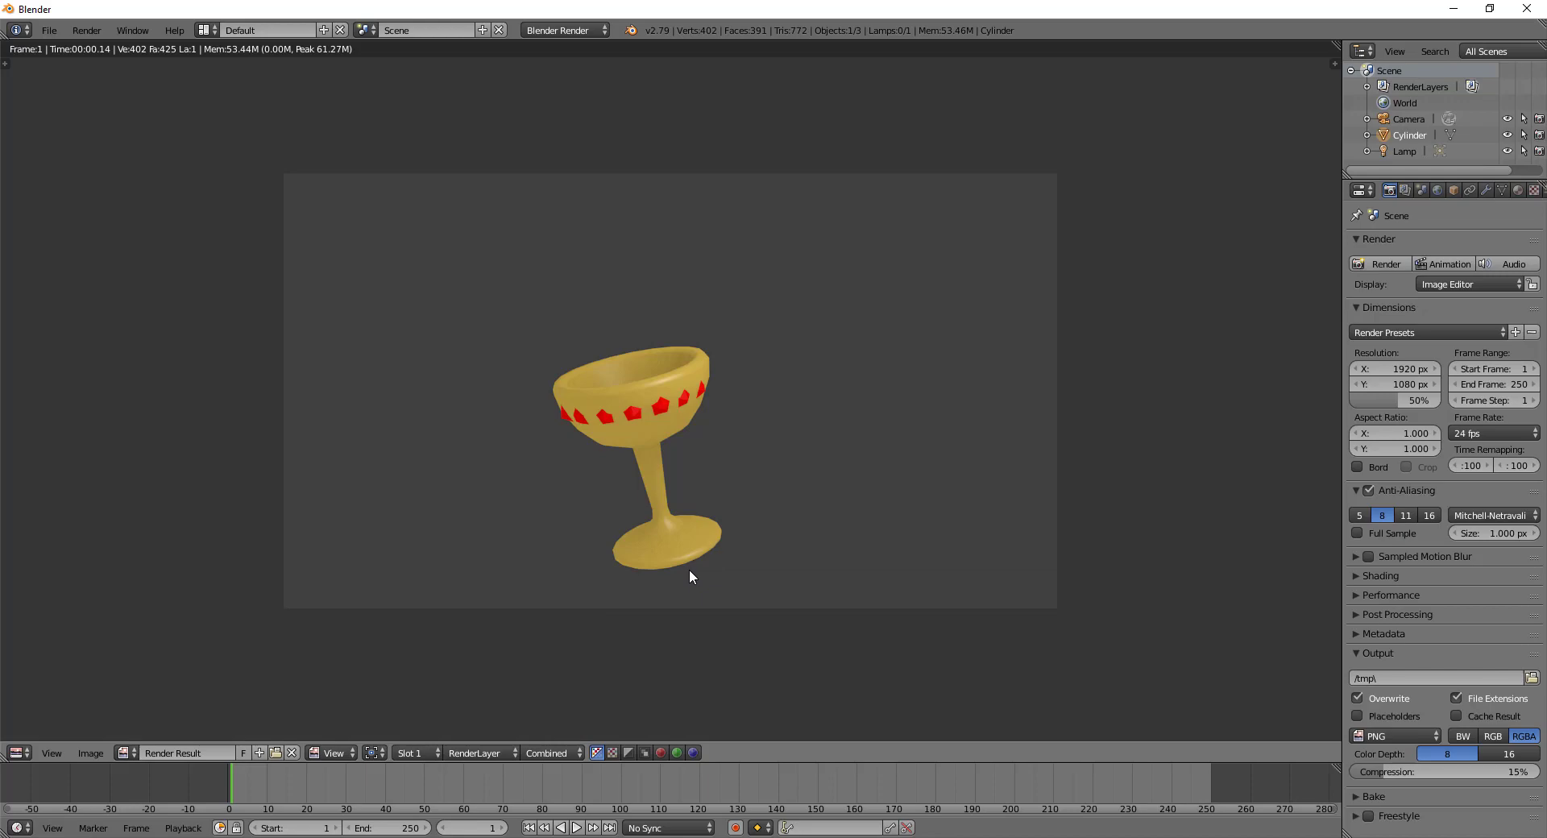
pyautogui.press('Escape')
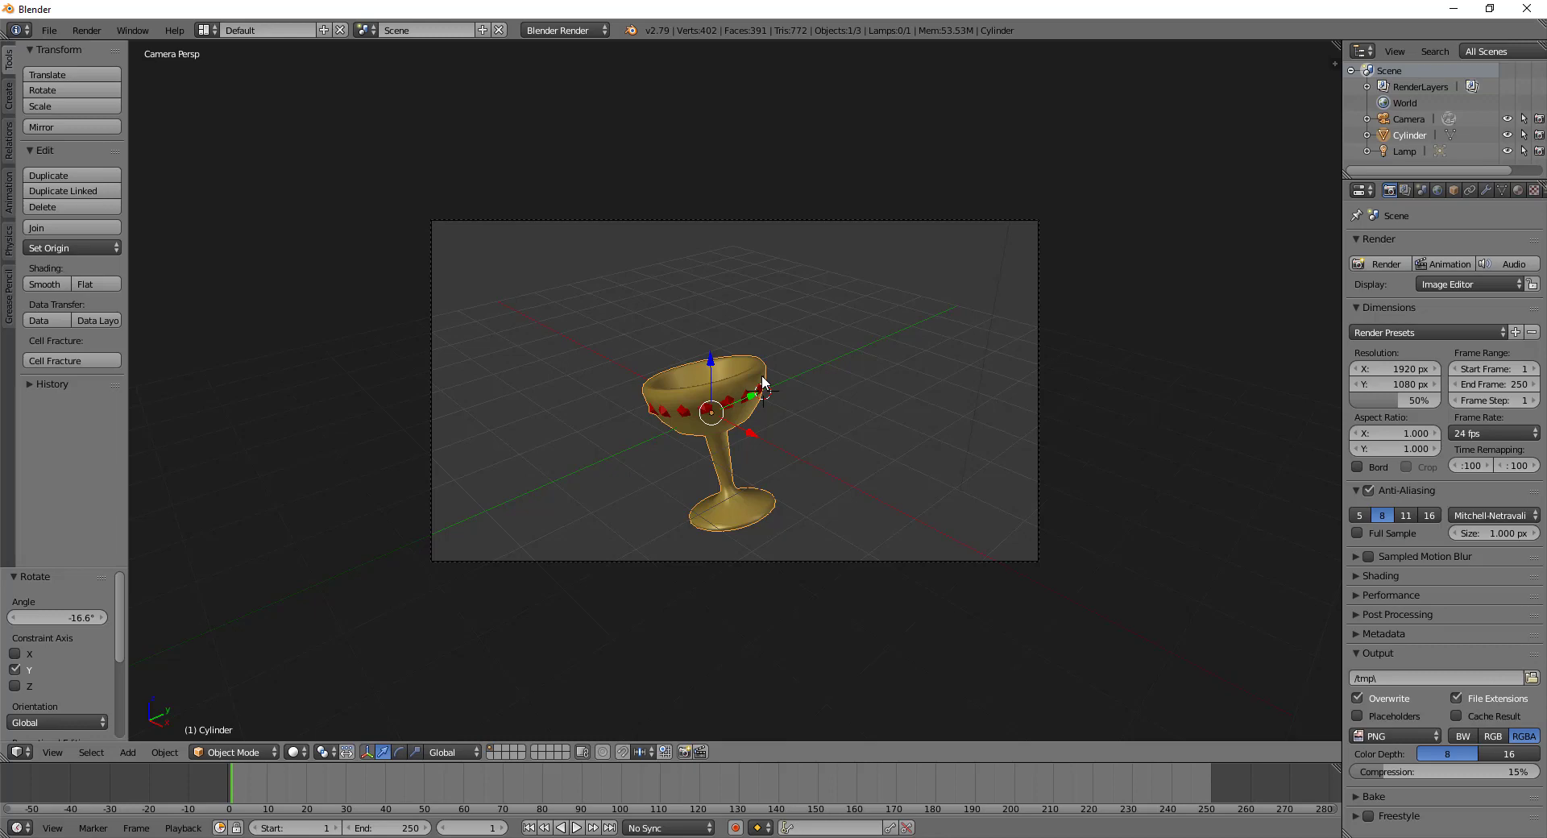
# Undo the join to get back the upright cup with separate gems
pyautogui.moveTo(864, 466); pyautogui.dragTo(796, 447, button='middle')
pyautogui.scroll(3, 799, 447)
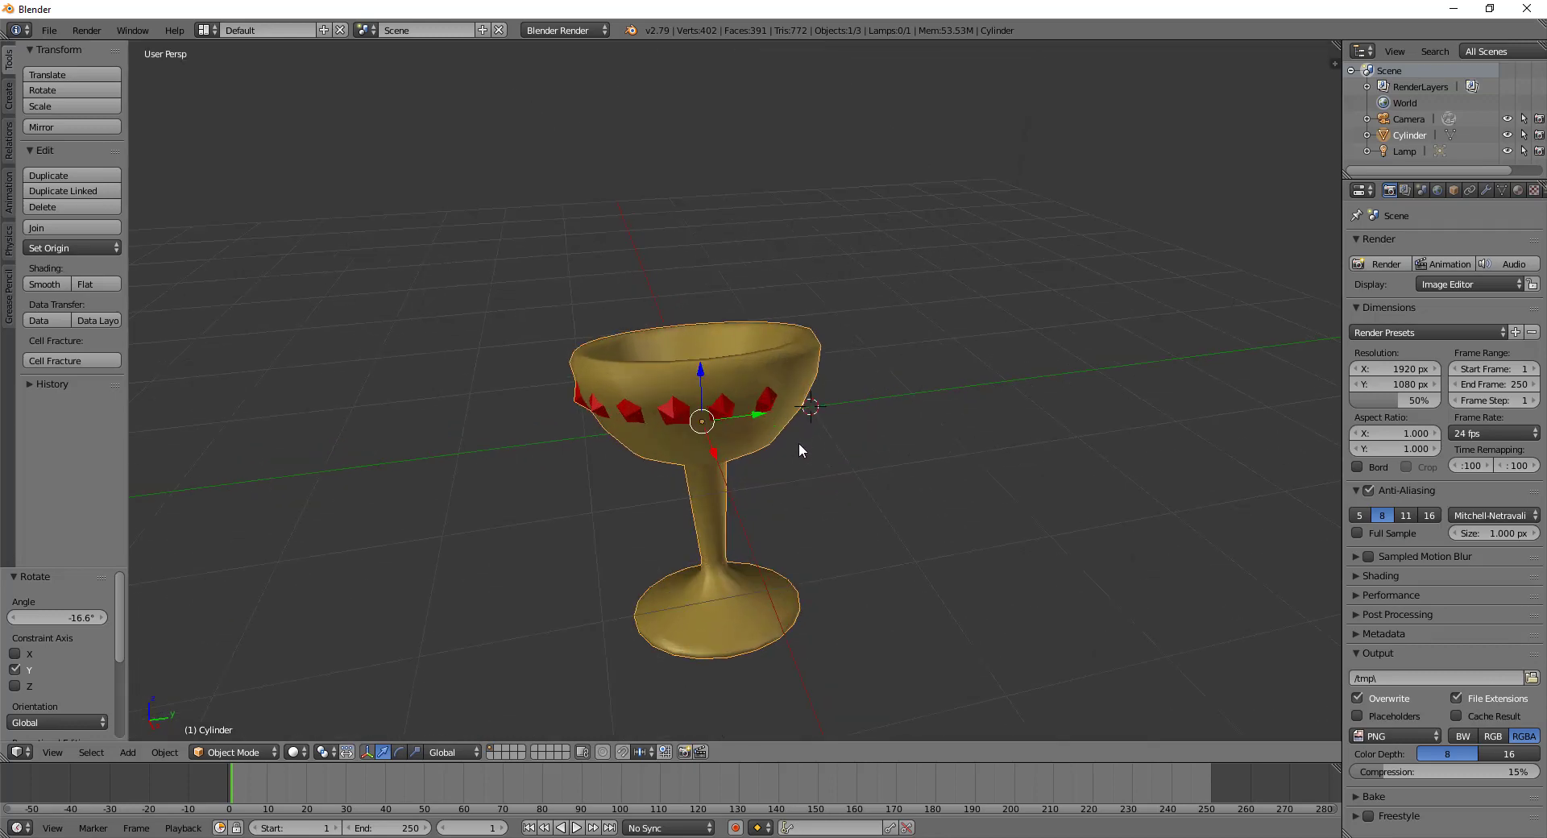
pyautogui.scroll(1, 799, 447)
pyautogui.press('Tab')
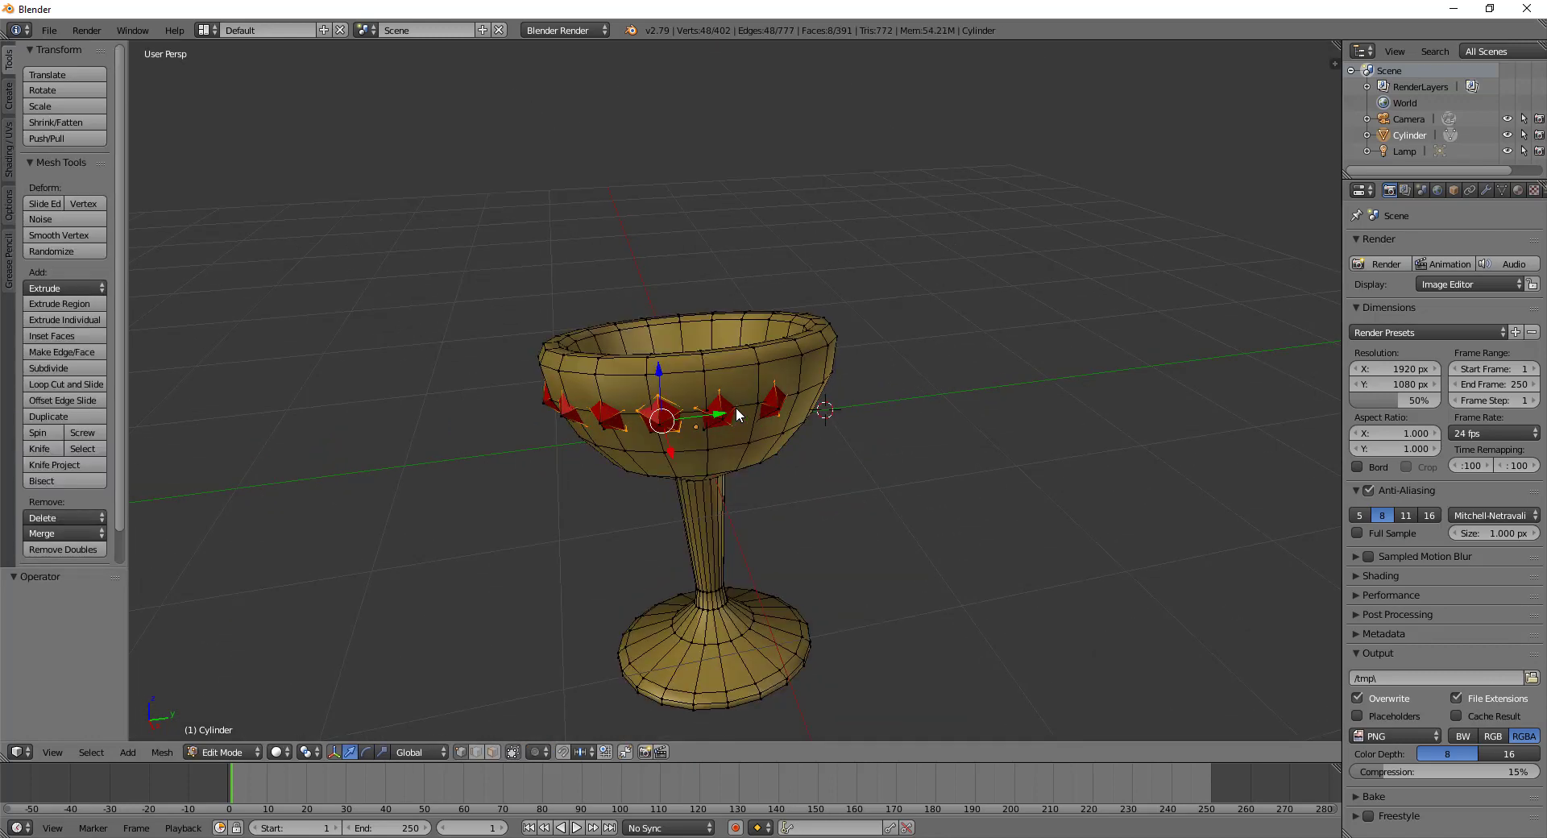
pyautogui.press('Tab')
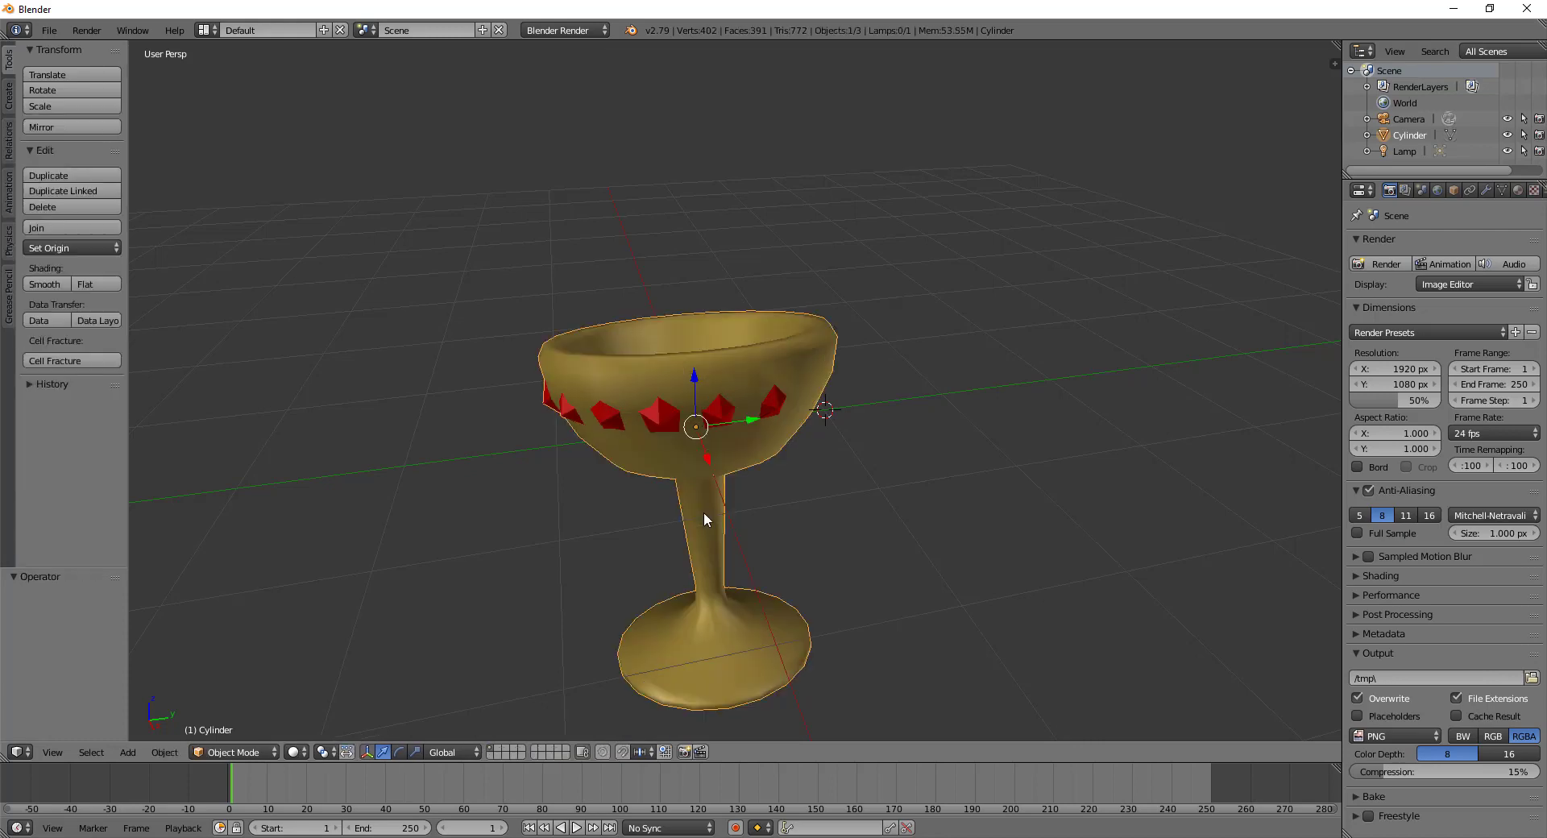
pyautogui.hotkey('ctrl', 'z')
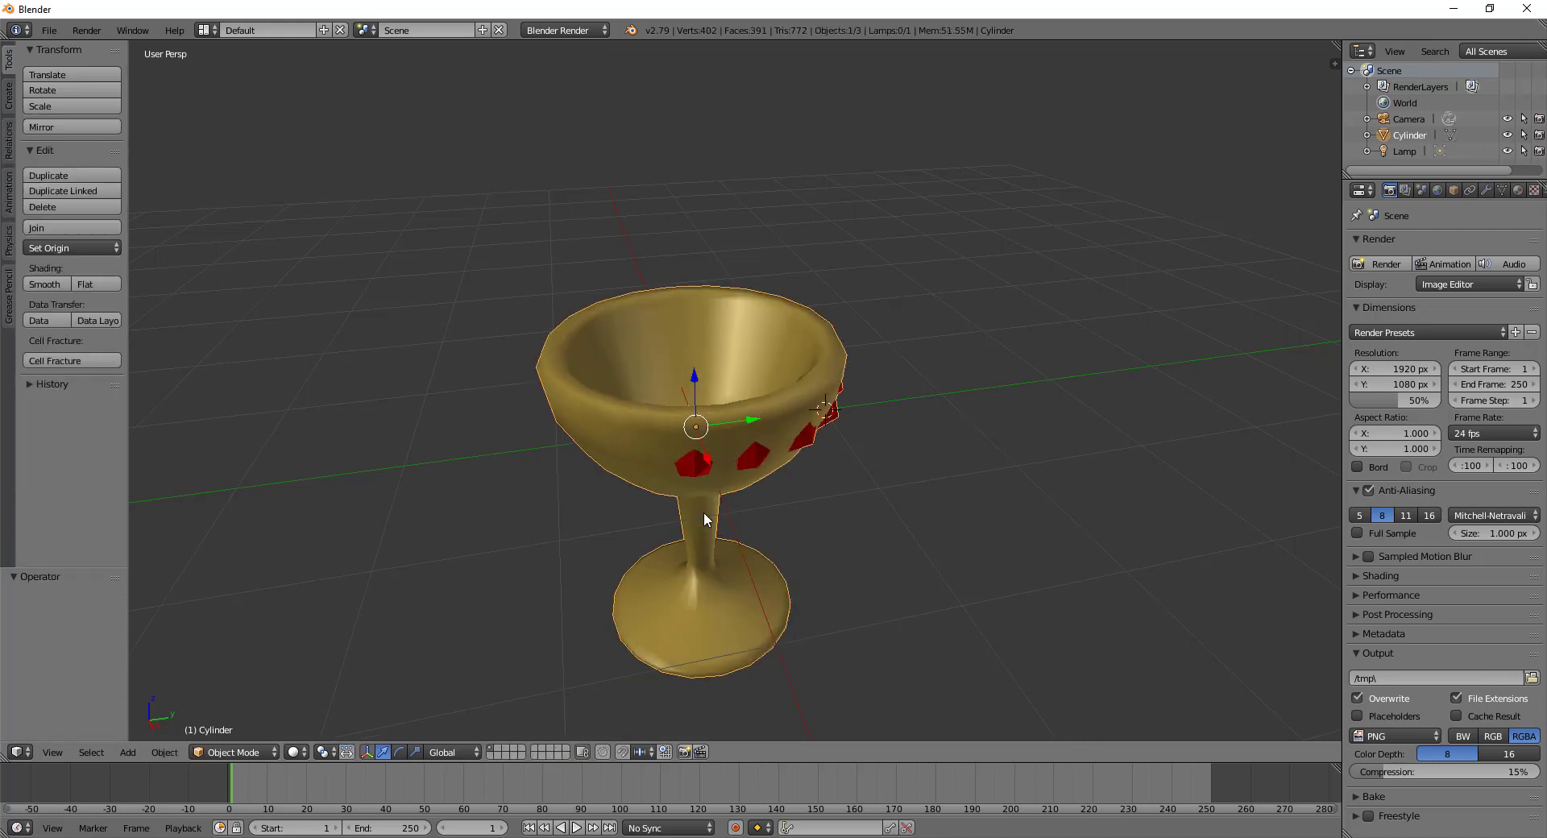
# In Edit Mode on the goblet, select the rim edge loops and raise them 0.294 along Z
pyautogui.rightClick(703, 510)
pyautogui.moveTo(703, 511)
pyautogui.mouseDown(button='middle')
pyautogui.moveTo(718, 366)
pyautogui.moveTo(648, 395)
pyautogui.moveTo(708, 450)
pyautogui.moveTo(665, 294)
pyautogui.mouseUp(button='middle')
pyautogui.scroll(2, 717, 372)
pyautogui.press('Tab')
pyautogui.keyDown('alt'); pyautogui.rightClick(693, 435); pyautogui.keyUp('alt')
pyautogui.keyDown('alt'); pyautogui.keyDown('shift'); pyautogui.rightClick(708, 450); pyautogui.keyUp('shift'); pyautogui.keyUp('alt')
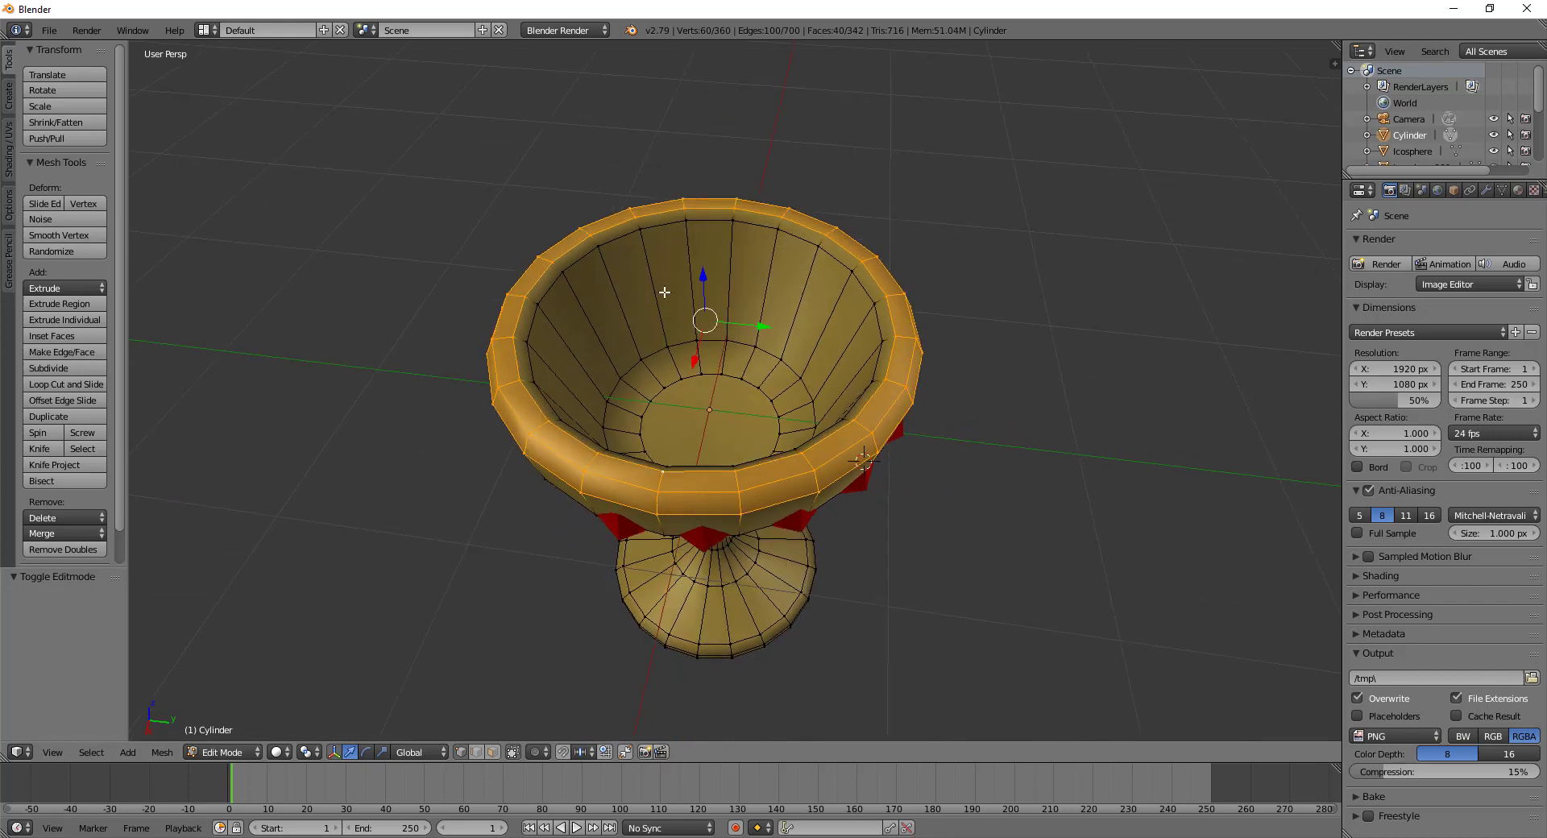
pyautogui.keyDown('alt'); pyautogui.keyDown('shift'); pyautogui.click(580, 267); pyautogui.keyUp('shift'); pyautogui.keyUp('alt')
pyautogui.moveTo(580, 268); pyautogui.dragTo(781, 393, button='middle')
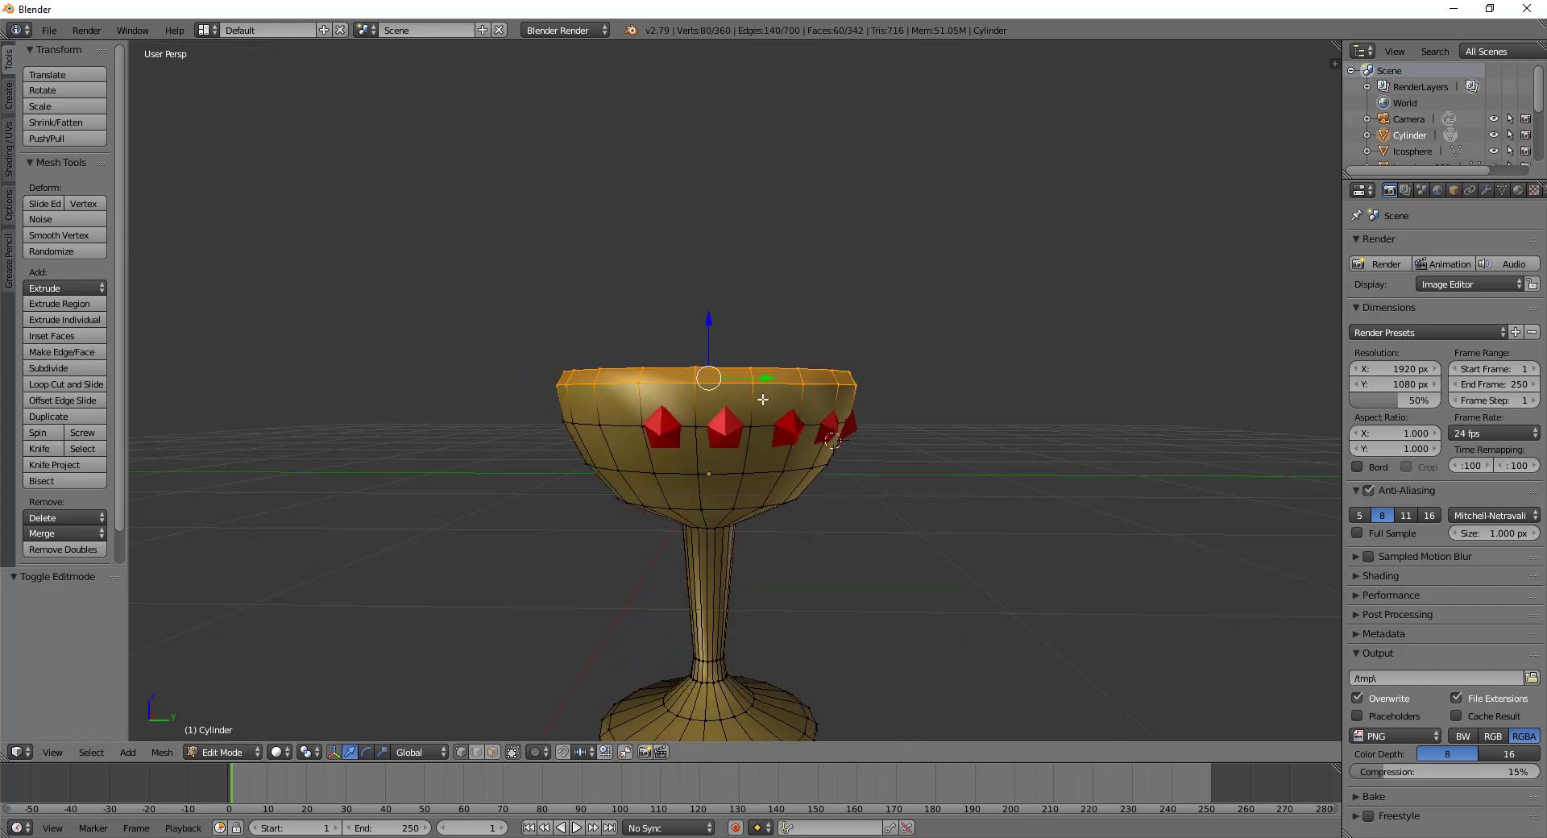
pyautogui.press('g')
pyautogui.press('z')
pyautogui.click(711, 286)
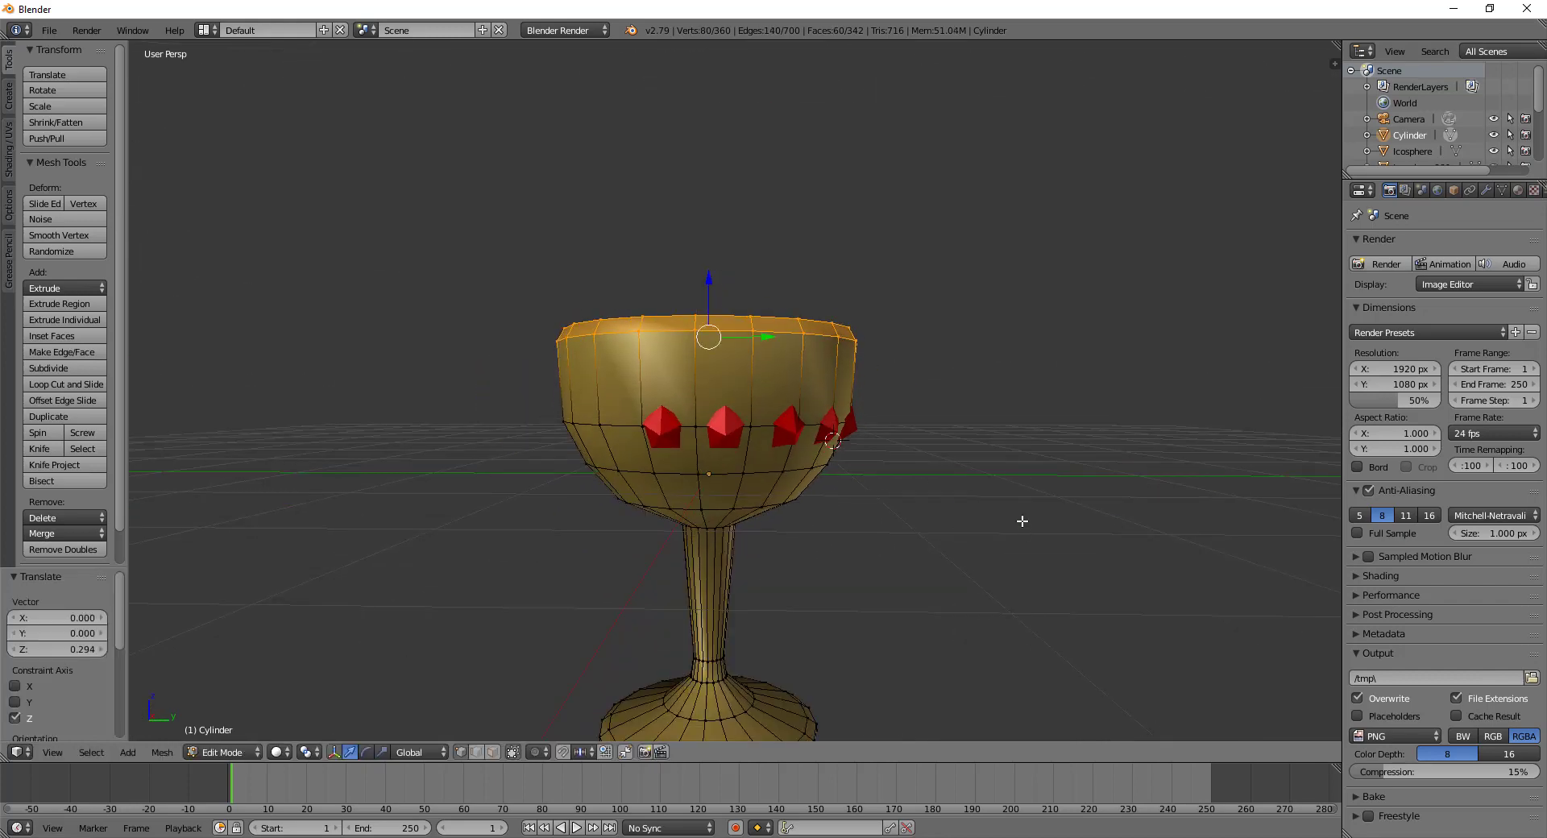
# Scale the rim to 0.858, add a loop cut scaled to 1.052, and leave Edit Mode
pyautogui.press('s')
pyautogui.click(963, 479)
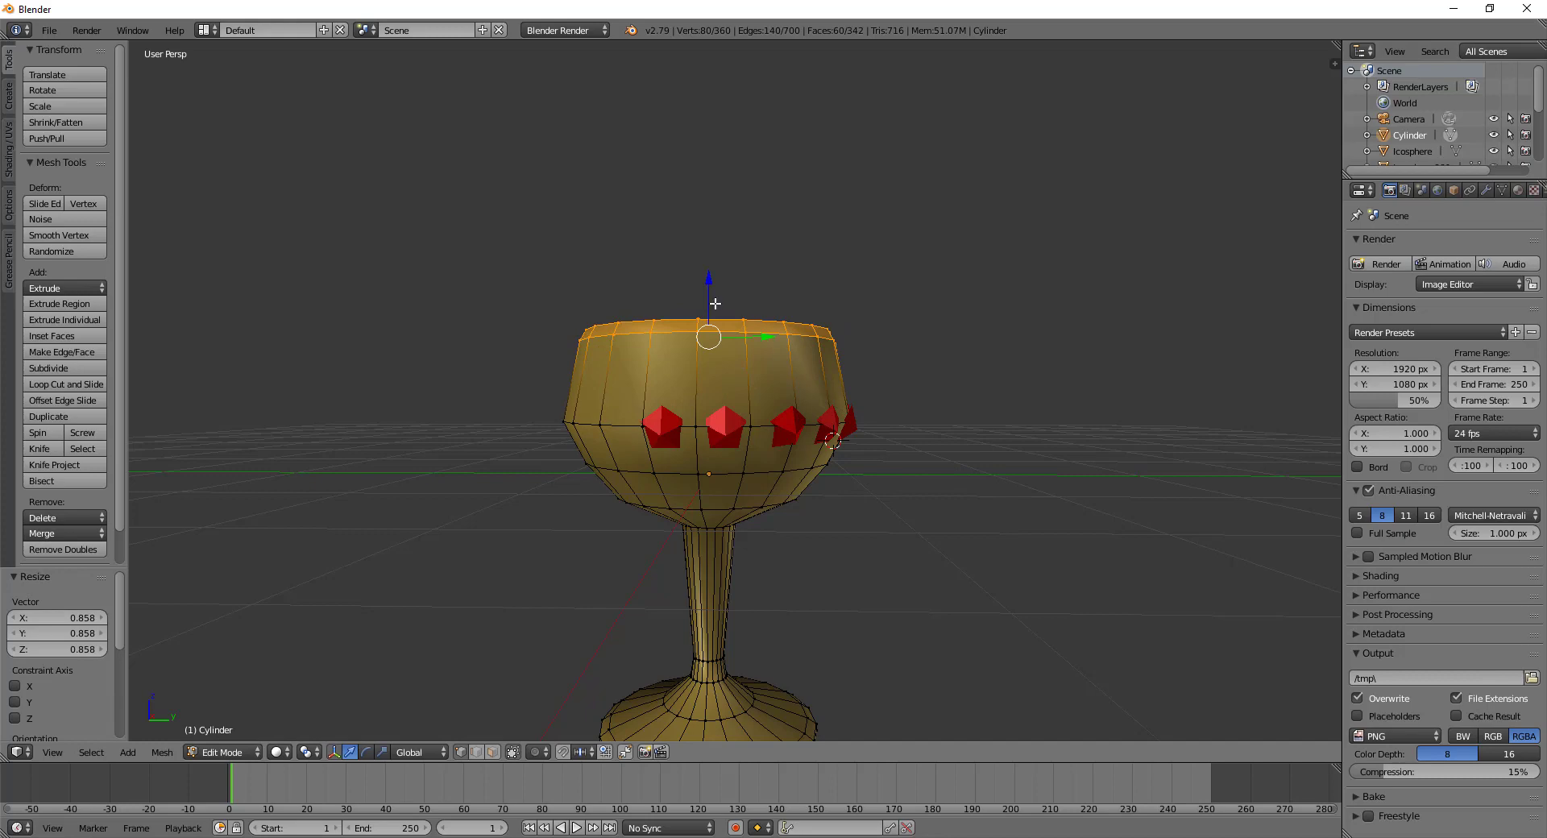
pyautogui.hotkey('ctrl', 'r')
pyautogui.click(705, 390)
pyautogui.press('s')
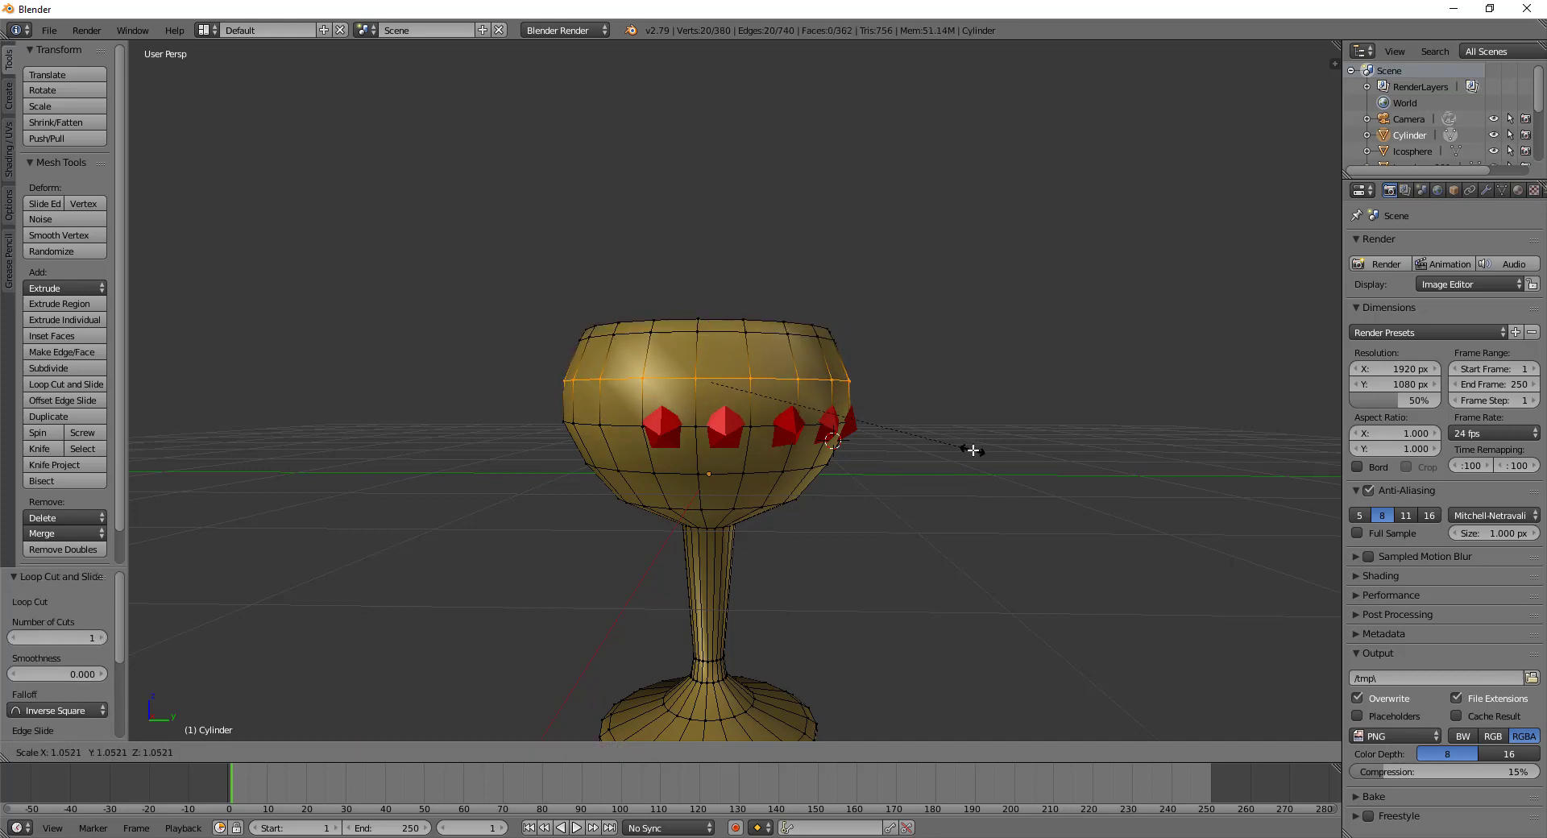
pyautogui.click(973, 451)
pyautogui.press('Tab')
pyautogui.moveTo(726, 407)
pyautogui.mouseDown(button='middle')
pyautogui.moveTo(640, 642)
pyautogui.moveTo(688, 476)
pyautogui.moveTo(683, 562)
pyautogui.mouseUp(button='middle')
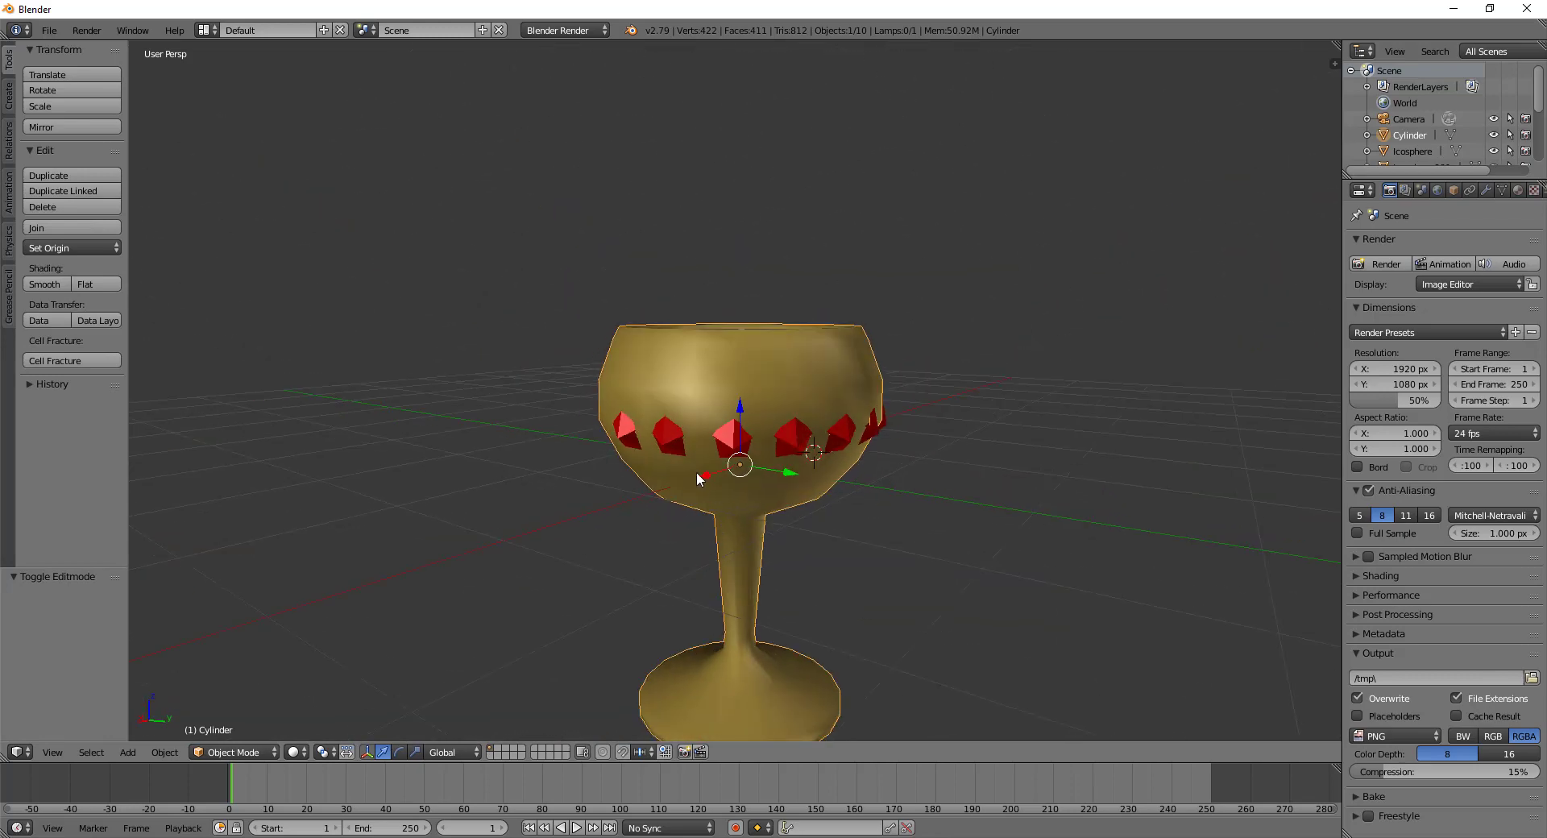
# Select all the red gems around the bowl, leaving the goblet out
pyautogui.rightClick(620, 431)
pyautogui.rightClick(657, 441)
pyautogui.keyDown('shift'); pyautogui.rightClick(742, 443); pyautogui.keyUp('shift')
pyautogui.keyDown('shift'); pyautogui.rightClick(788, 441); pyautogui.keyUp('shift')
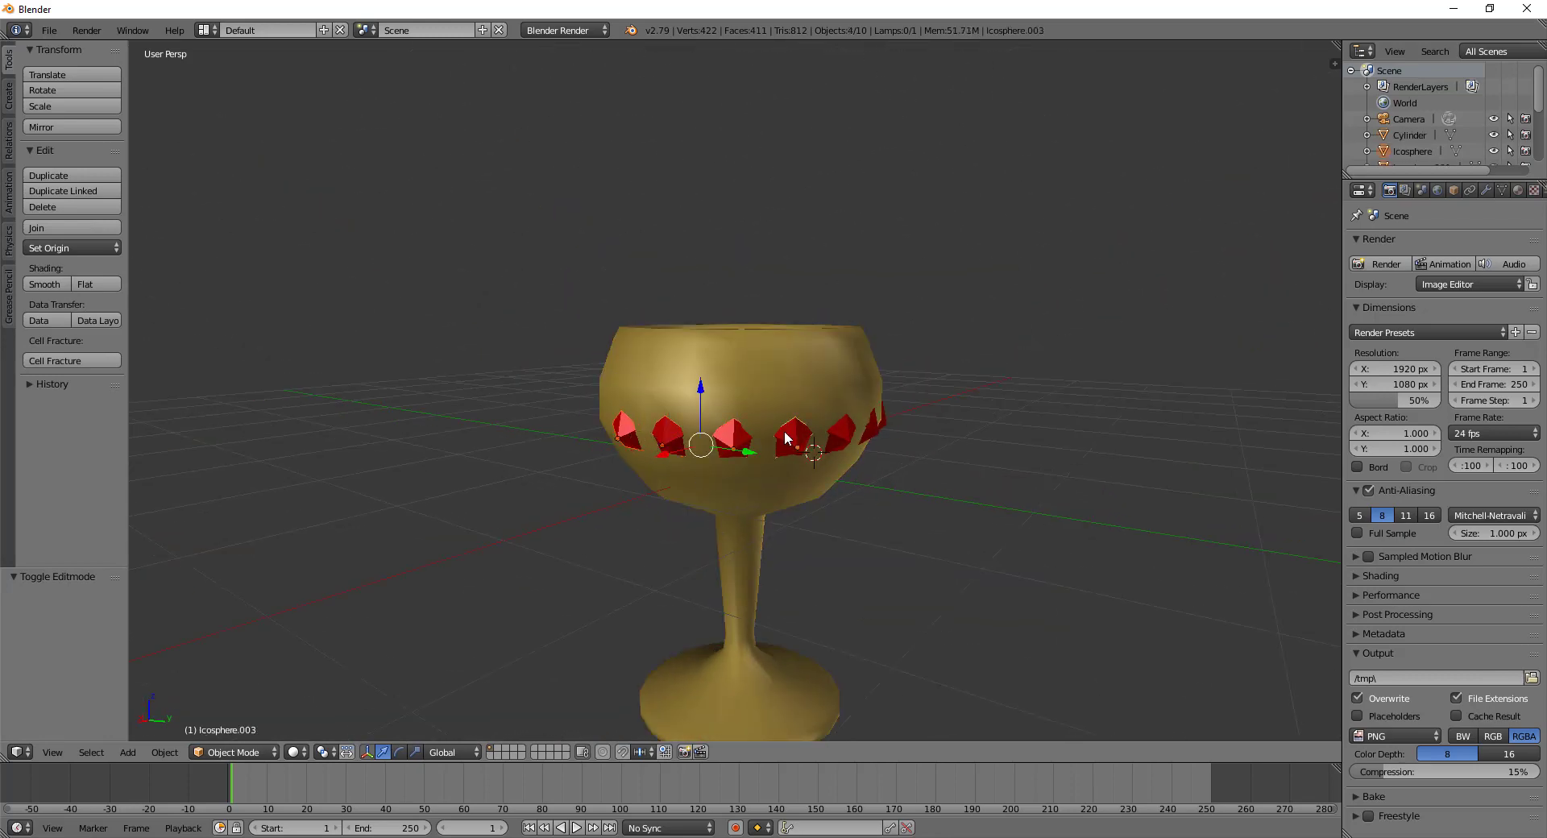
pyautogui.keyDown('shift'); pyautogui.rightClick(854, 439); pyautogui.keyUp('shift')
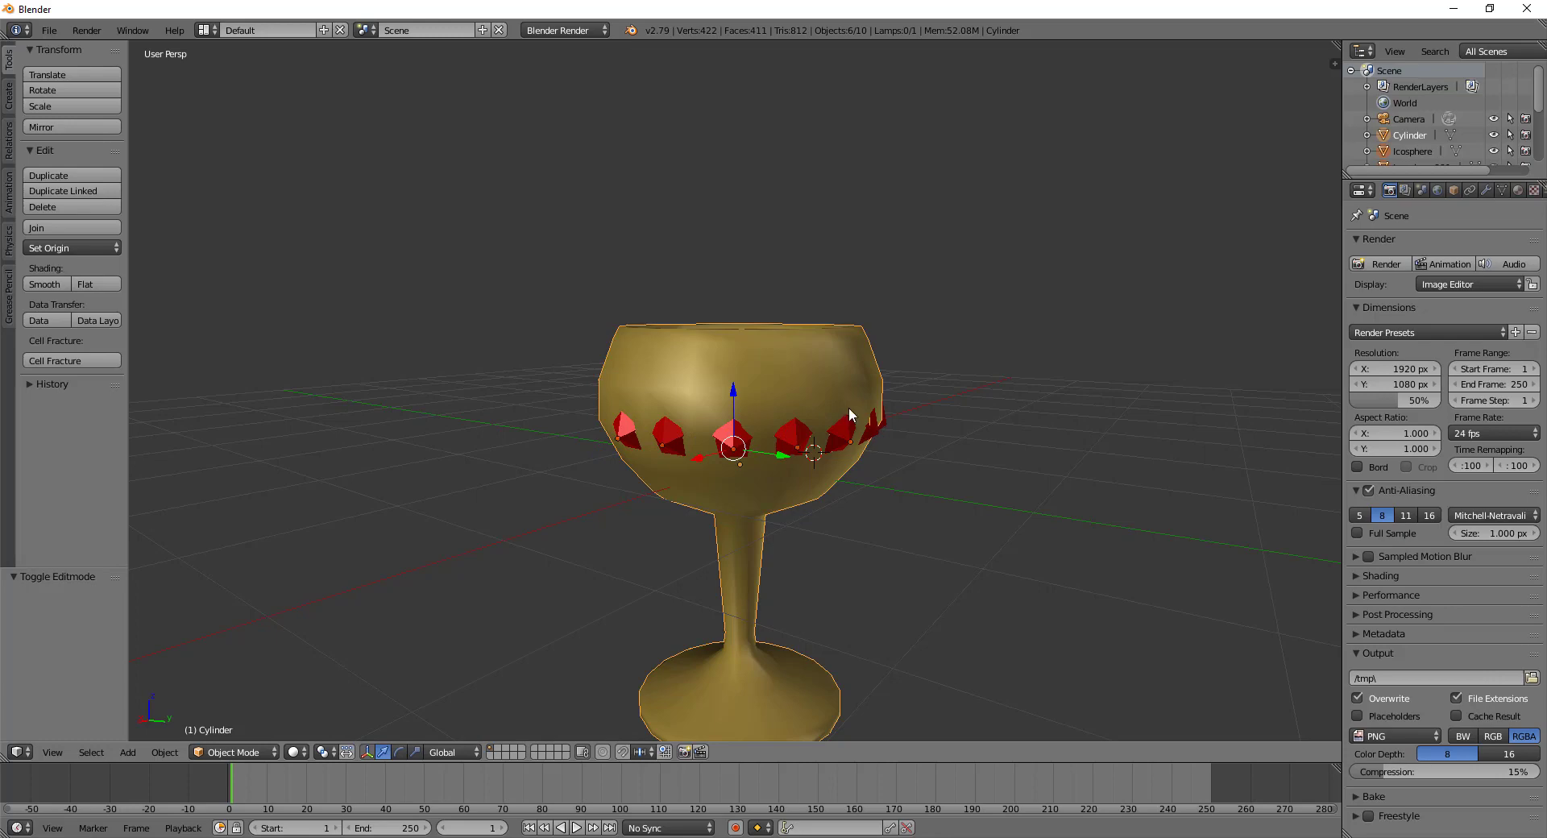
pyautogui.keyDown('shift'); pyautogui.rightClick(875, 428); pyautogui.keyUp('shift')
pyautogui.keyDown('shift'); pyautogui.rightClick(883, 419); pyautogui.keyUp('shift')
pyautogui.keyDown('shift'); pyautogui.rightClick(886, 420); pyautogui.keyUp('shift')
pyautogui.keyDown('shift'); pyautogui.rightClick(887, 422); pyautogui.keyUp('shift')
pyautogui.moveTo(887, 422)
pyautogui.mouseDown(button='middle')
pyautogui.moveTo(885, 495)
pyautogui.moveTo(743, 410)
pyautogui.moveTo(888, 468)
pyautogui.moveTo(923, 530)
pyautogui.moveTo(888, 474)
pyautogui.moveTo(689, 453)
pyautogui.moveTo(800, 457)
pyautogui.moveTo(732, 363)
pyautogui.mouseUp(button='middle')
# Adjust the gems' height along Z so they sit on the taller bowl
pyautogui.press('g')
pyautogui.press('z')
pyautogui.click(743, 373)
pyautogui.press('g')
pyautogui.press('z')
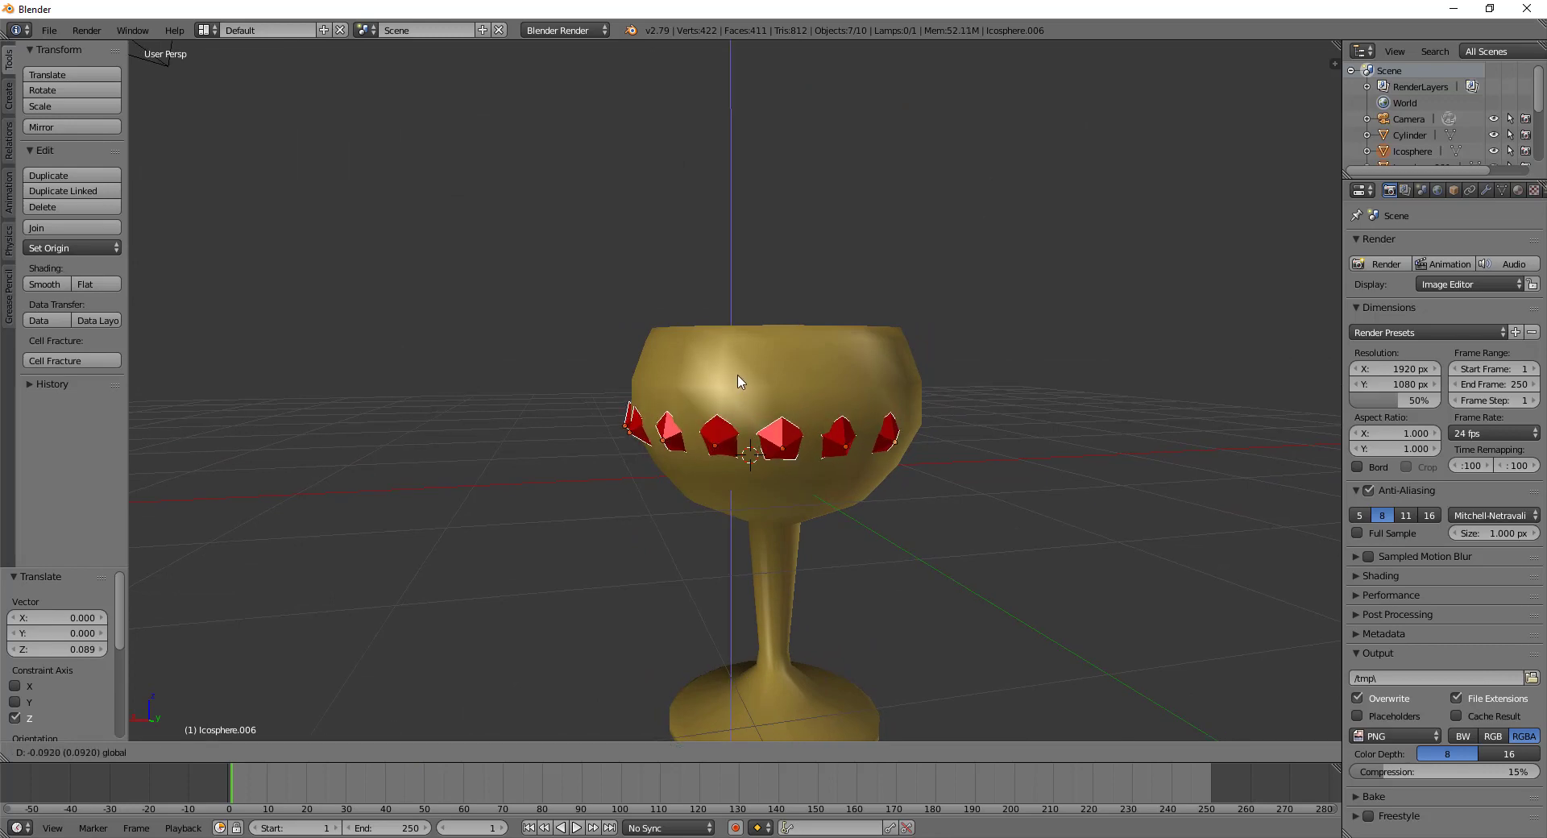
pyautogui.click(742, 386)
pyautogui.moveTo(734, 386)
pyautogui.mouseDown(button='middle')
pyautogui.moveTo(951, 442)
pyautogui.moveTo(801, 385)
pyautogui.mouseUp(button='middle')
pyautogui.click(788, 374)
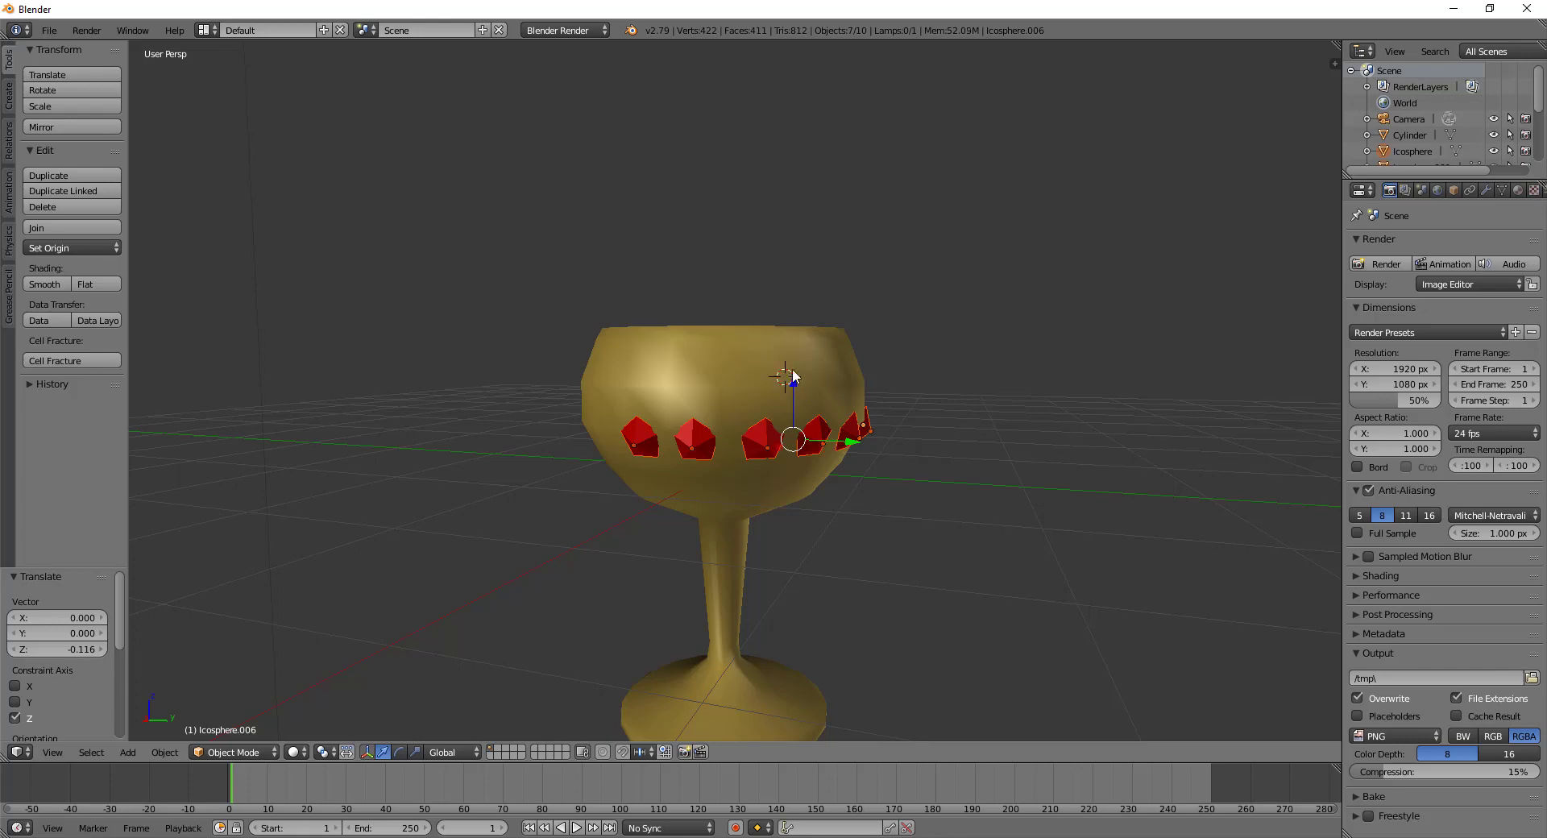
pyautogui.moveTo(796, 382); pyautogui.dragTo(791, 312)
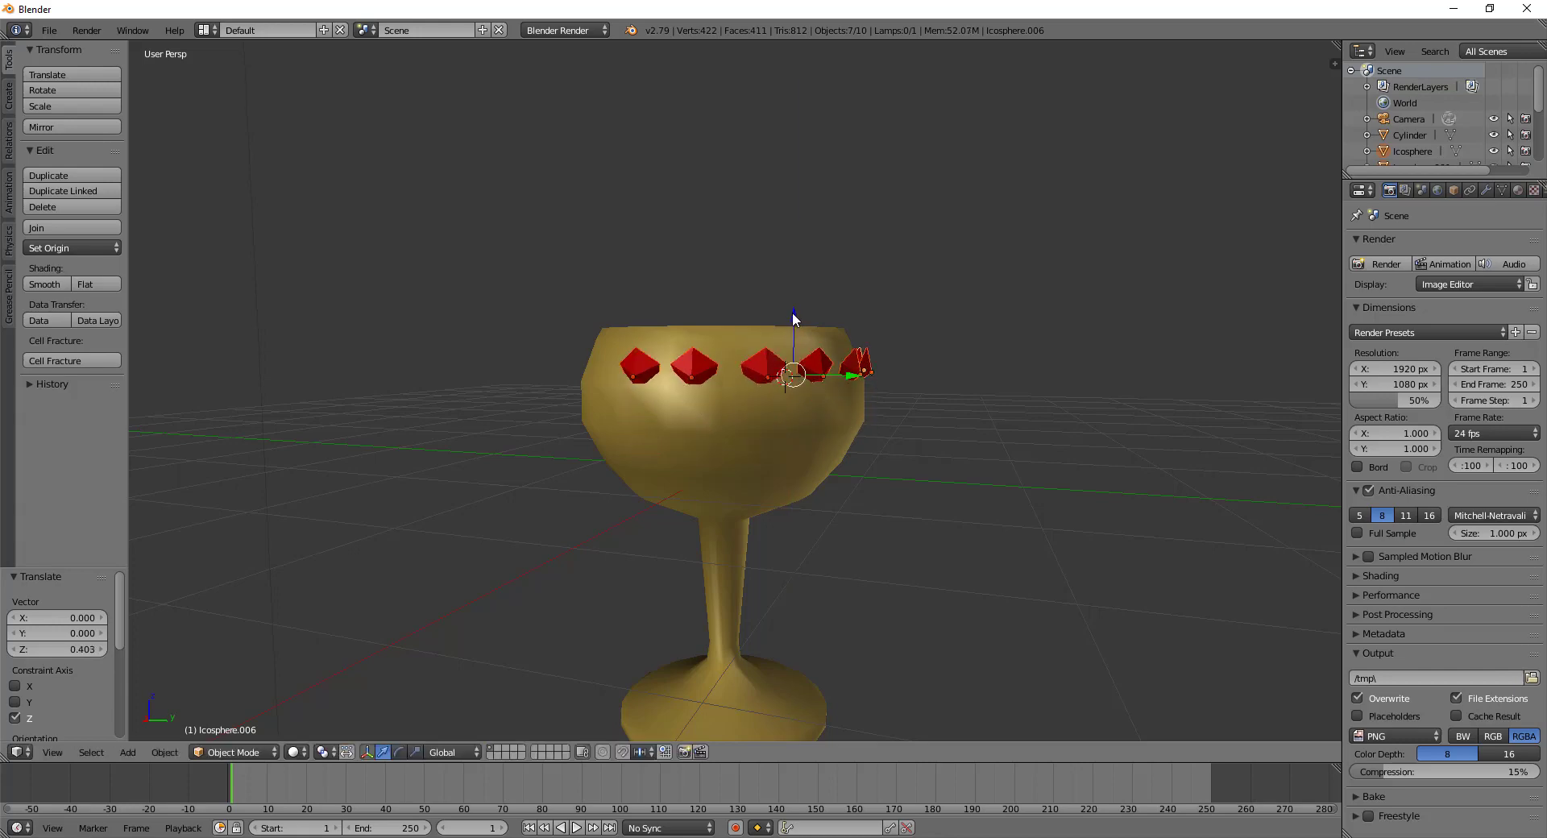
pyautogui.moveTo(791, 312)
pyautogui.mouseDown(button='middle')
pyautogui.moveTo(832, 442)
pyautogui.moveTo(800, 543)
pyautogui.moveTo(738, 448)
pyautogui.moveTo(614, 417)
pyautogui.moveTo(809, 432)
pyautogui.moveTo(790, 430)
pyautogui.mouseUp(button='middle')
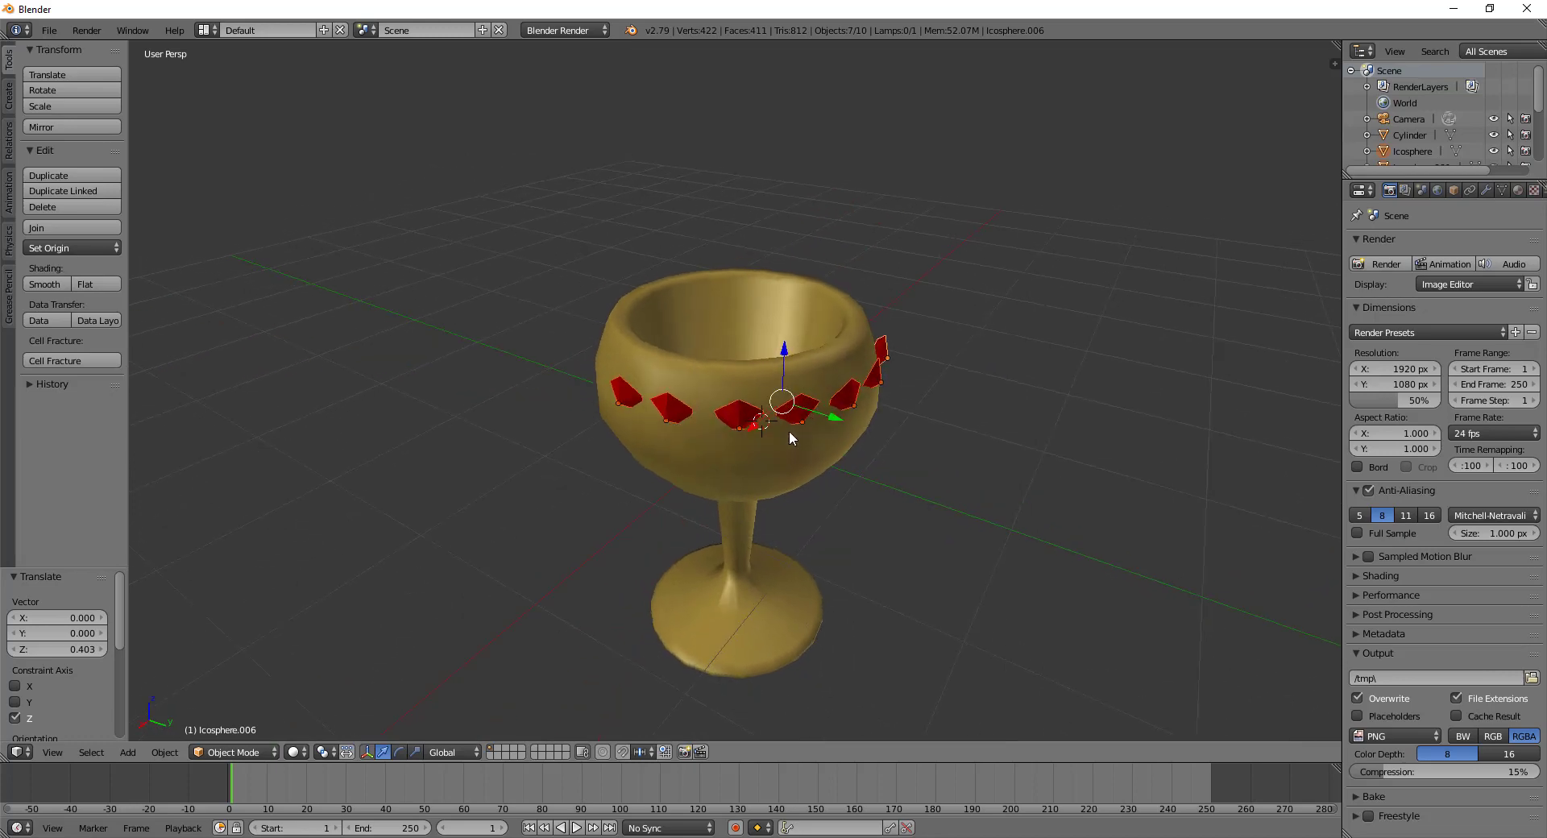
pyautogui.hotkey('ctrl', 'z')
# Make the goblet active alongside the gems and join them into one Cylinder
pyautogui.moveTo(695, 424)
pyautogui.mouseDown(button='middle')
pyautogui.moveTo(723, 361)
pyautogui.moveTo(712, 385)
pyautogui.mouseUp(button='middle')
pyautogui.keyDown('shift'); pyautogui.rightClick(710, 382); pyautogui.keyUp('shift')
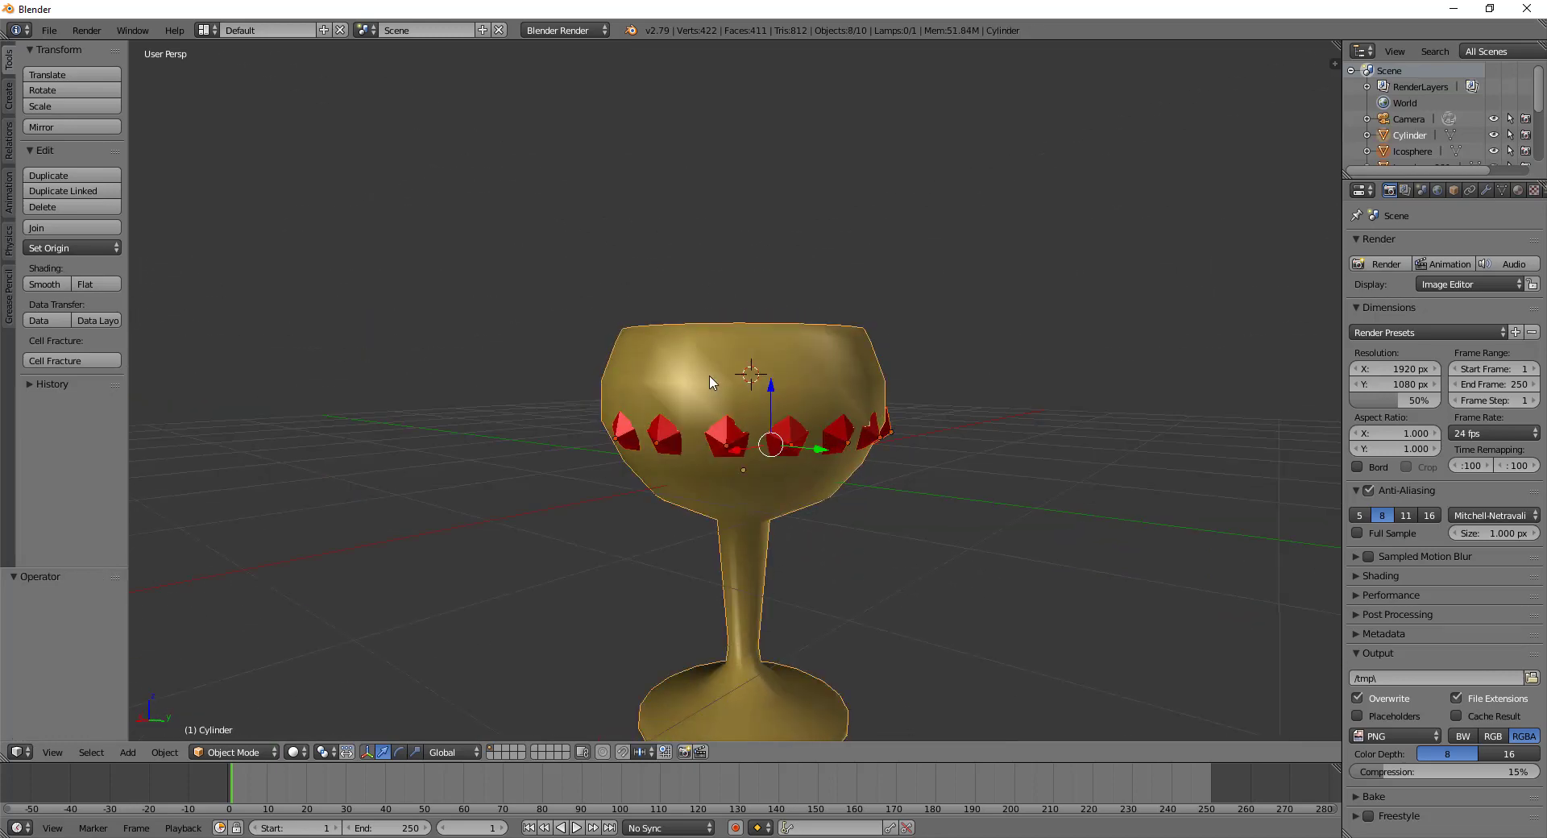
pyautogui.hotkey('ctrl', 'j')
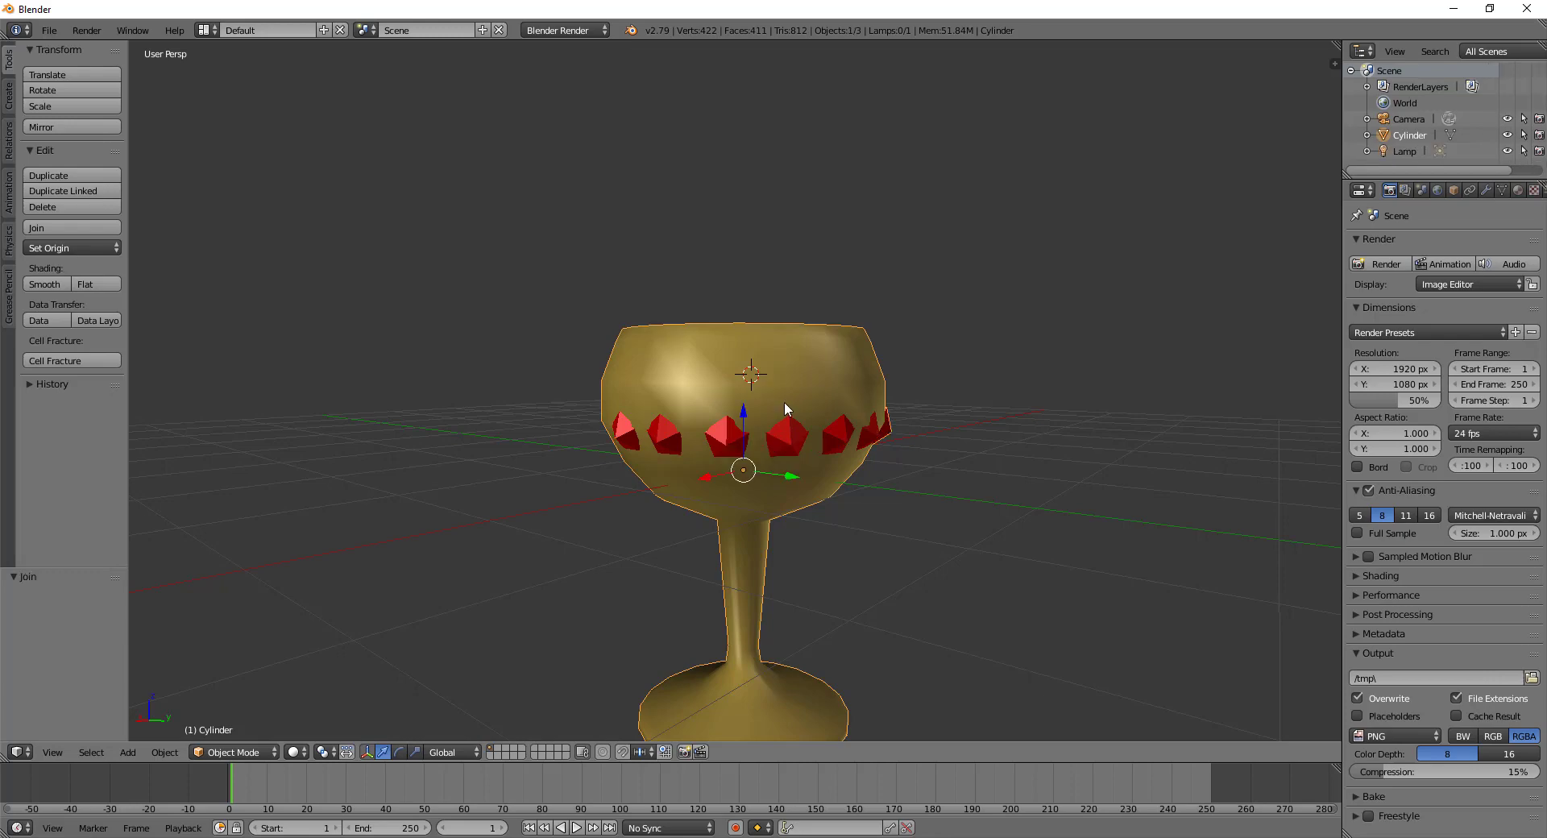
# Look through the scene camera and turn the goblet -85.9° about its vertical Z axis
pyautogui.press('KP_0')
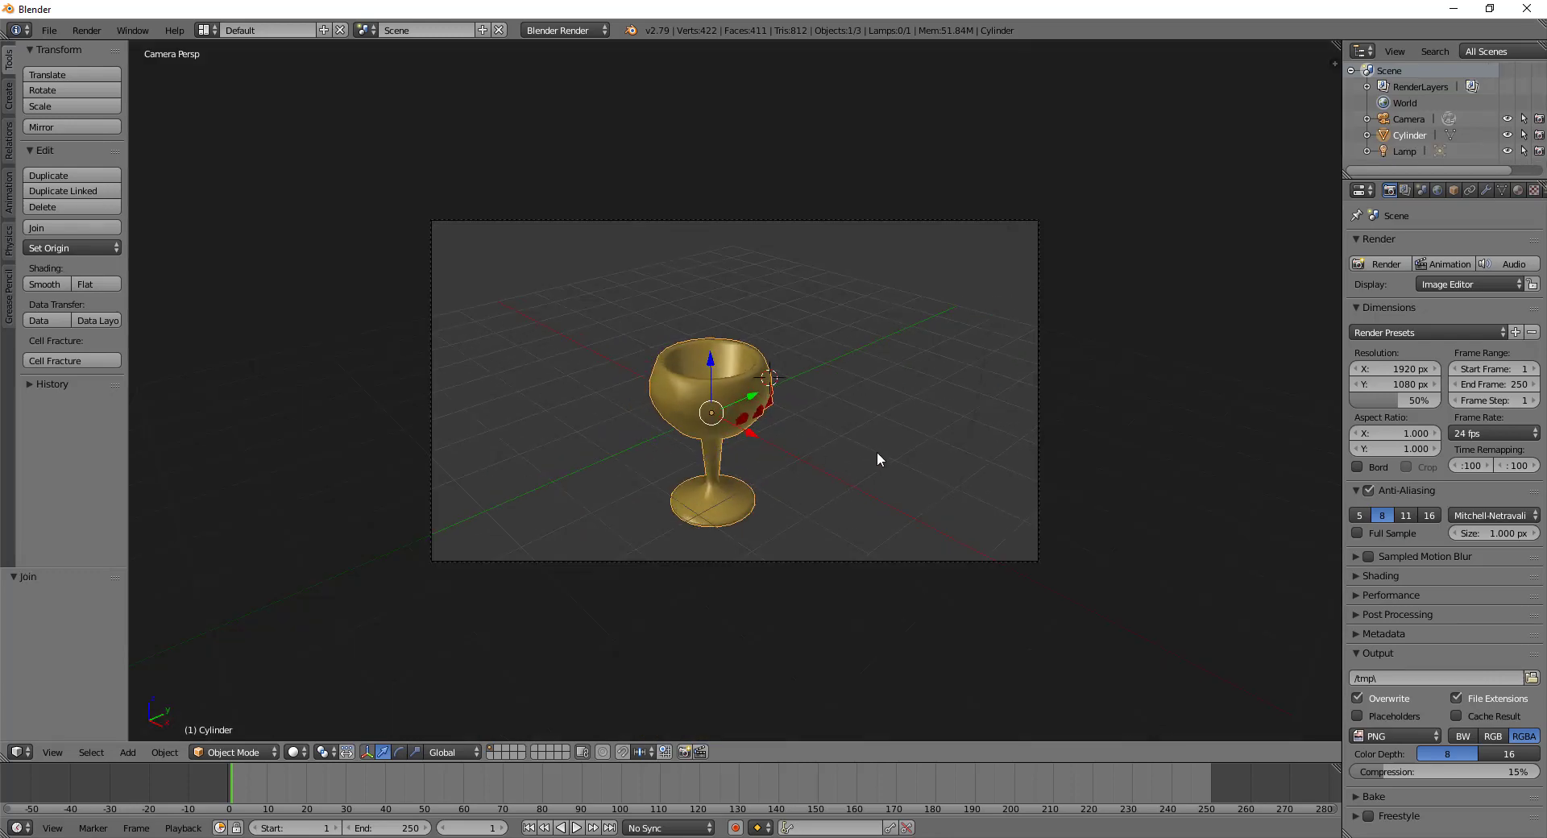
pyautogui.press('r')
pyautogui.press('z')
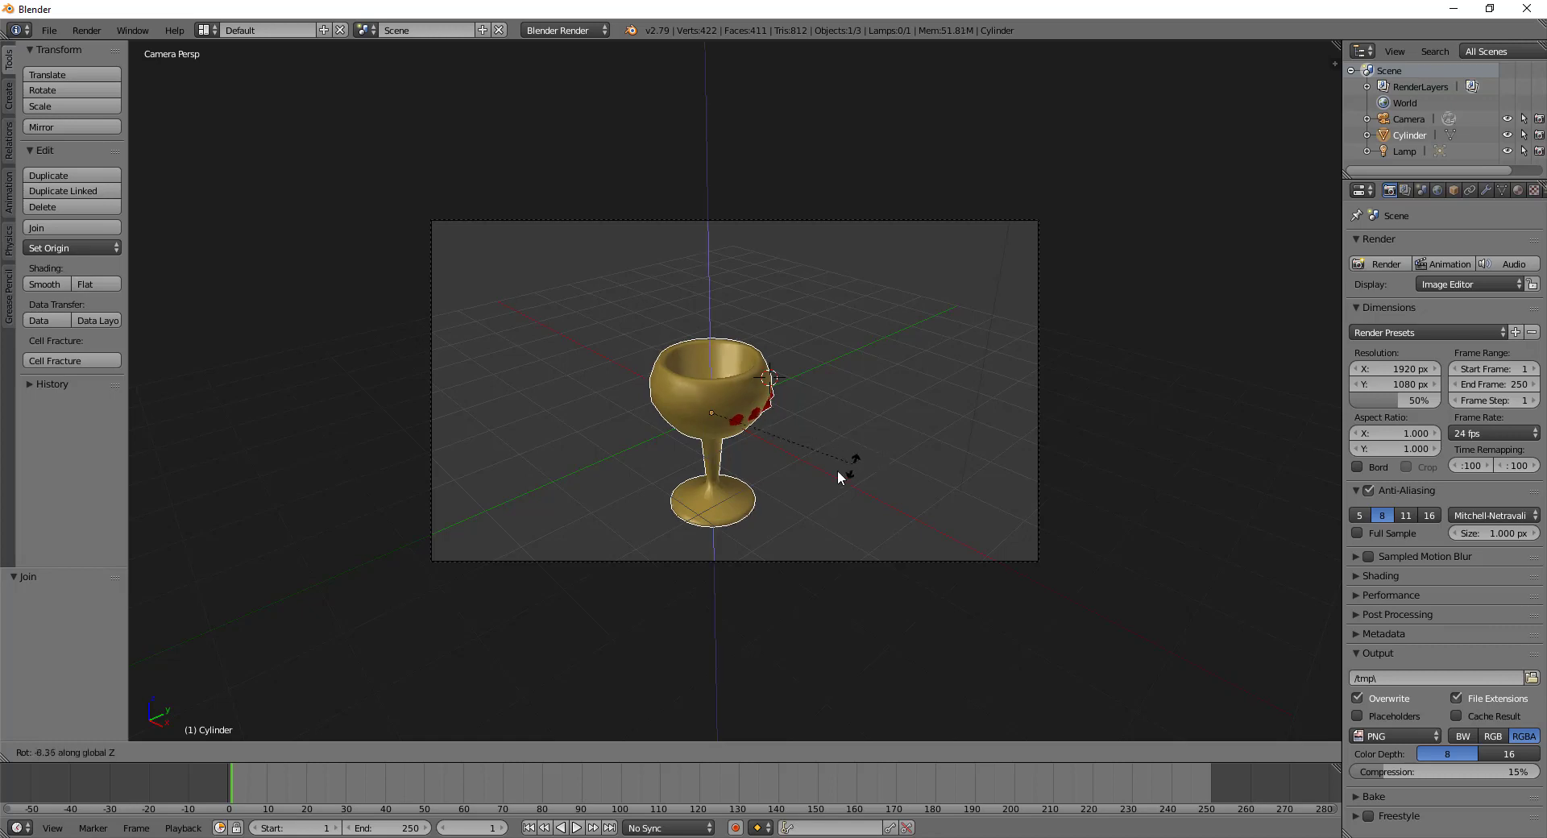
pyautogui.click(713, 407)
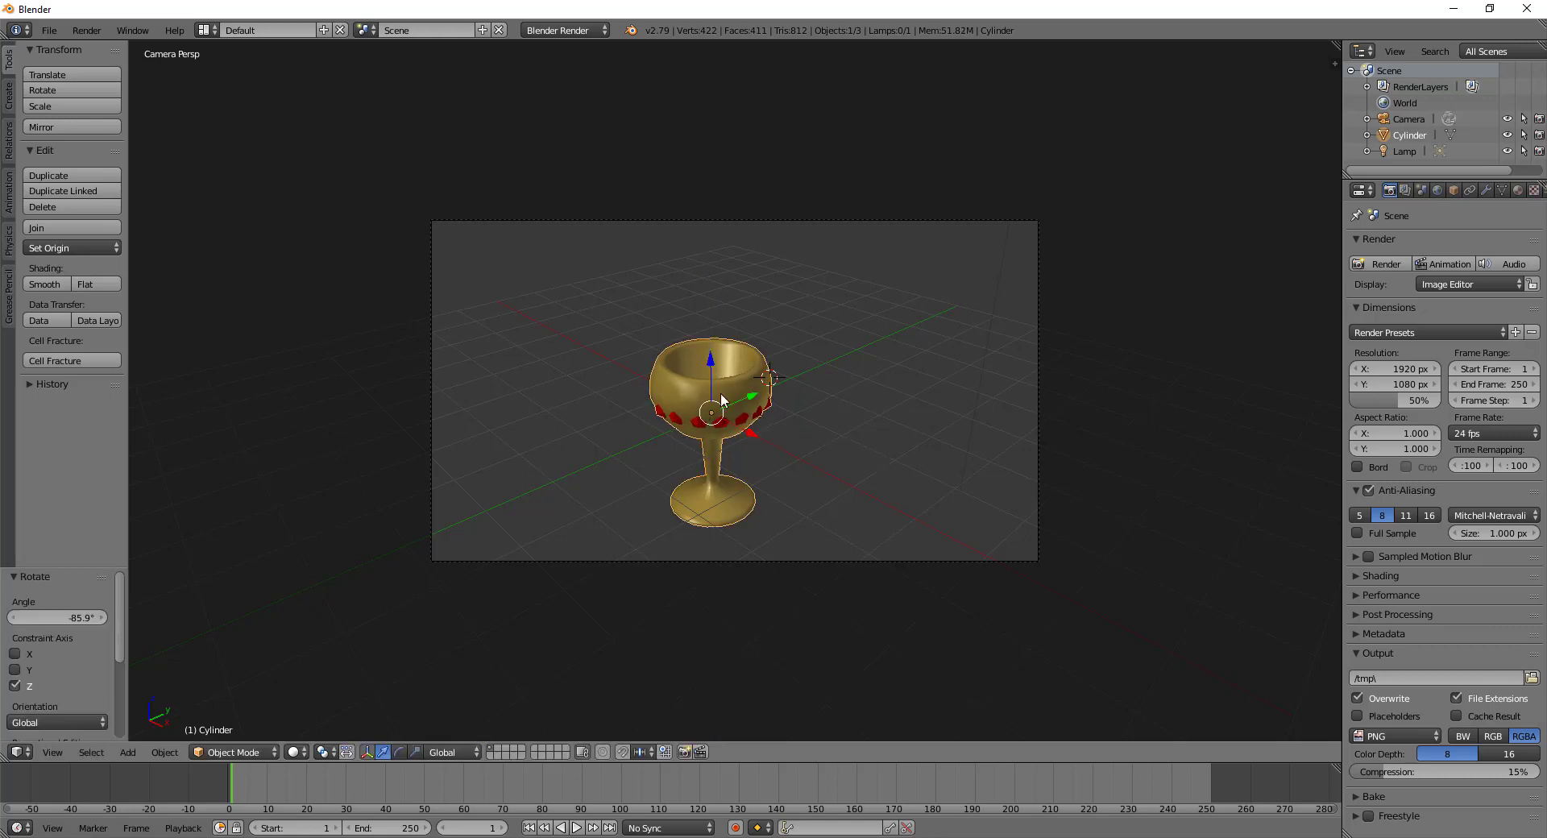
# Tilt the goblet -26.8° about the Y axis and render the image
pyautogui.press('r')
pyautogui.press('x')
pyautogui.press('y')
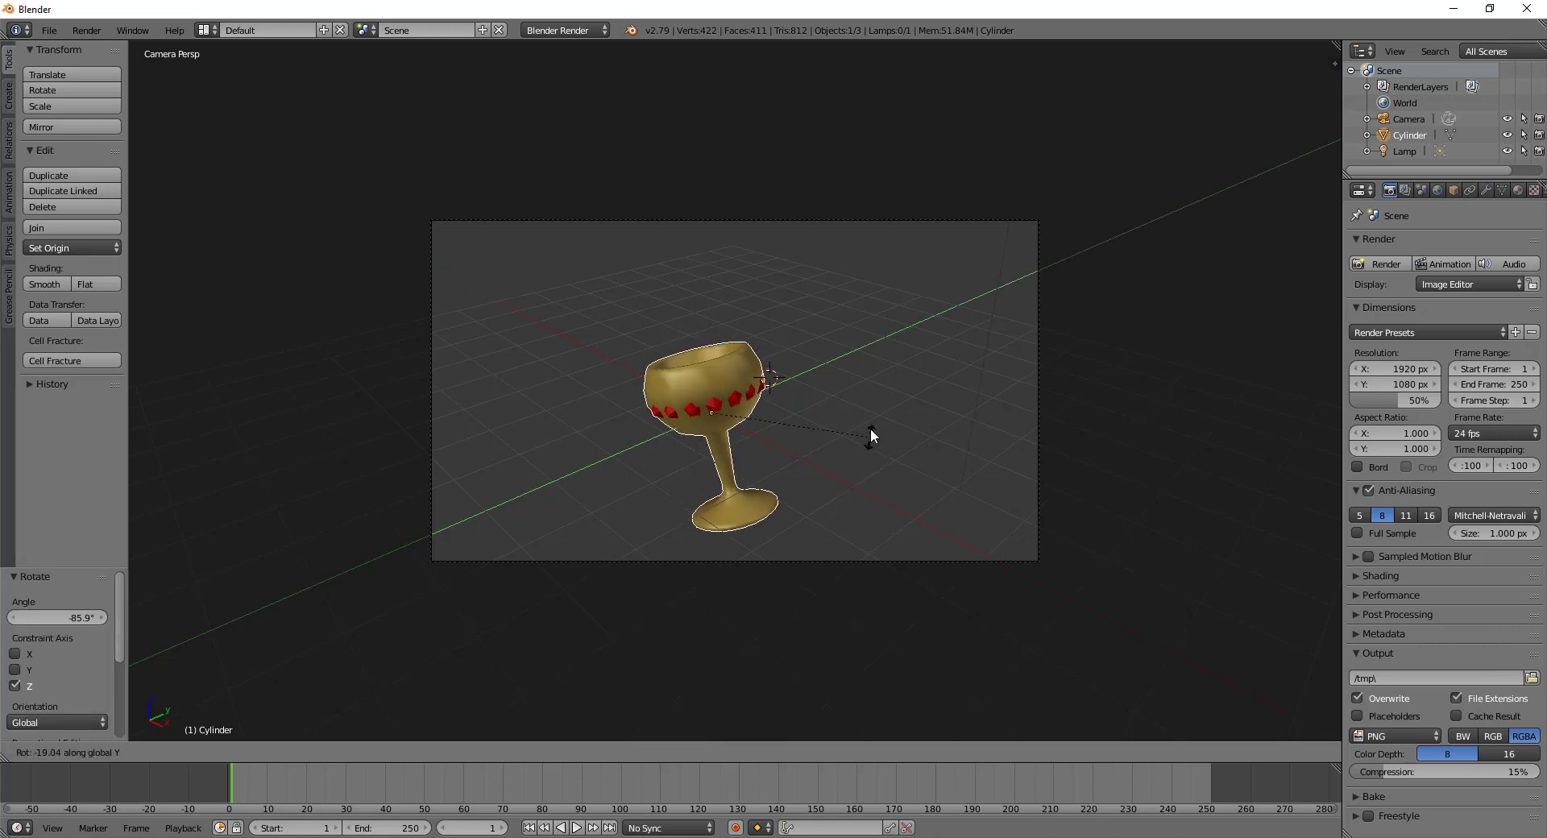
pyautogui.click(868, 414)
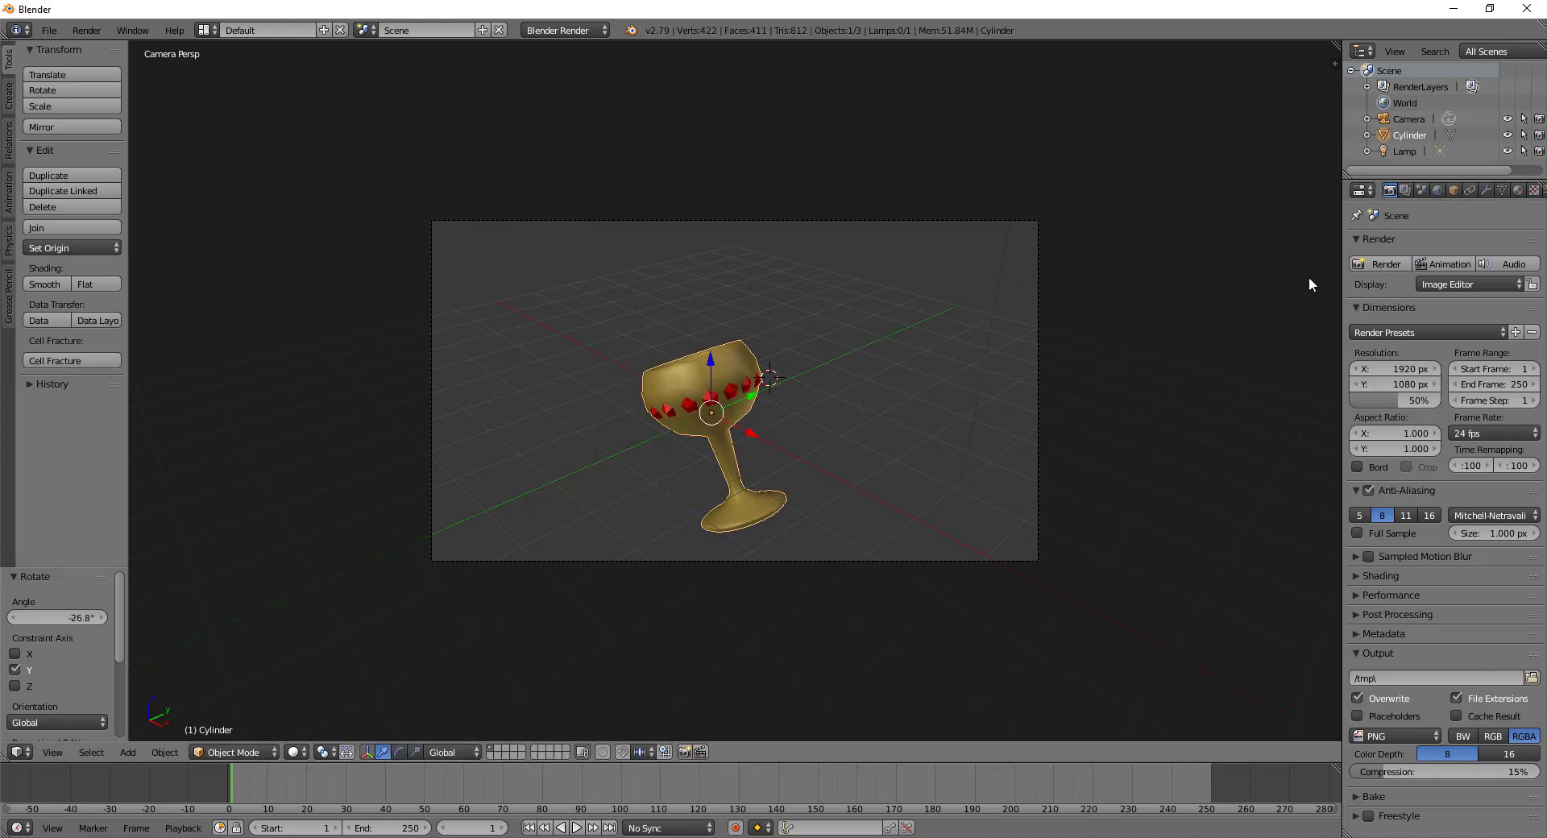
pyautogui.click(1384, 266)
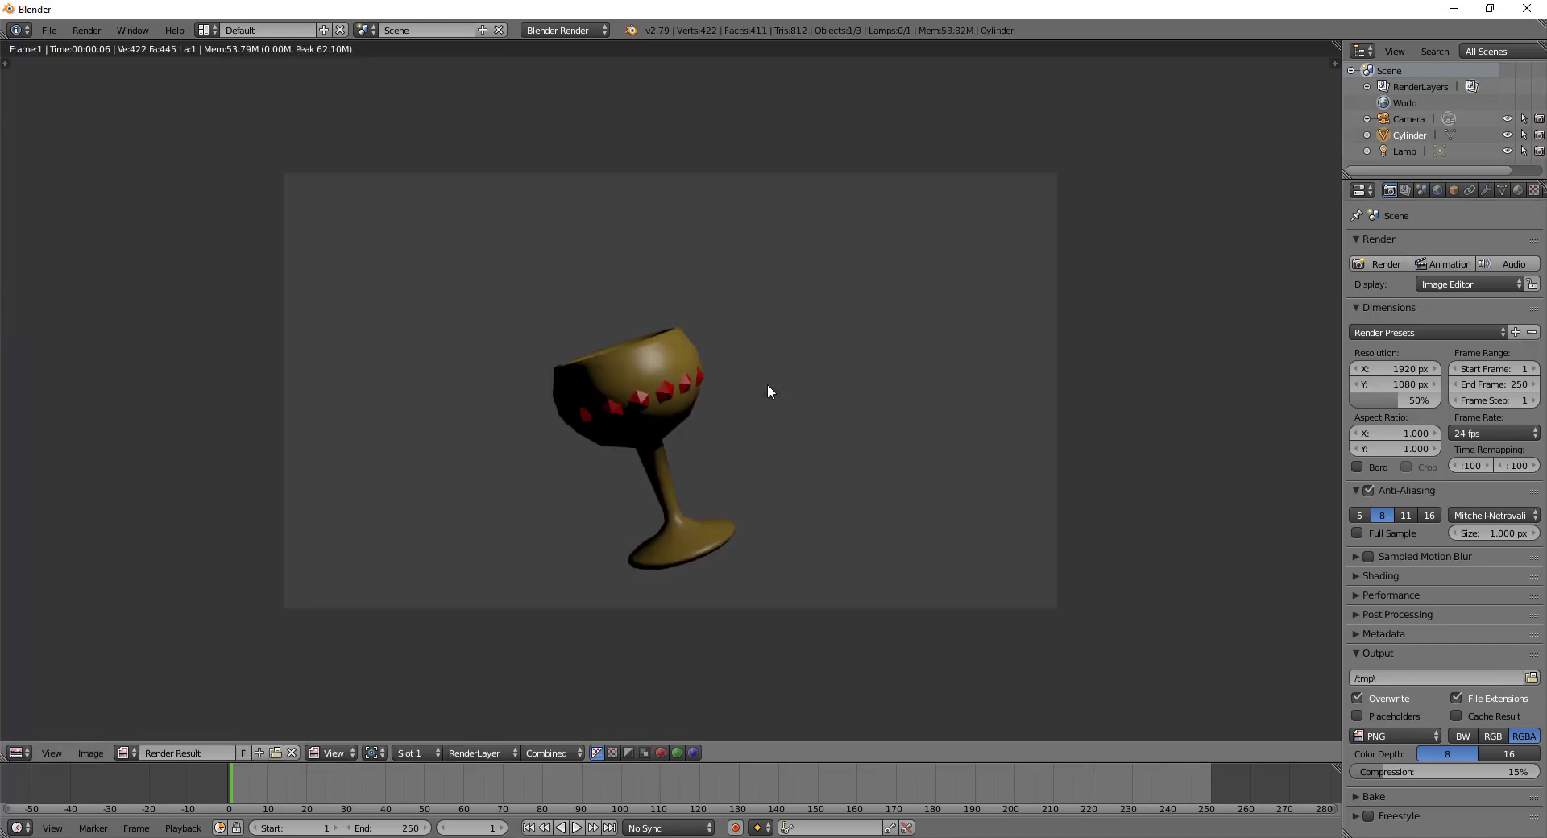
# Check the World settings, then render the tilted gold goblet again from the Render settings
pyautogui.click(1435, 190)
pyautogui.click(1390, 190)
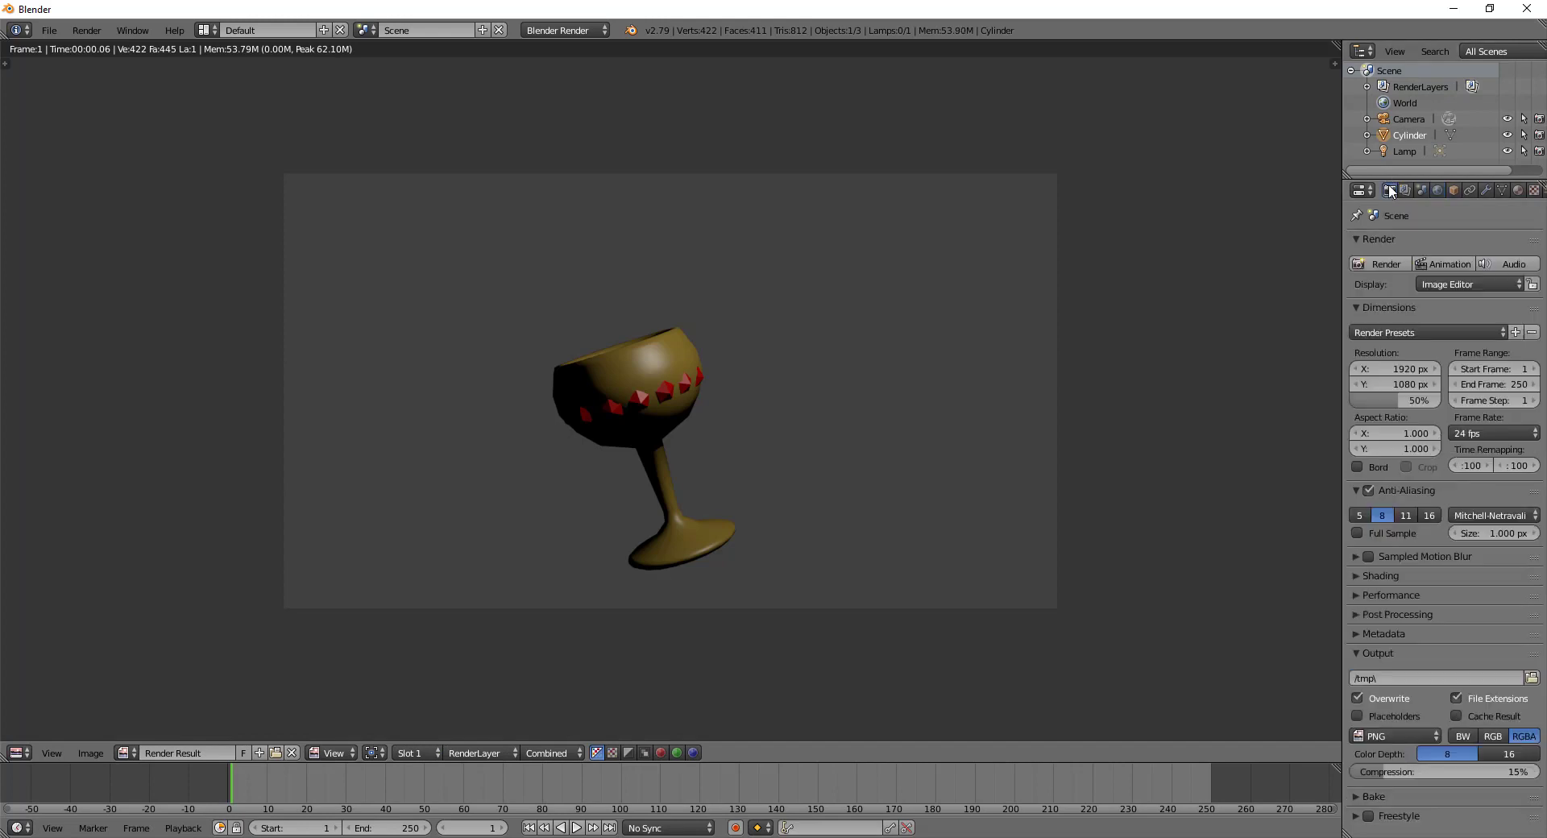
pyautogui.click(1378, 266)
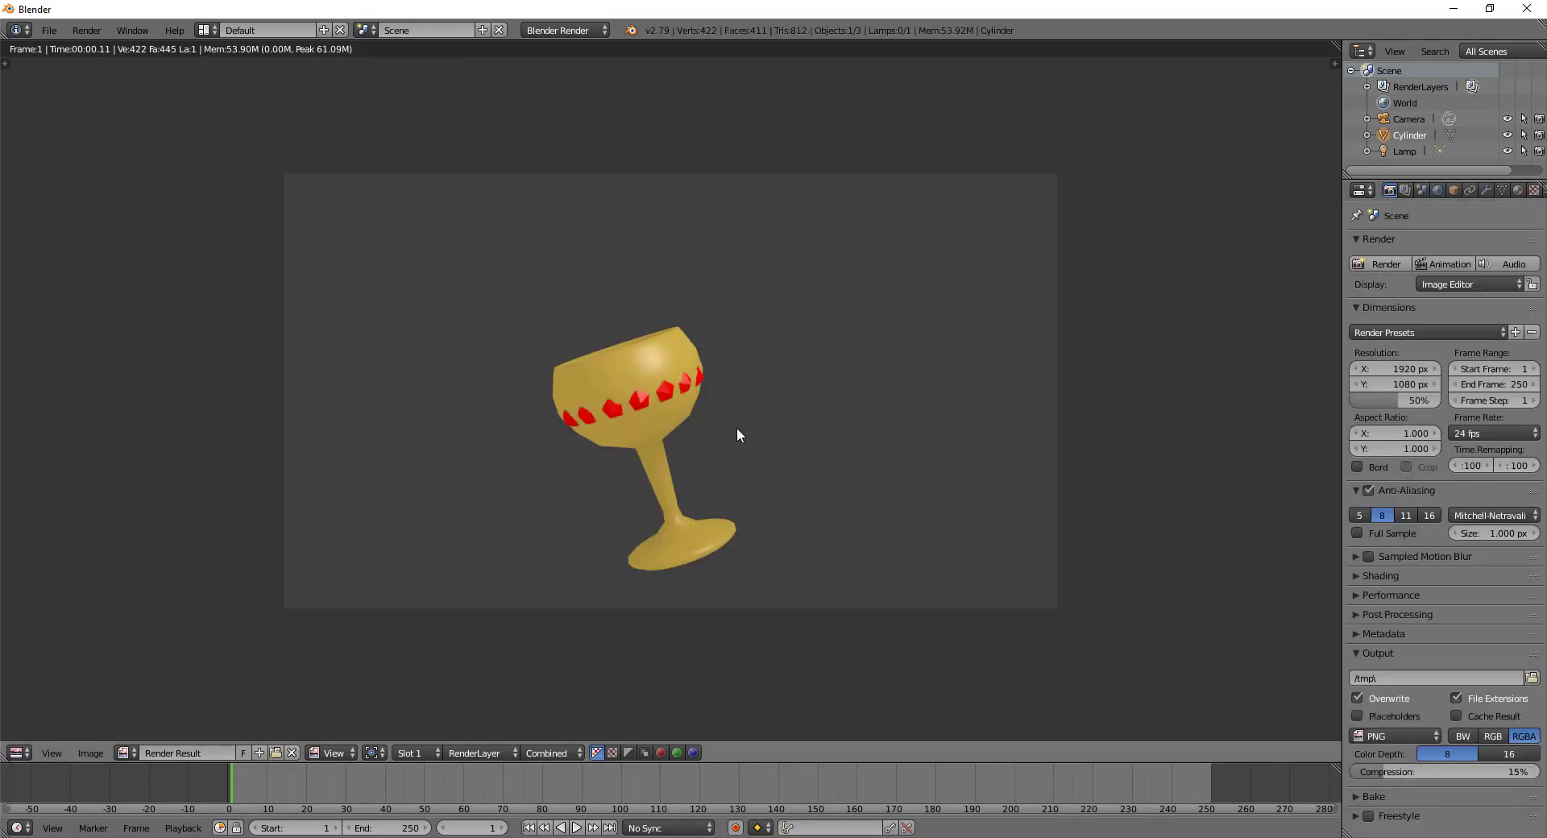